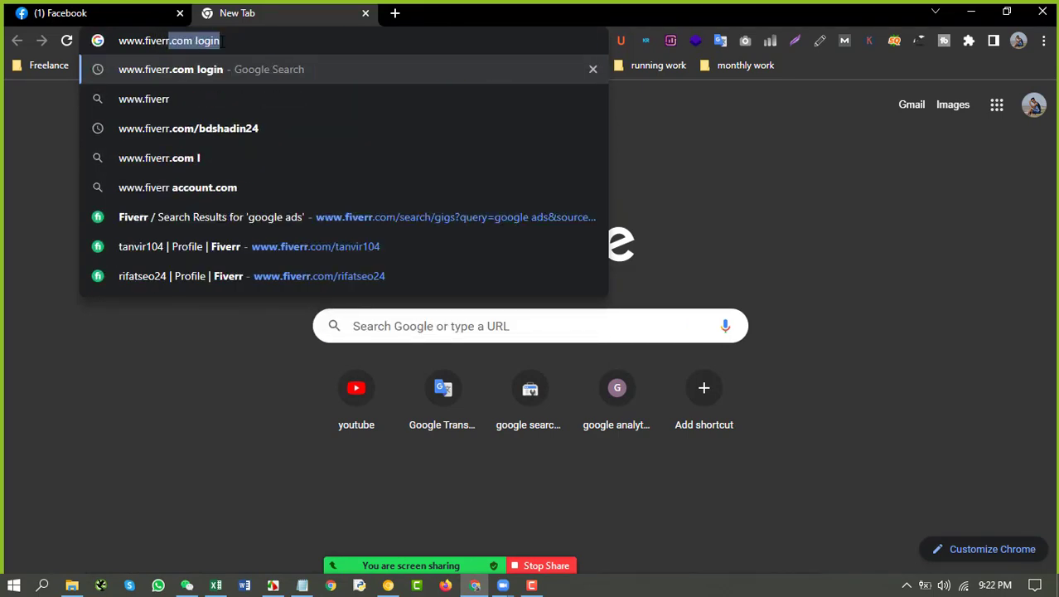
text(.com)
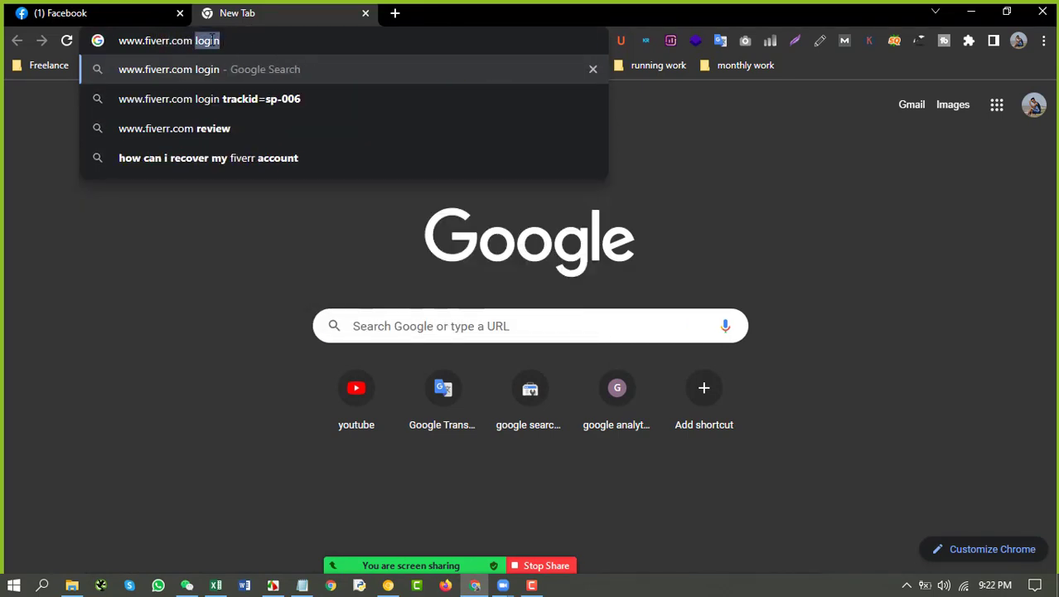
key(BackSpace)
key(Return)
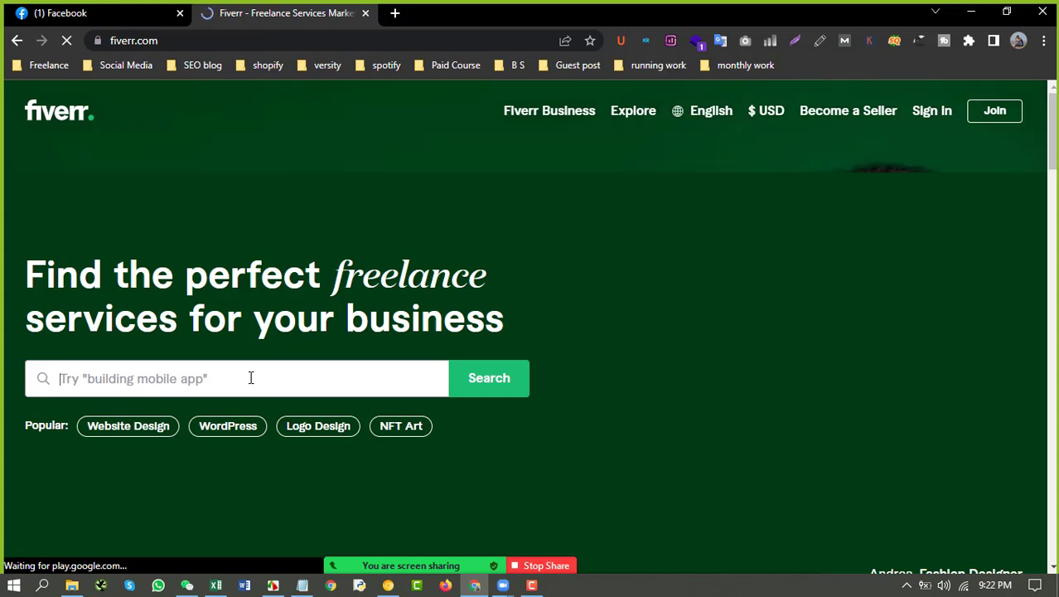
Search Fiverr for 'local' and choose the 'local citations' suggestion
click(250, 378)
text(lo)
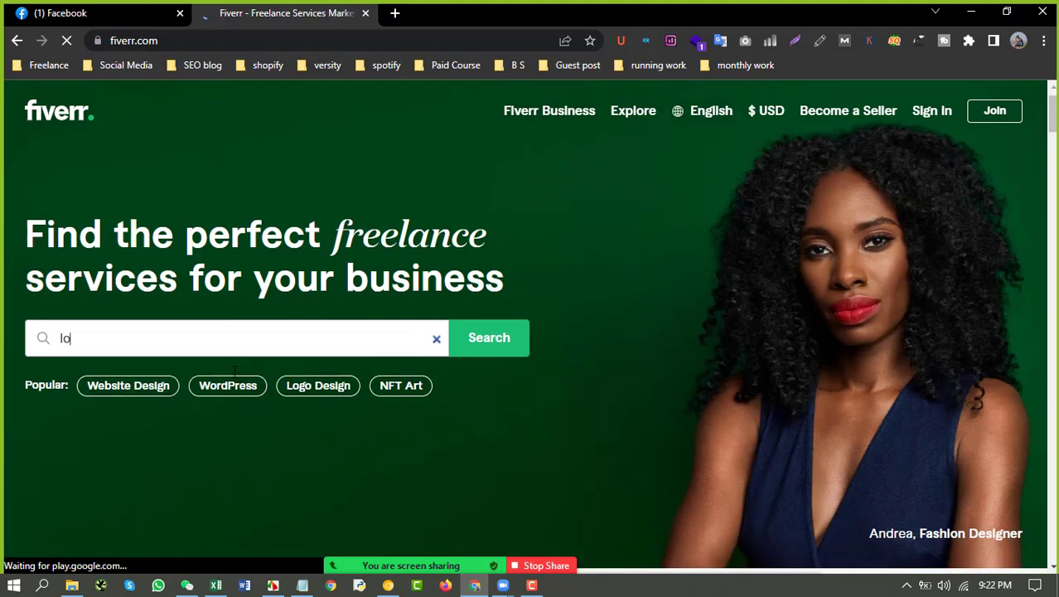
text(cal)
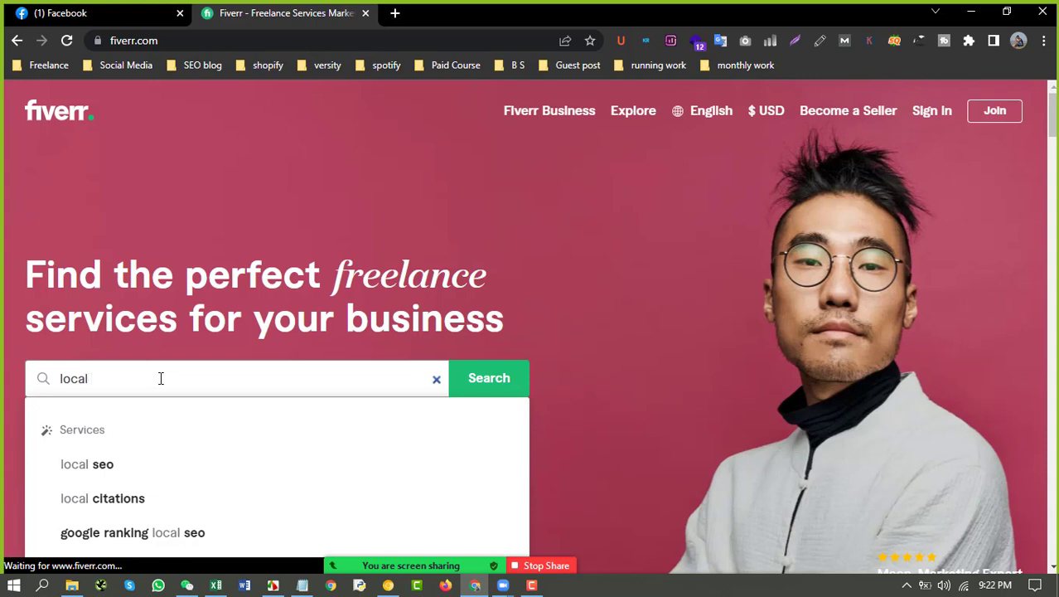
scroll(120, 507, down, 1)
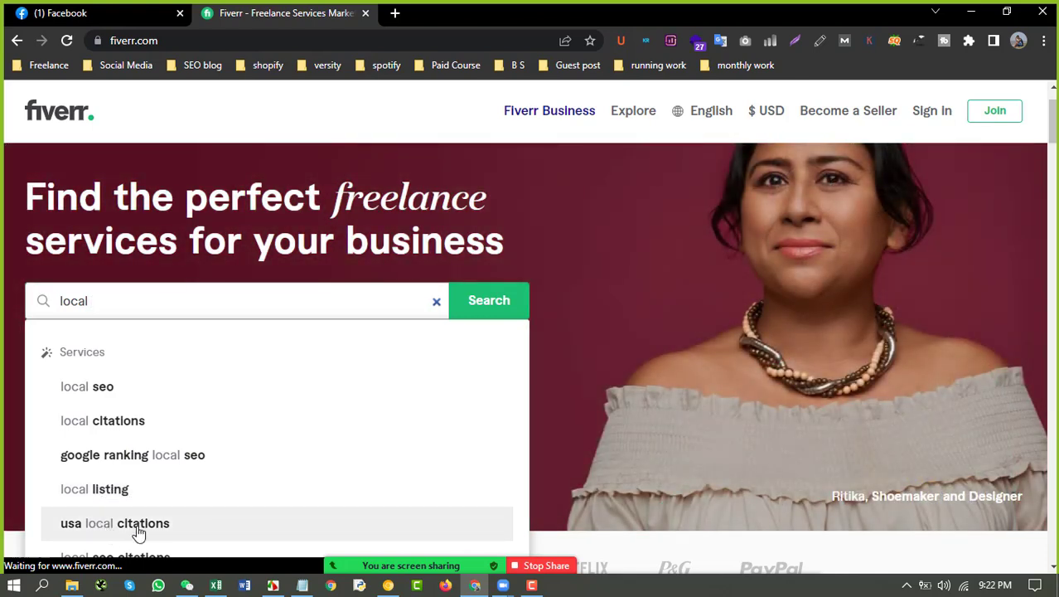
scroll(138, 533, down, 1)
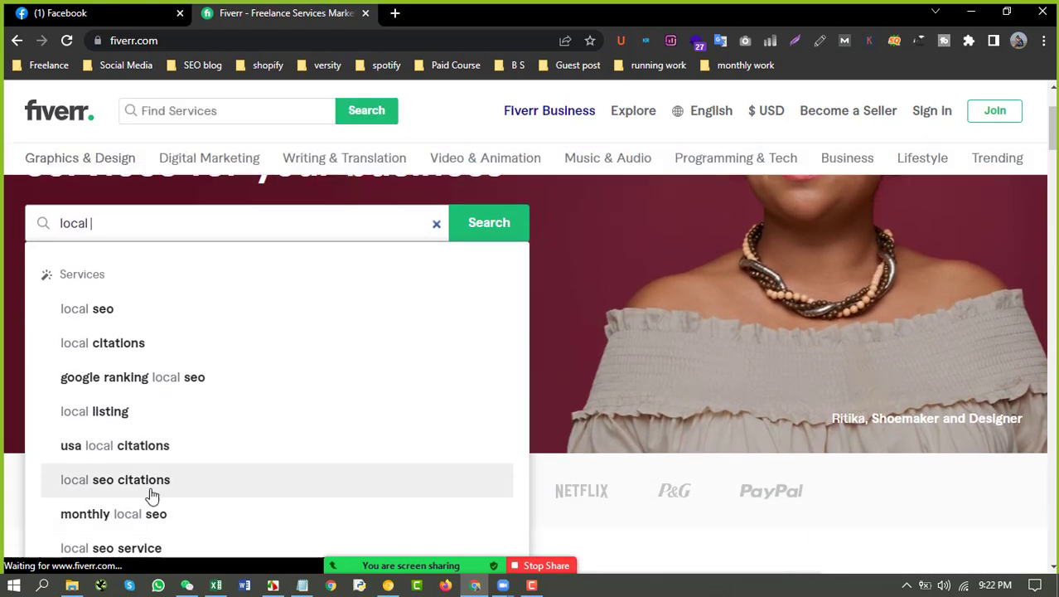
scroll(148, 491, down, 1)
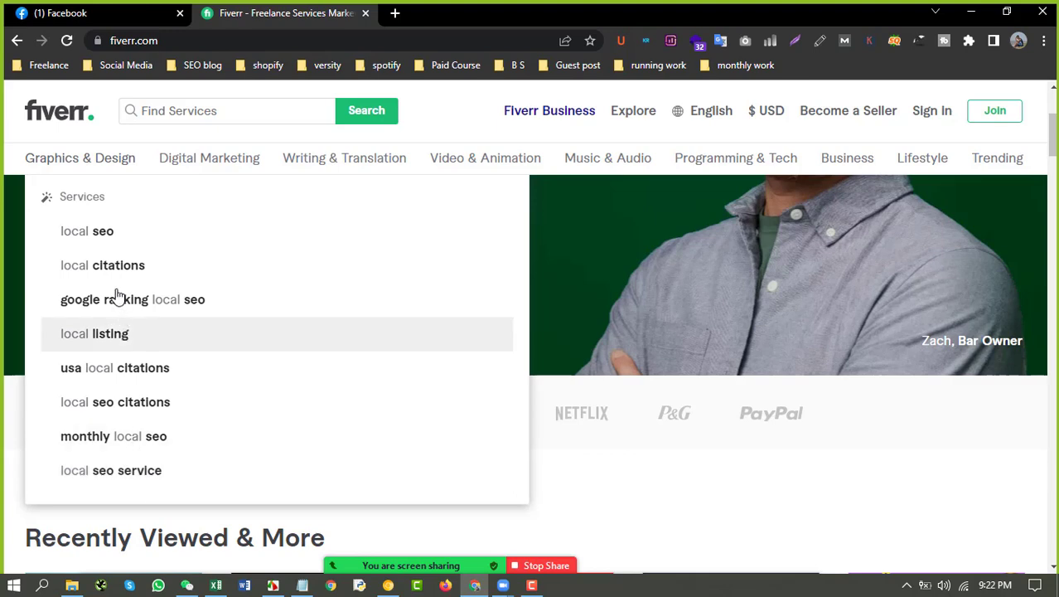
scroll(112, 300, up, 1)
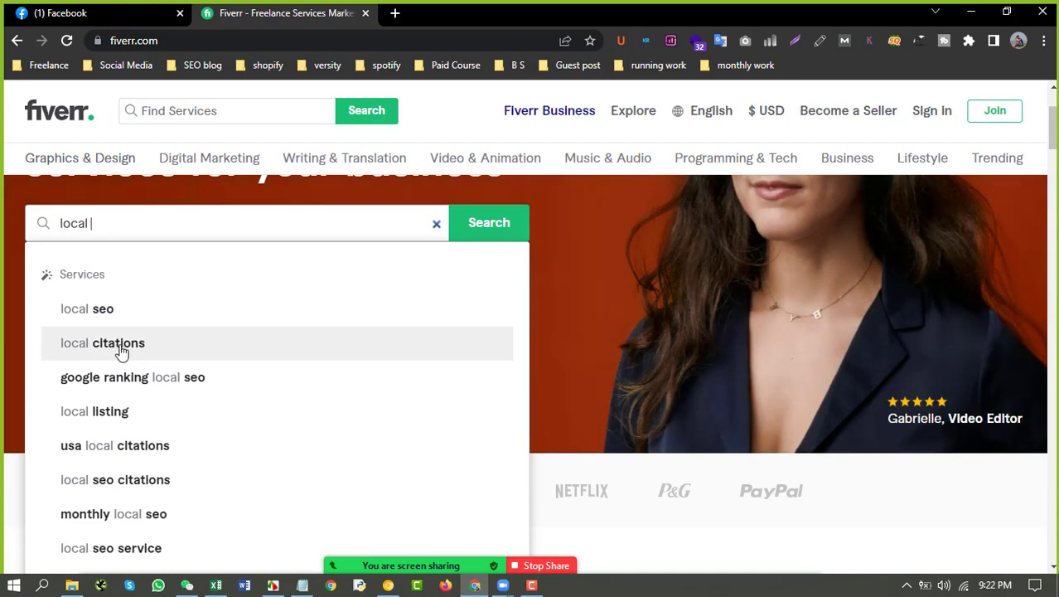
click(121, 351)
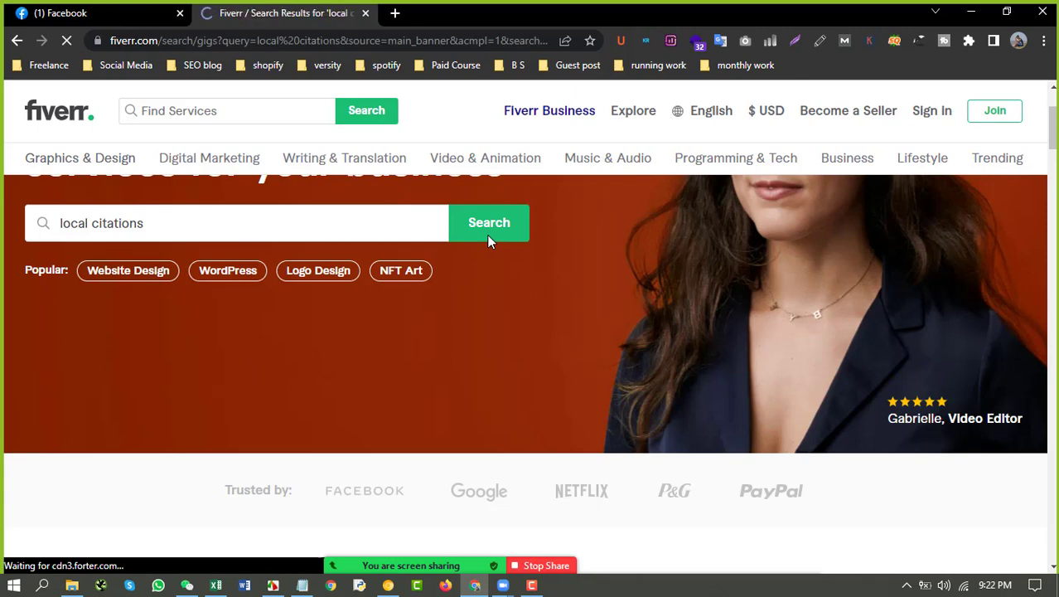
scroll(431, 267, down, 1)
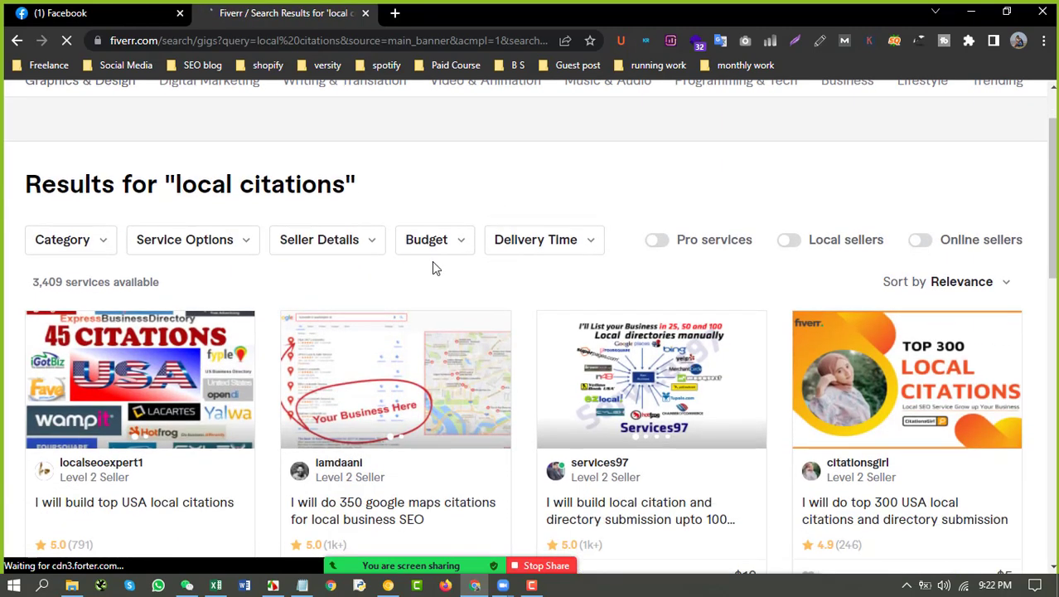
scroll(210, 281, up, 1)
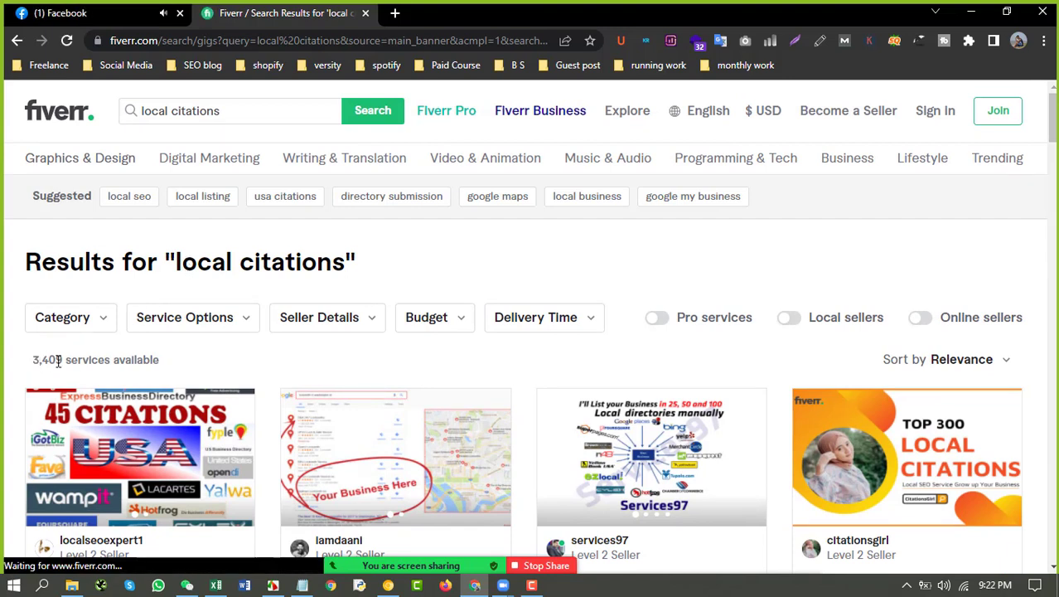
drag(59, 361, 35, 360)
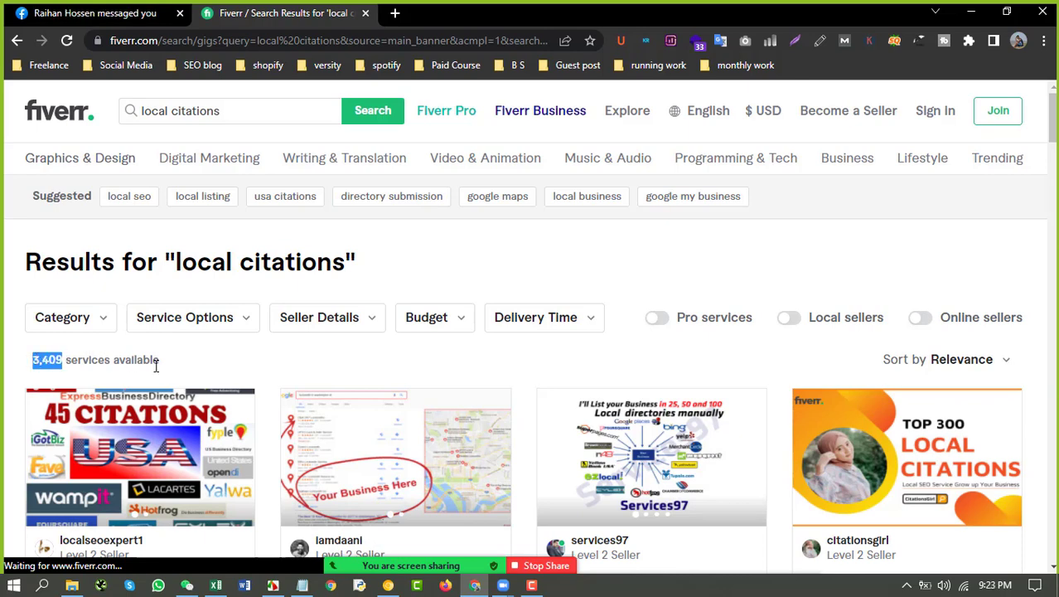
scroll(43, 358, down, 2)
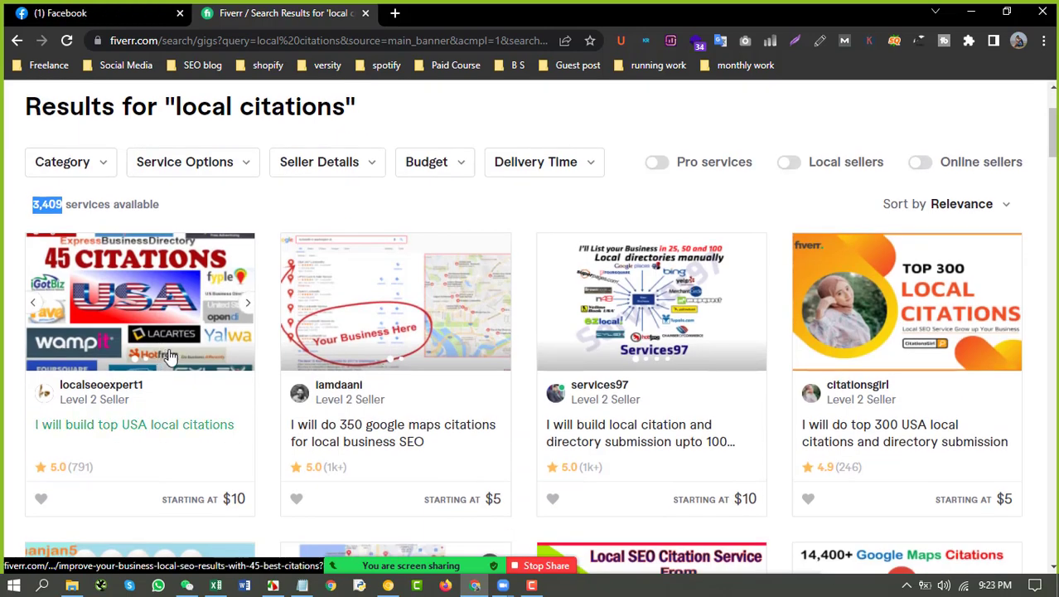
click(44, 207)
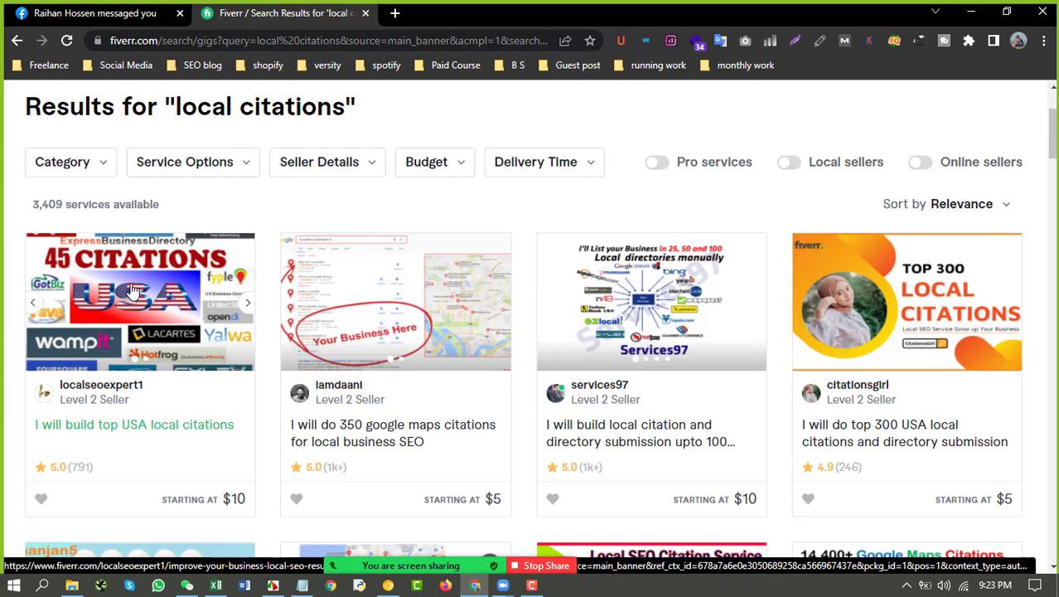
scroll(133, 290, down, 2)
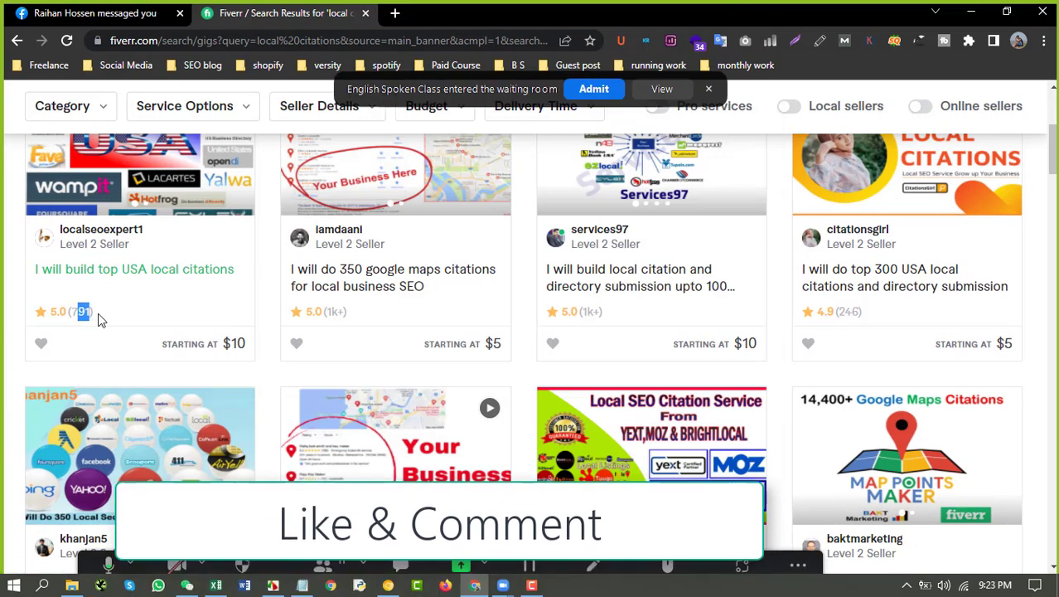
click(618, 124)
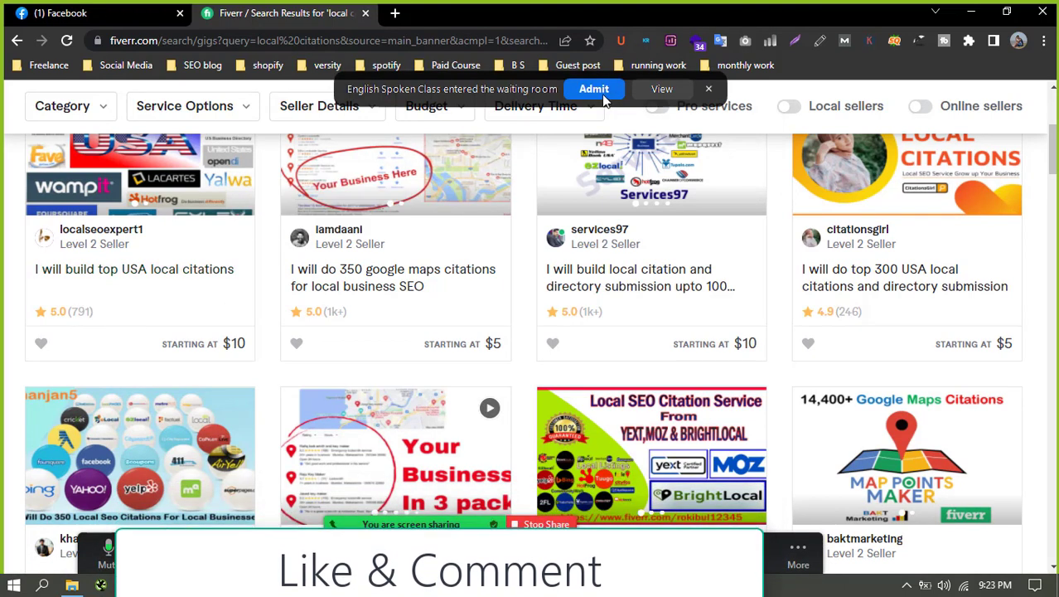
click(604, 96)
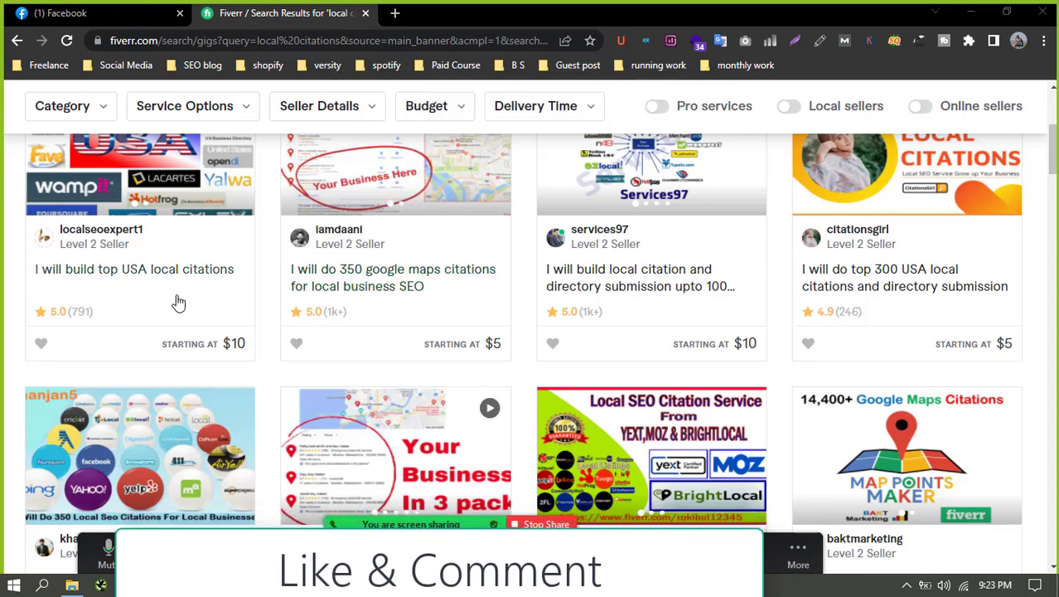
drag(111, 313, 71, 312)
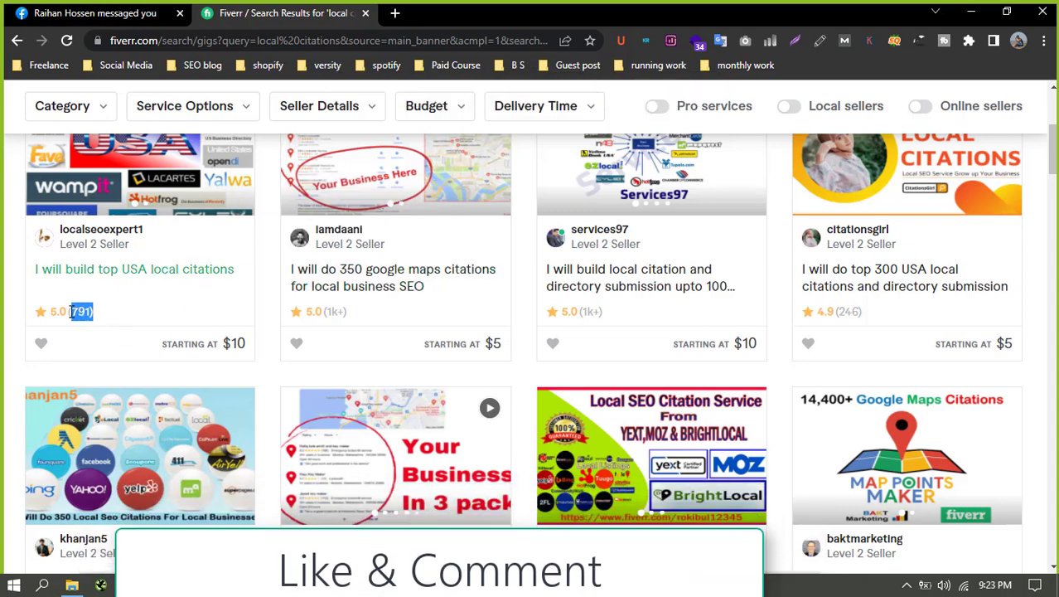
click(98, 316)
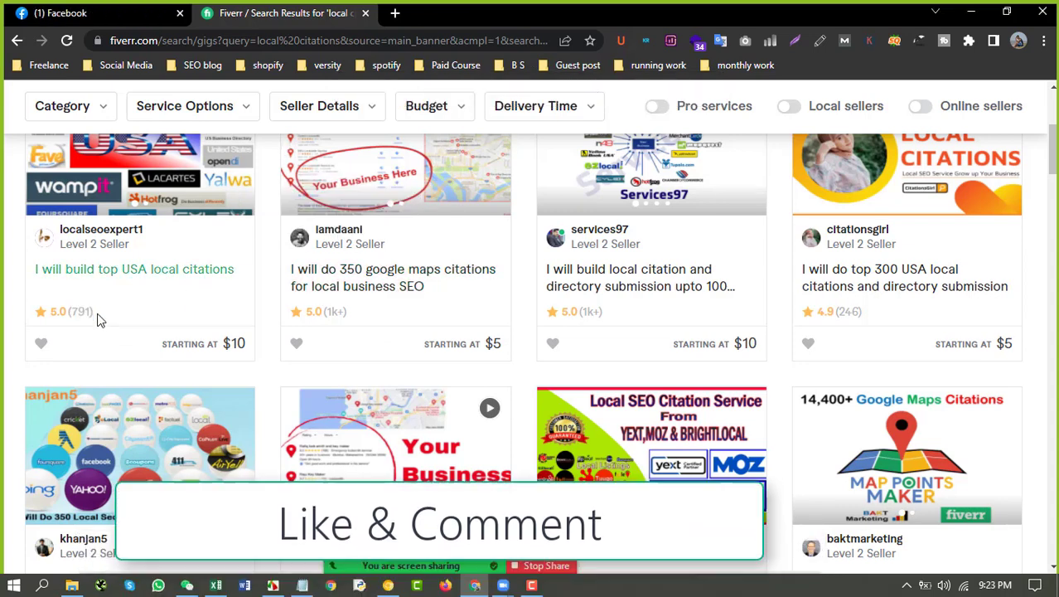
drag(99, 314, 73, 313)
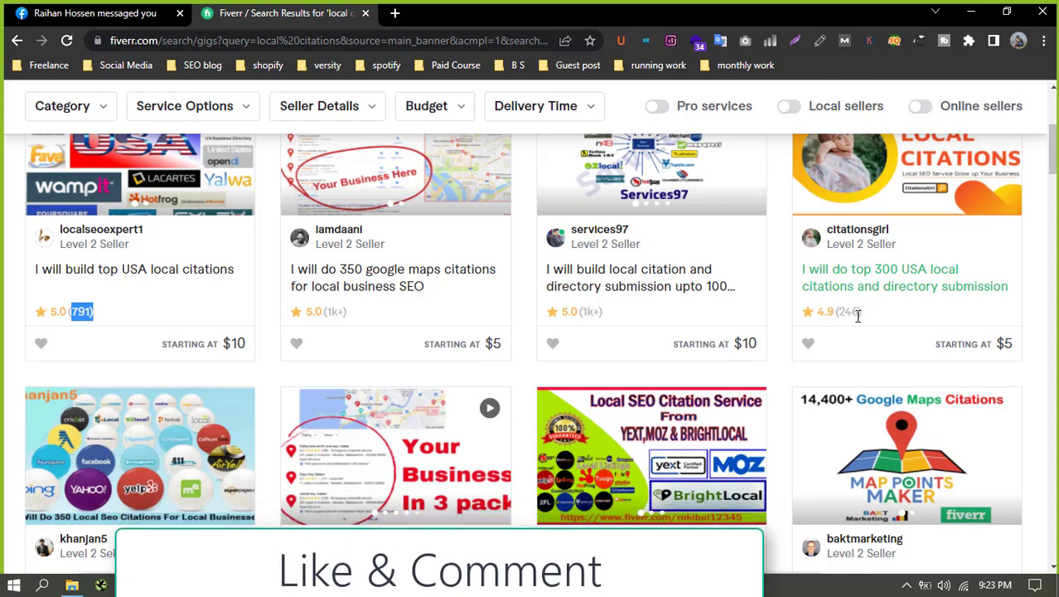
scroll(859, 331, down, 2)
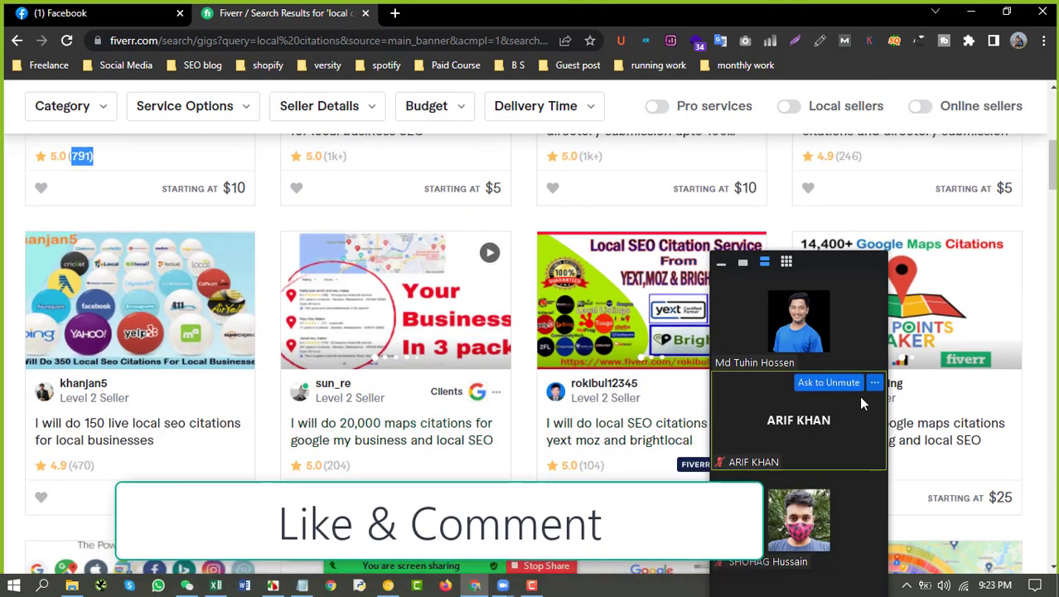
click(722, 265)
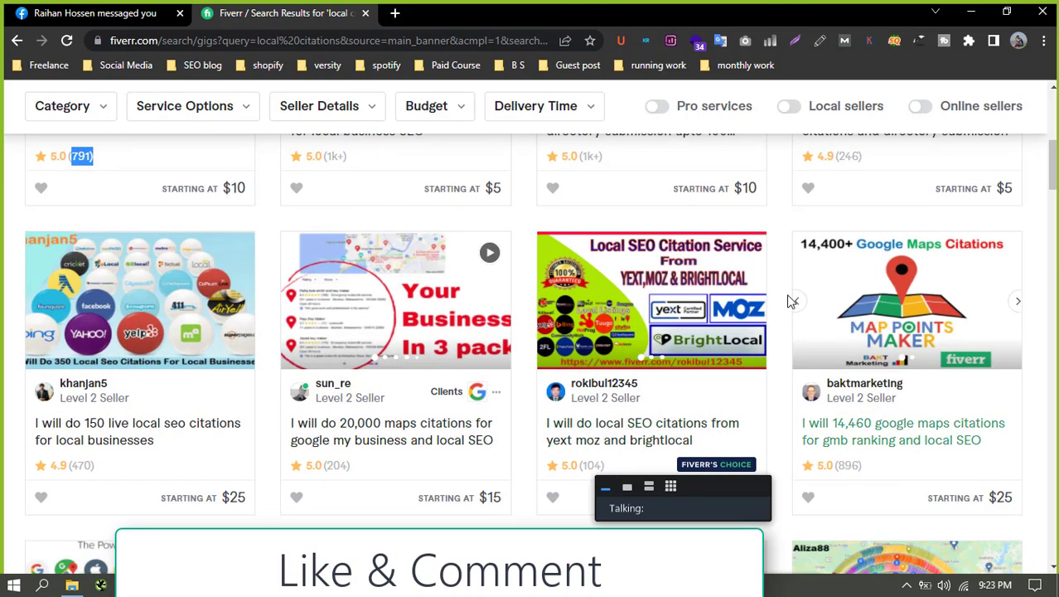
scroll(745, 330, down, 2)
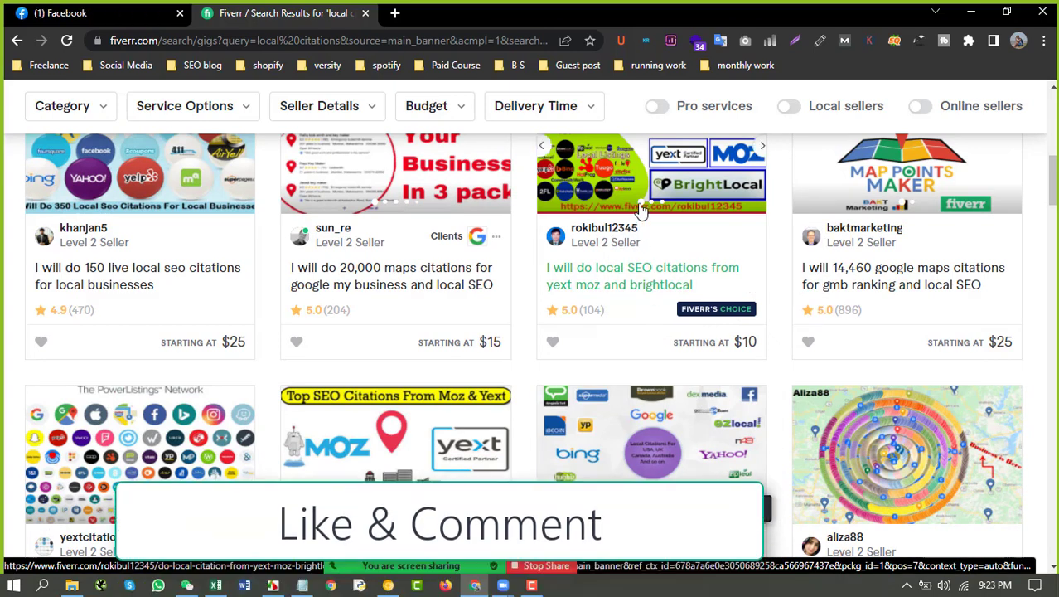
scroll(355, 340, up, 1)
scroll(315, 340, up, 4)
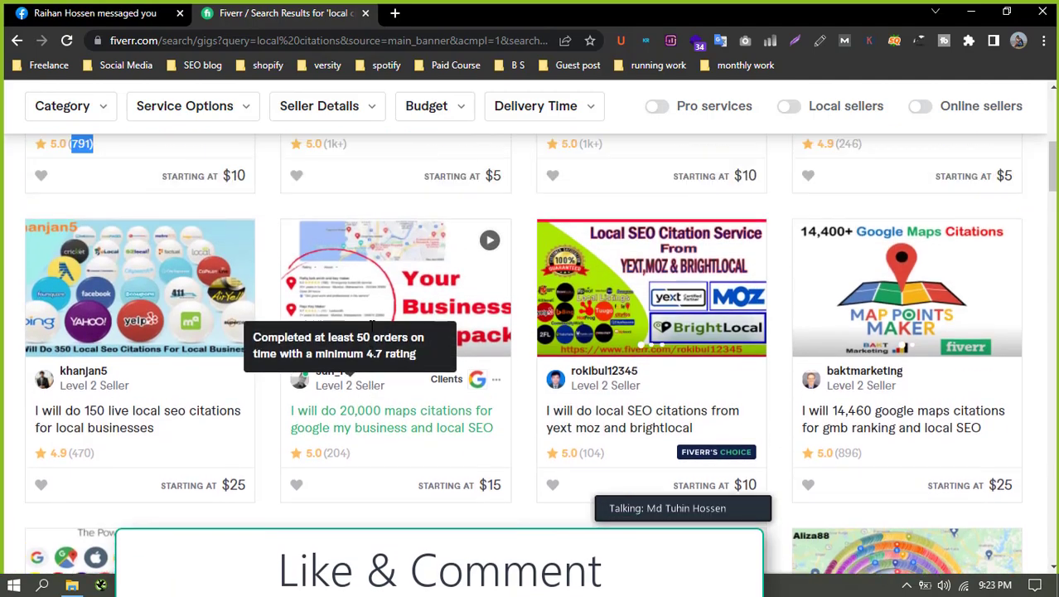
scroll(196, 407, up, 1)
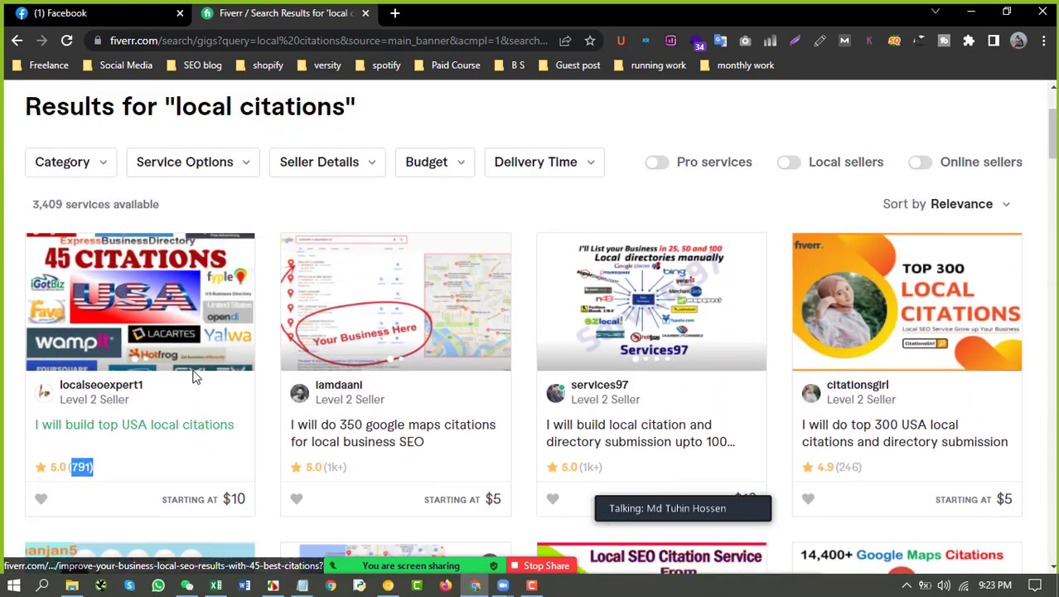
scroll(256, 418, down, 6)
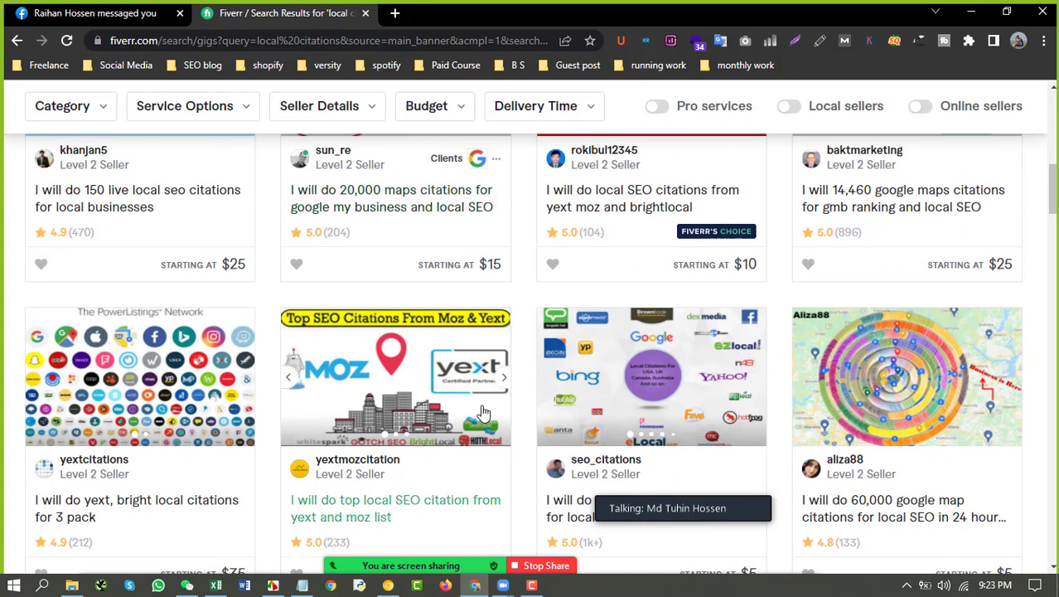
scroll(495, 408, down, 1)
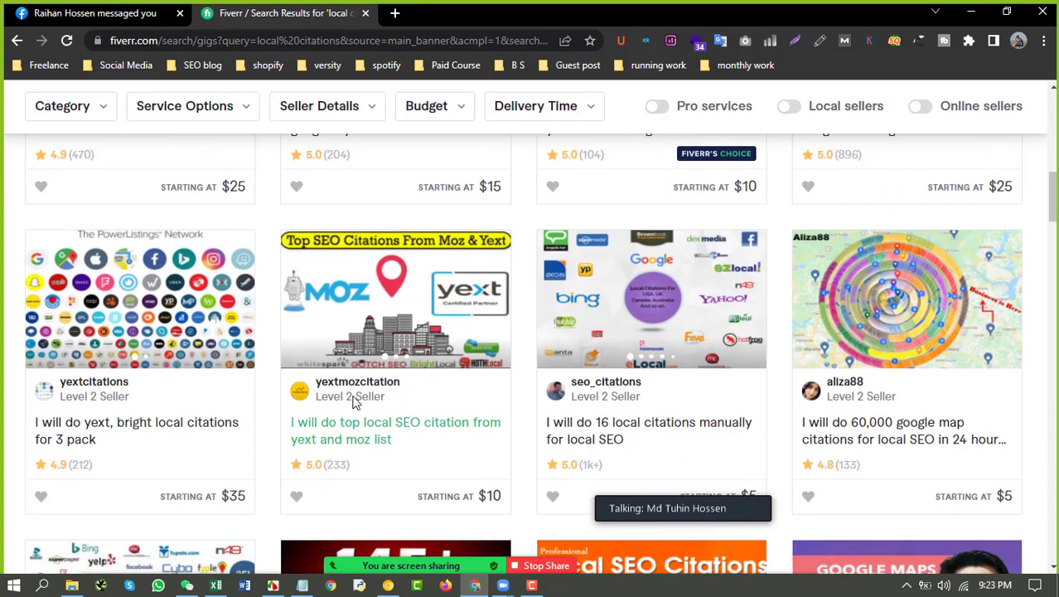
Open the yextcitations, yextmozcitation and seo_citations gigs in tabs and note the $35 Basic price
middle_click(203, 318)
middle_click(386, 324)
middle_click(655, 336)
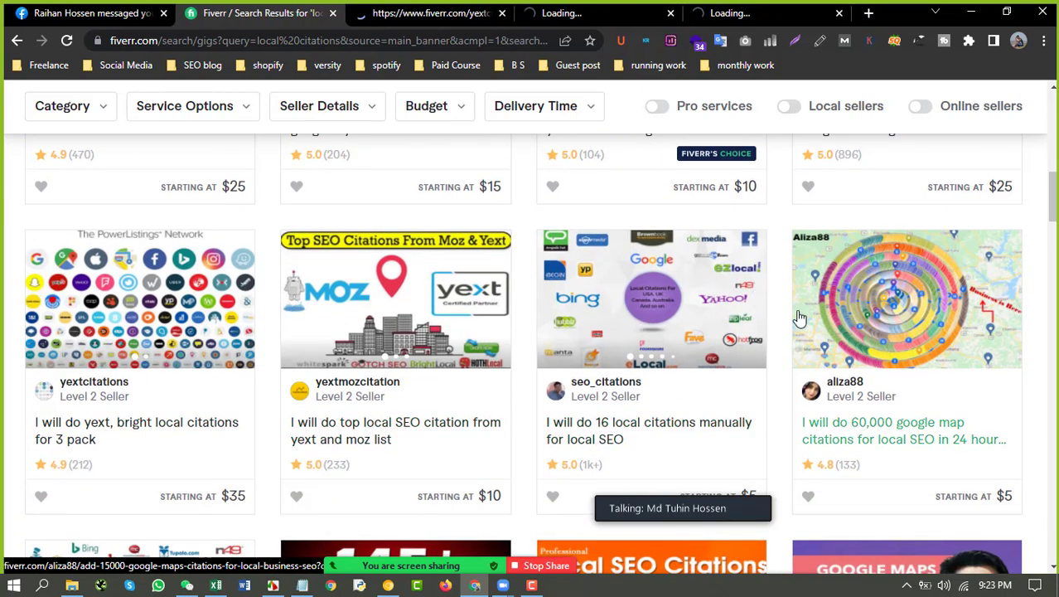
click(444, 10)
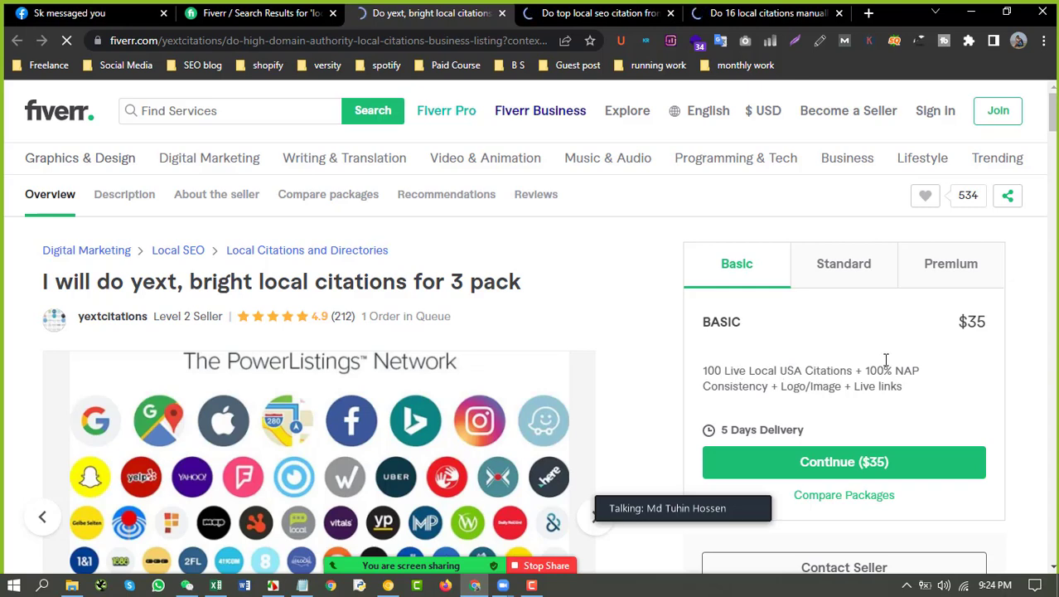
drag(955, 322, 998, 323)
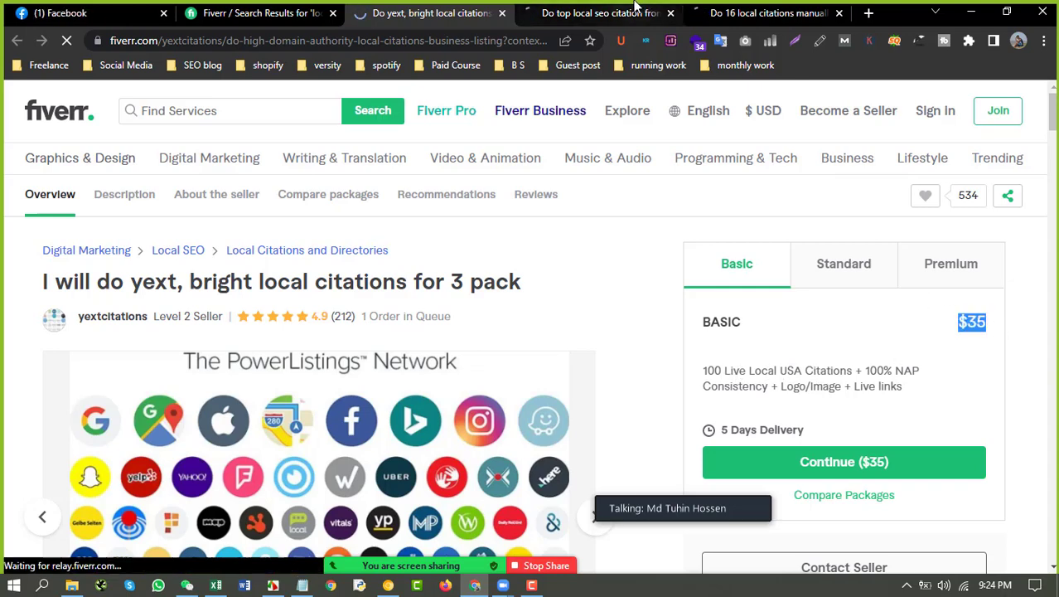
Check the yextmozcitation gig's $10 basic price, then view the 16 local citations gig
click(628, 15)
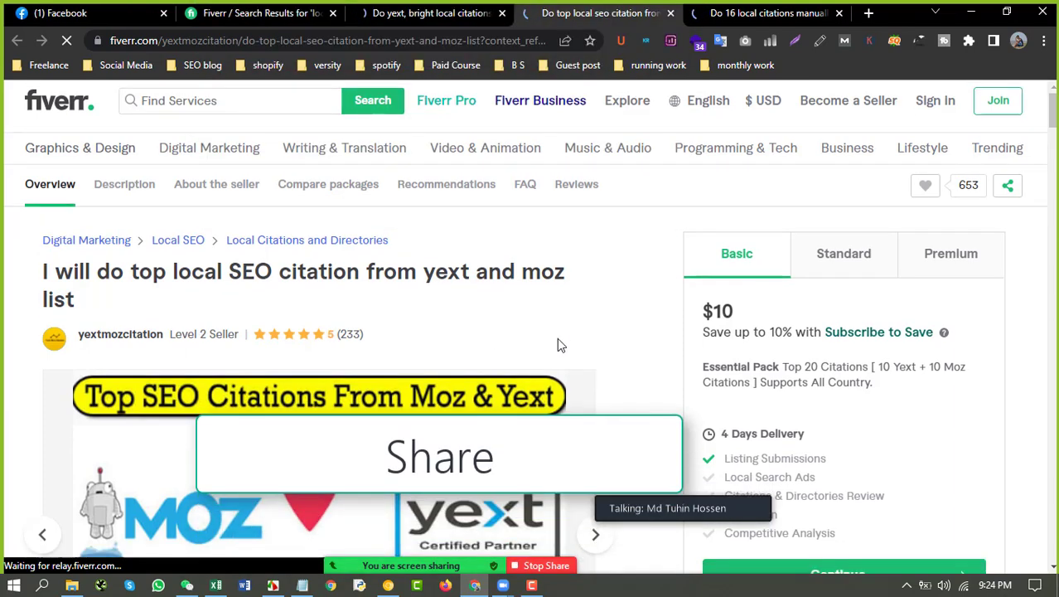
scroll(557, 345, down, 2)
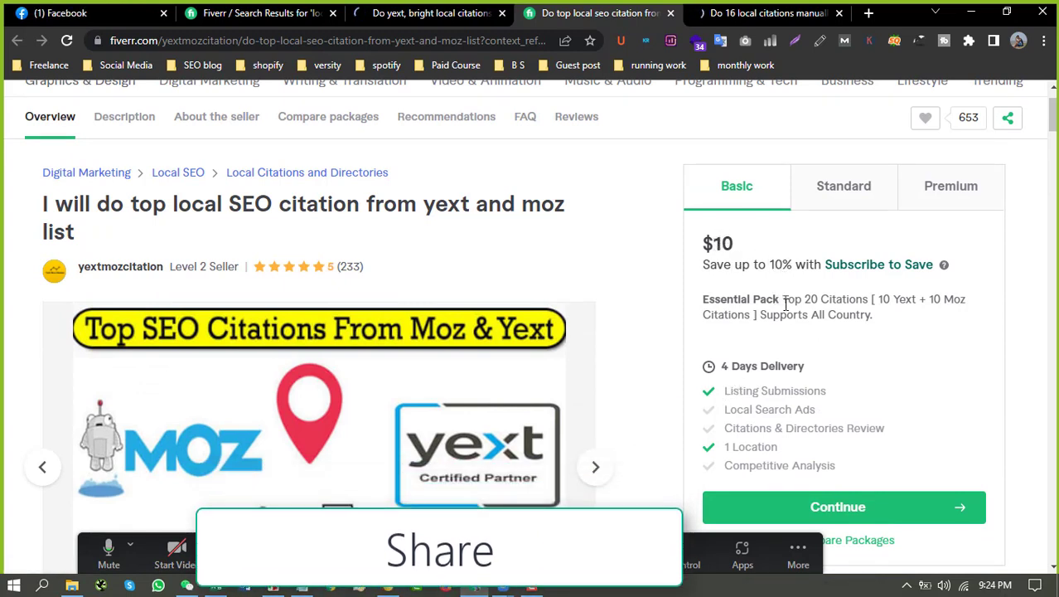
drag(742, 264, 709, 245)
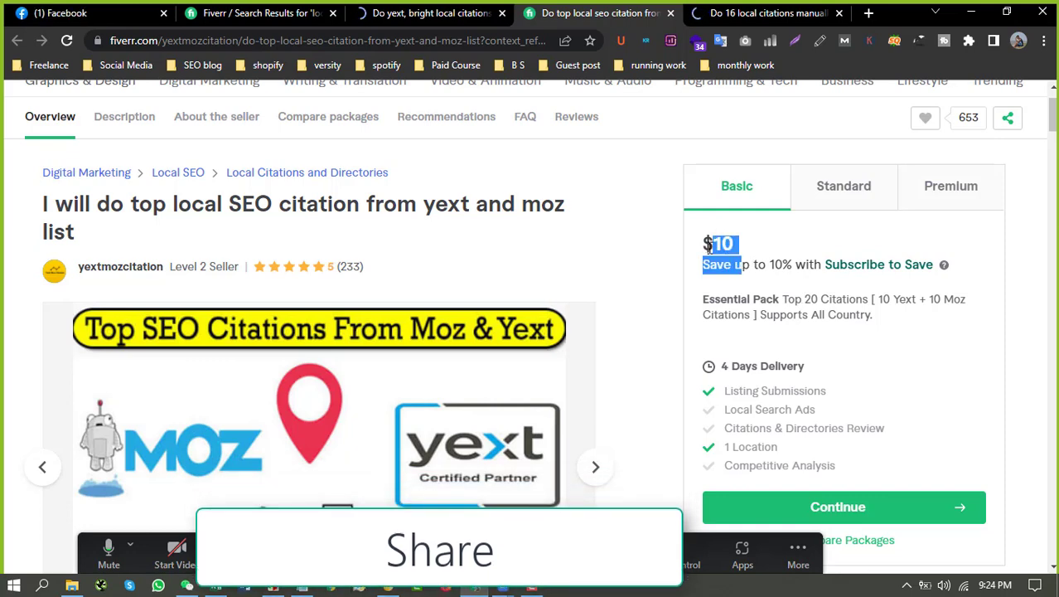
click(775, 14)
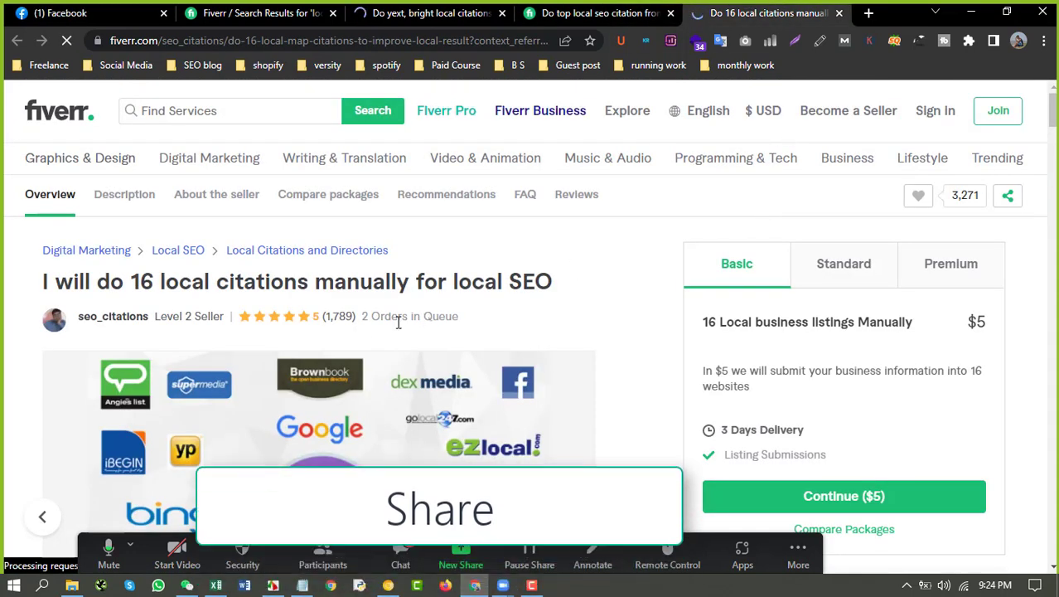
On the 16-citations gig, highlight the 2 Orders in Queue count and basic package description
drag(361, 316, 469, 317)
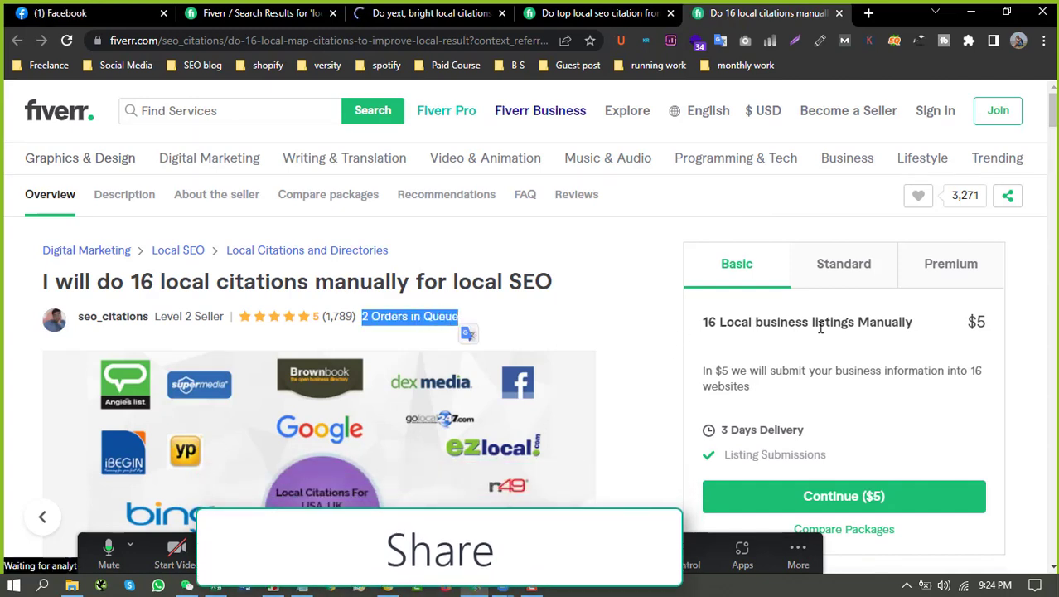
drag(704, 370, 750, 371)
click(651, 306)
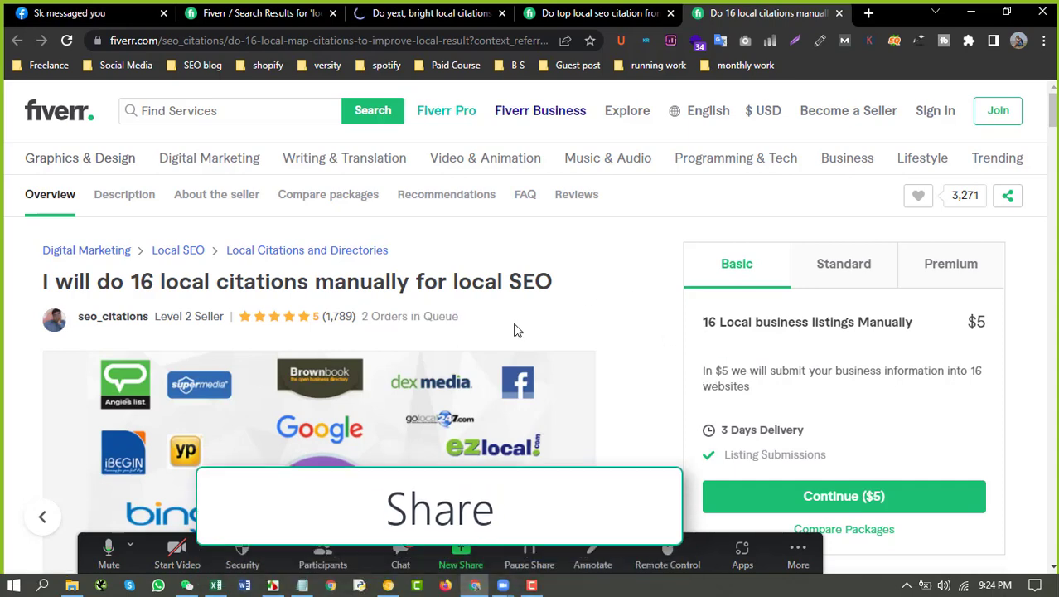
scroll(498, 331, down, 2)
scroll(479, 336, down, 2)
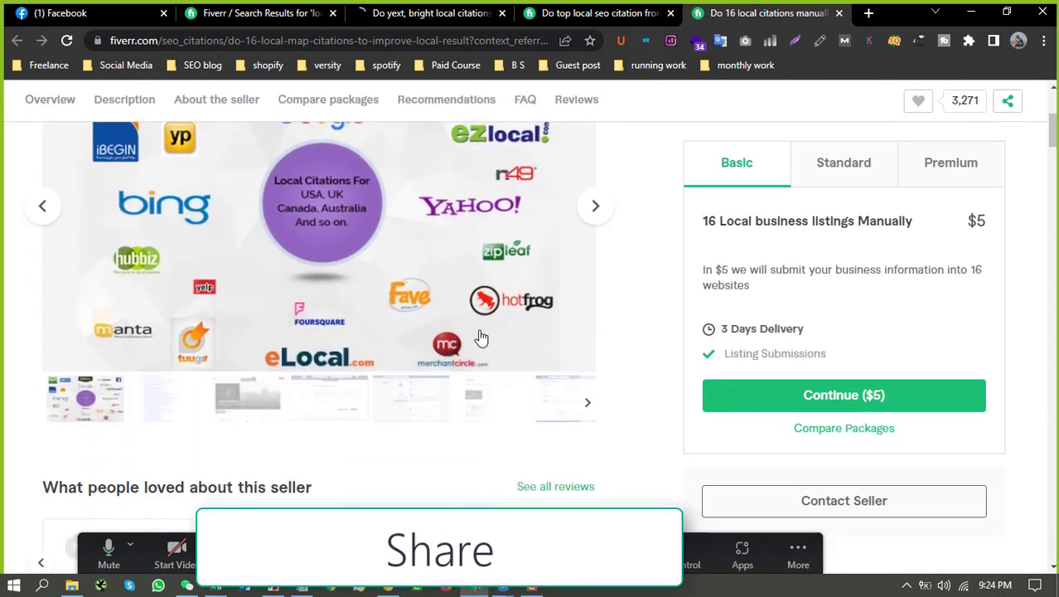
scroll(479, 336, up, 3)
Return to the yext, bright local citations gig and review its $35 Basic package description
click(596, 13)
click(455, 10)
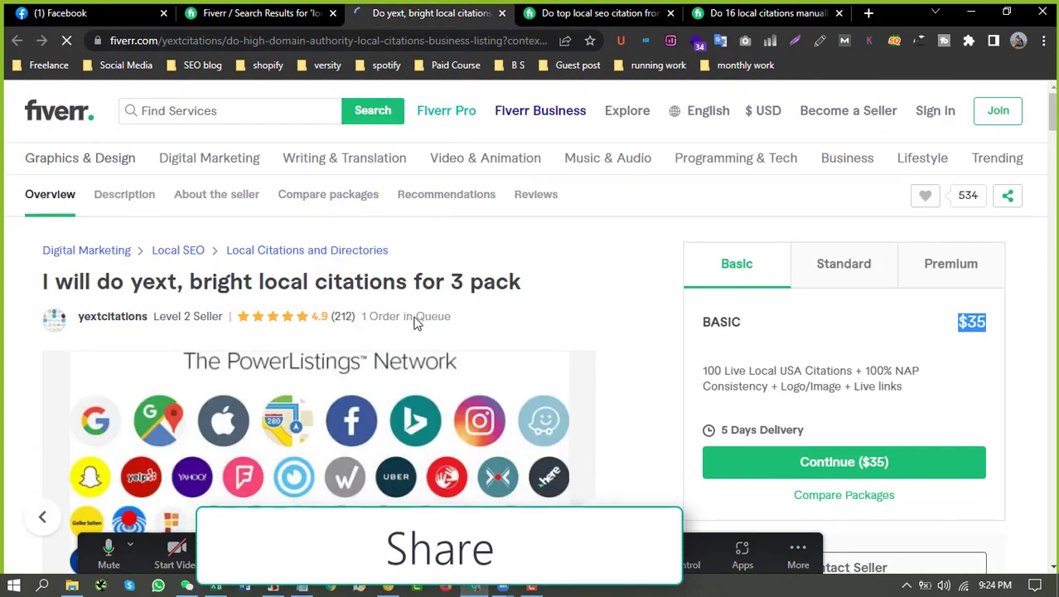
scroll(406, 319, down, 5)
scroll(406, 329, down, 3)
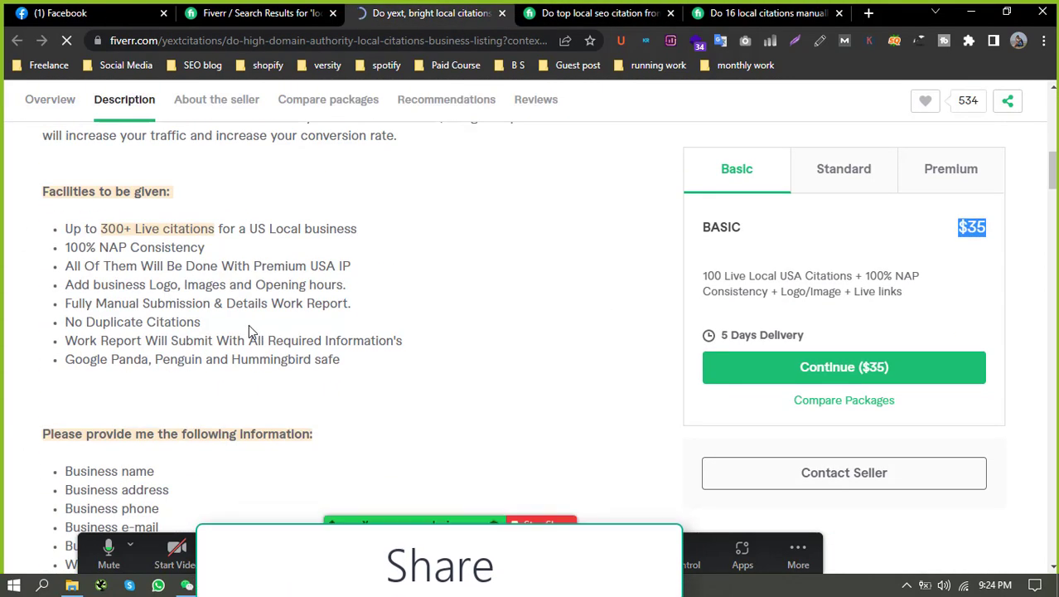
scroll(248, 327, up, 1)
scroll(319, 342, down, 2)
scroll(311, 346, up, 8)
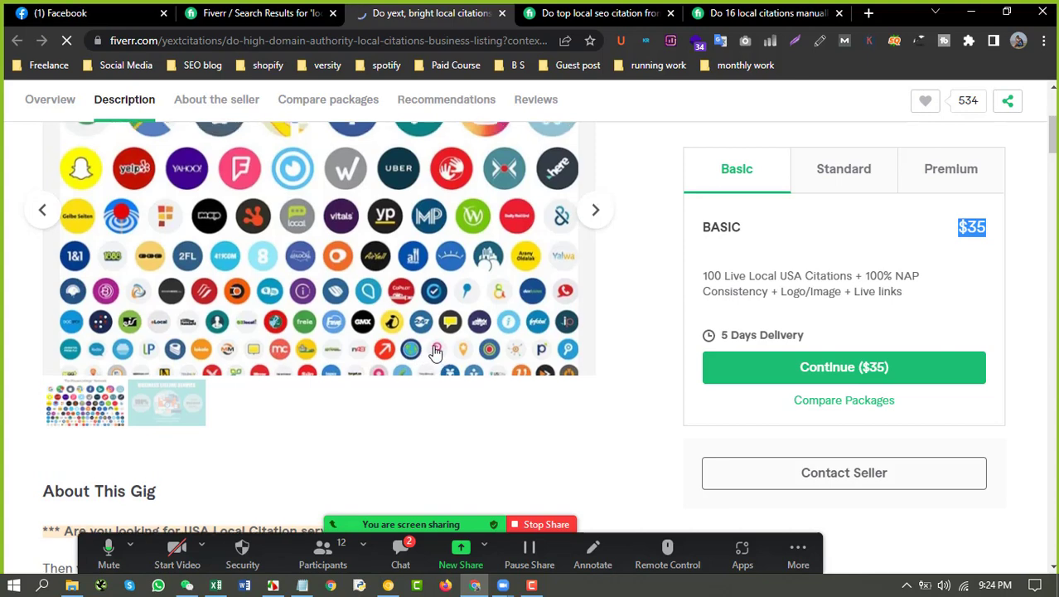
scroll(422, 352, up, 5)
mouse_move(334, 167)
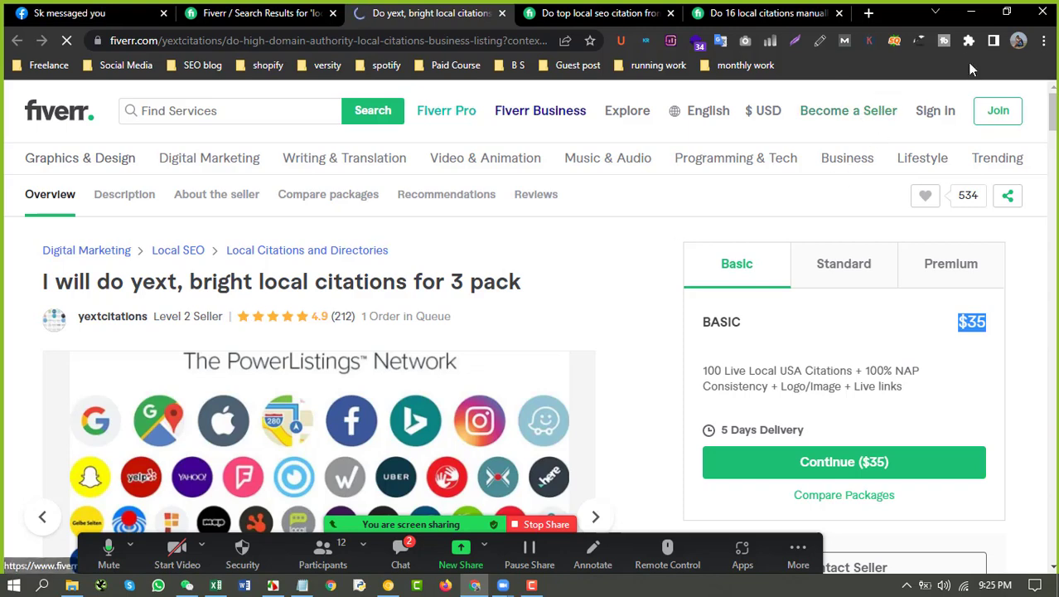
Minimize Chrome, restore Notepad, create a new blank document and move it centre-left
click(973, 14)
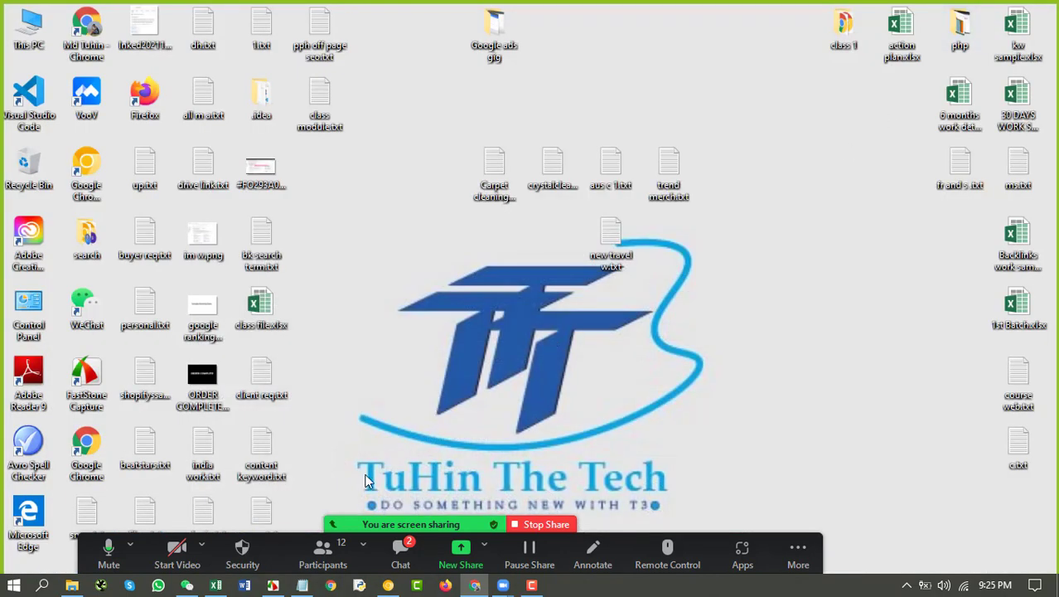
mouse_move(302, 587)
click(308, 531)
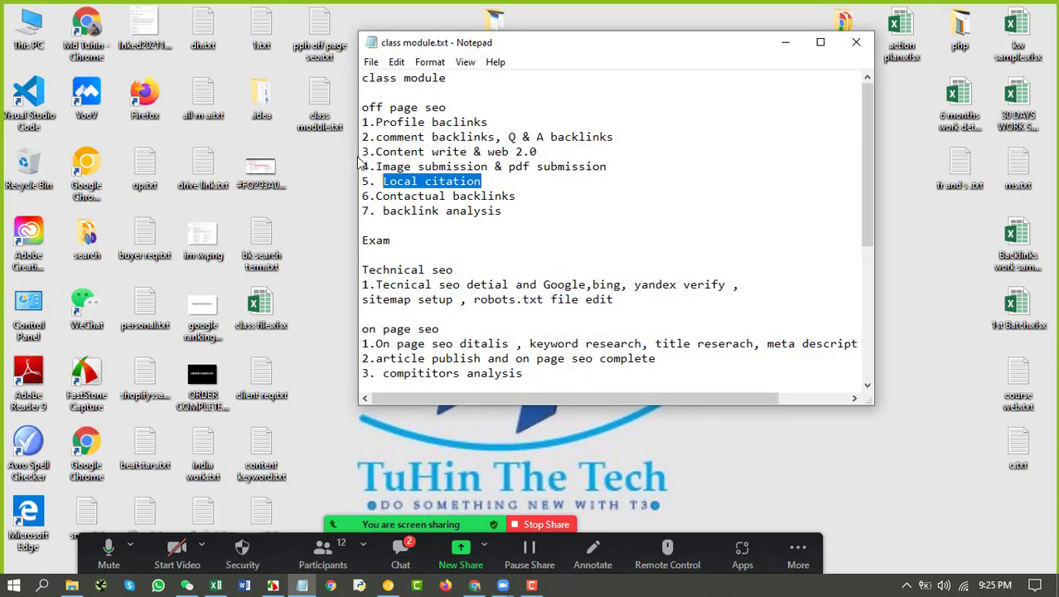
click(371, 63)
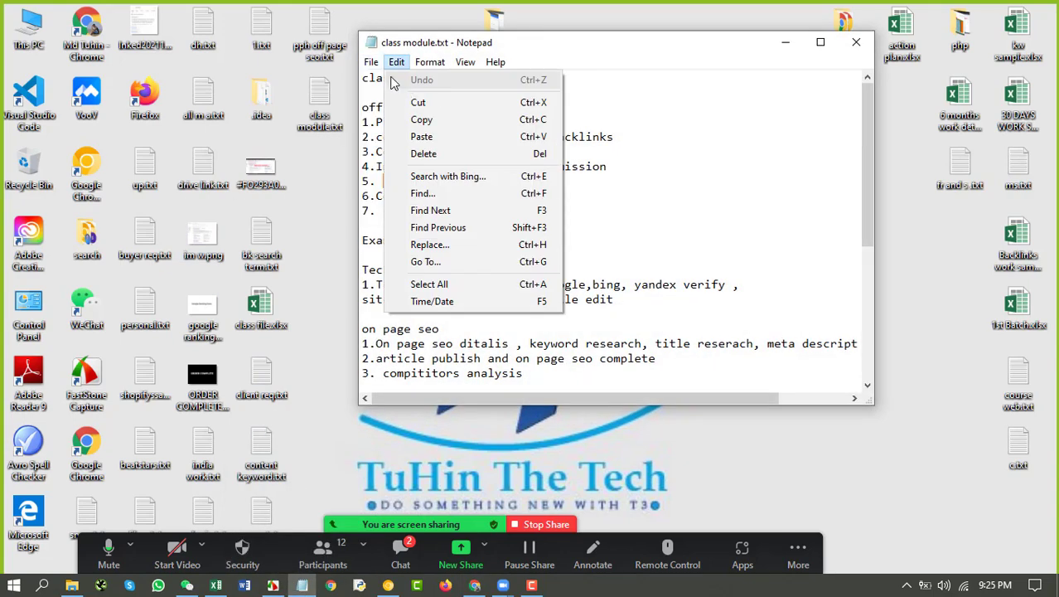
click(395, 80)
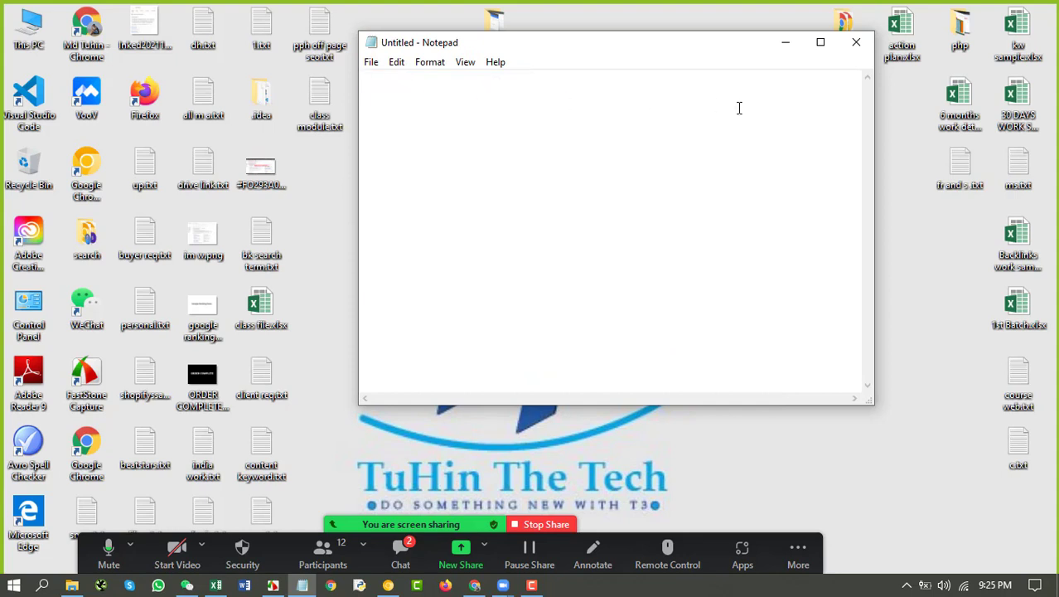
drag(692, 51, 634, 145)
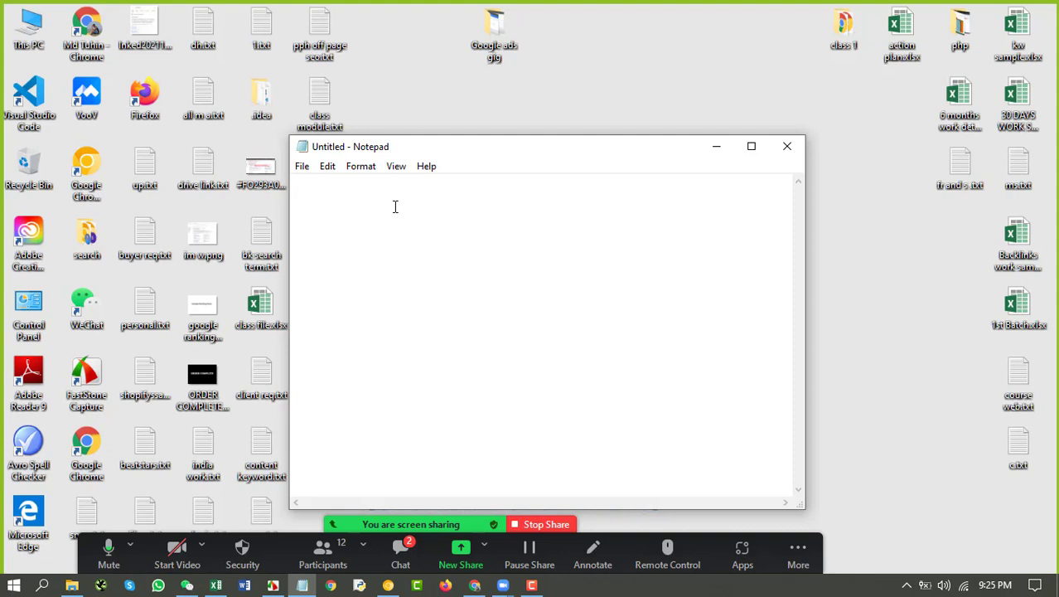
Type the heading 'client req..... for local citation', then '1.website url' and '2.busn.. logo'
text(client)
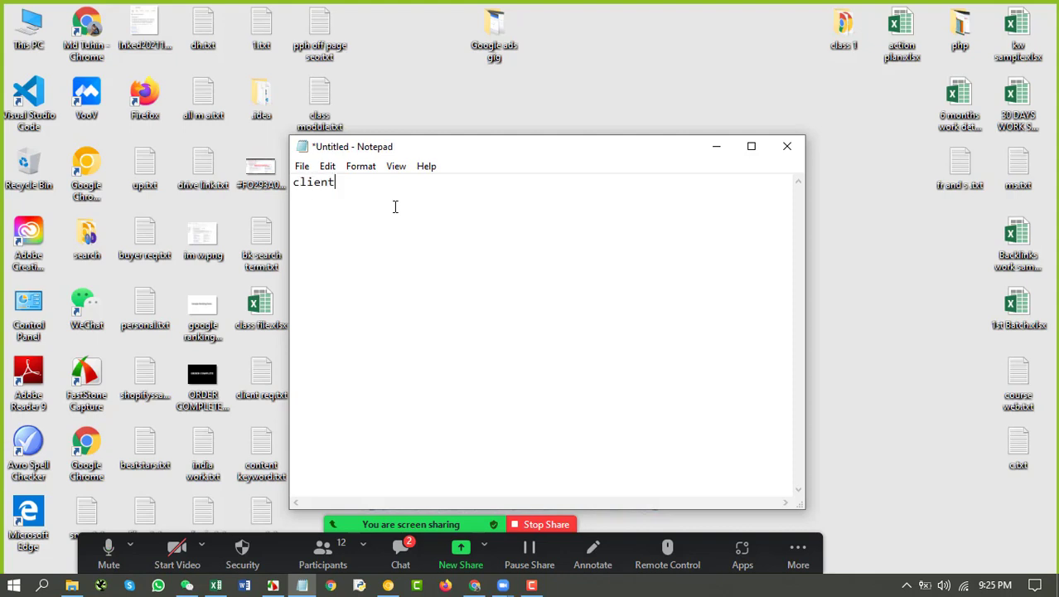
text( req..... for local citation)
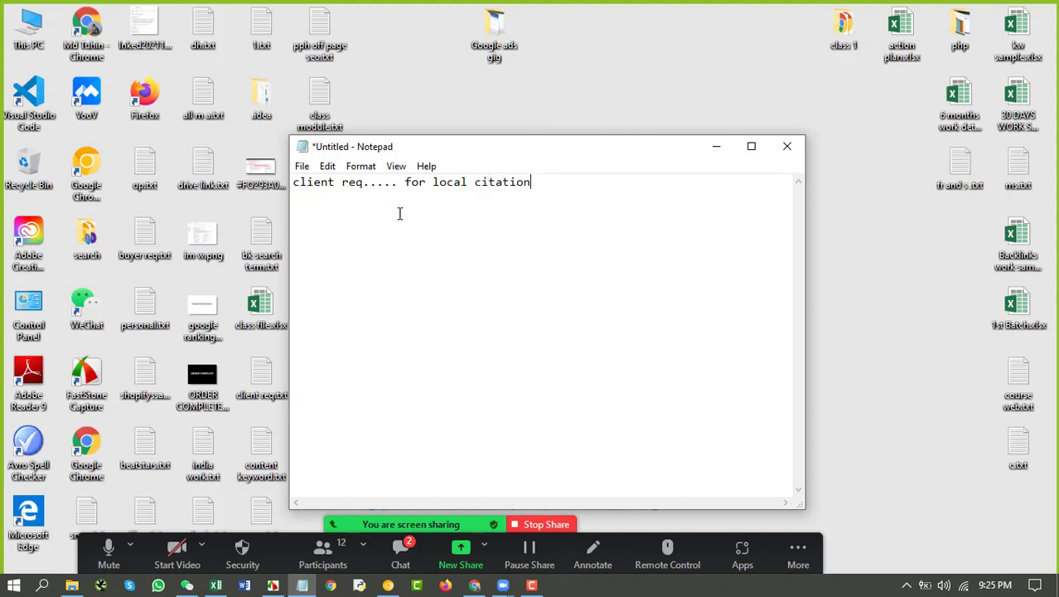
key(Return)
key(Return)
text(1.website url)
key(Return)
text(2.)
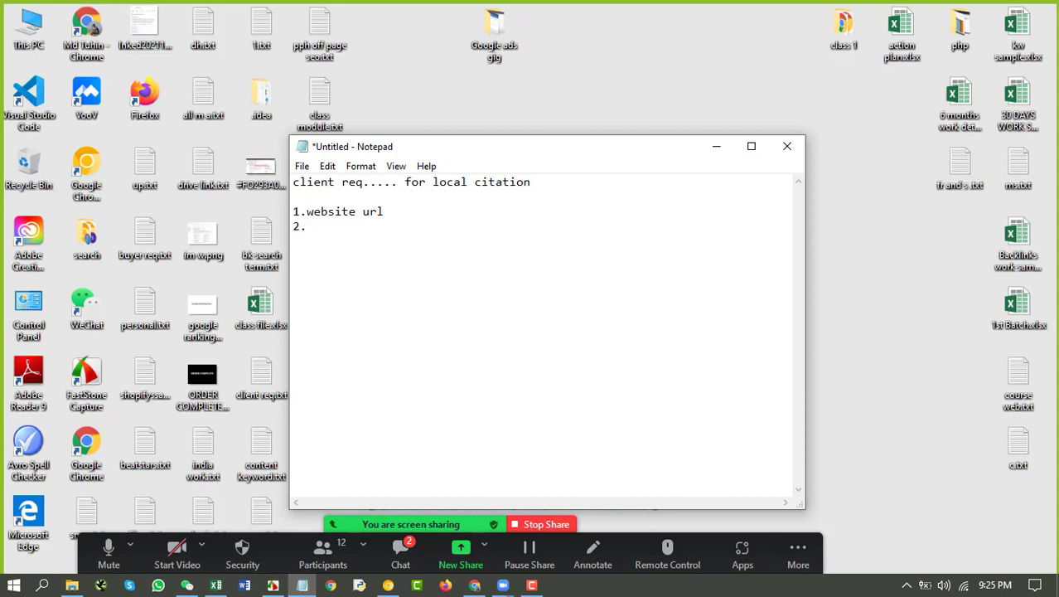
text(busn.. logo)
key(Return)
Add '3.bus name/keywords' and begin the fourth line with '4.'
text(3.)
text(bus name)
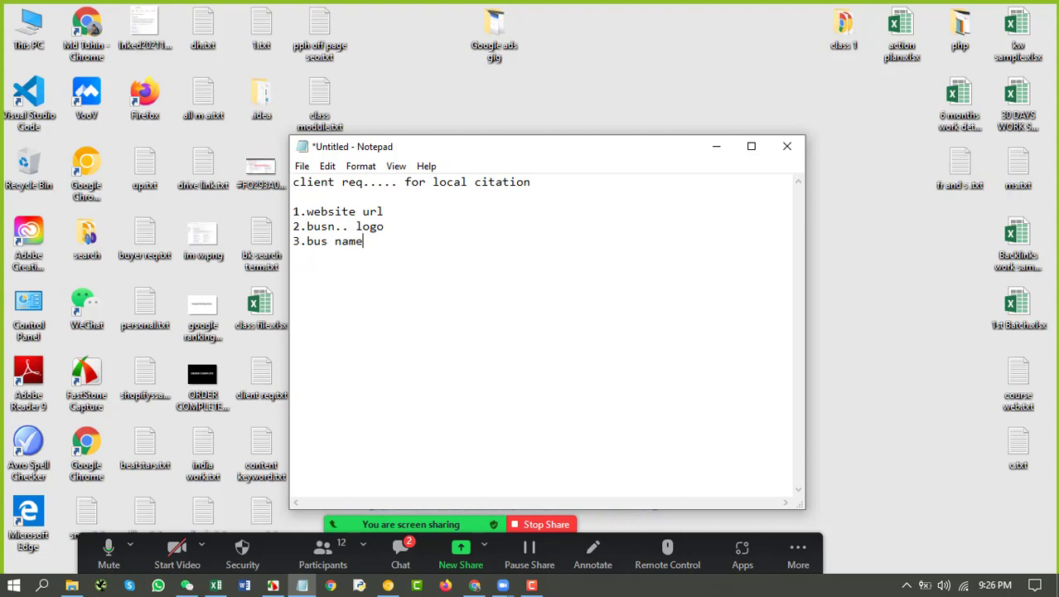
text(/keywords)
key(Return)
text(4.)
Start item 4 with 'bu', then mute all Zoom participants
text(bu)
click(324, 554)
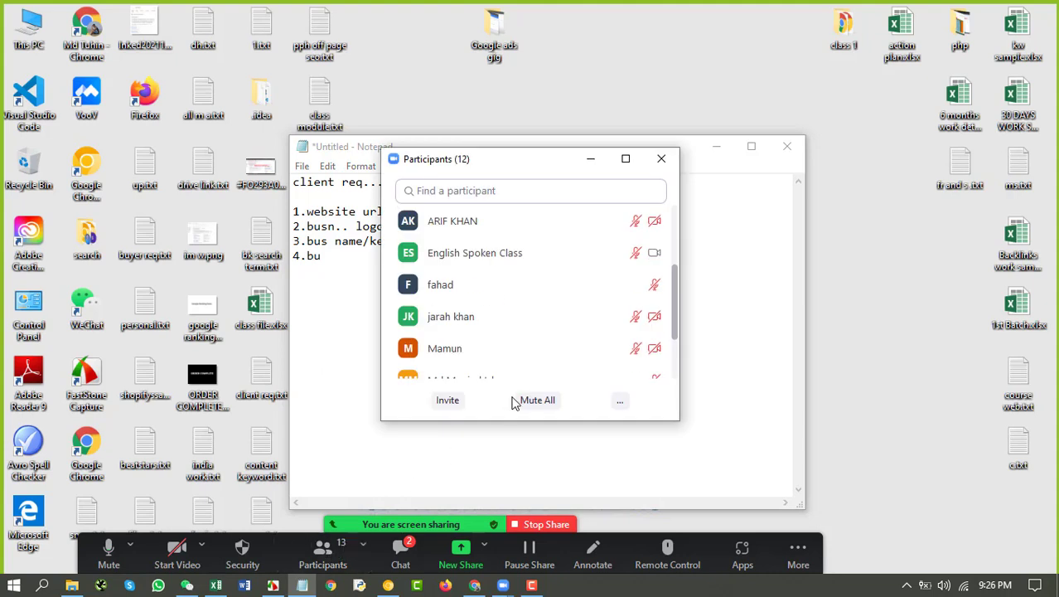
click(527, 401)
click(619, 336)
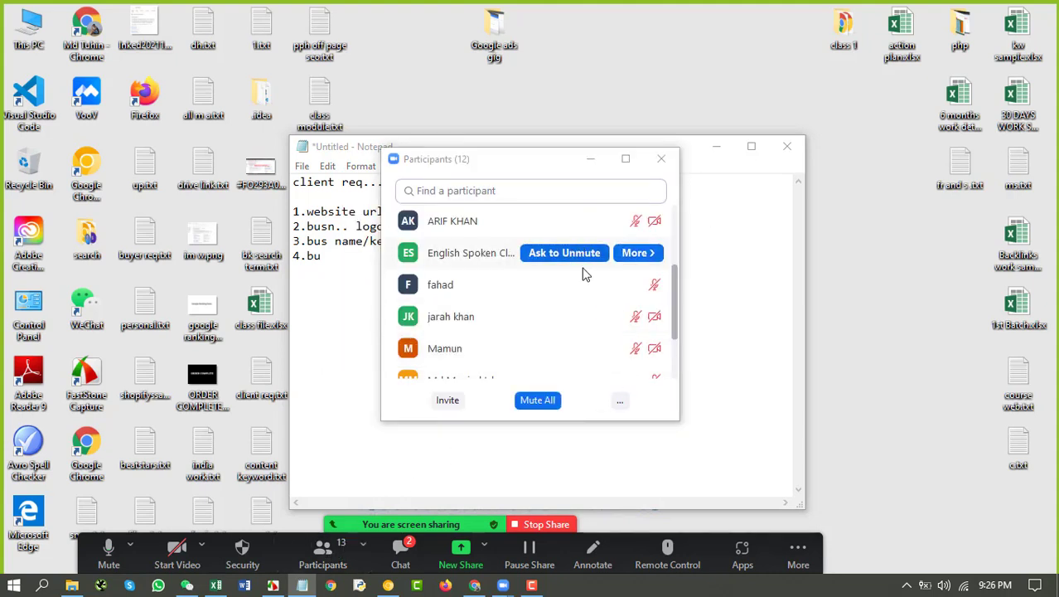
Admit the waiting Zoom attendee, hide Participants, and finish item 4 as 'bus.. info'
scroll(630, 290, up, 3)
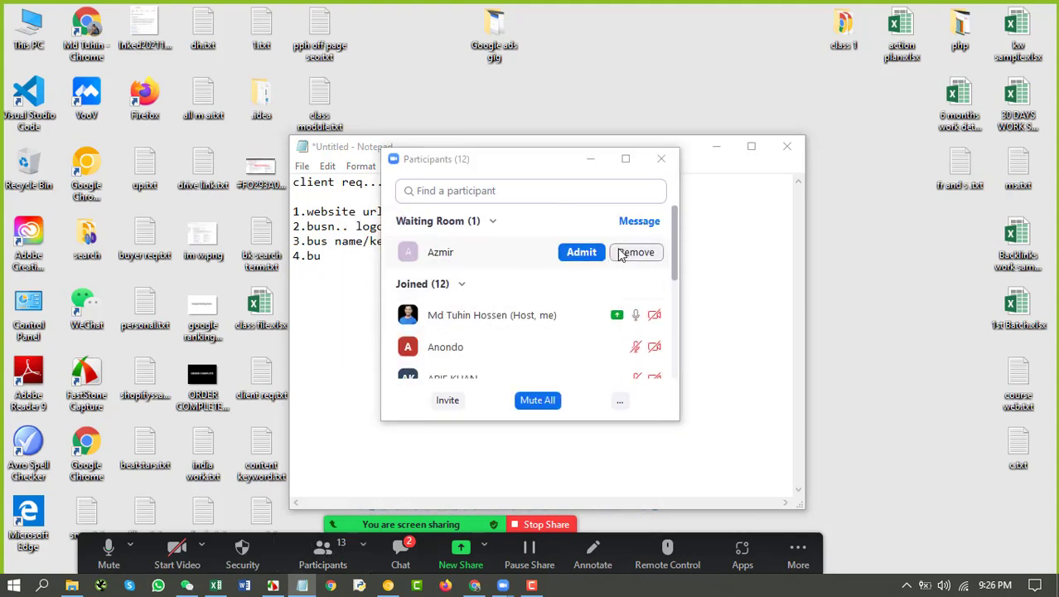
click(591, 250)
click(590, 159)
click(343, 259)
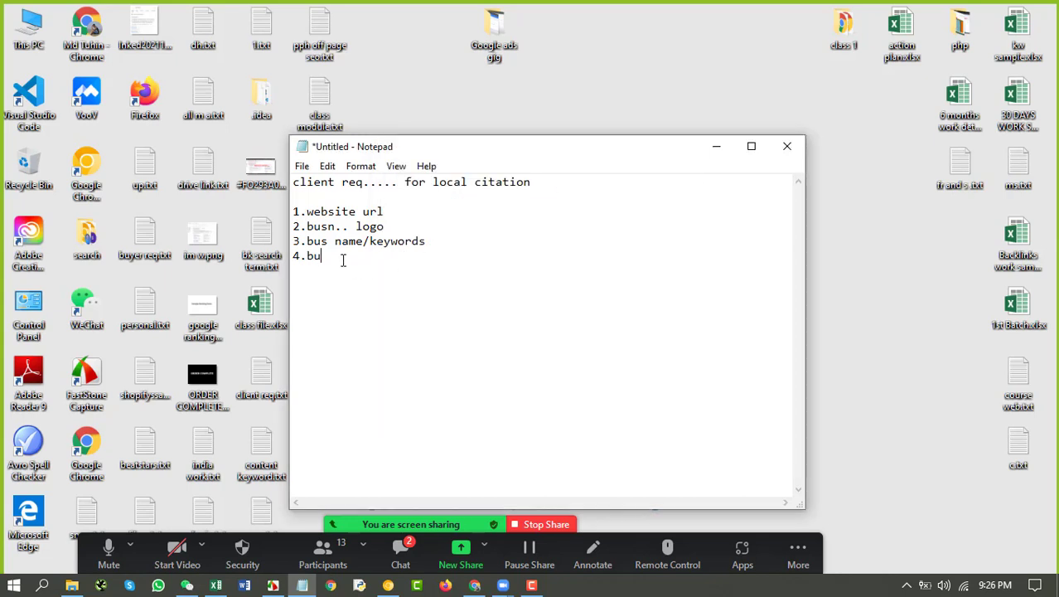
text(s.. info)
Add '5. cover photo' as the fifth requirement
key(Return)
text(5. cover photo)
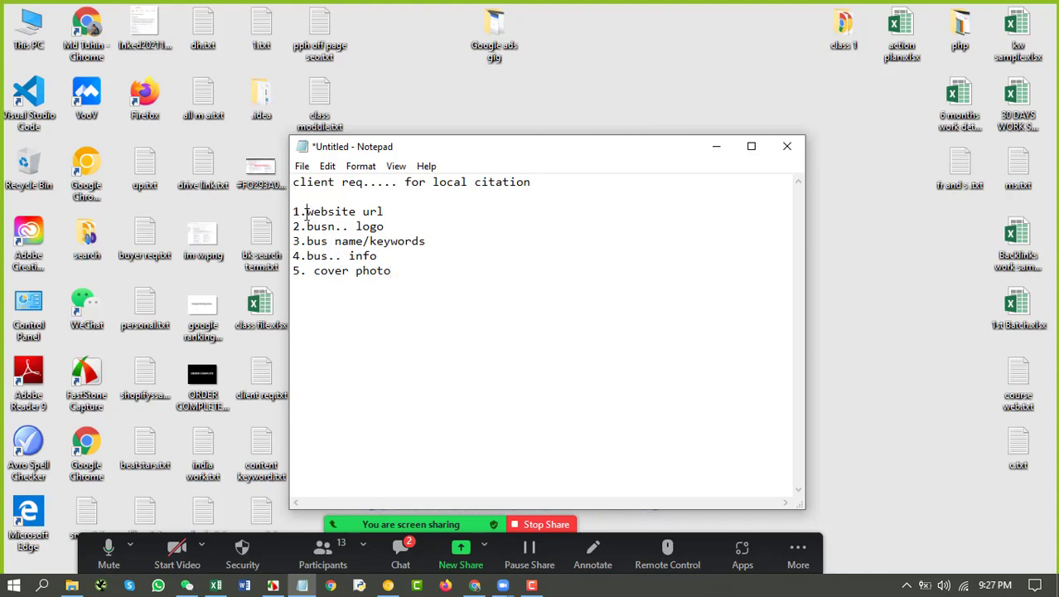
mouse_move(305, 213)
mouse_down()
mouse_move(308, 238)
mouse_move(393, 274)
mouse_move(335, 255)
mouse_move(292, 214)
mouse_up()
click(404, 276)
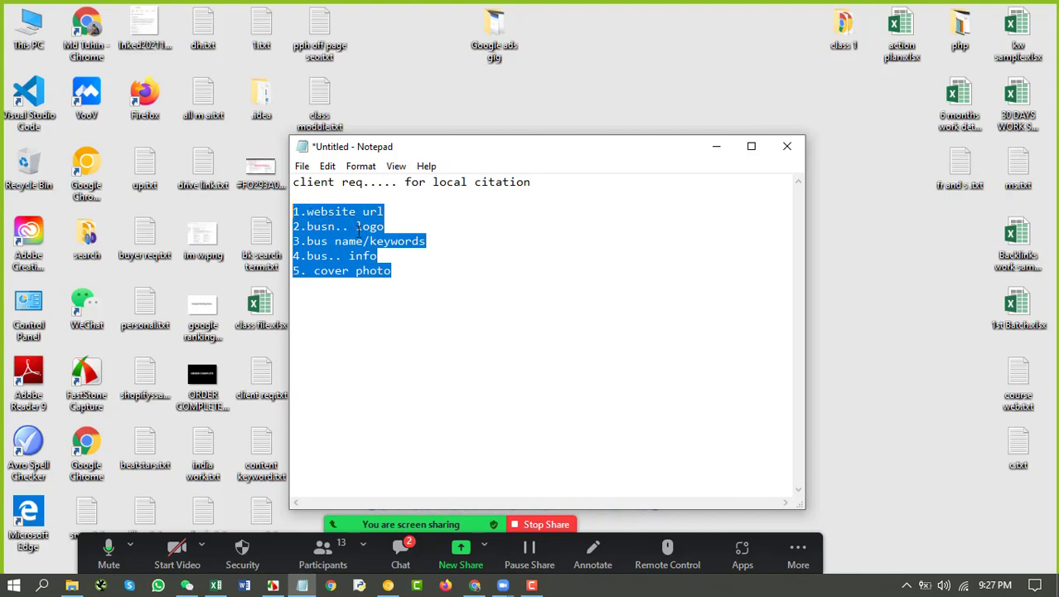
Highlight the website url, business info, business name/keywords and logo items in turn
click(392, 213)
drag(377, 212, 392, 279)
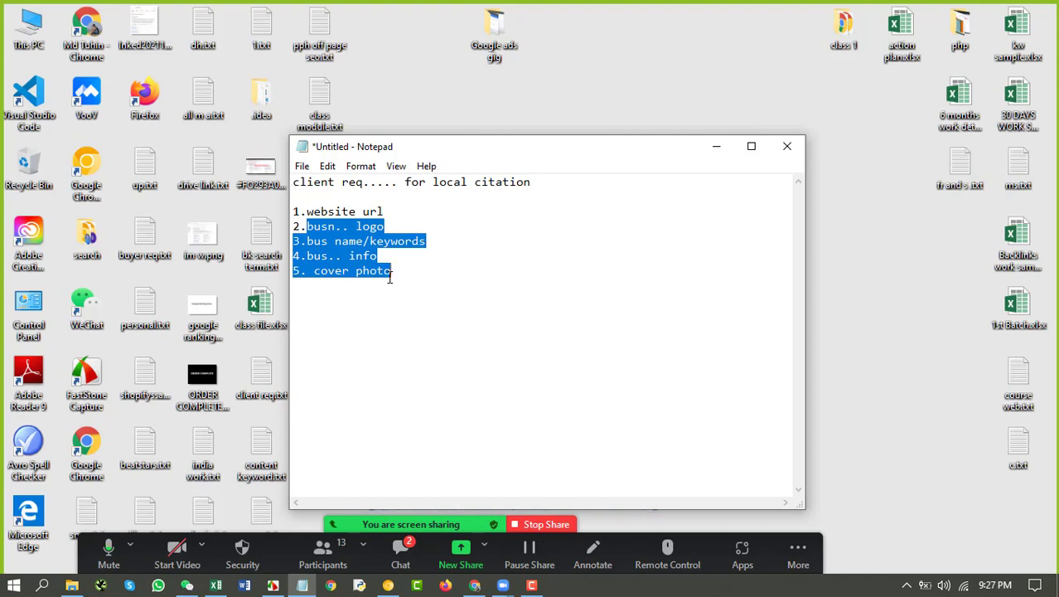
click(386, 254)
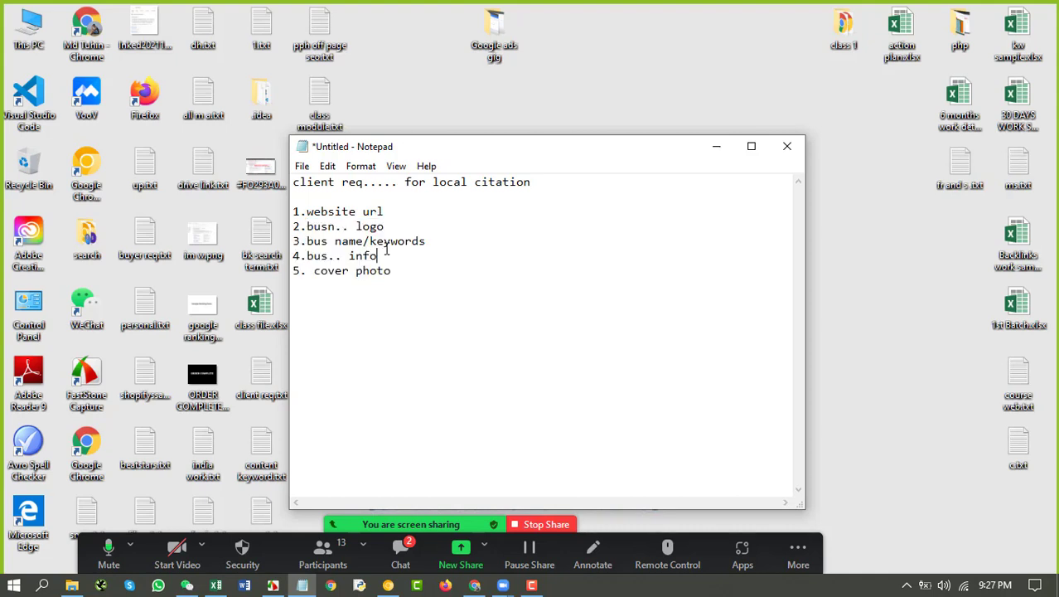
drag(376, 256, 315, 257)
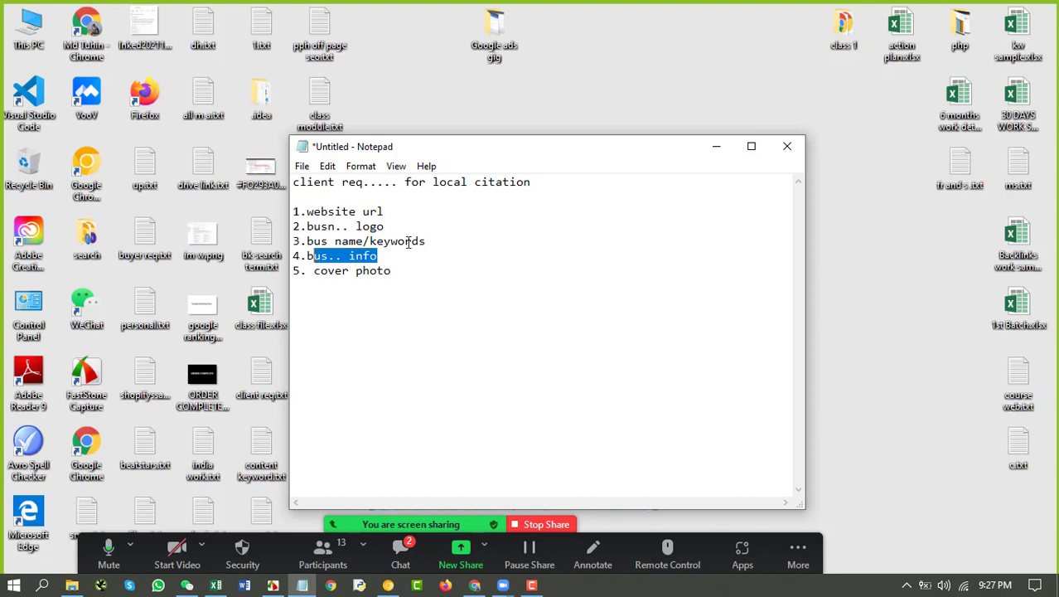
drag(413, 241, 308, 242)
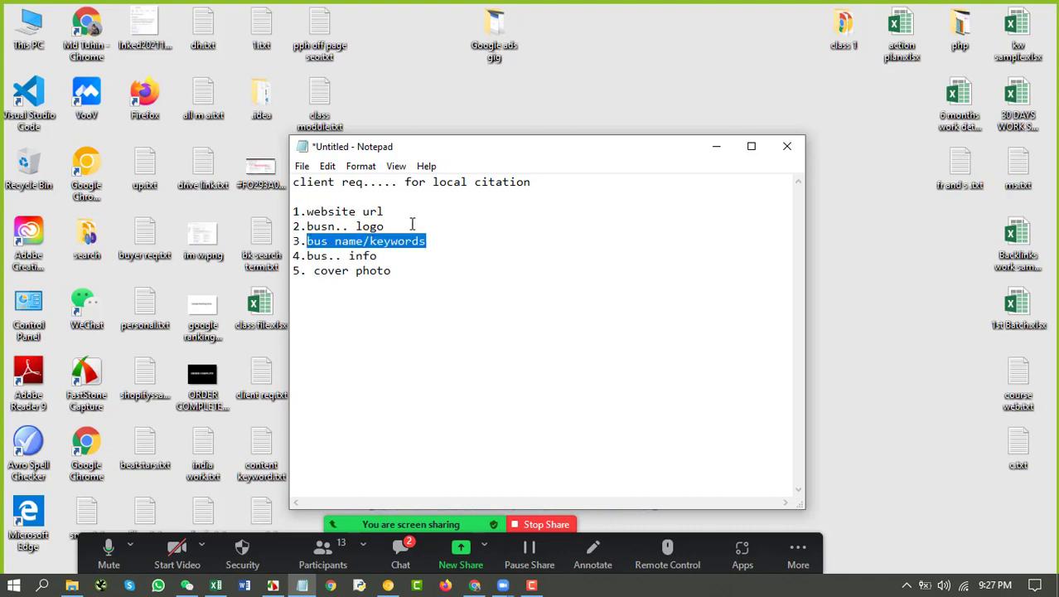
drag(398, 226, 403, 282)
click(386, 227)
click(403, 282)
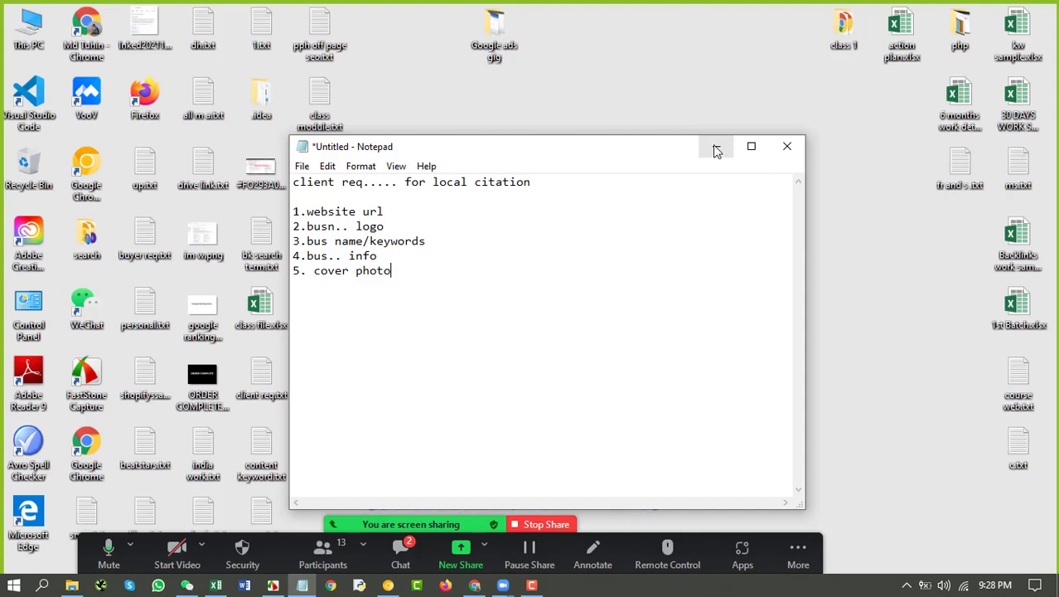
Back in Chrome, close the Fiverr search results and the three gig tabs
click(717, 150)
click(474, 585)
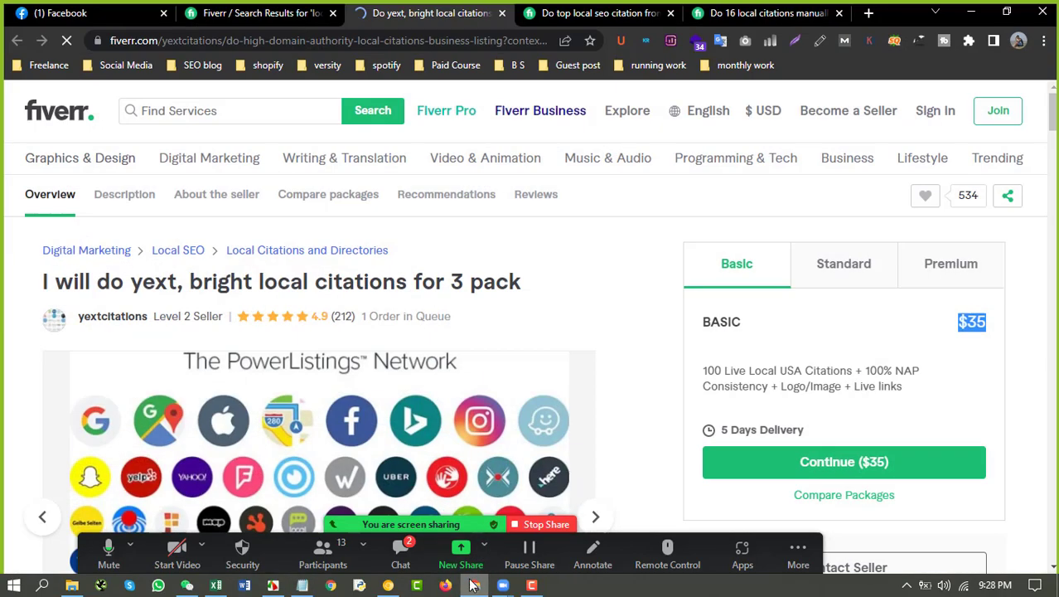
click(333, 14)
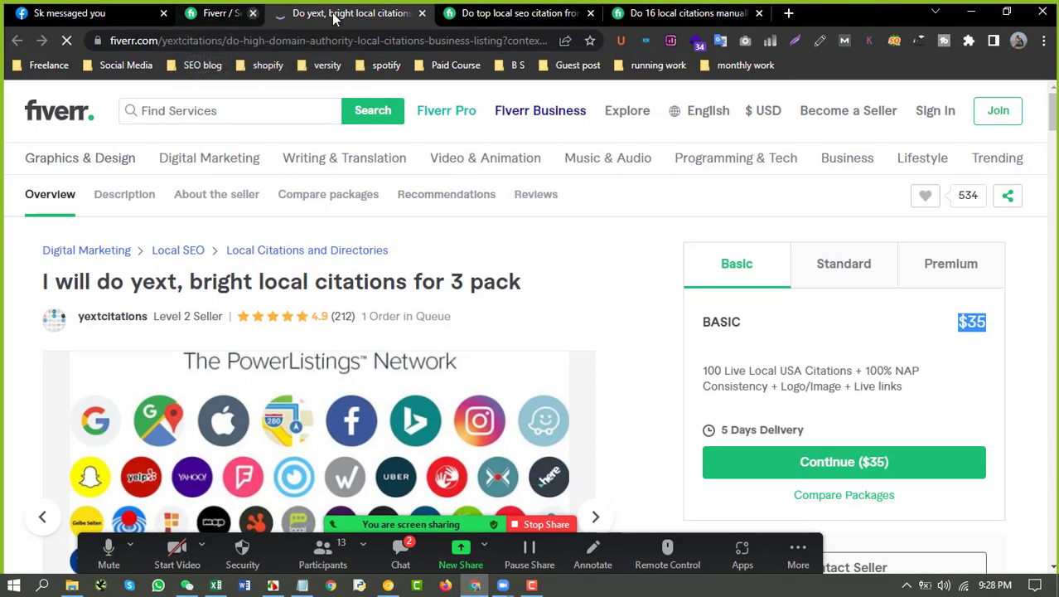
click(333, 14)
click(333, 14)
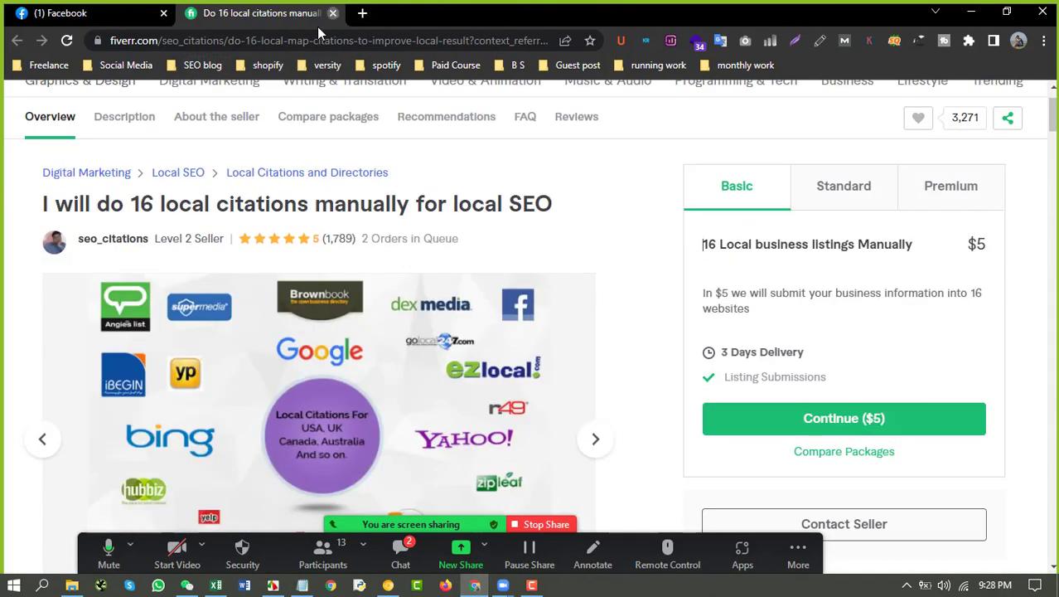
click(332, 13)
Google 'lusa local citation list' in a new tab, then switch to FastStone Editor
key(ctrl+t)
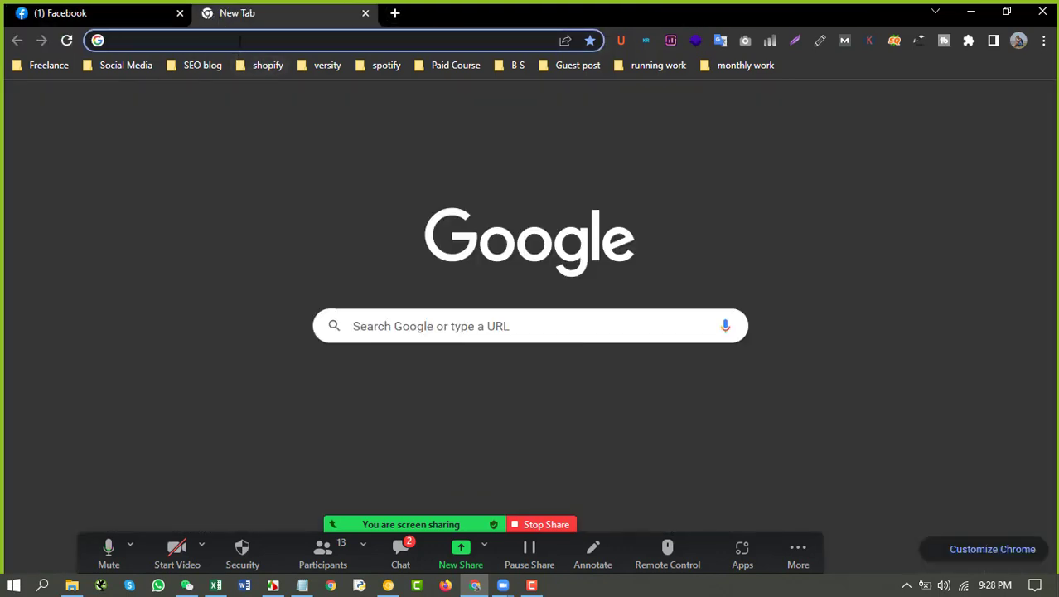
click(239, 40)
text(lusa)
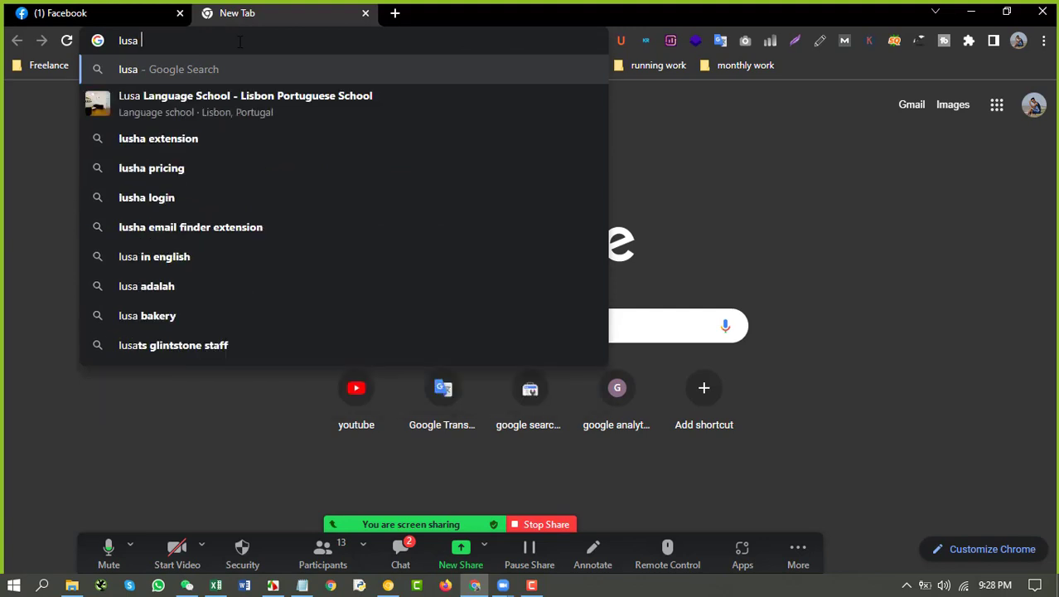
text( local ci)
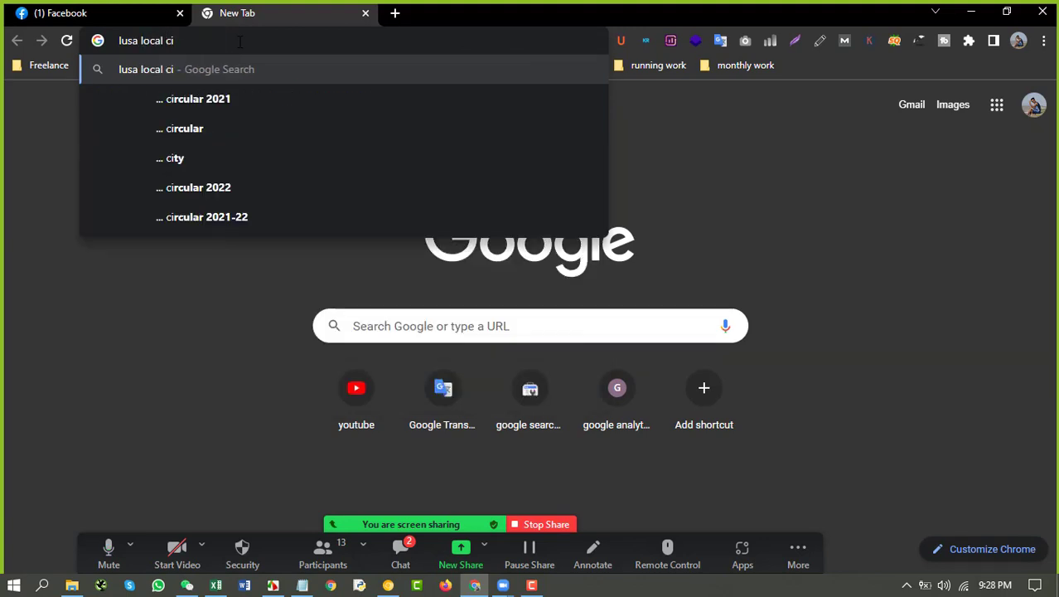
text(r)
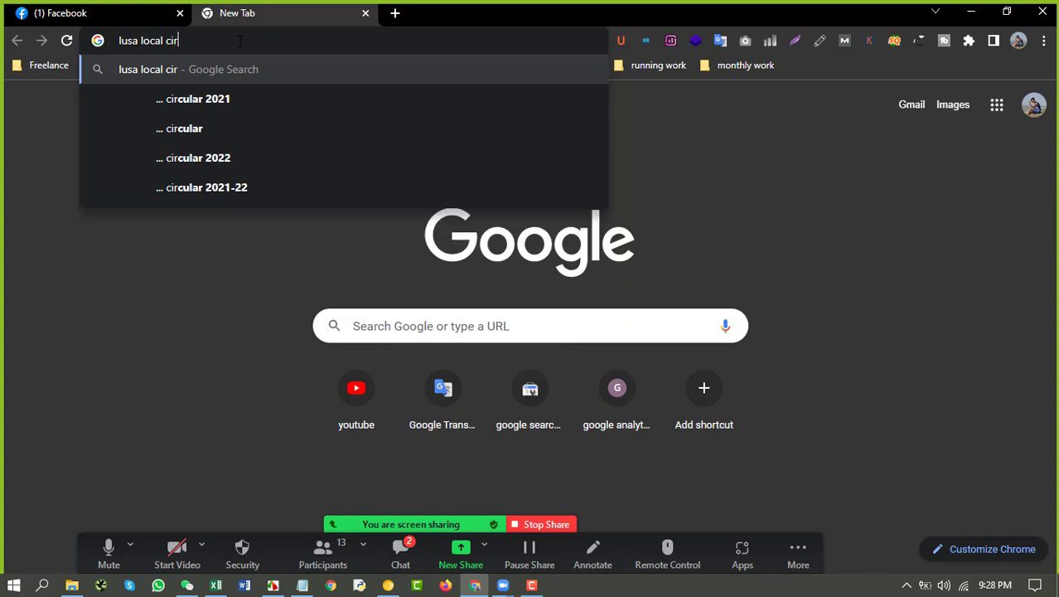
key(BackSpace)
text(tation list)
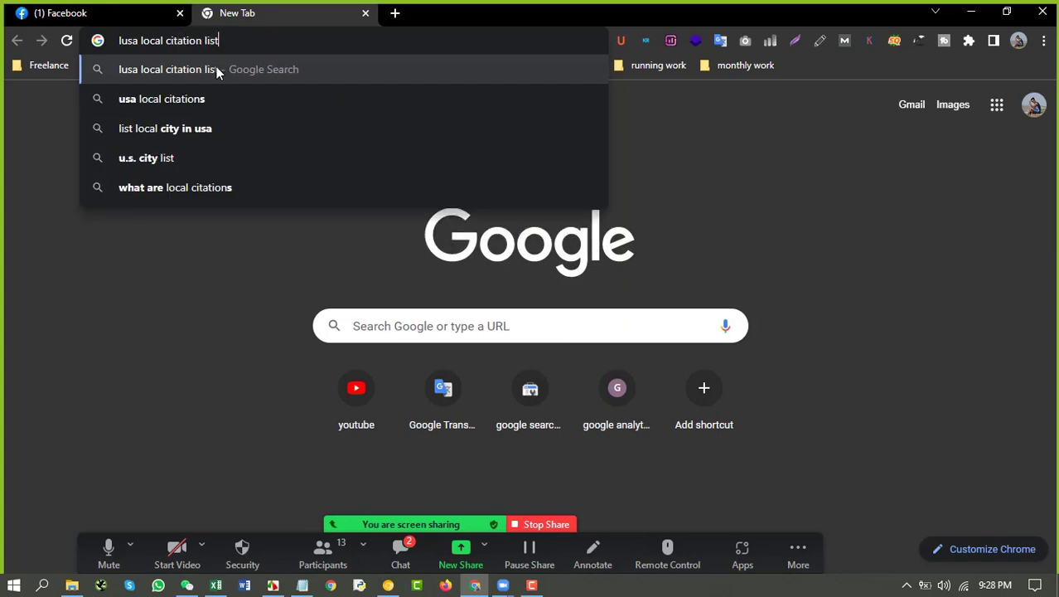
click(218, 69)
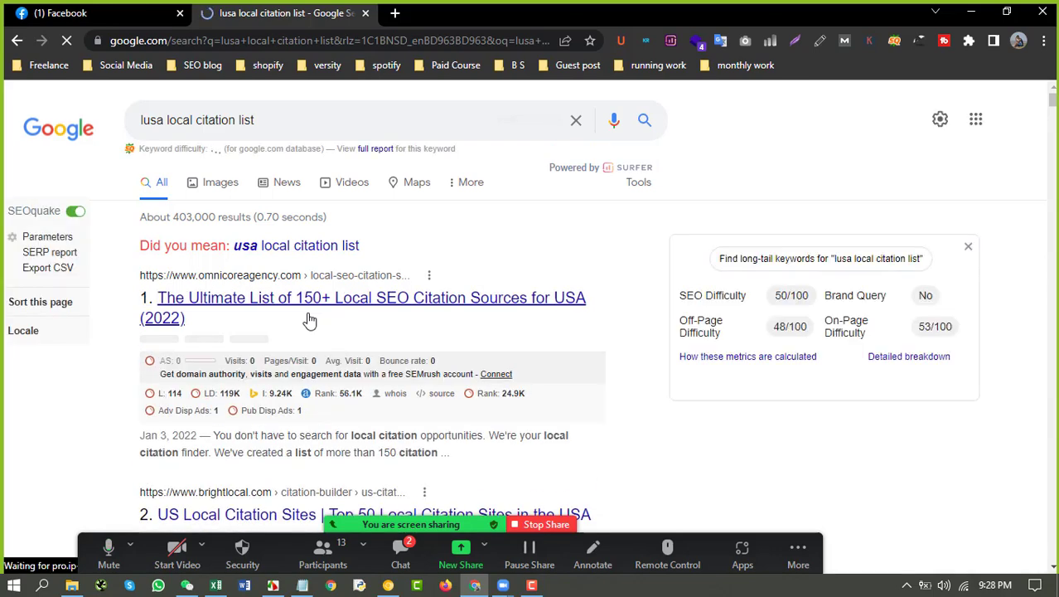
click(273, 585)
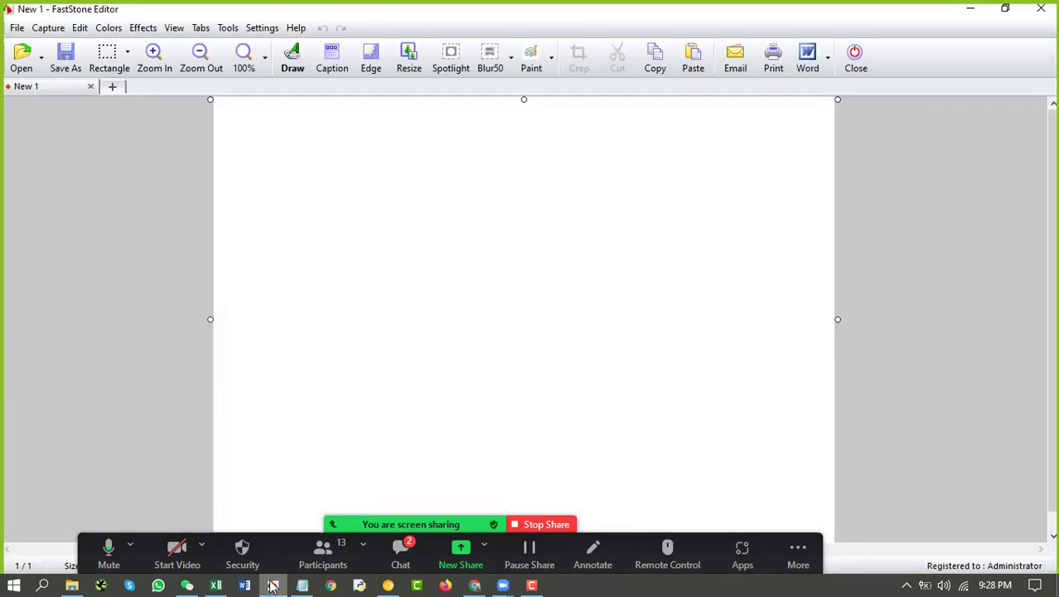
Draw a large red rectangle across the canvas centre with the Rectangle tool
click(304, 72)
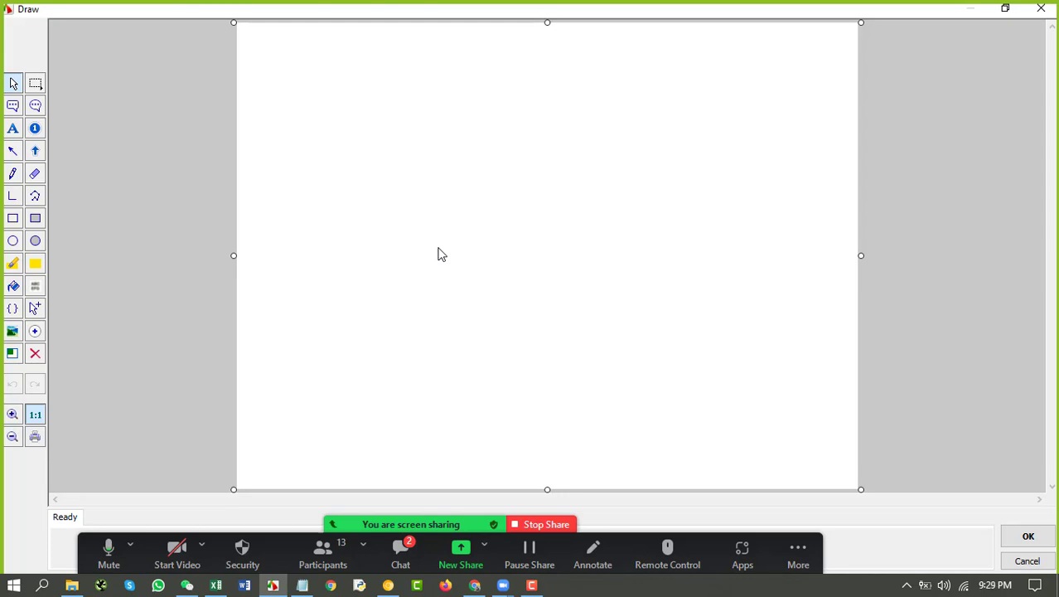
click(13, 218)
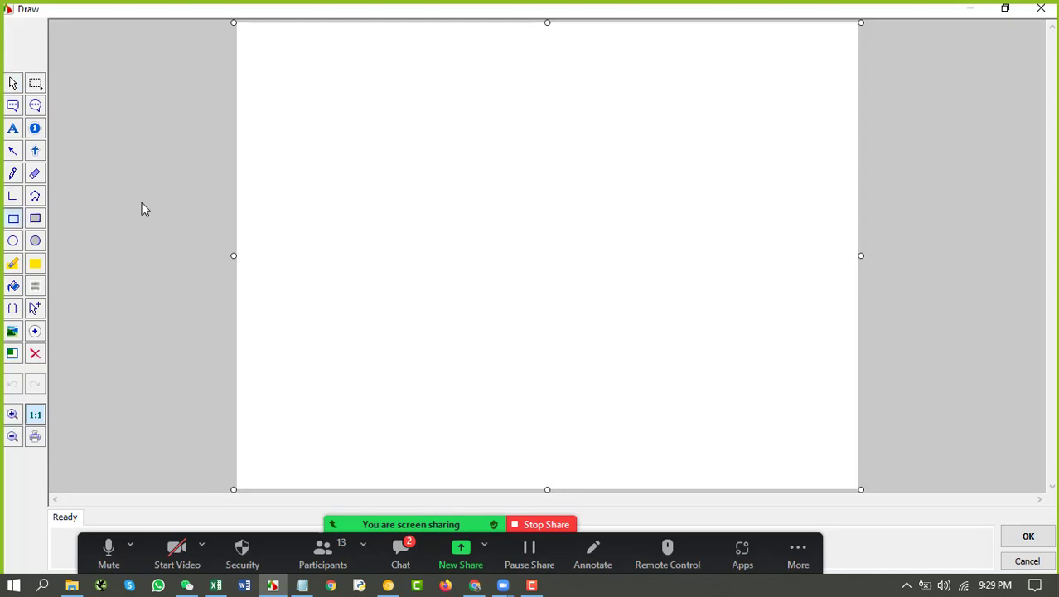
drag(301, 127, 754, 374)
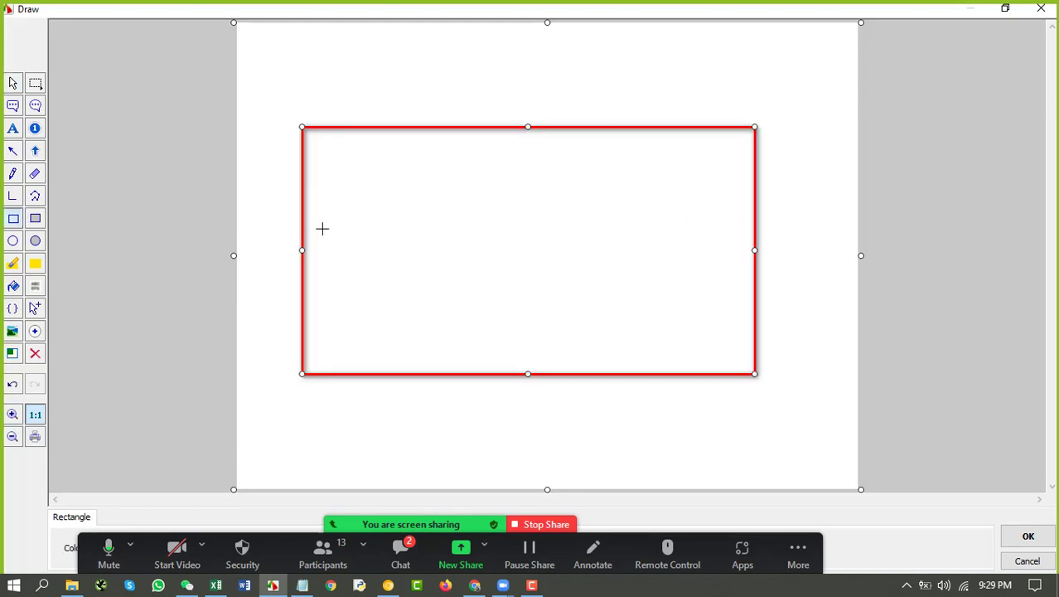
Draw six small rectangles inside it, three in the top row and three below
drag(323, 155, 442, 212)
drag(475, 154, 578, 205)
drag(631, 154, 704, 206)
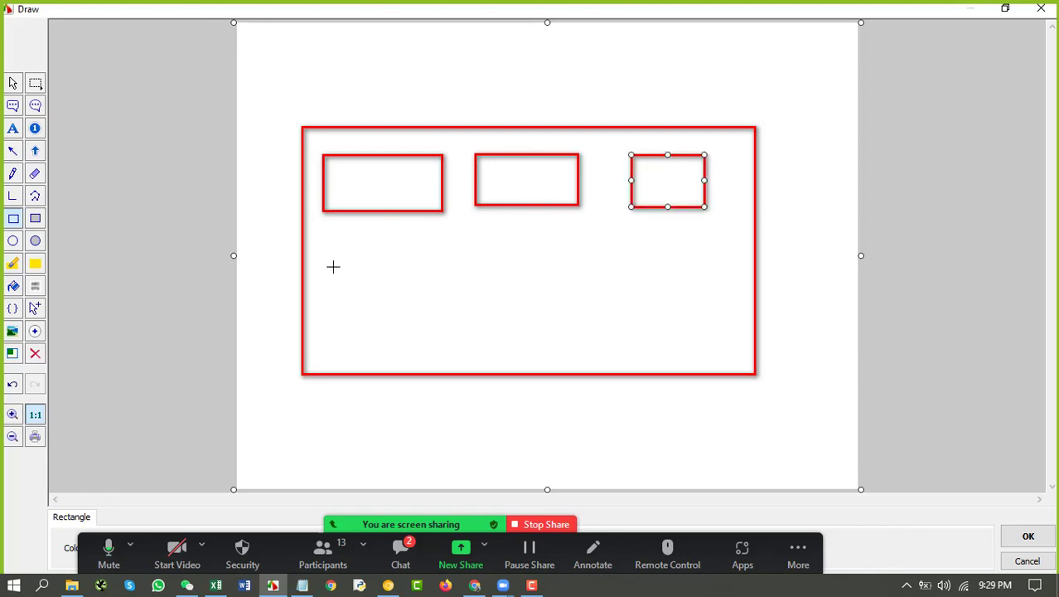
drag(333, 266, 429, 323)
mouse_move(477, 275)
mouse_down()
mouse_move(617, 313)
mouse_move(592, 327)
mouse_up()
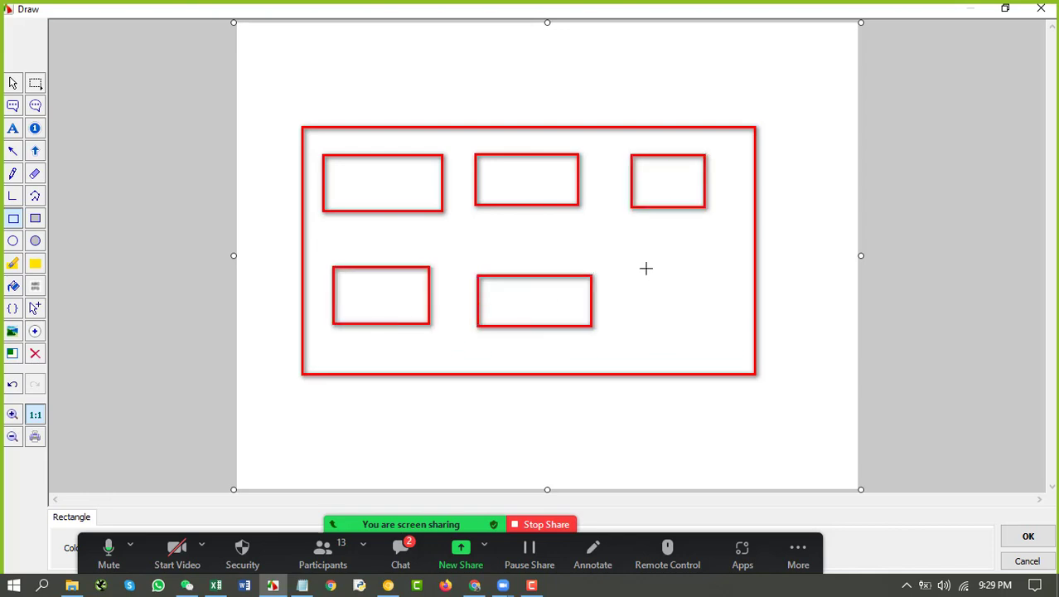
drag(646, 268, 739, 328)
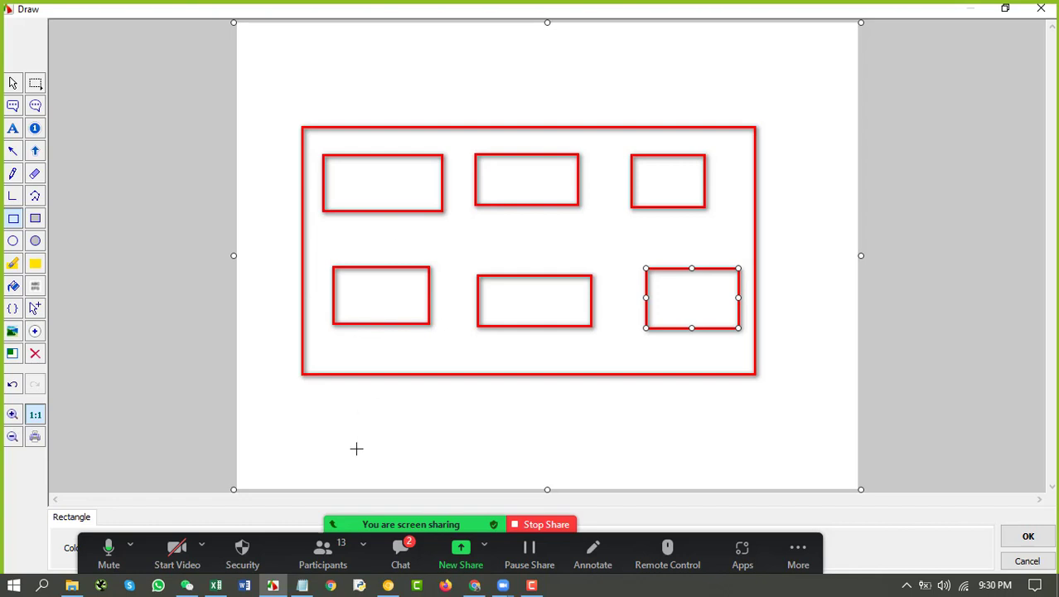
click(411, 555)
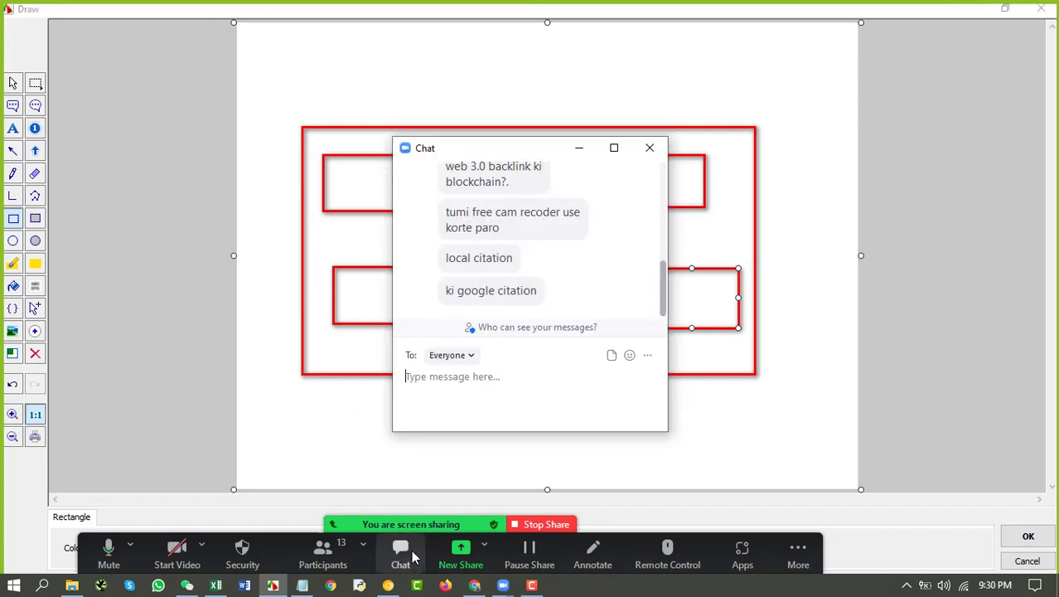
click(649, 149)
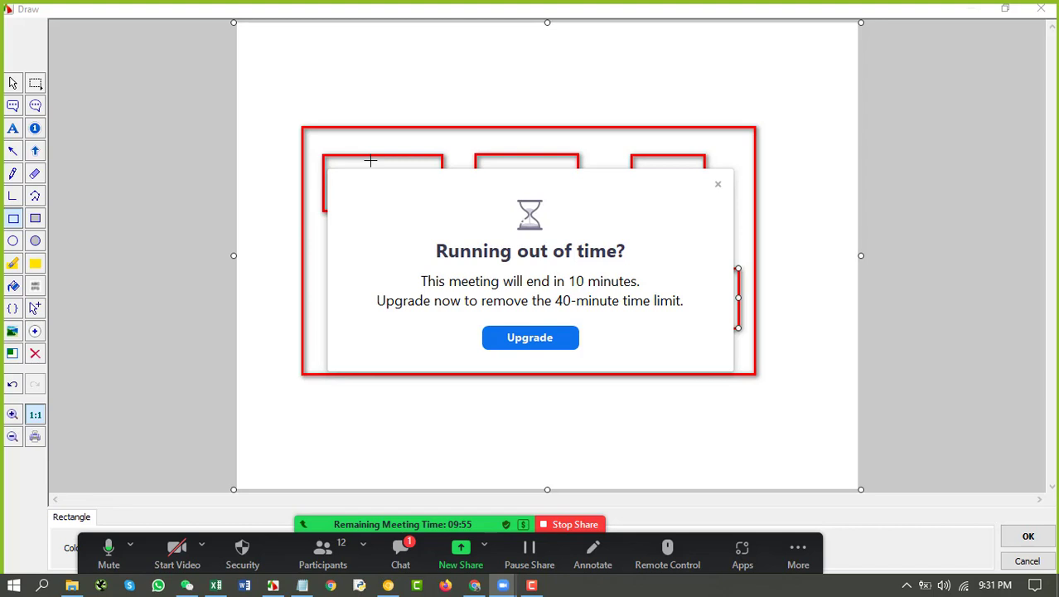
click(718, 184)
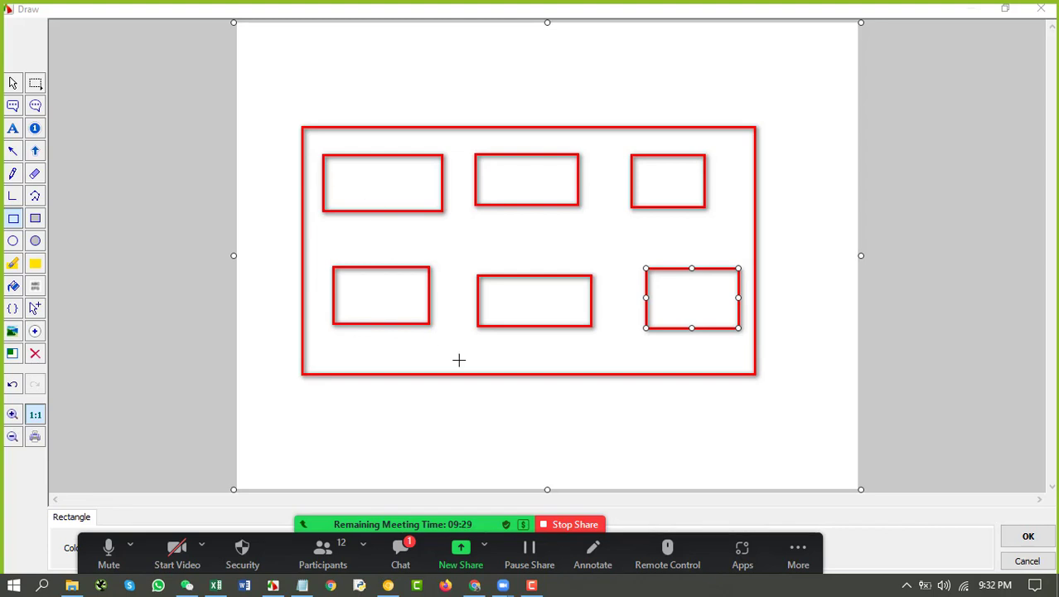
Mute all Zoom meeting participants and close the participants panel
click(325, 551)
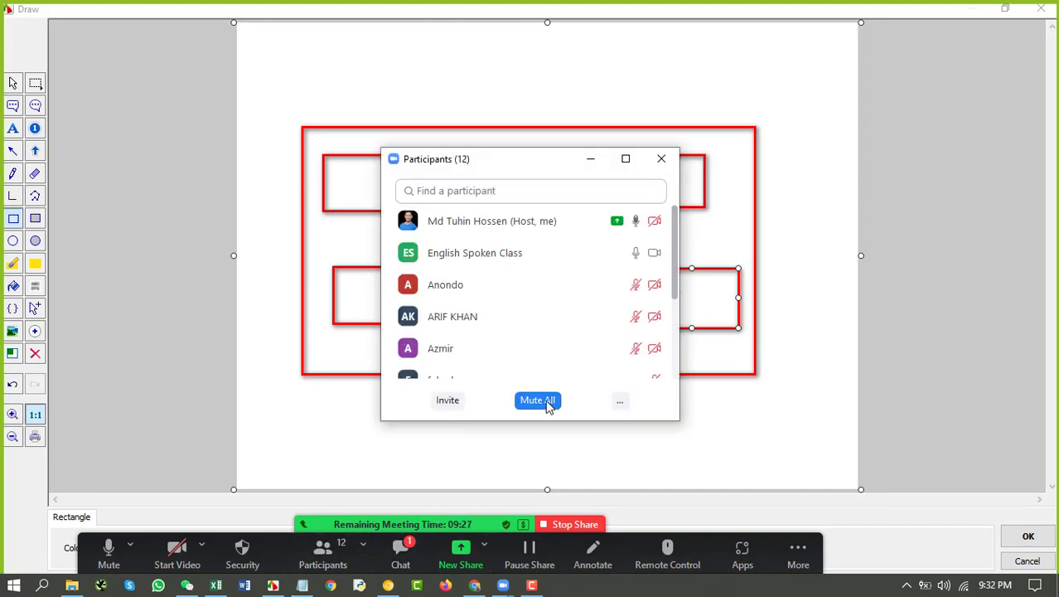
click(537, 399)
click(620, 334)
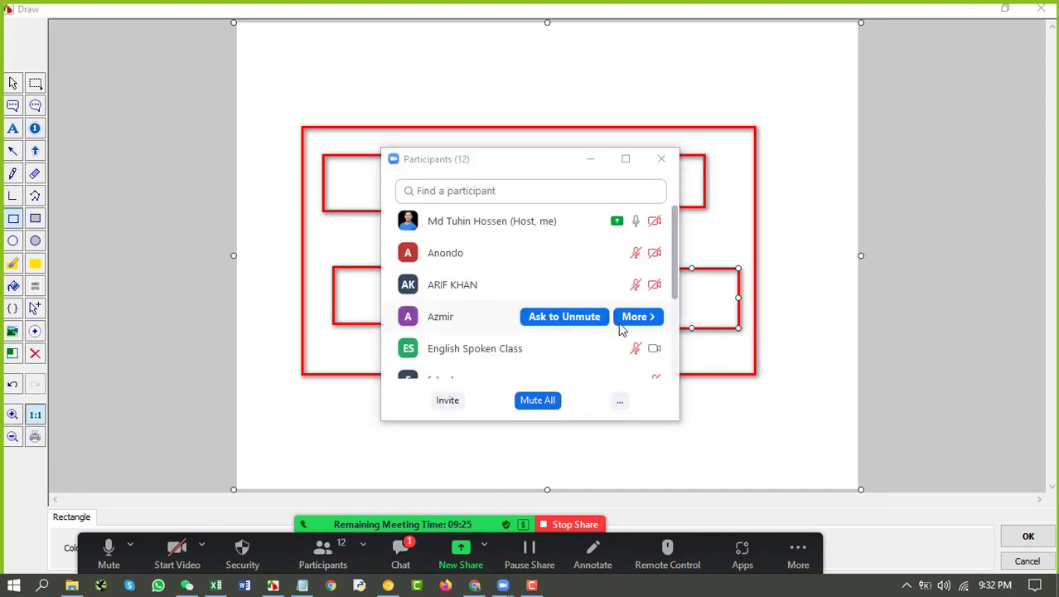
click(662, 158)
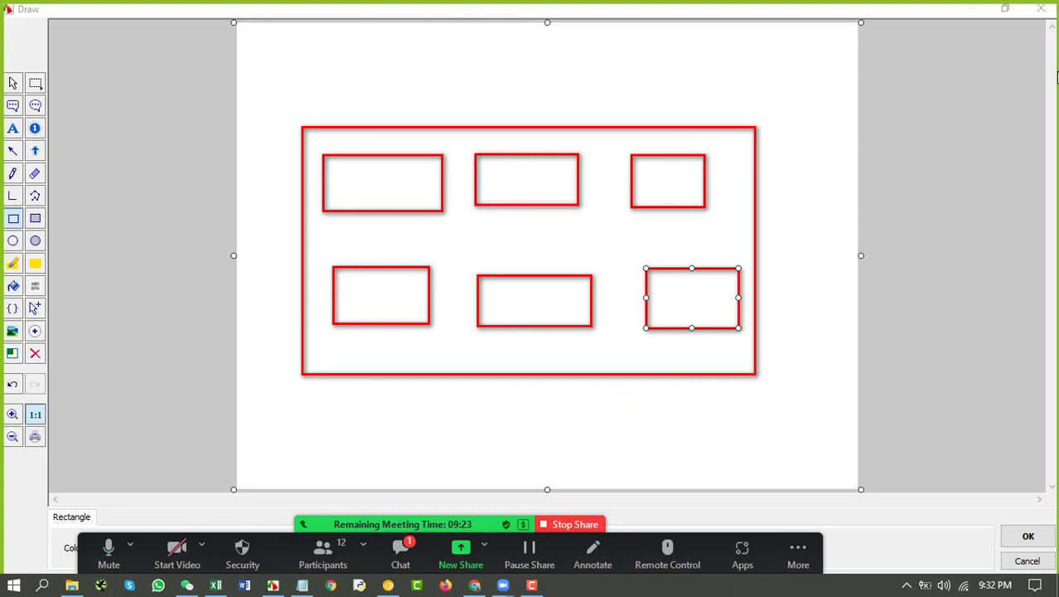
Close the drawing window without discarding it and return to the Google results in Chrome
click(1041, 9)
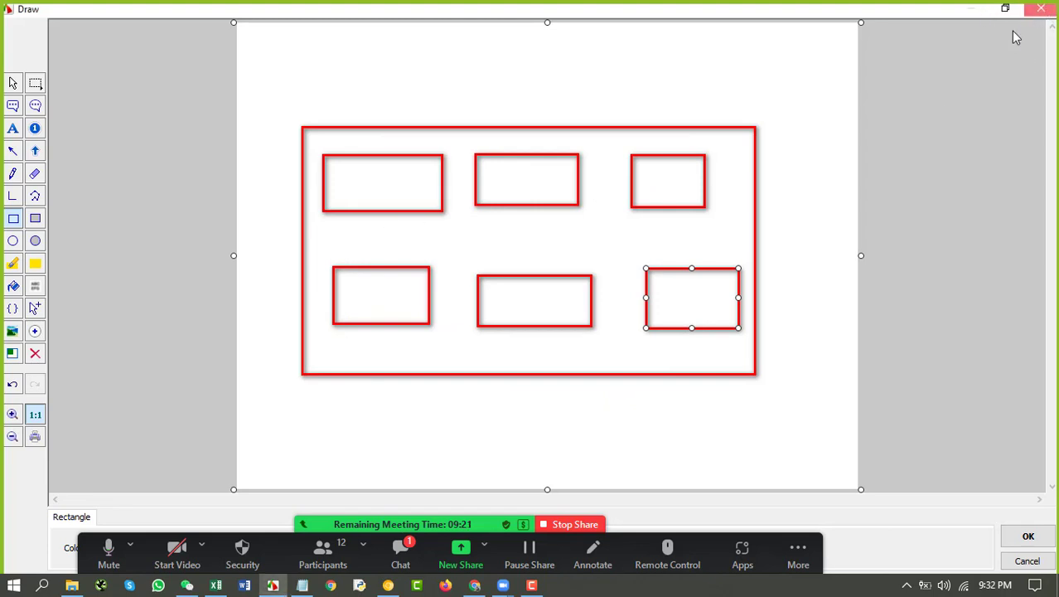
click(580, 330)
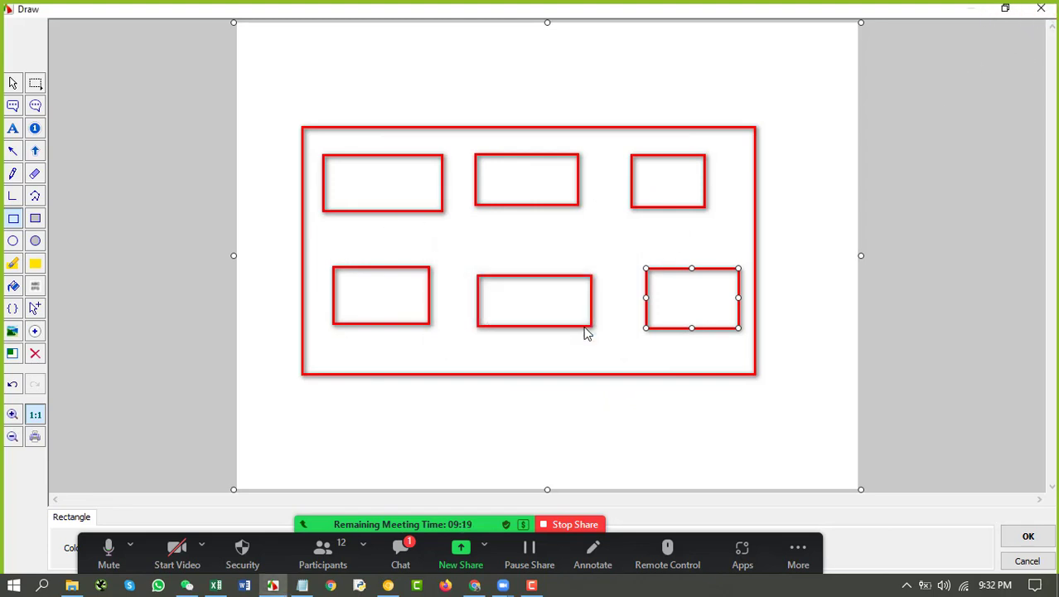
click(475, 585)
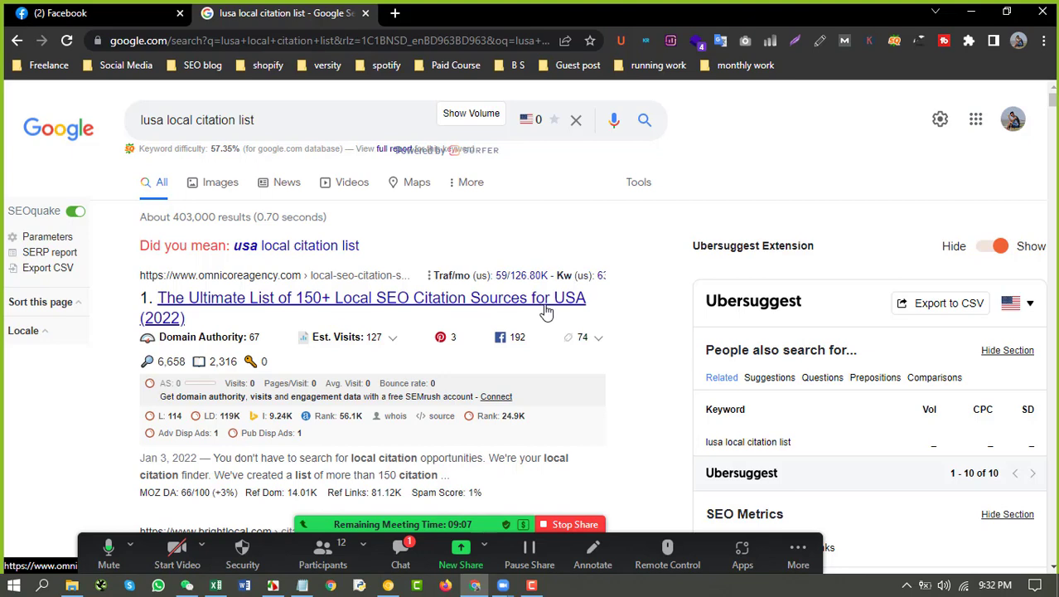
Open the Omnicore 150+ local citation sources article in a new tab and admit the waiting participant
middle_click(513, 300)
click(493, 10)
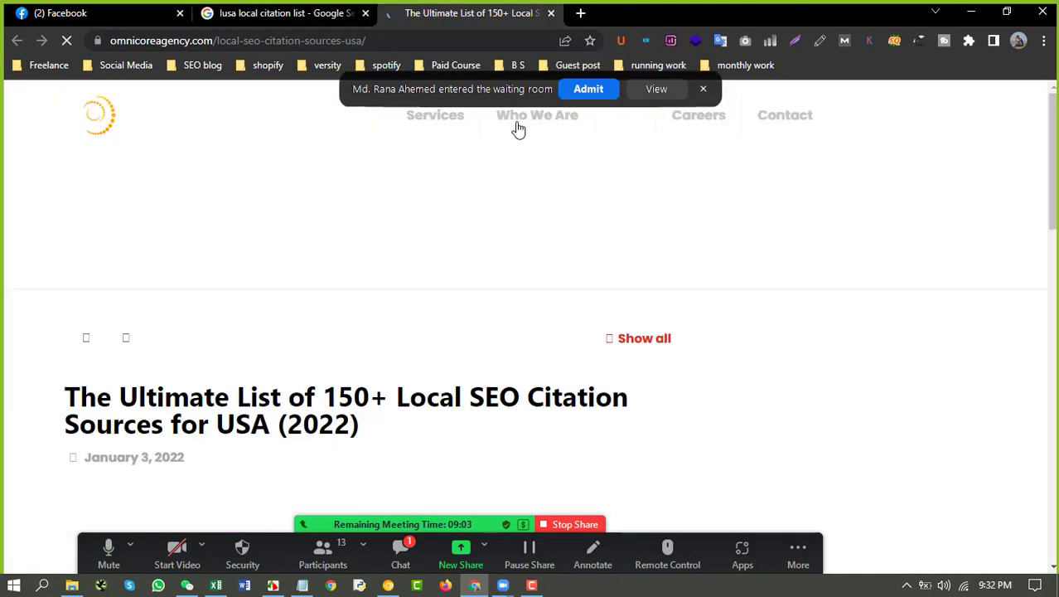
click(588, 88)
Scroll down to the article's citation table, then go to Facebook and open the profile
scroll(513, 236, down, 8)
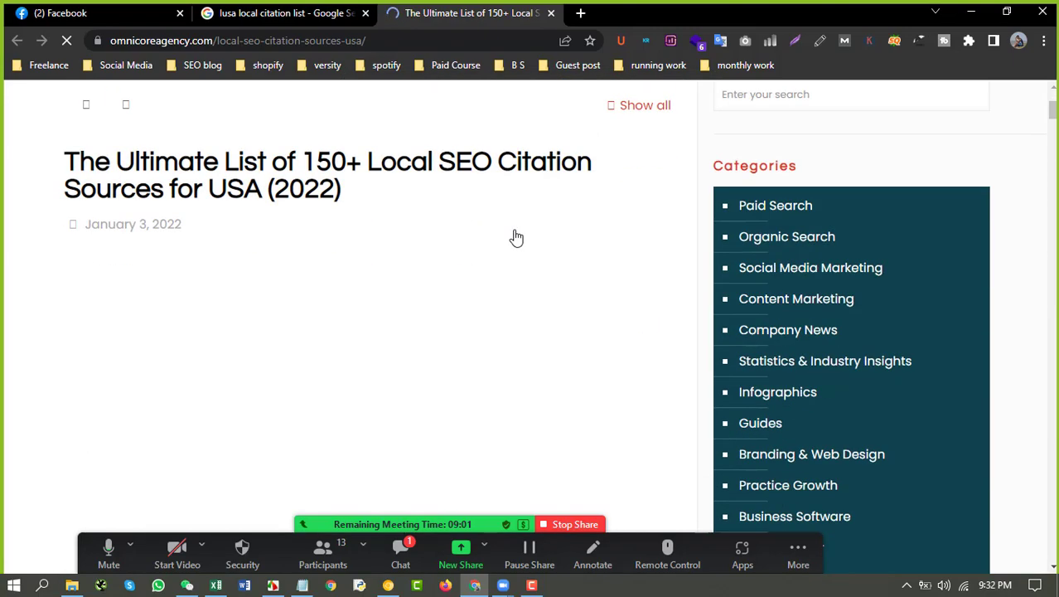
scroll(515, 252, down, 13)
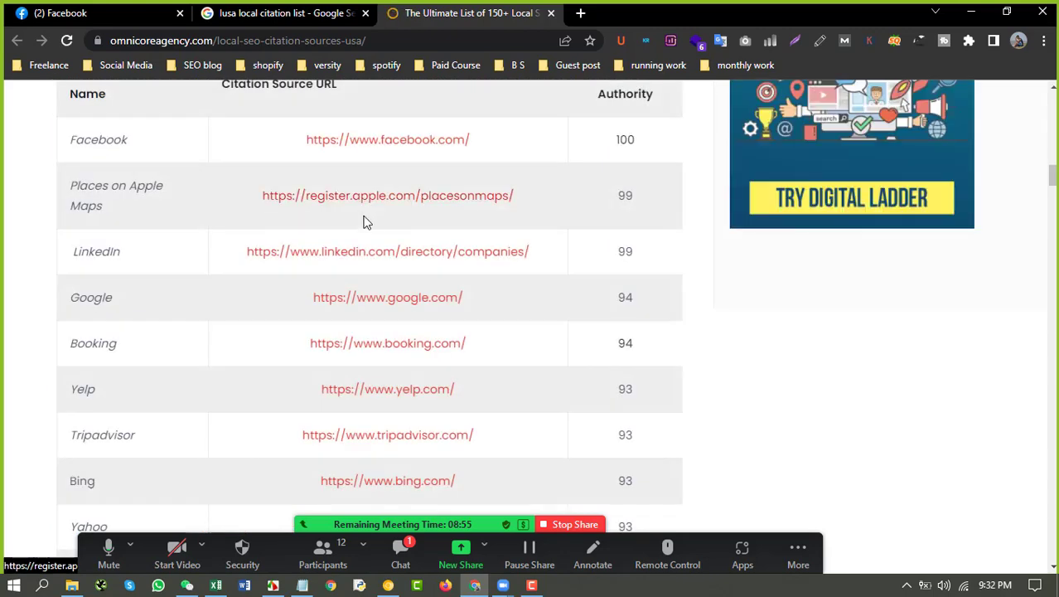
scroll(367, 219, up, 2)
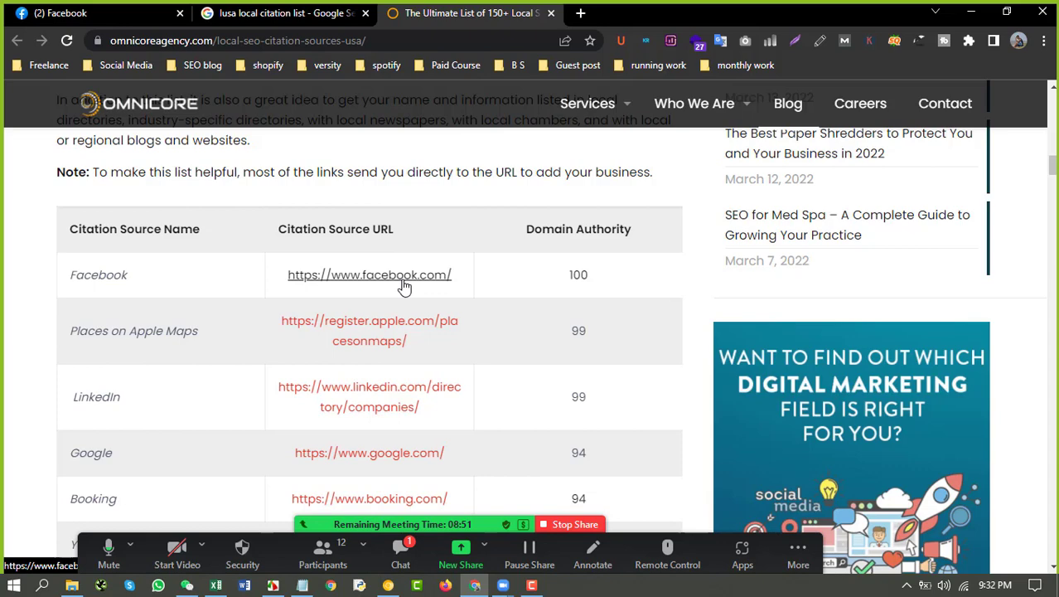
click(110, 16)
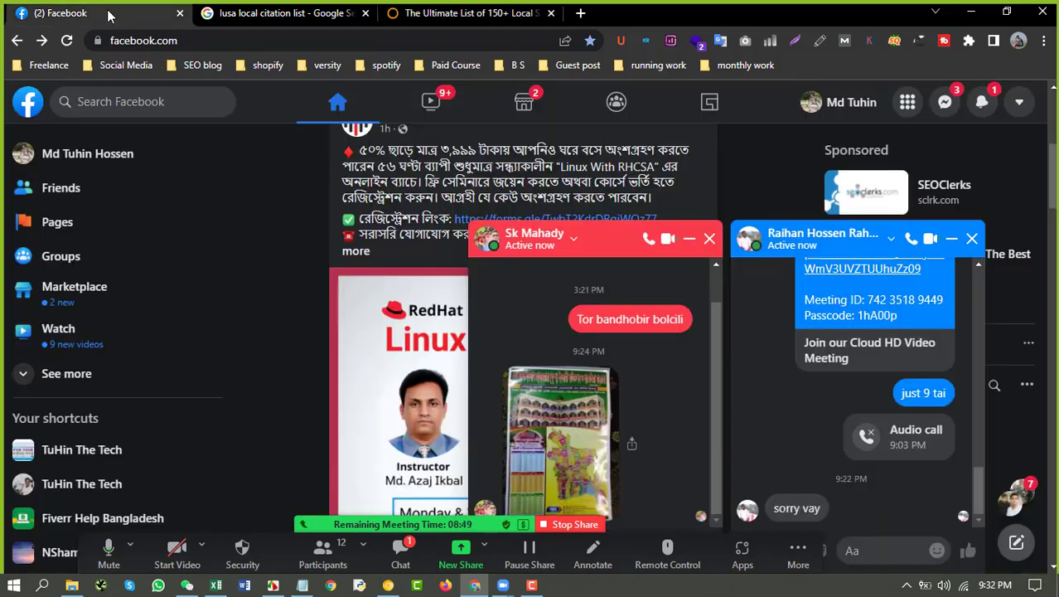
click(107, 159)
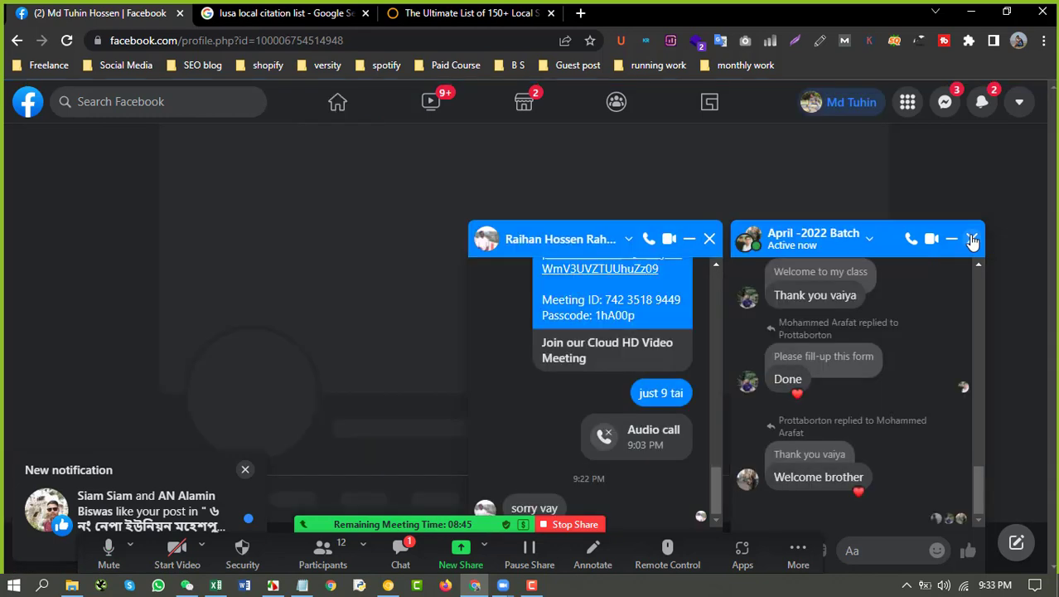
Close the open Facebook chats and like notification, go to Home, and dismiss the waiting-room alert
click(973, 239)
click(973, 239)
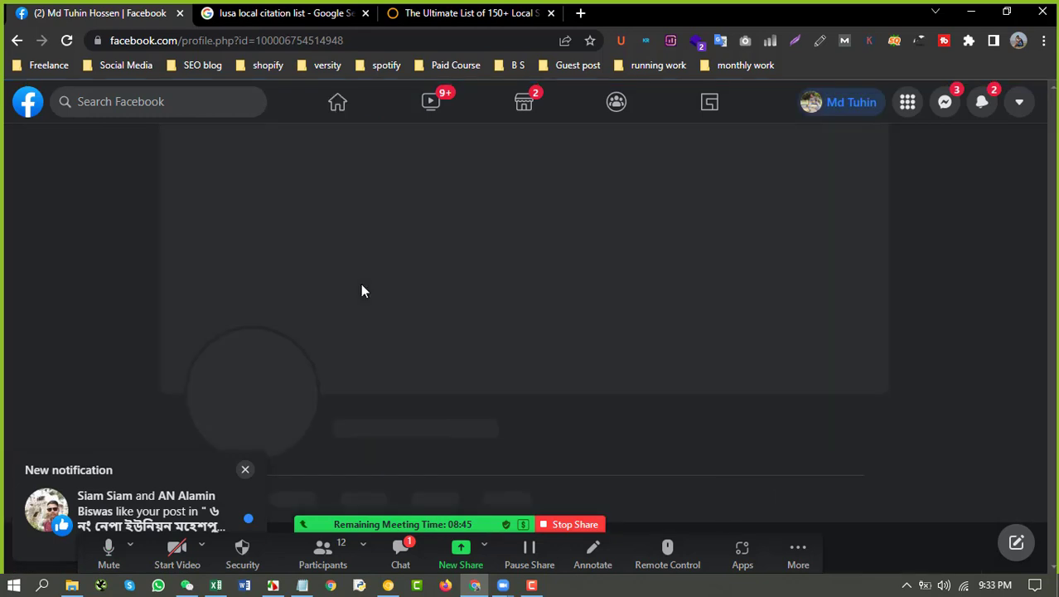
click(245, 469)
click(338, 113)
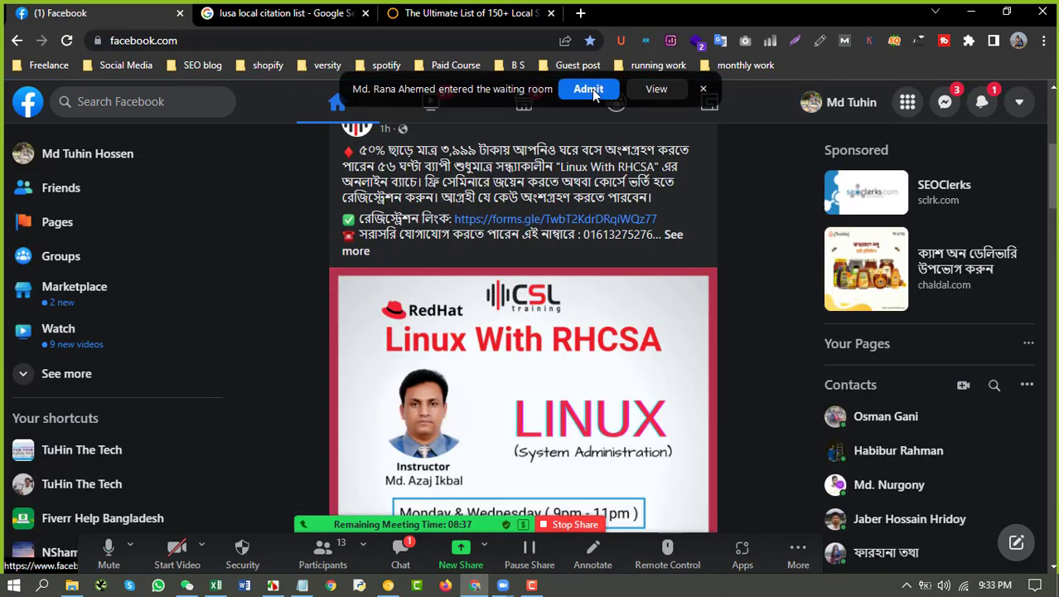
click(592, 91)
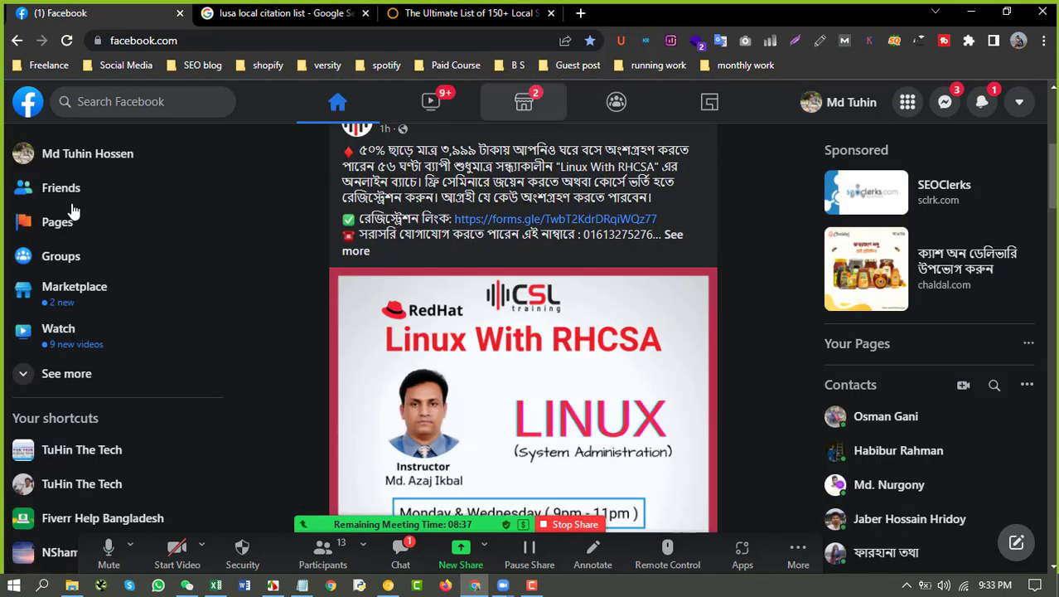
Open your own Facebook profile and scroll through its intro details
click(104, 155)
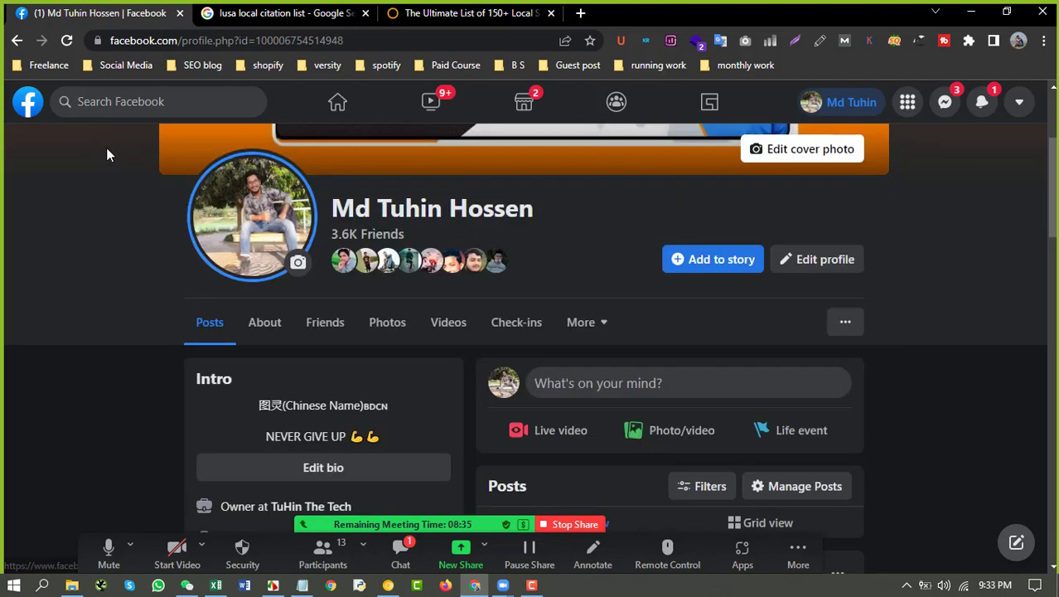
scroll(438, 366, down, 3)
scroll(438, 371, down, 1)
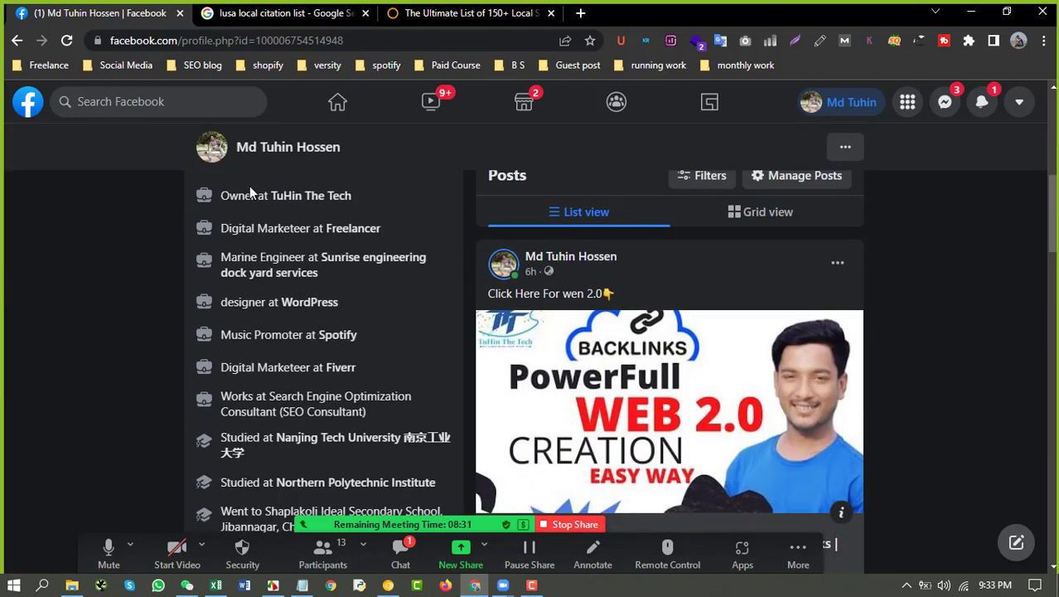
scroll(360, 257, down, 3)
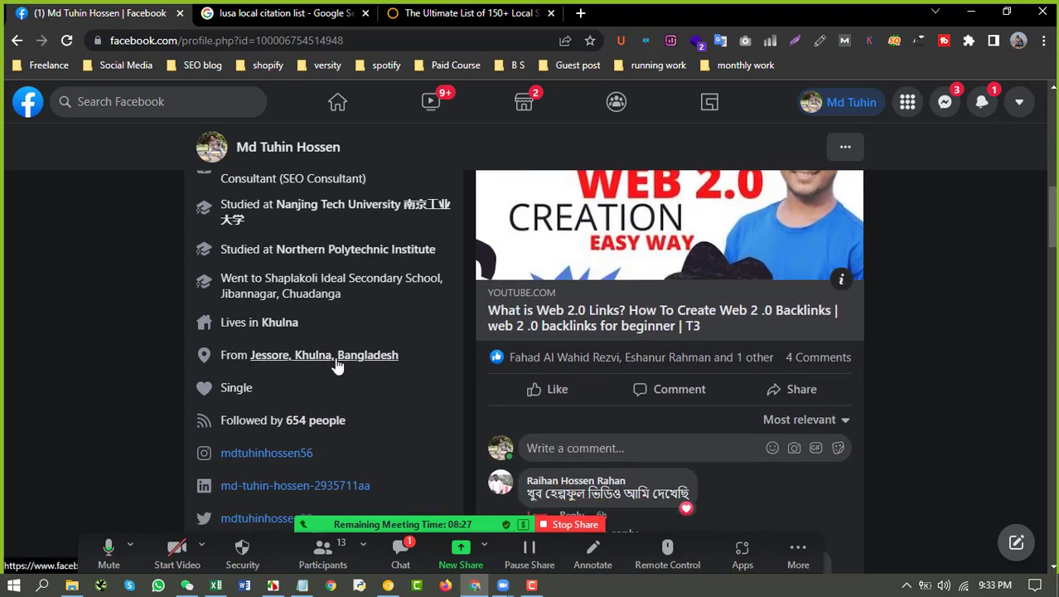
mouse_move(368, 365)
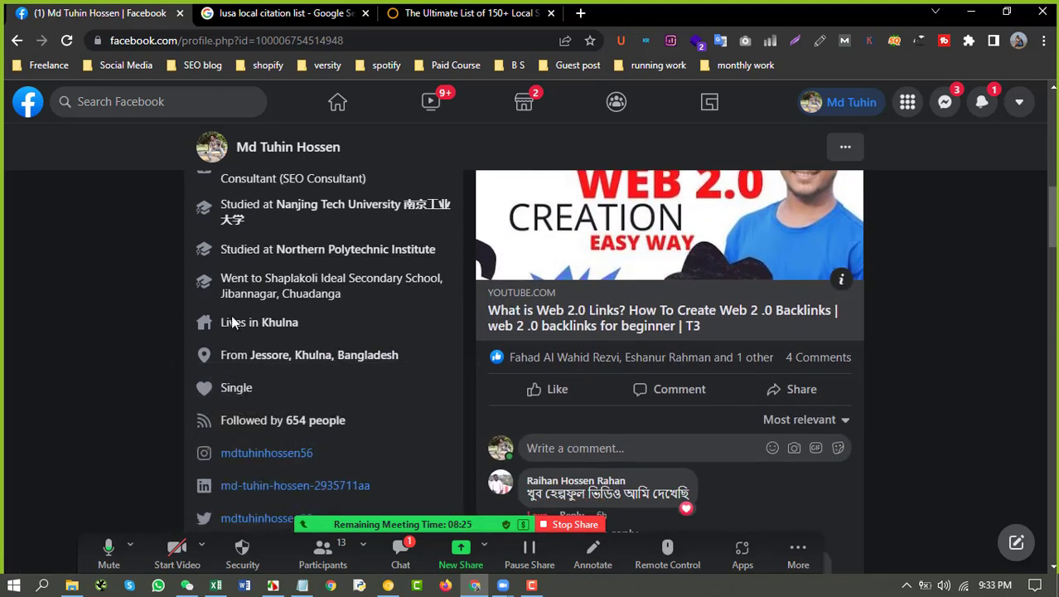
scroll(262, 335, up, 4)
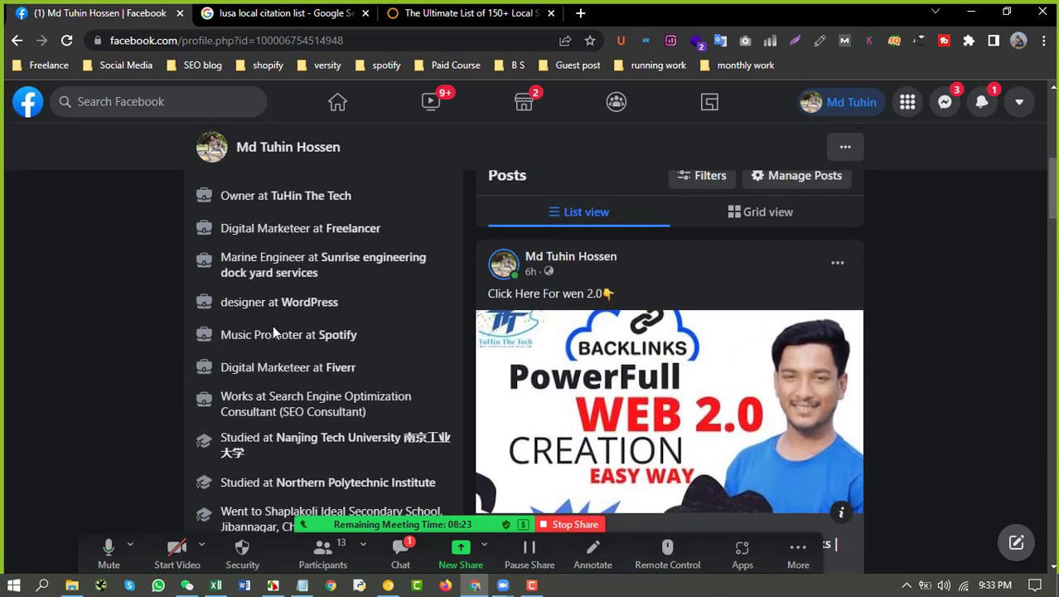
scroll(273, 325, up, 4)
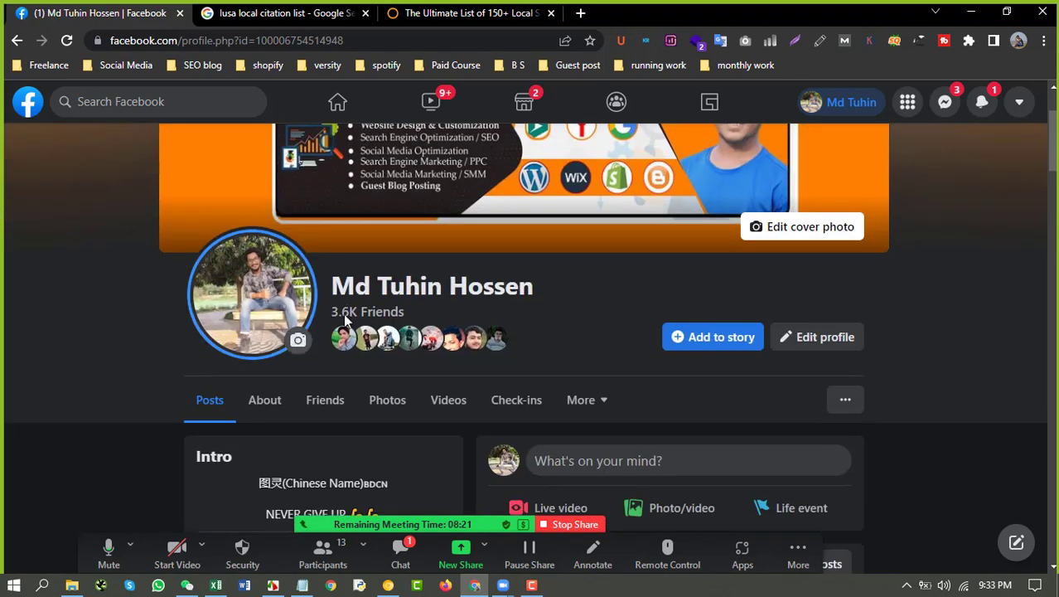
Return to the Omnicore article and scroll its citation table from Facebook through Booking, Yelp and Tripadvisor
click(433, 12)
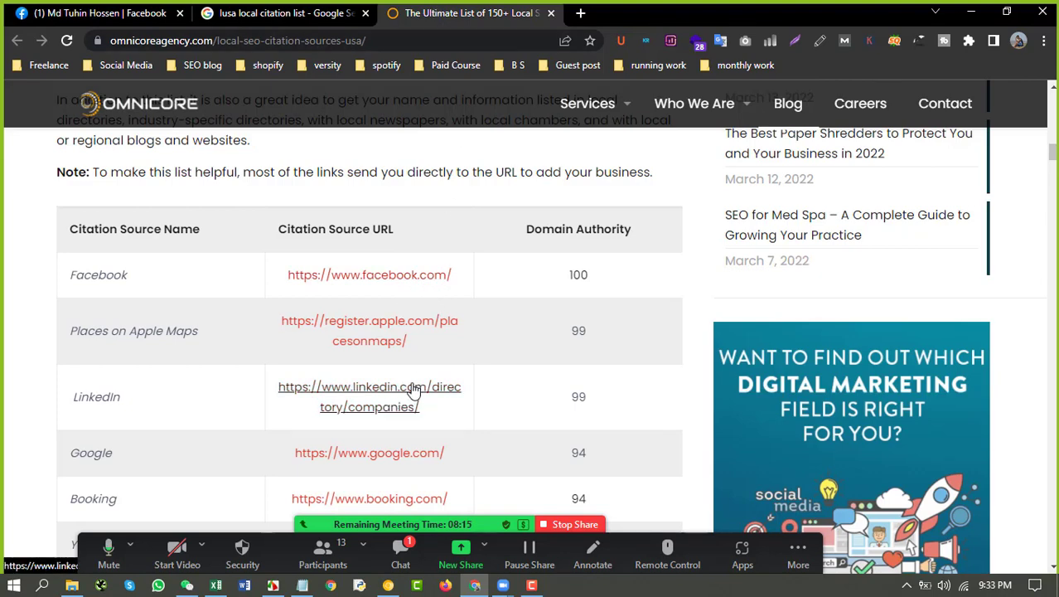
scroll(402, 388, down, 1)
scroll(419, 381, down, 2)
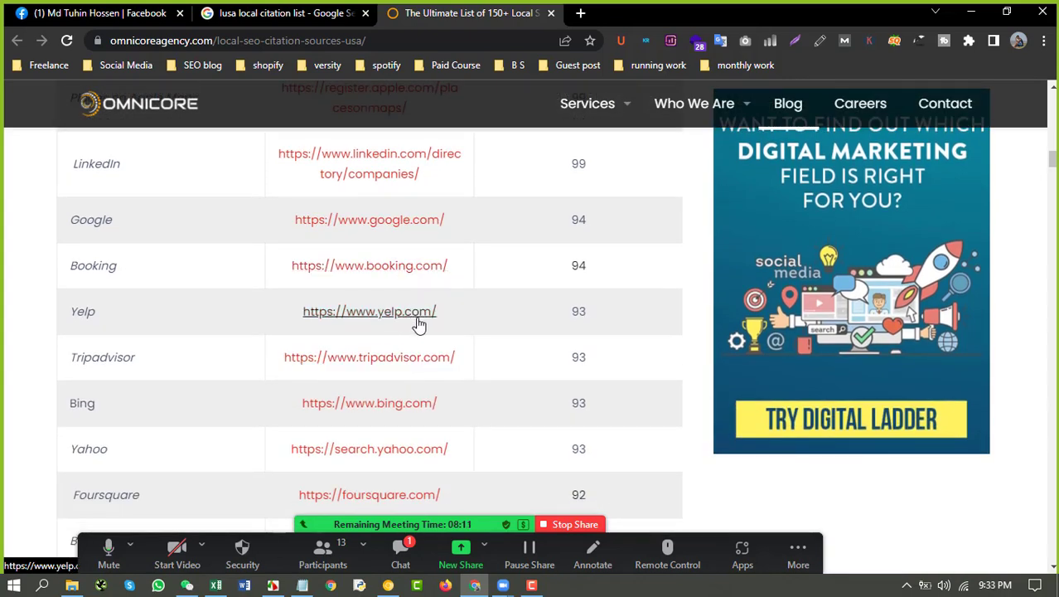
scroll(414, 339, down, 1)
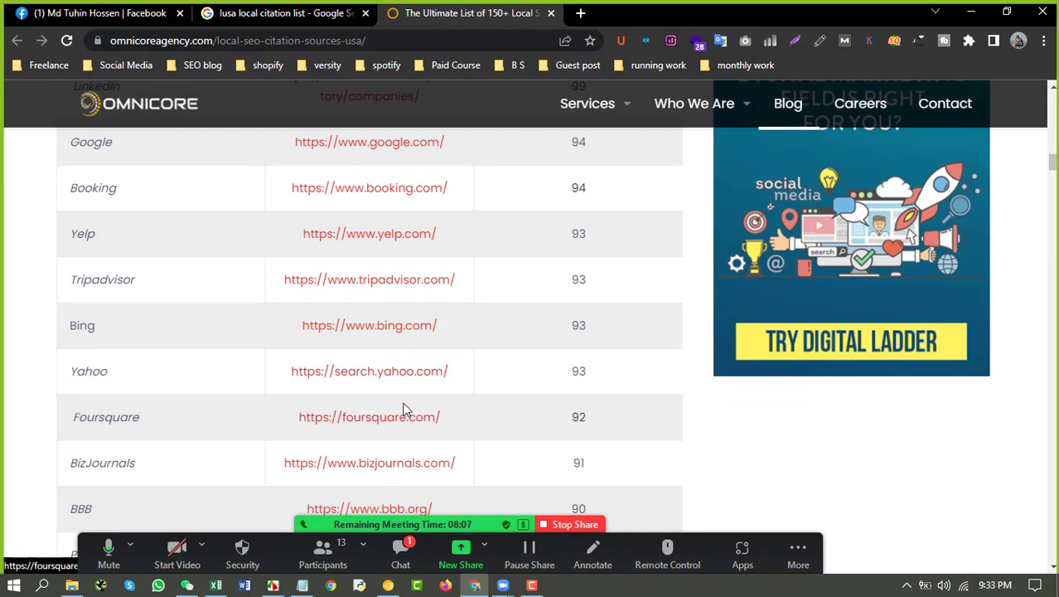
scroll(406, 415, up, 2)
scroll(406, 389, up, 1)
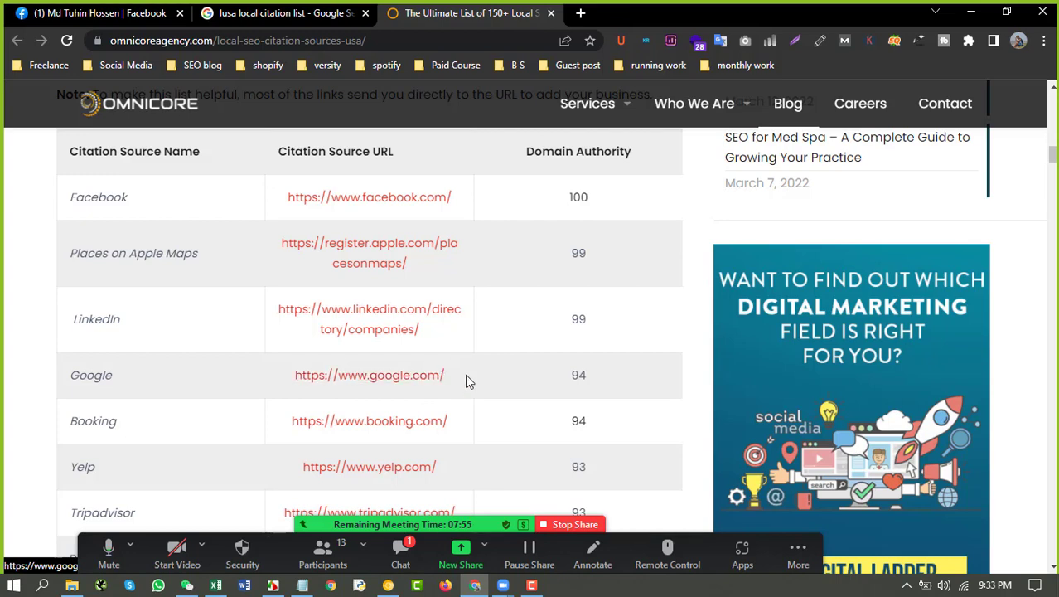
Search Google for the business name in a new tab and scroll through the results
click(580, 12)
click(488, 34)
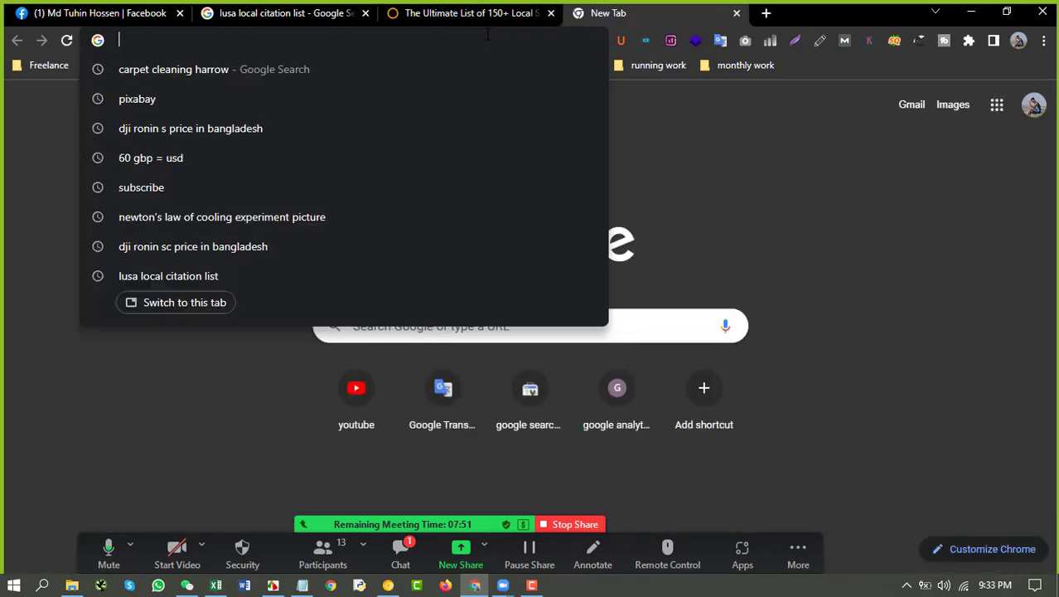
text(tuhin the)
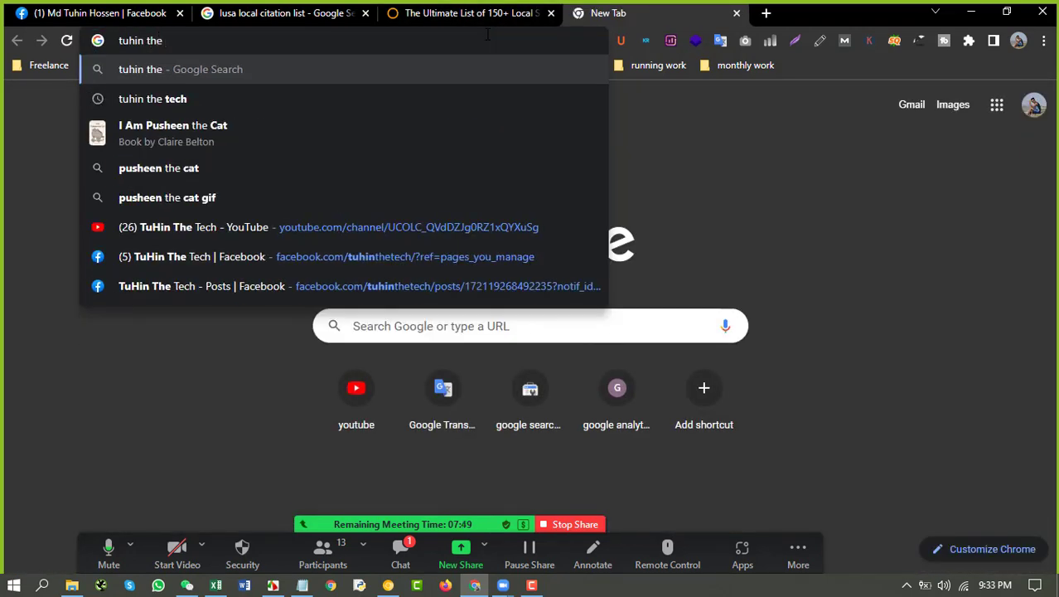
click(174, 99)
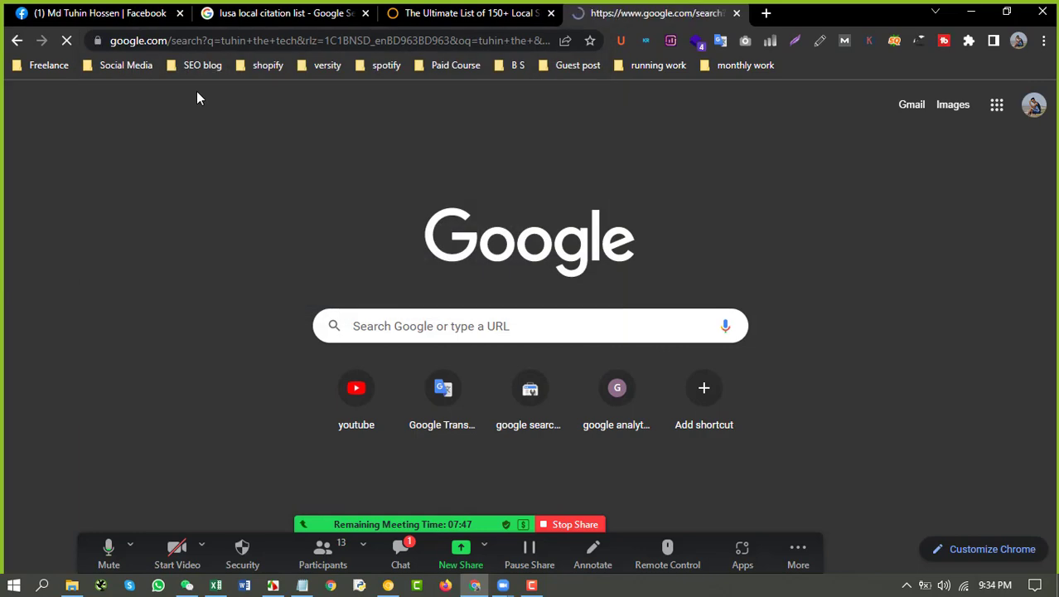
scroll(423, 189, down, 3)
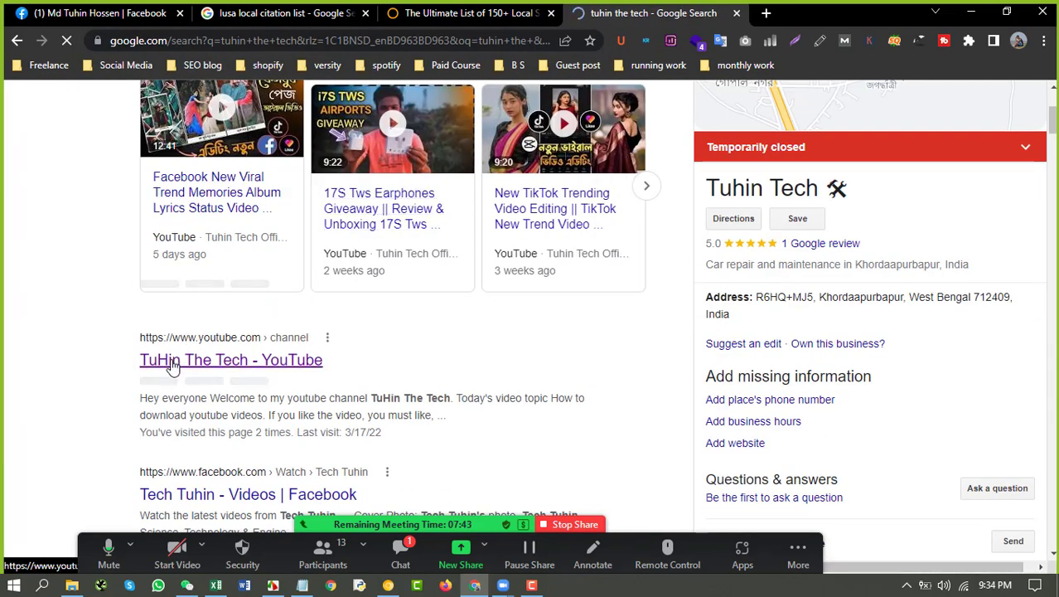
scroll(275, 370, down, 3)
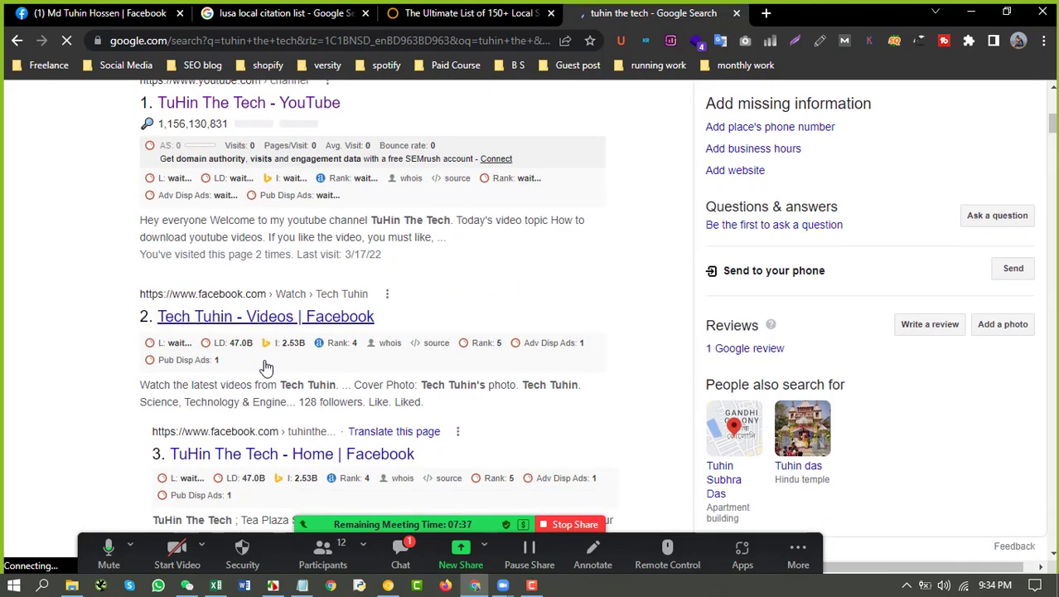
scroll(282, 356, down, 2)
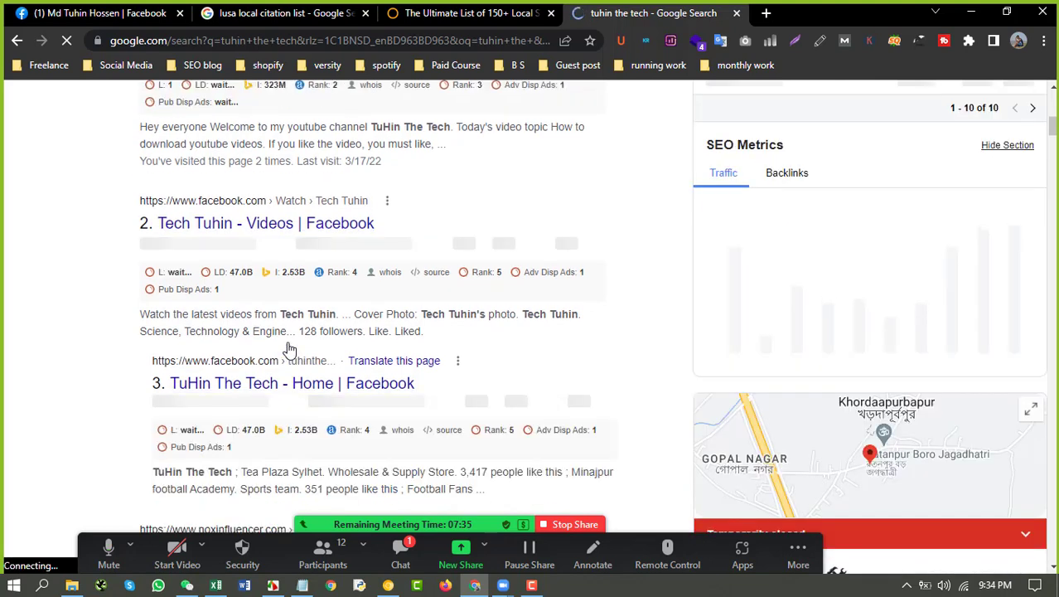
scroll(302, 350, down, 2)
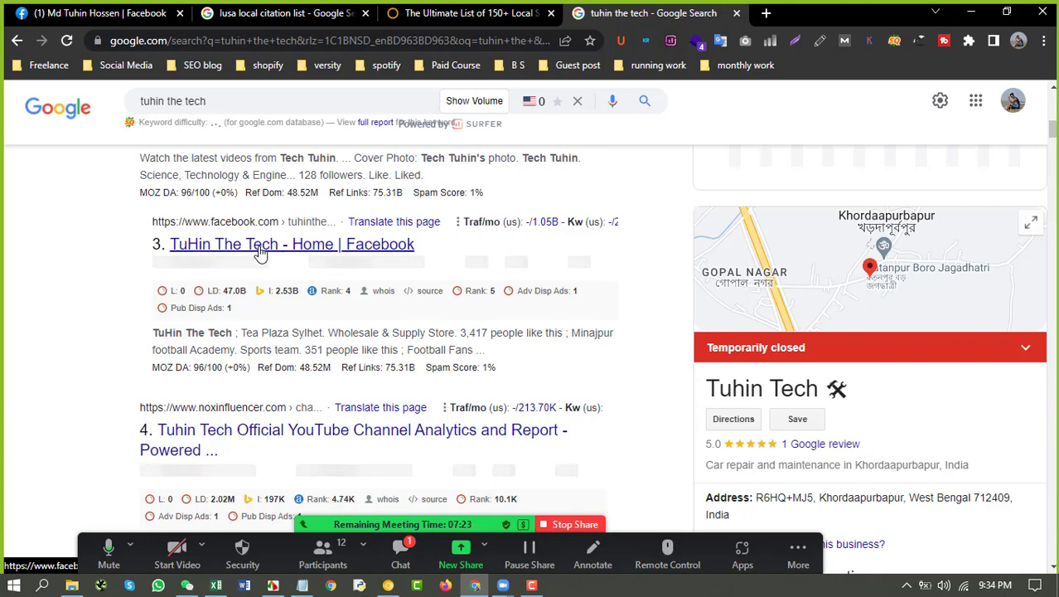
Switch between tabs back to the Omnicore citation sources list
click(149, 6)
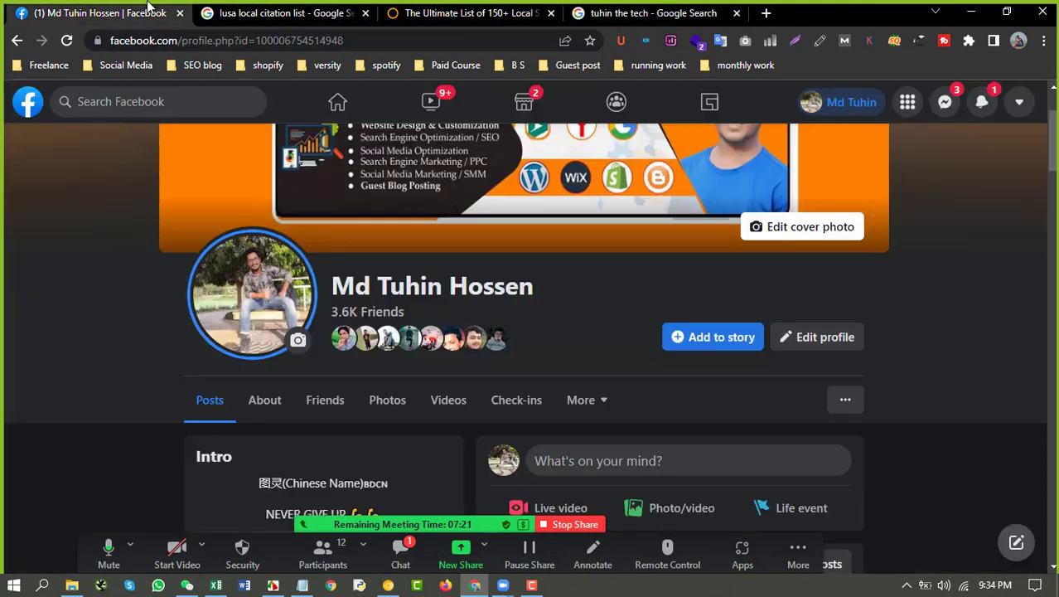
click(640, 15)
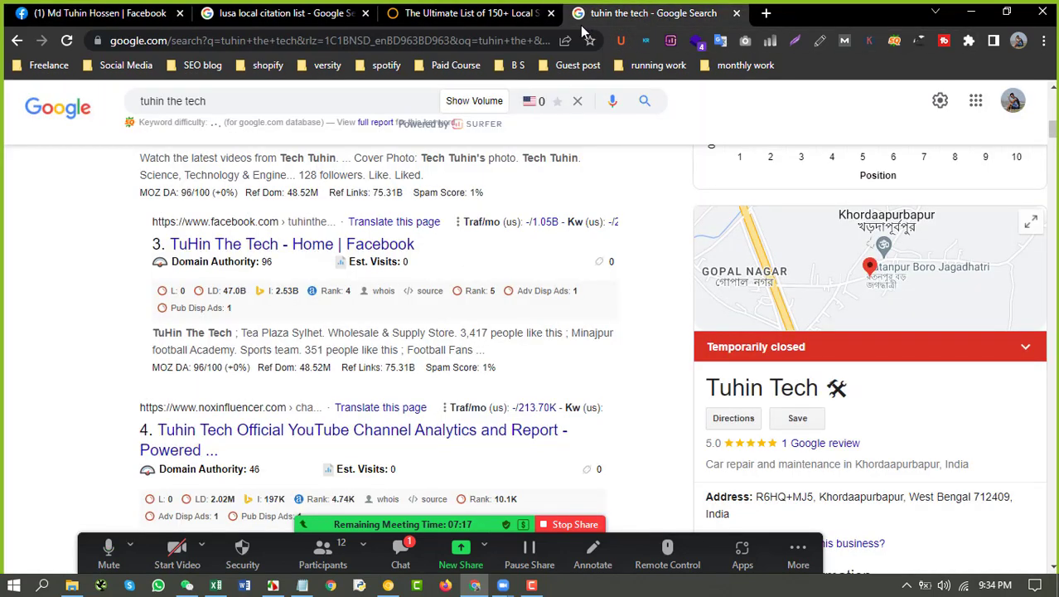
click(454, 14)
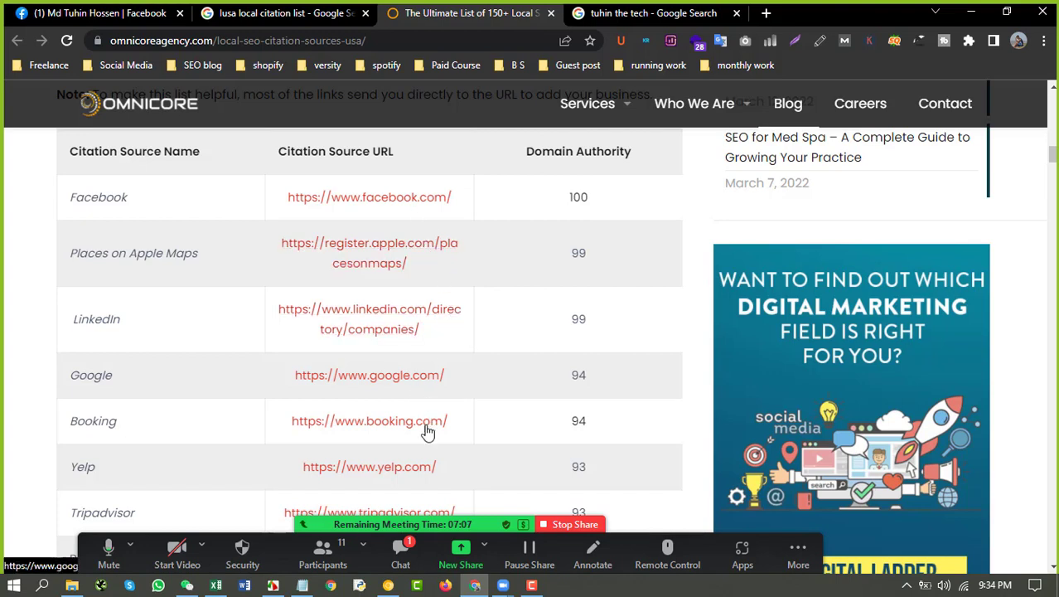
Open the yelp.com link from the citation table in a background tab and bring up the Yelp page
middle_click(407, 469)
click(594, 10)
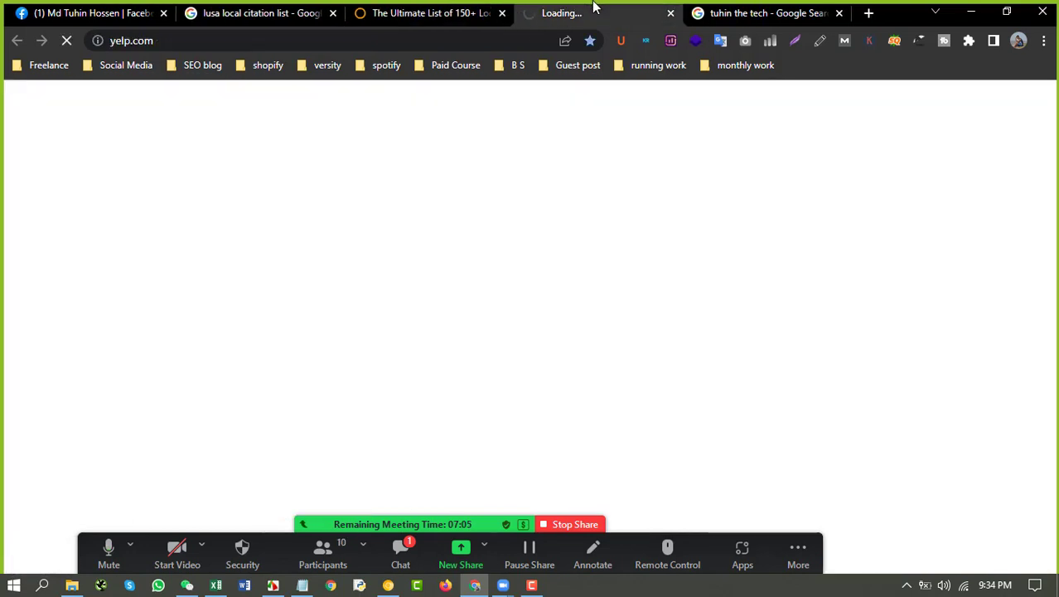
click(447, 10)
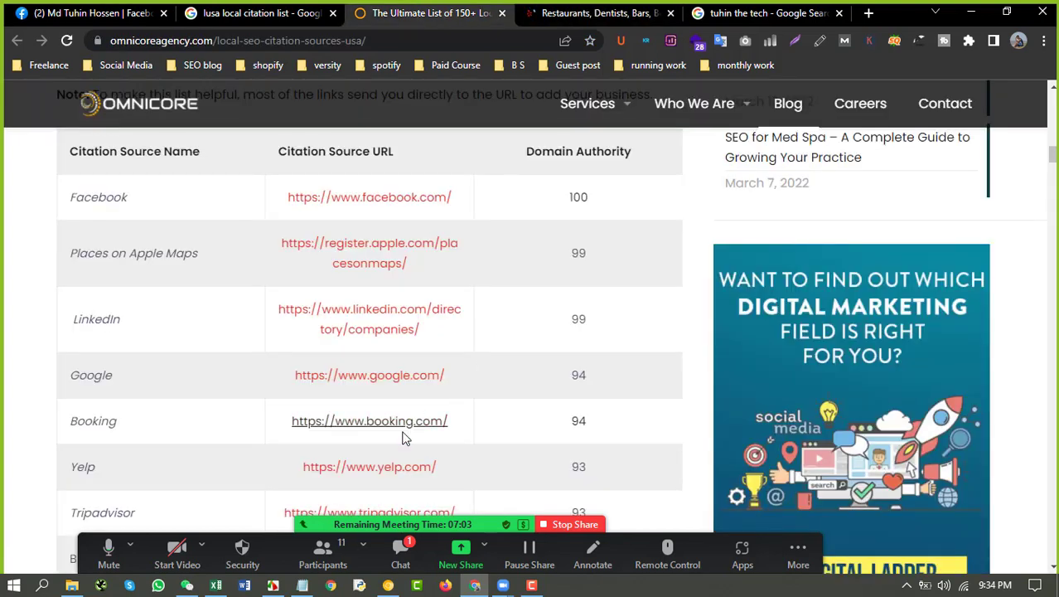
click(591, 8)
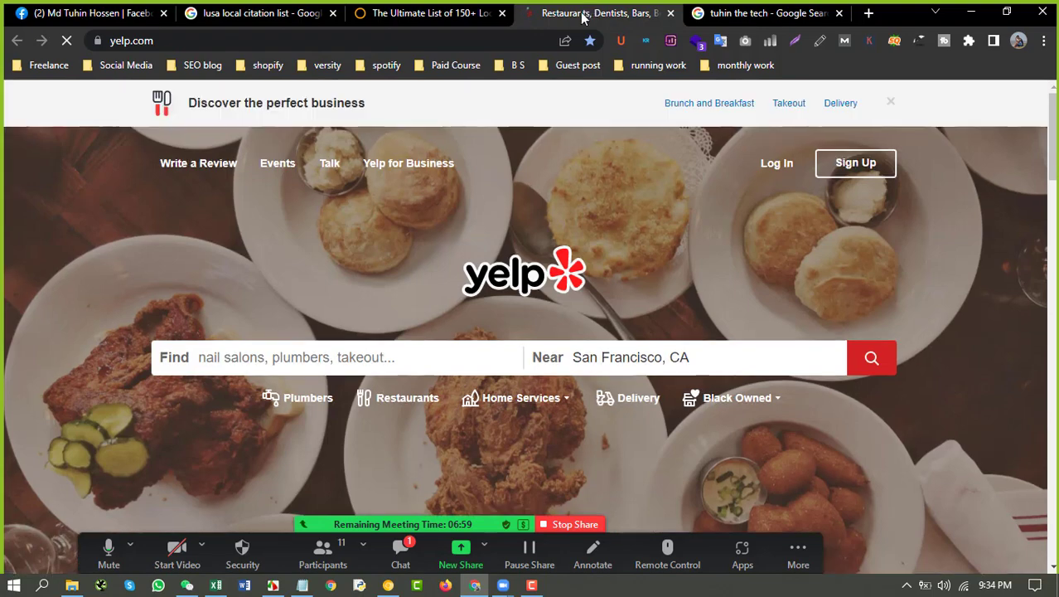
click(431, 13)
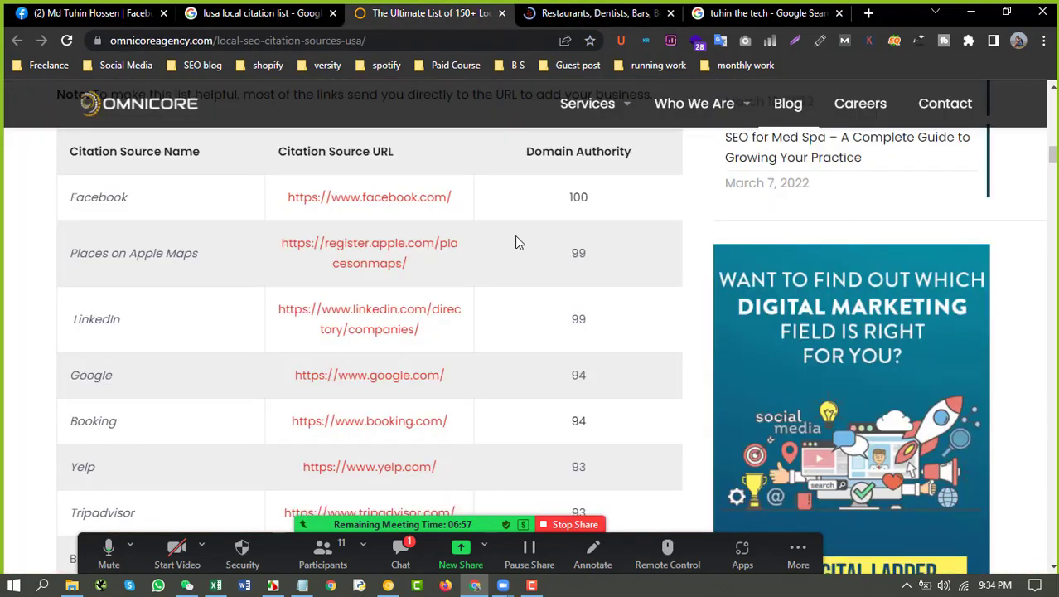
scroll(464, 373, down, 3)
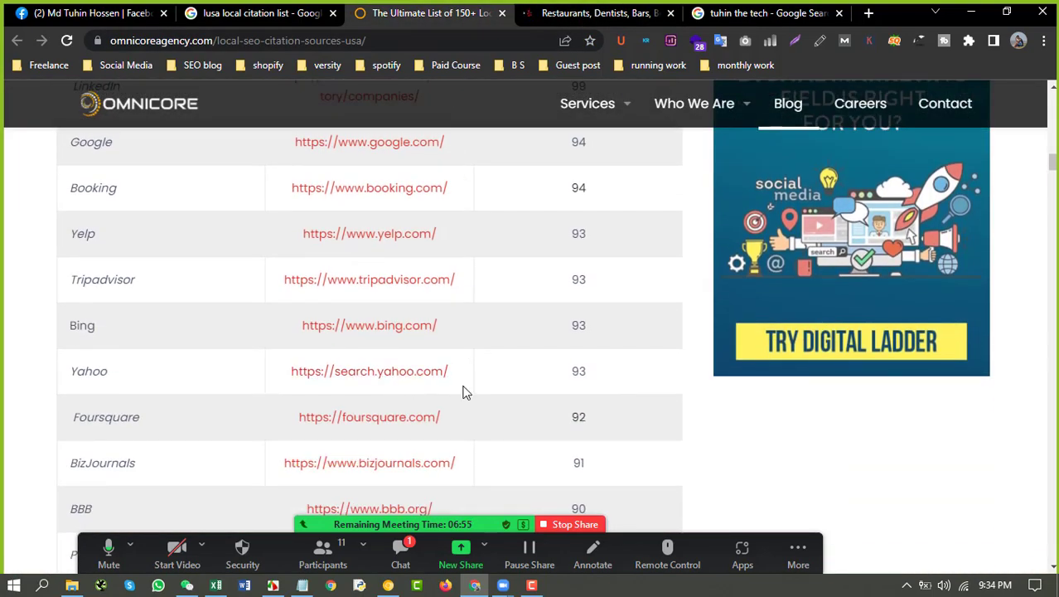
scroll(506, 290, up, 1)
click(560, 10)
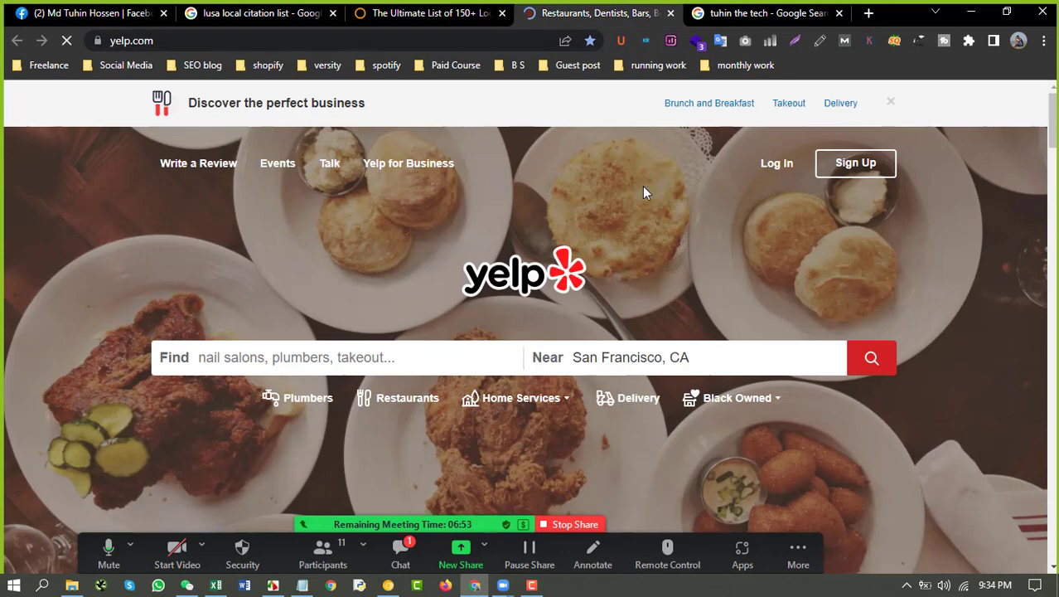
Open a fresh tab, dismiss Yelp's Google sign-in prompt, and move to the empty tab
click(868, 13)
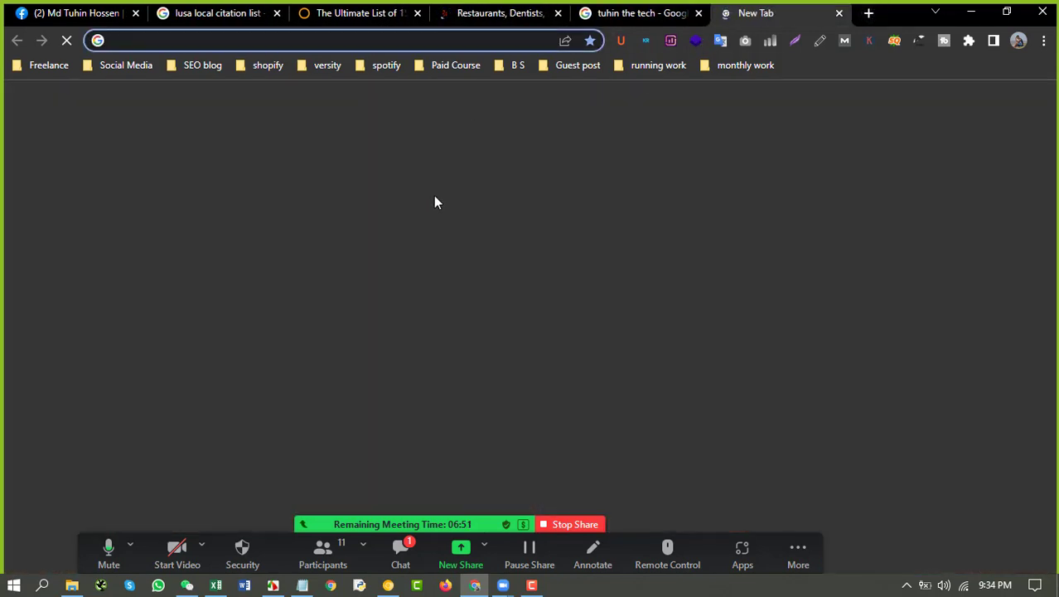
click(576, 10)
click(521, 12)
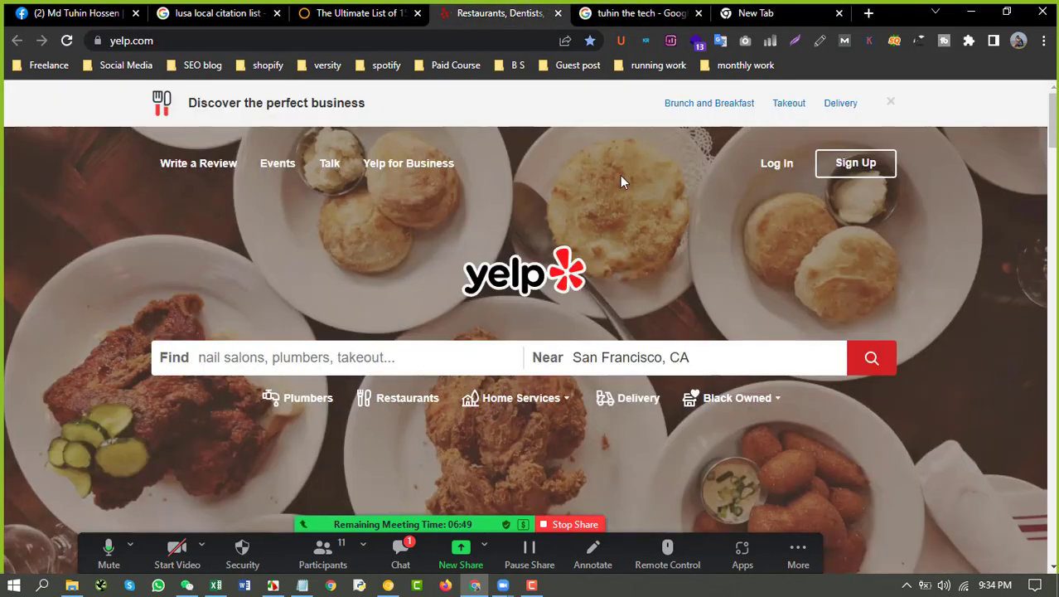
click(1006, 120)
click(758, 12)
Search Google for 'temp mail generator' in the new tab
click(377, 37)
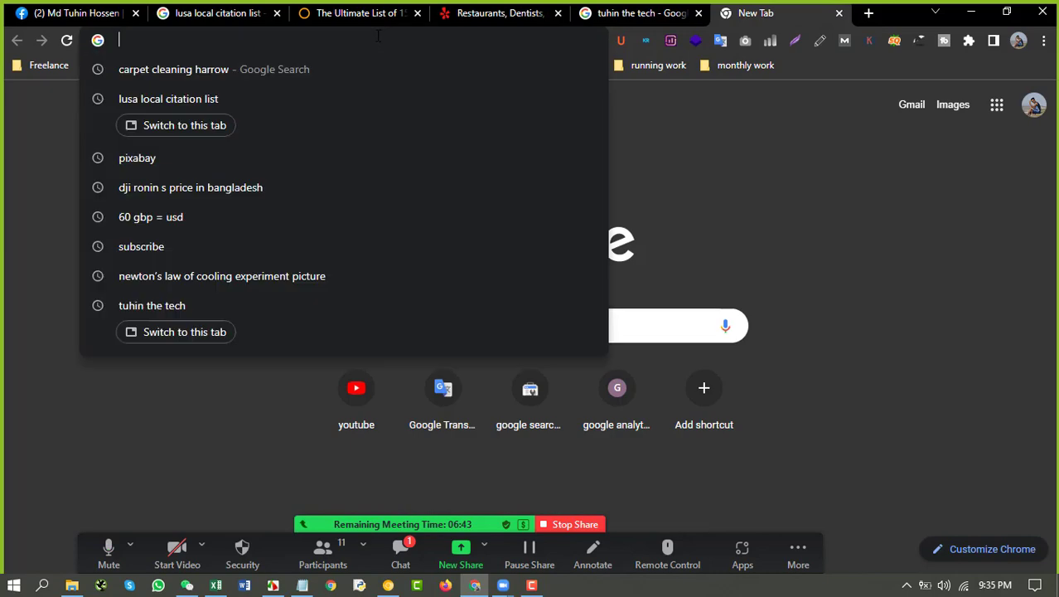
text(tem)
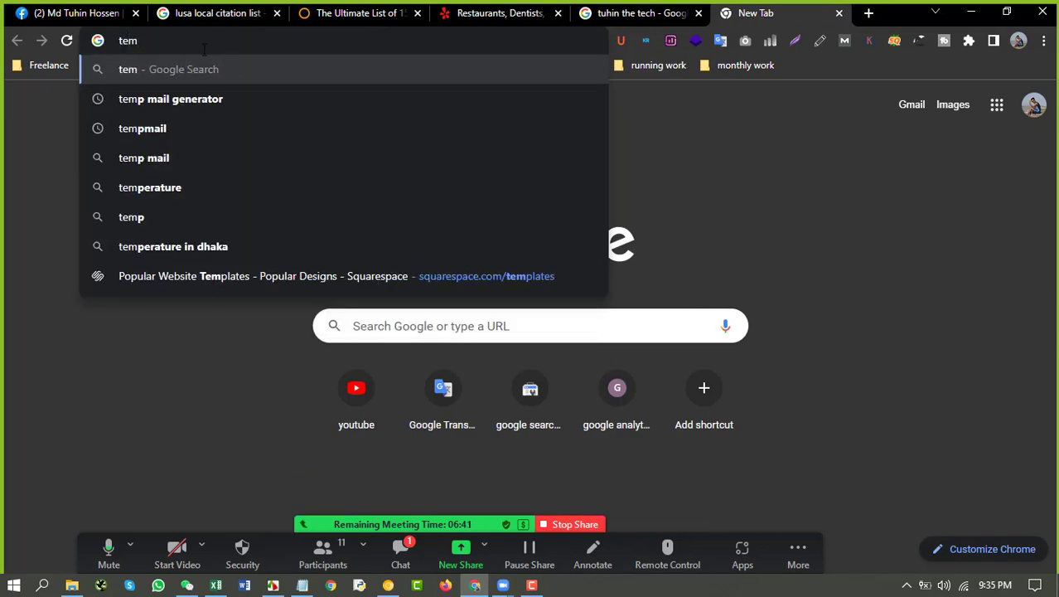
click(213, 100)
click(445, 8)
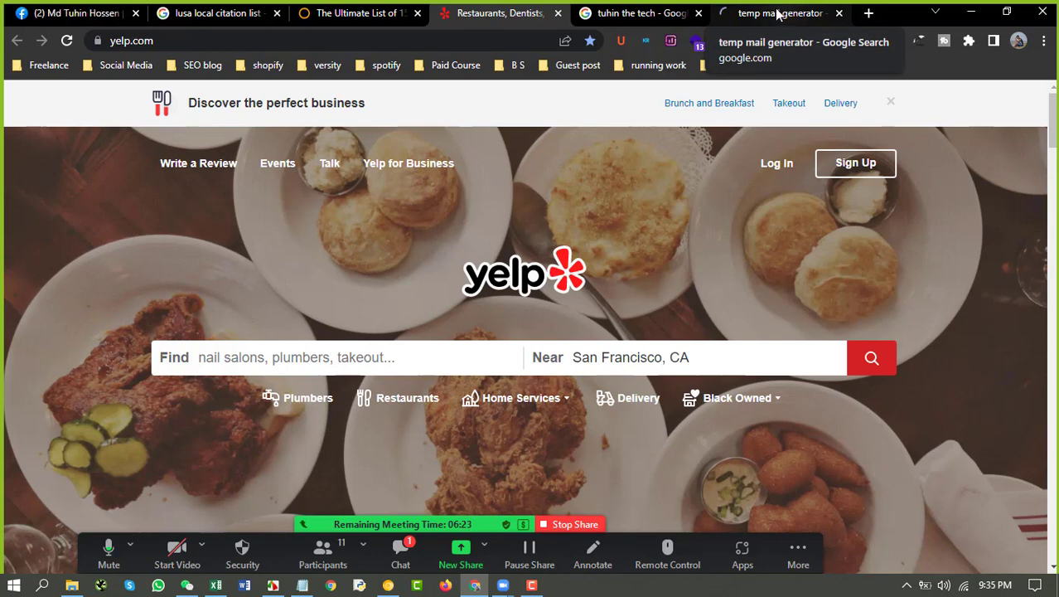
Open the Temp Mail result from the search, then return to the Yelp homepage with Ctrl+4
click(869, 13)
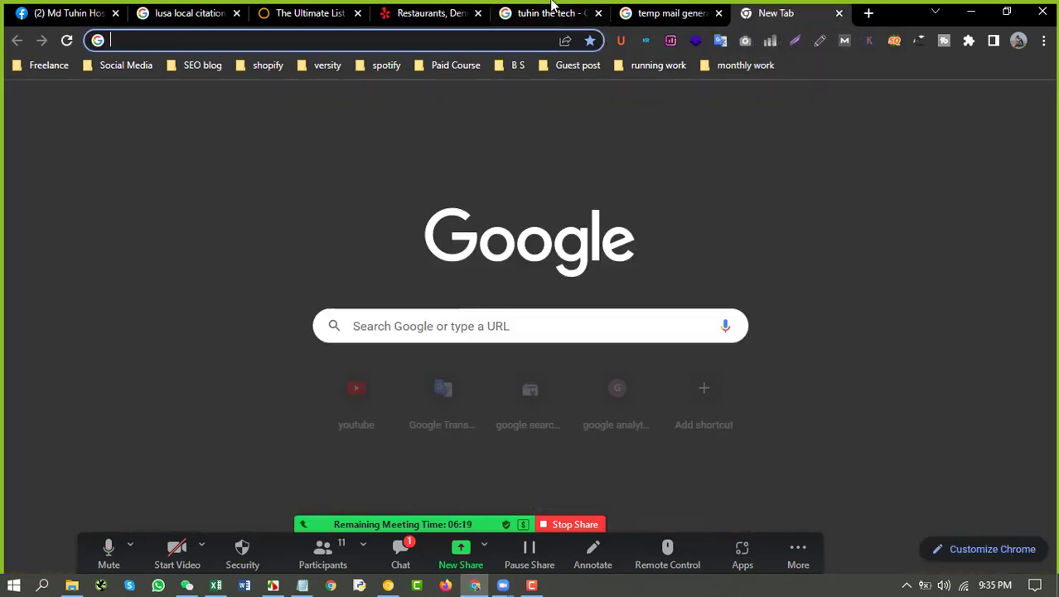
click(464, 12)
click(689, 7)
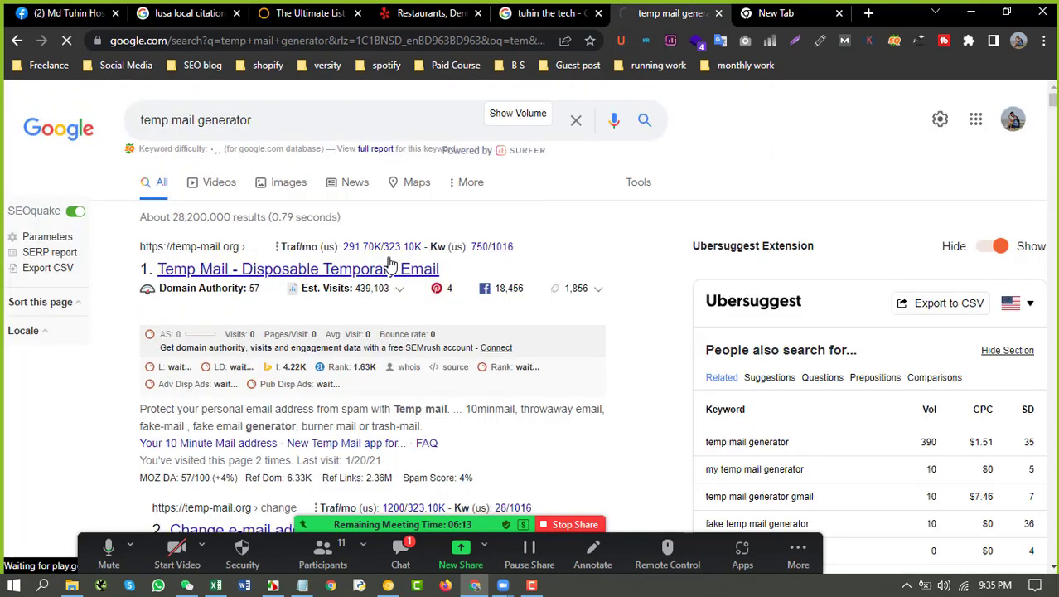
click(391, 265)
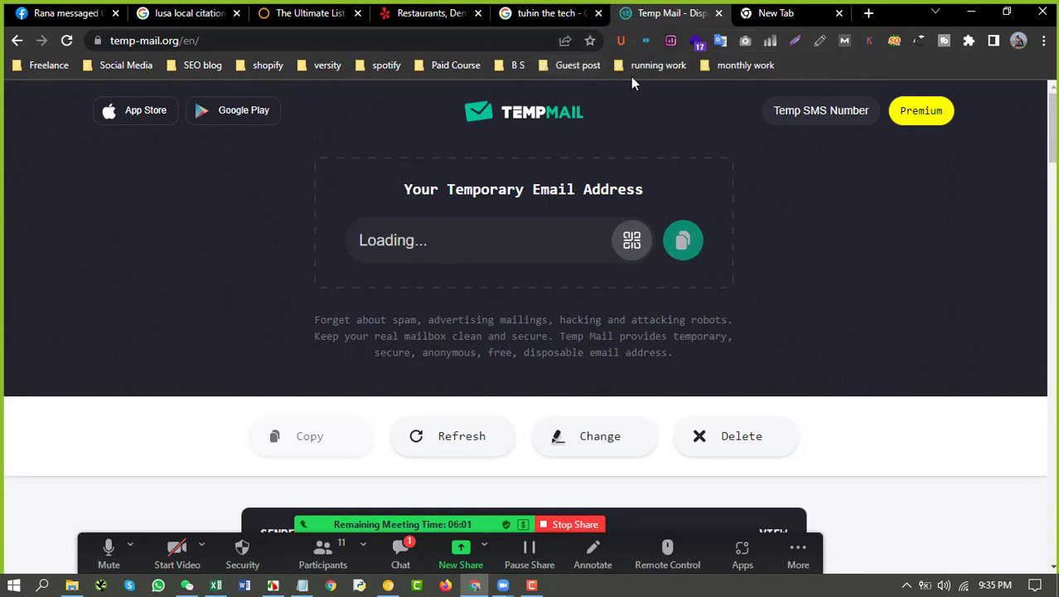
key(ctrl+4)
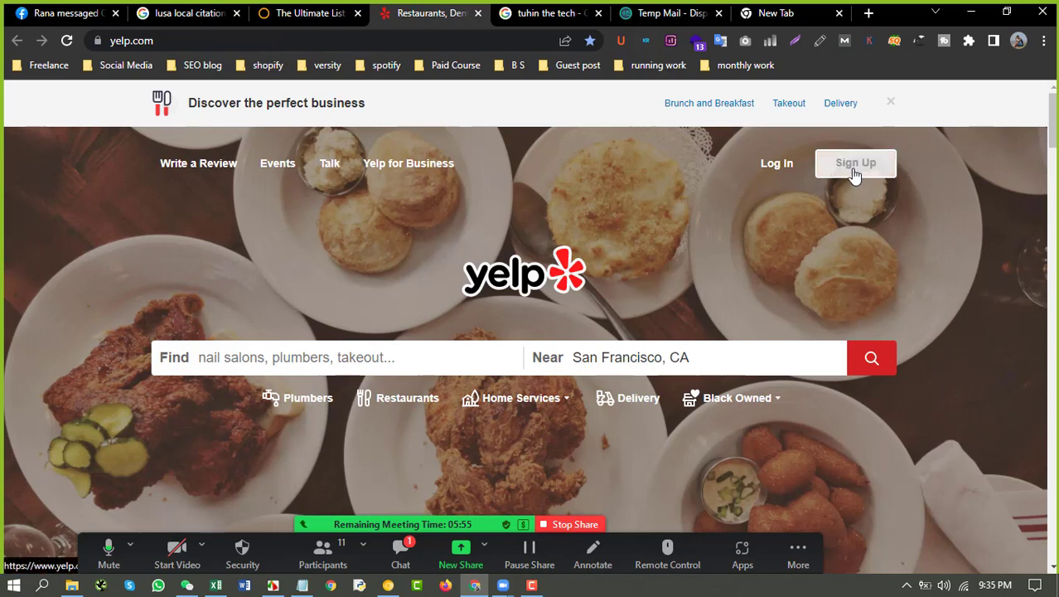
Start a new Yelp account and copy the temporary email address from Temp Mail
click(853, 174)
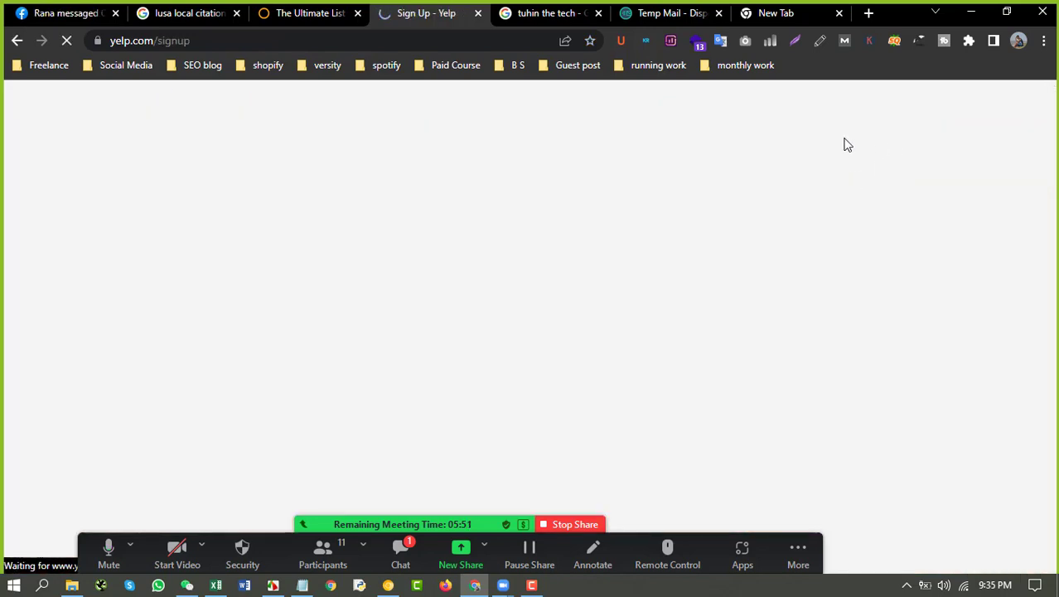
click(672, 13)
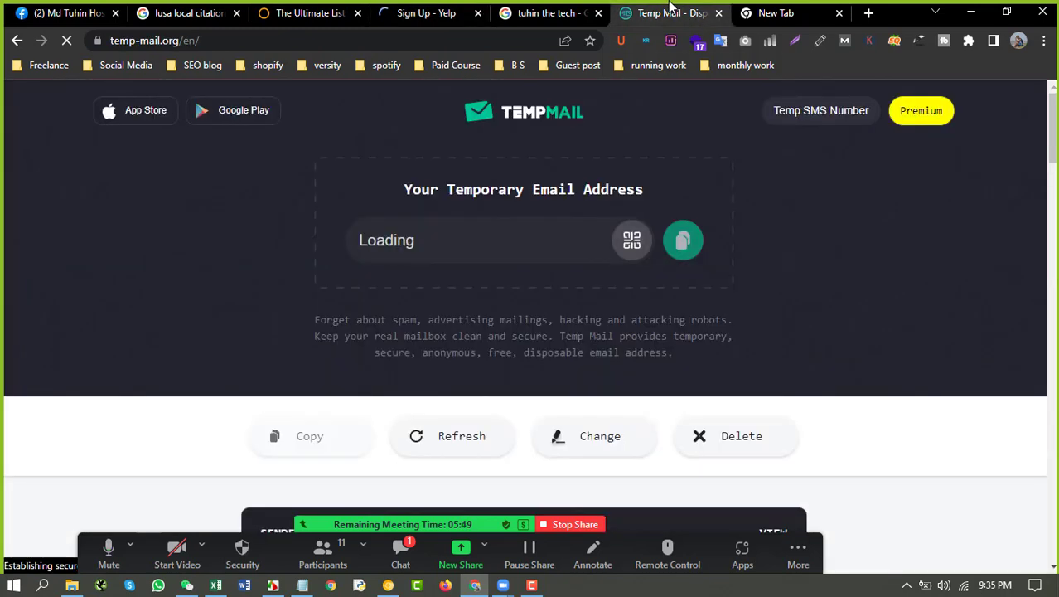
click(681, 239)
click(466, 15)
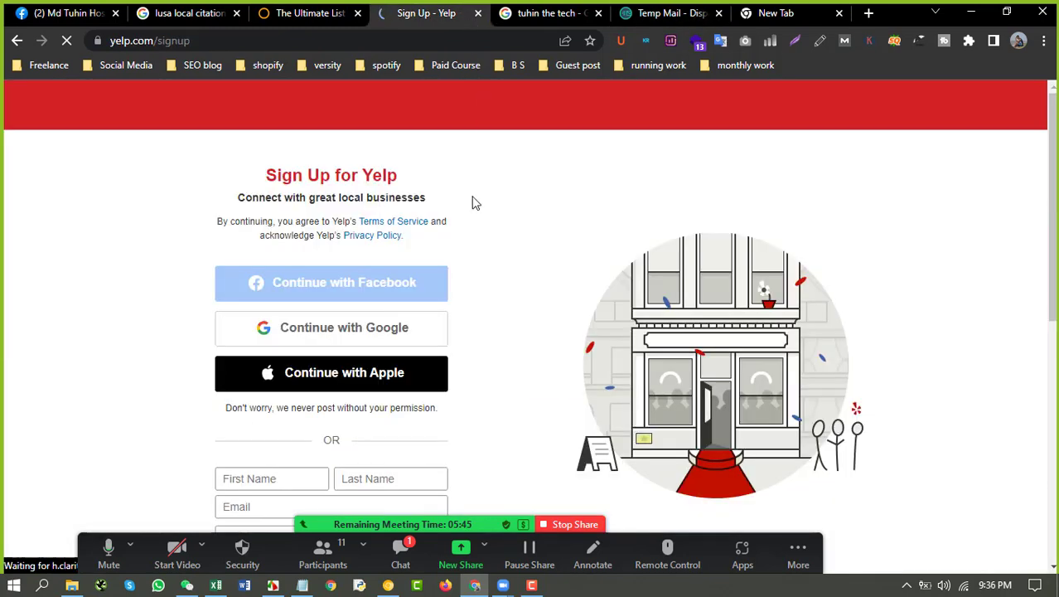
scroll(440, 278, down, 1)
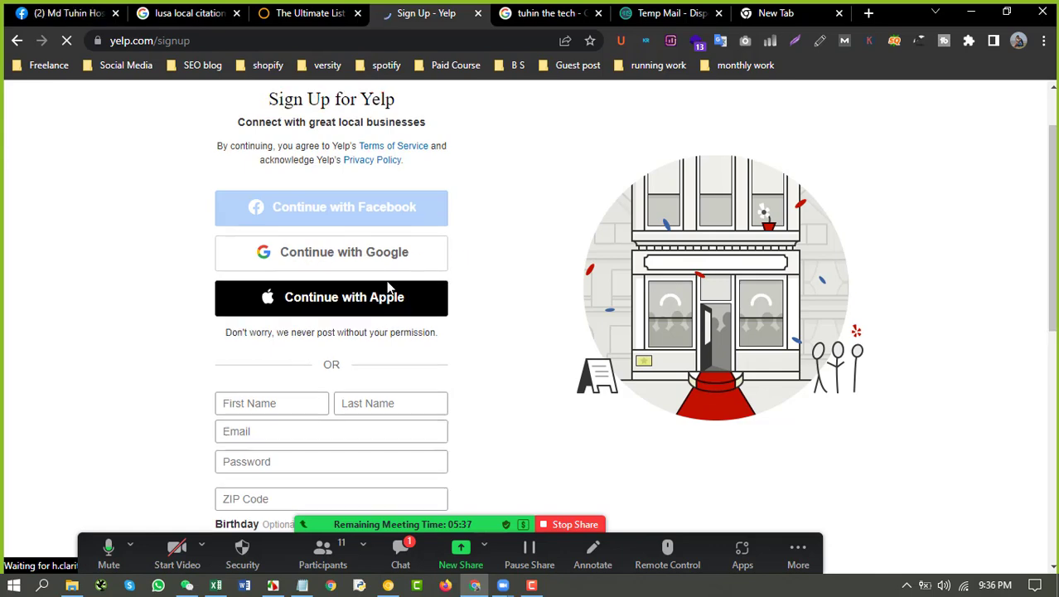
scroll(379, 299, down, 2)
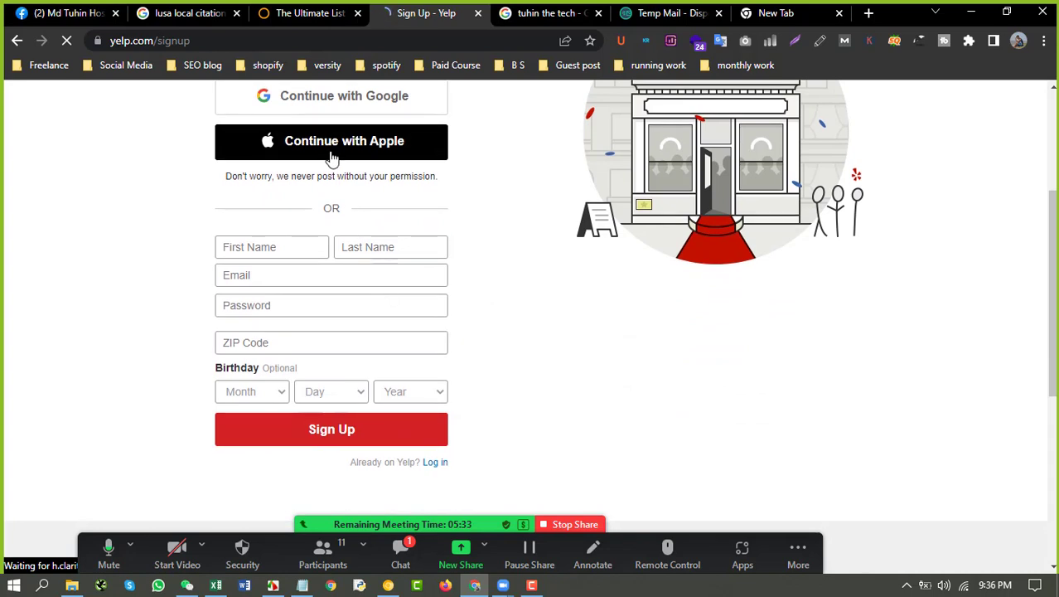
Enter first name 'Travel bag' and last name 'uk' in the Yelp sign-up form
click(300, 250)
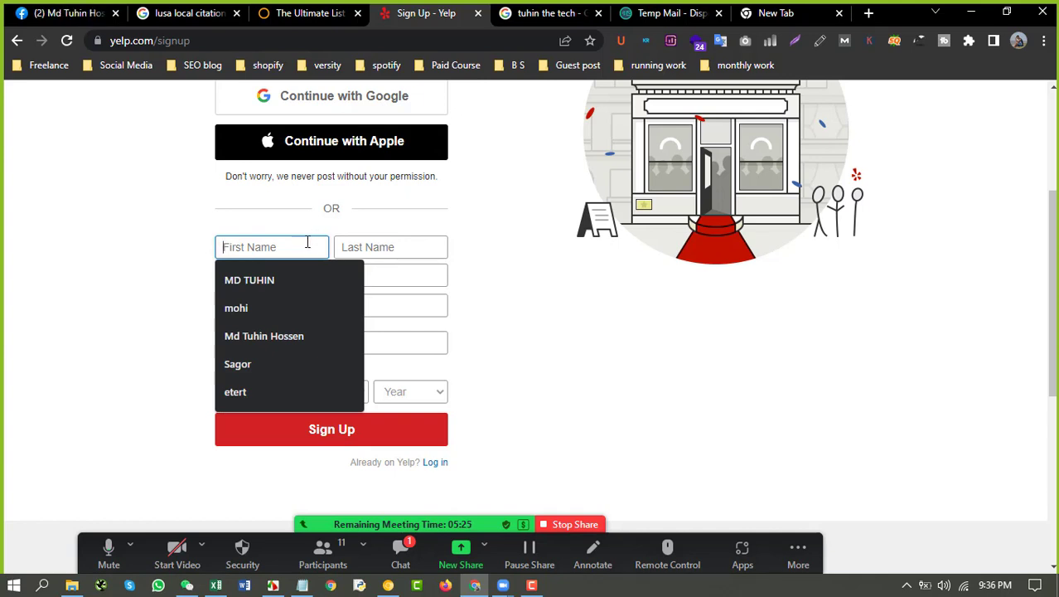
text(Tr)
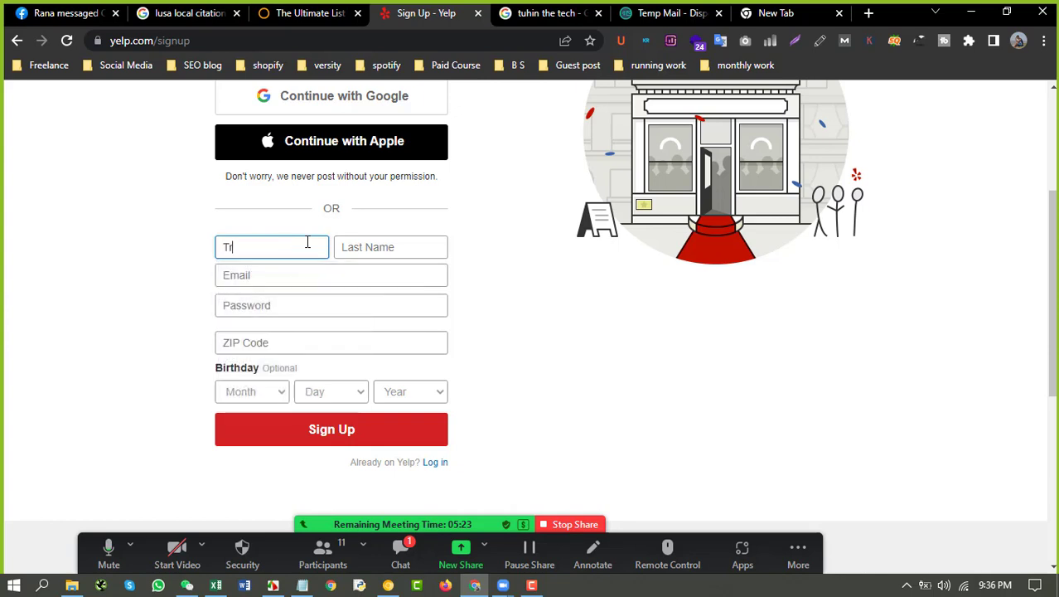
text(avel)
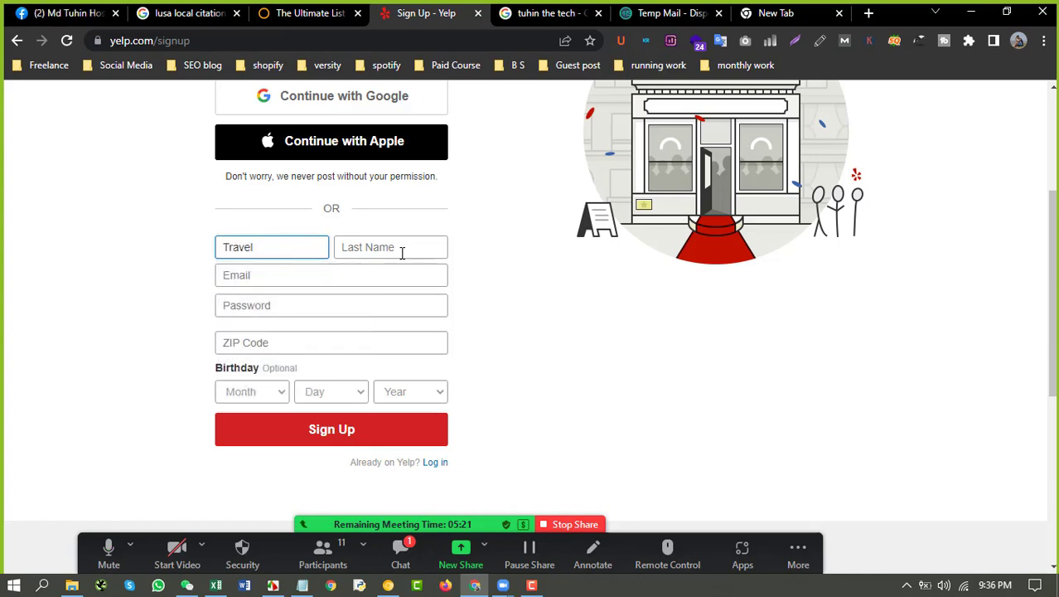
click(377, 248)
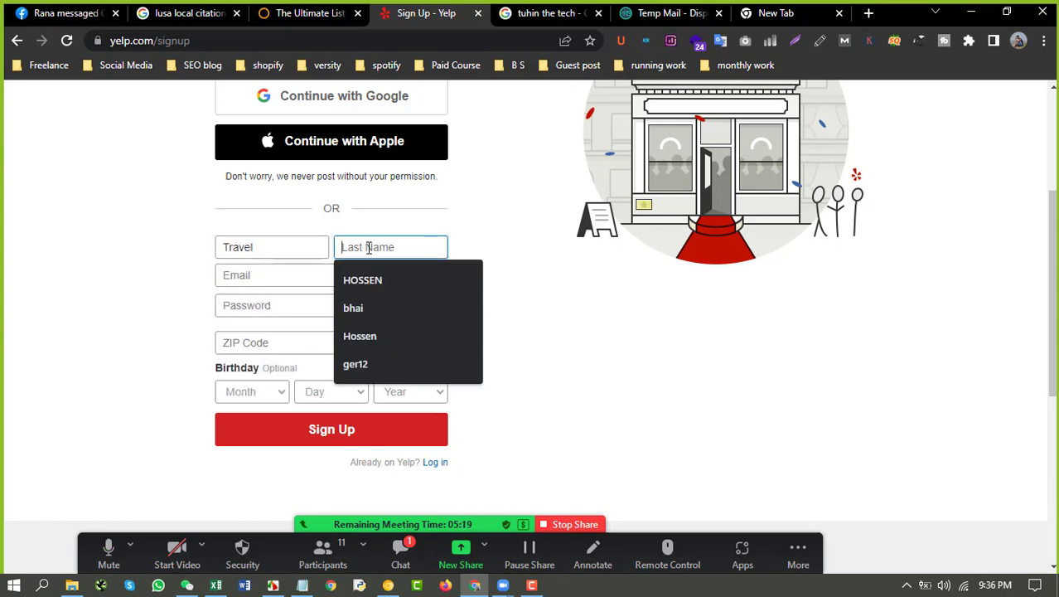
click(291, 246)
click(398, 247)
click(262, 251)
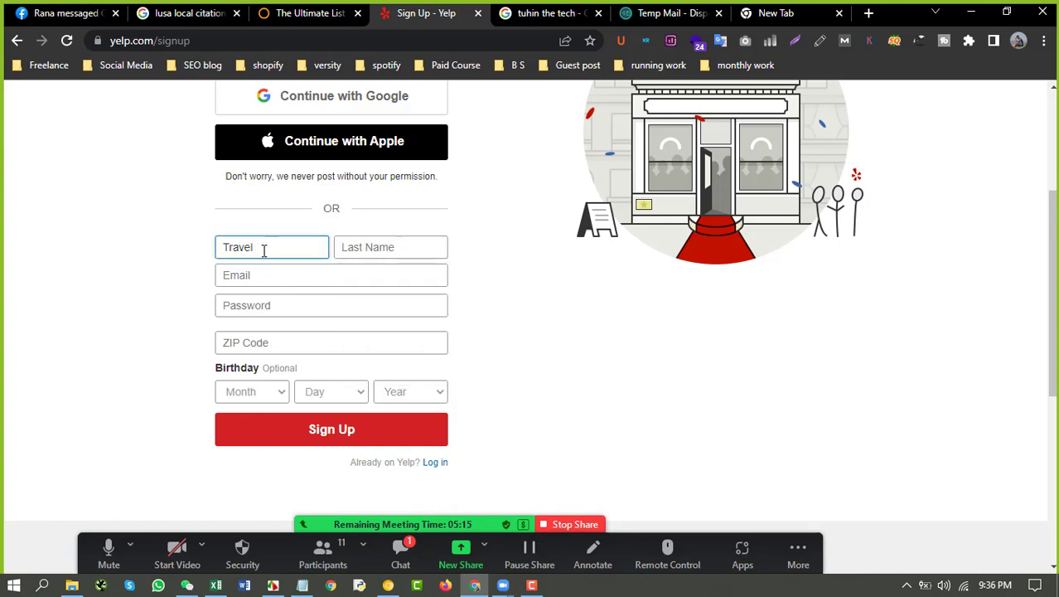
text(bag)
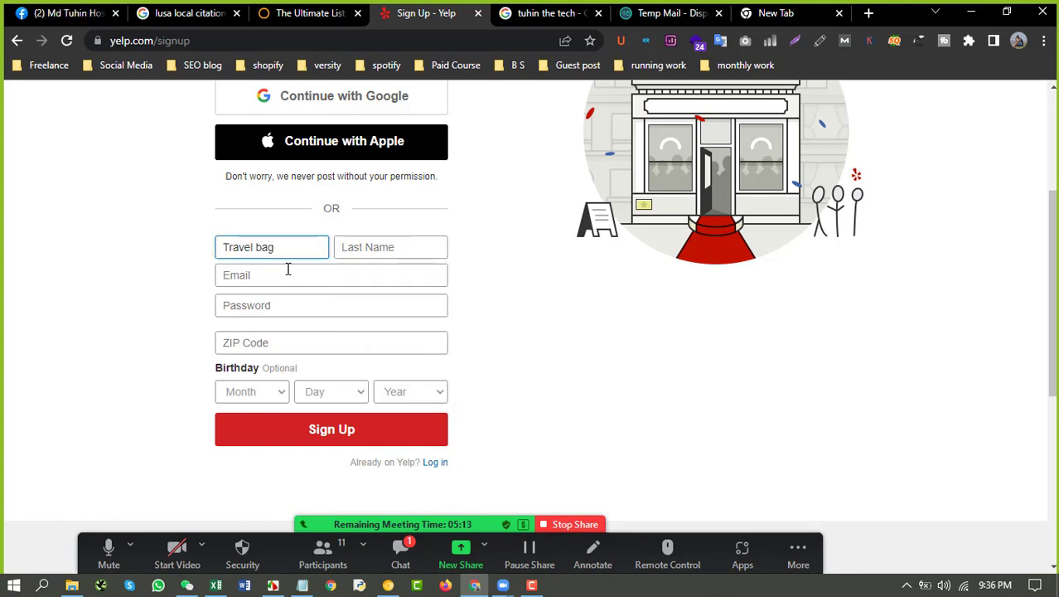
click(356, 247)
text(uk)
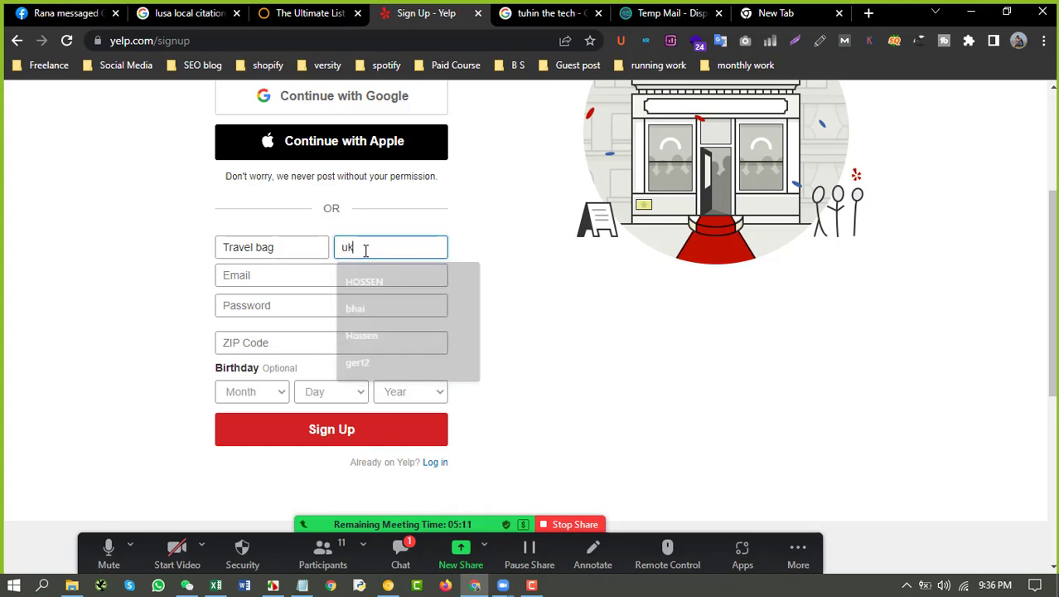
click(315, 281)
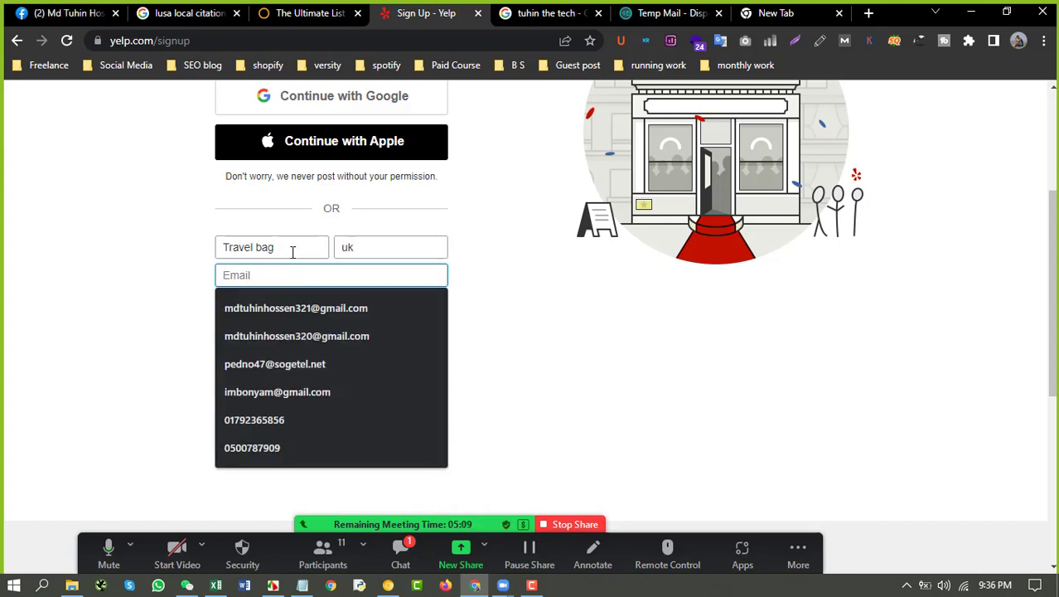
drag(292, 252, 207, 256)
double_click(354, 249)
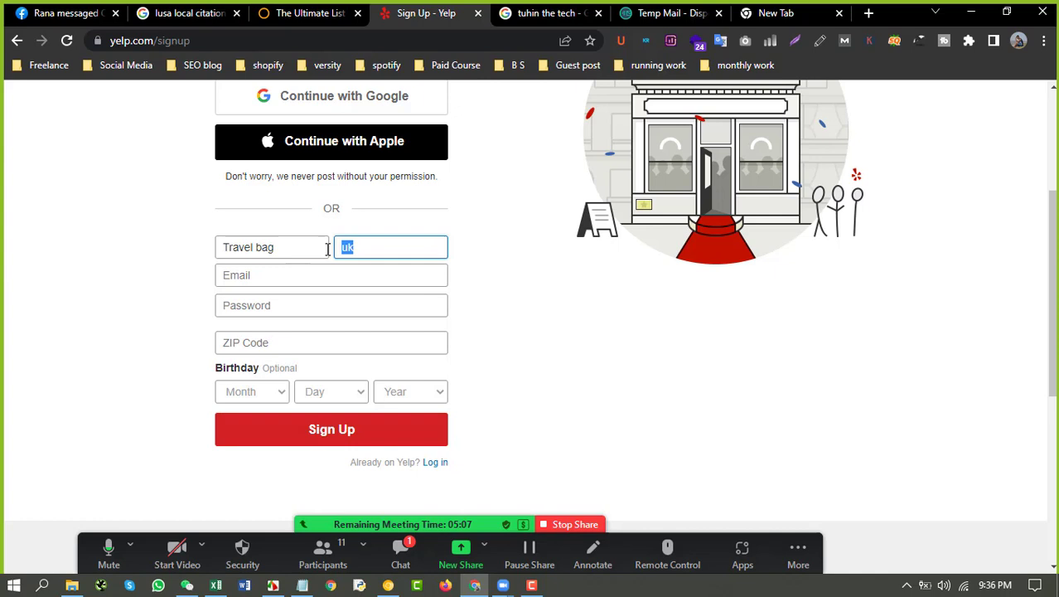
Paste the temporary email, accept Chrome's suggested password, and select it for copying
click(266, 274)
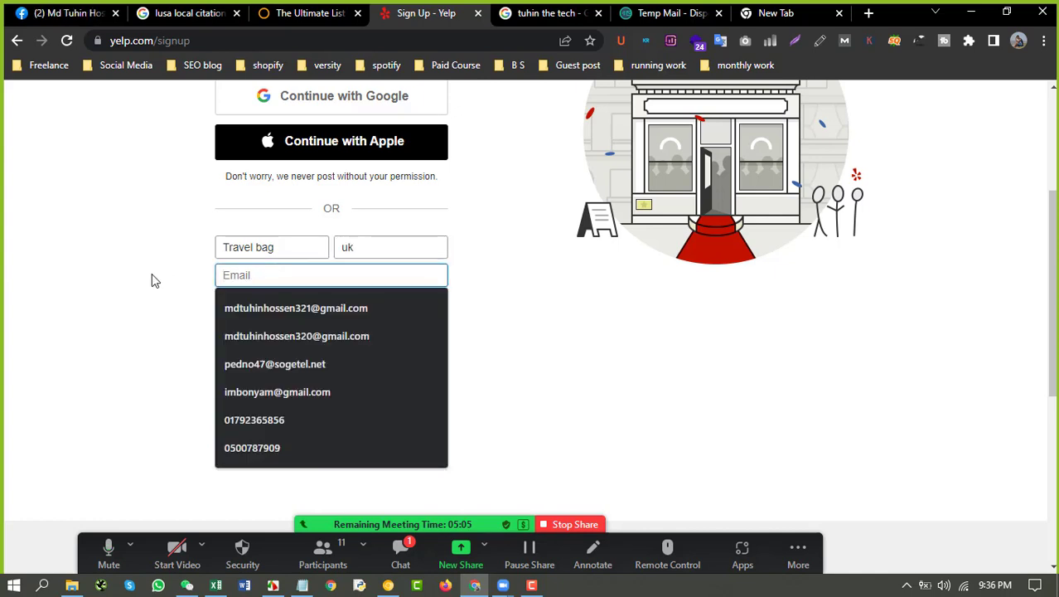
click(265, 274)
double_click(347, 247)
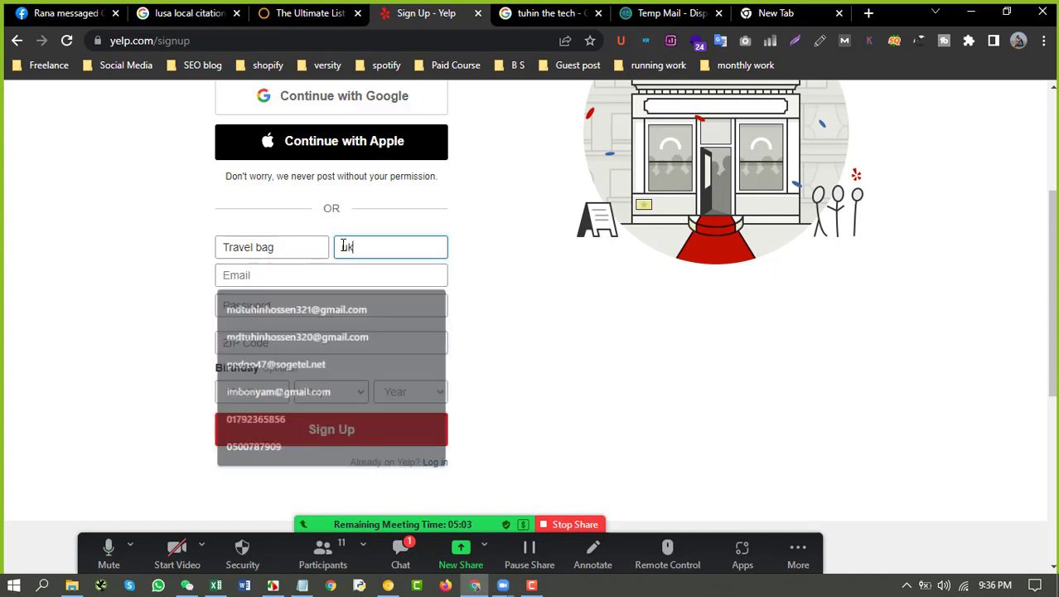
click(287, 275)
key(ctrl+v)
click(266, 305)
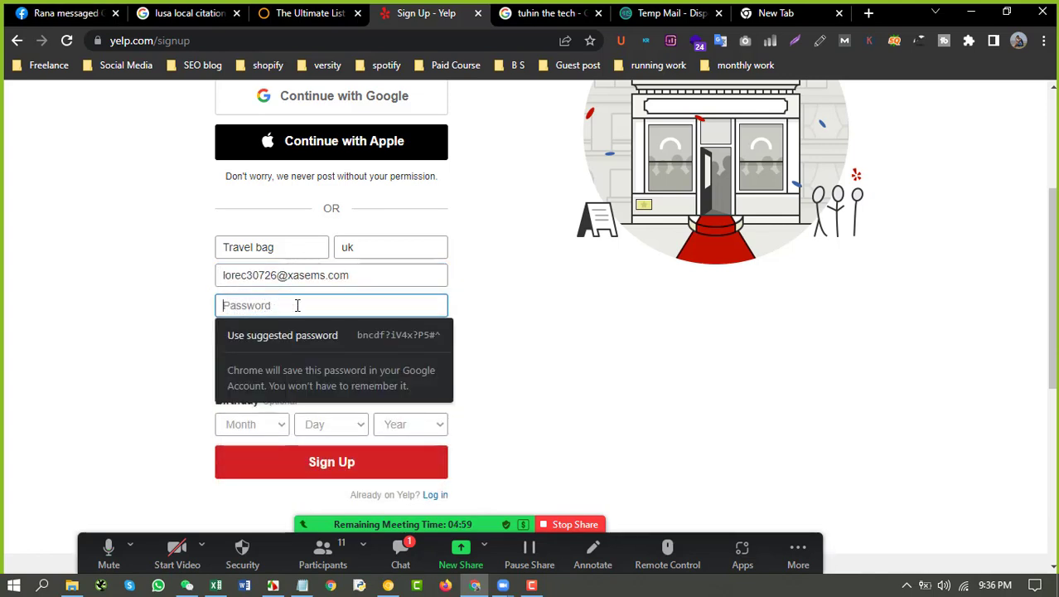
click(323, 335)
drag(348, 306, 166, 309)
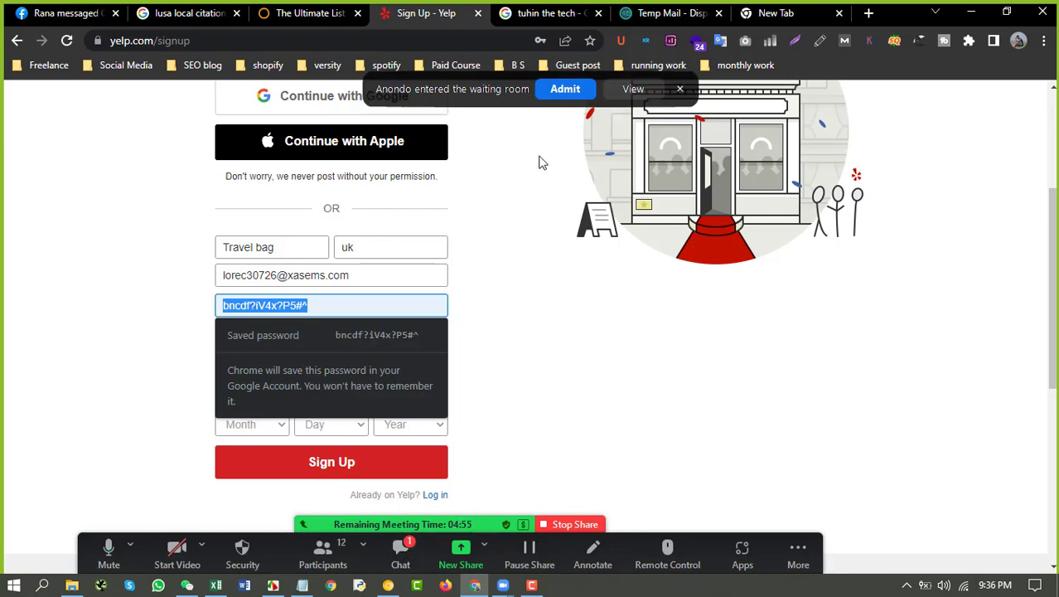
click(553, 91)
Paste the generated password into a new blank Notepad window, then return to the Yelp form
click(302, 586)
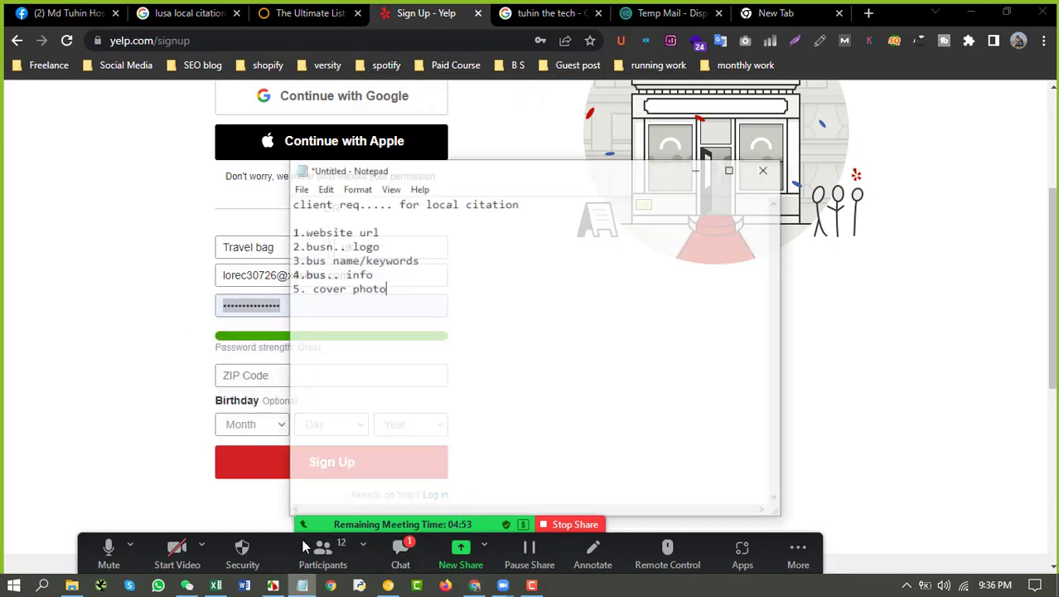
click(328, 166)
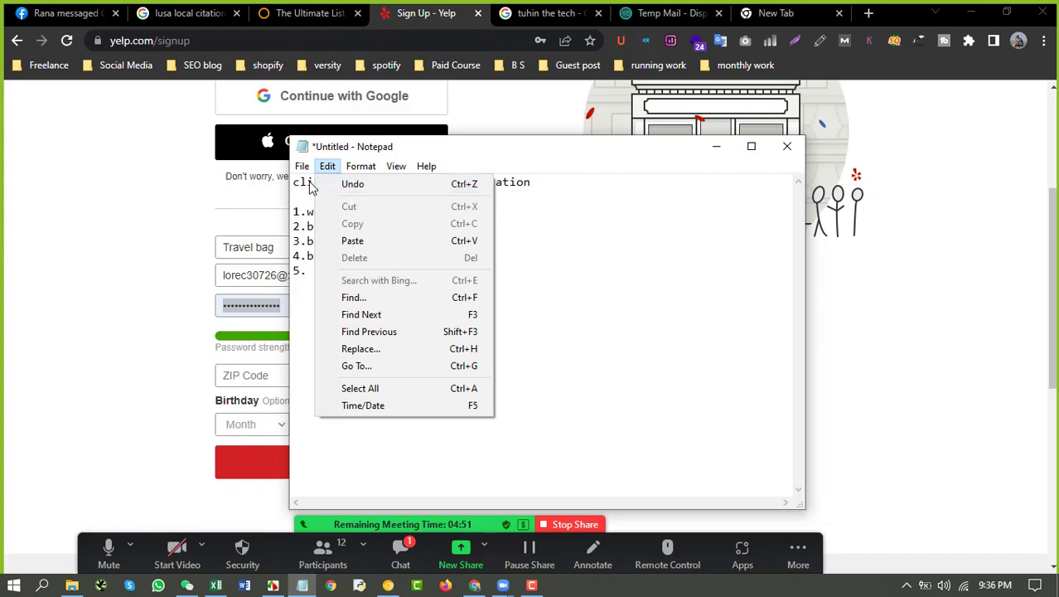
click(302, 166)
click(303, 165)
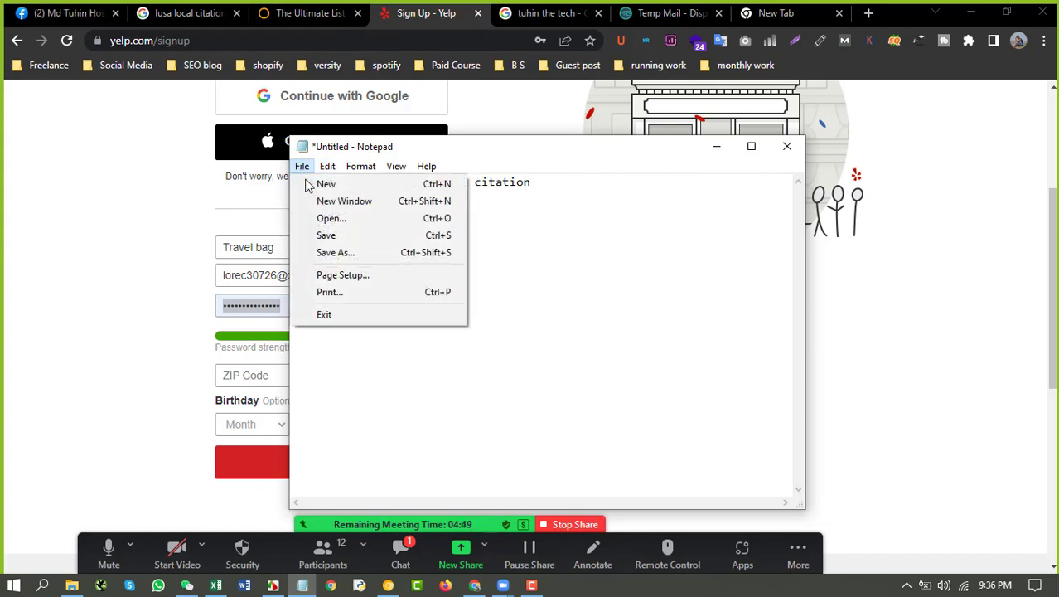
click(343, 201)
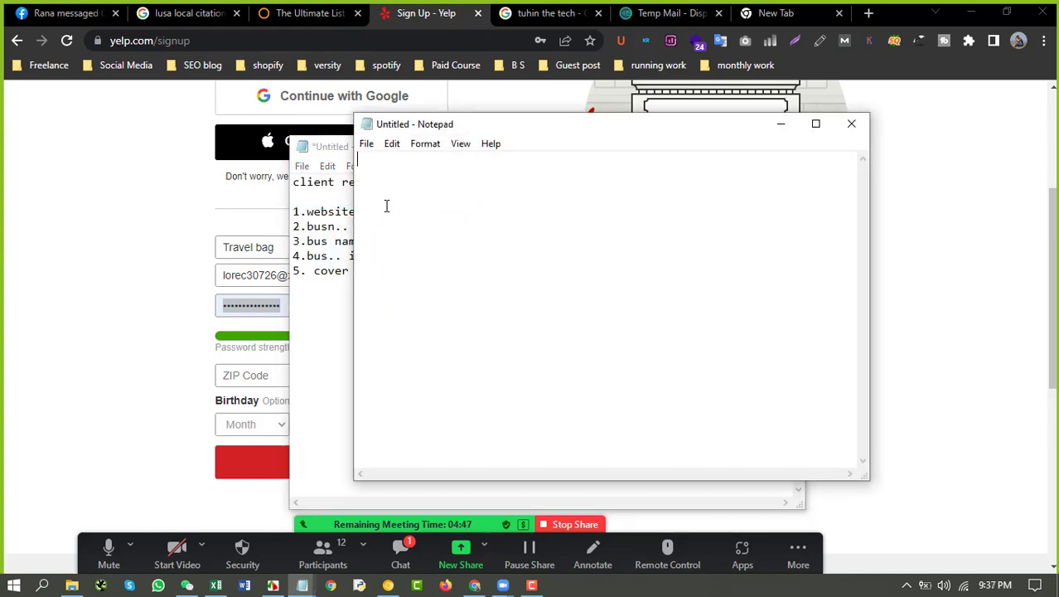
key(ctrl+v)
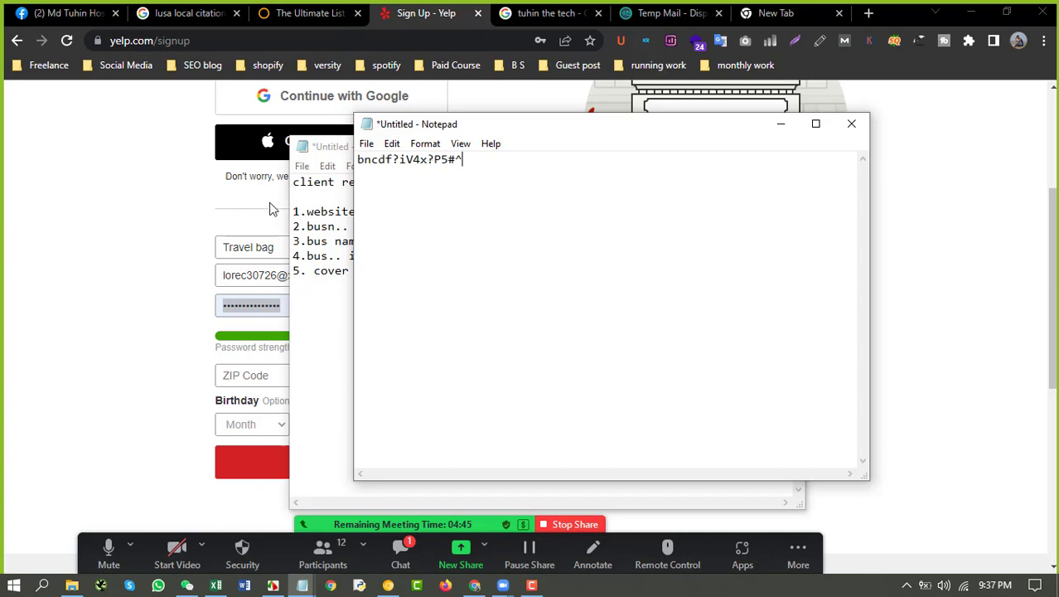
click(269, 208)
drag(278, 247, 190, 257)
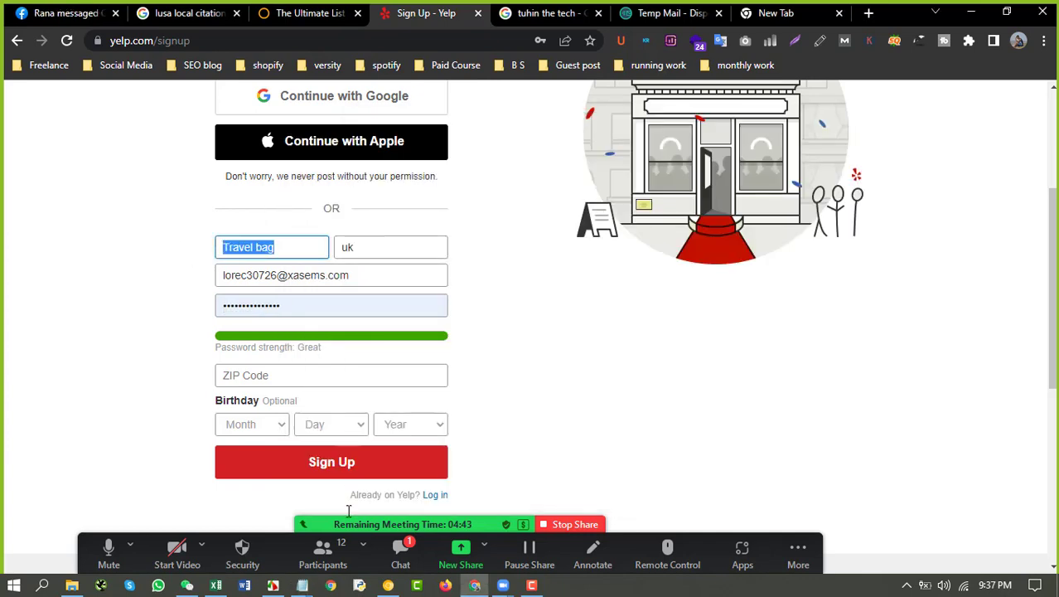
Fill the Yelp ZIP code with the saved 7330 autofill
click(302, 585)
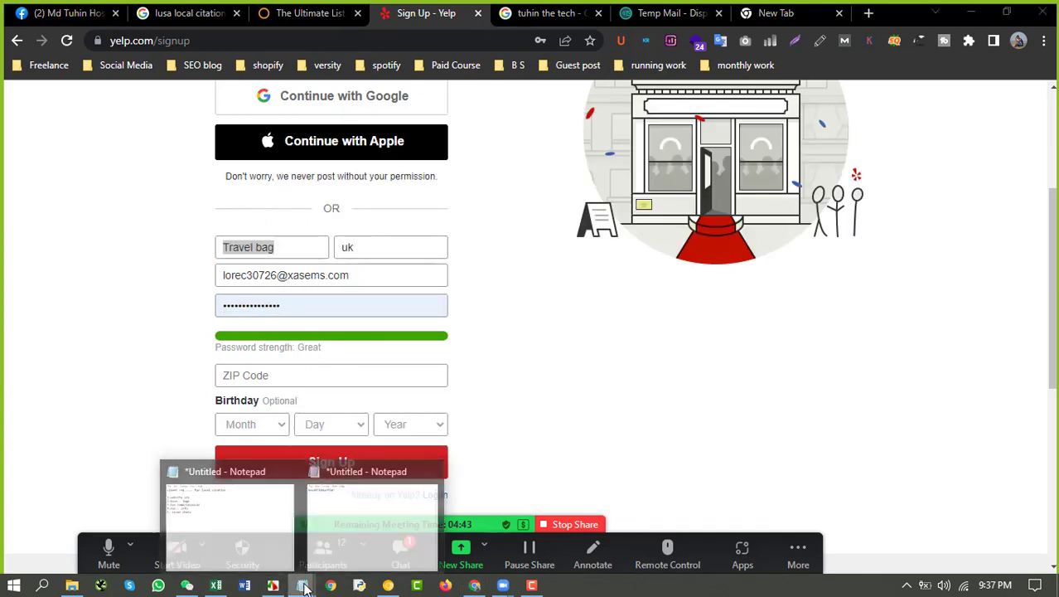
click(287, 374)
scroll(299, 375, down, 1)
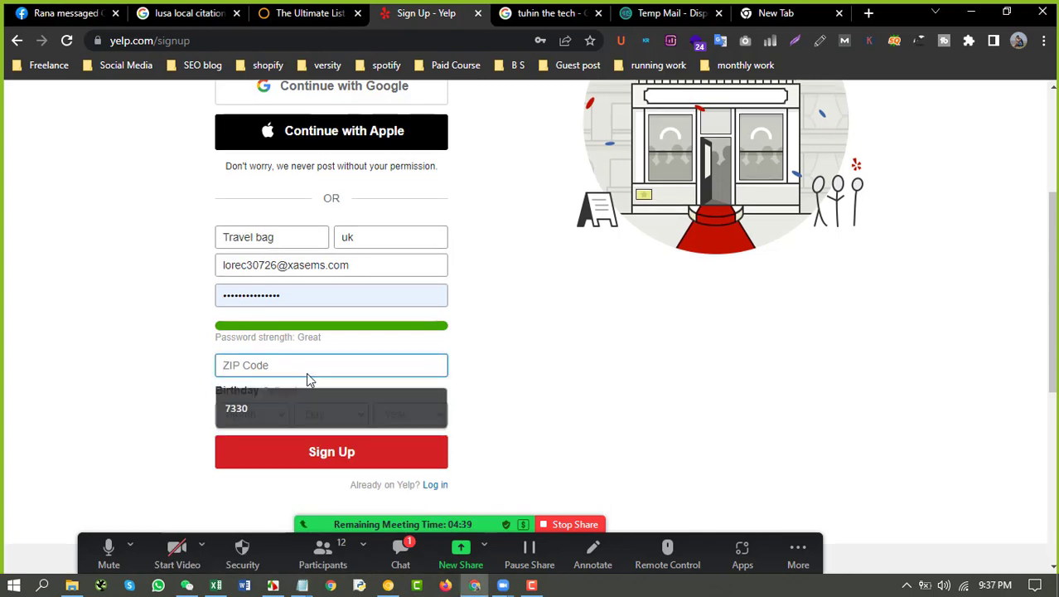
click(277, 296)
click(240, 331)
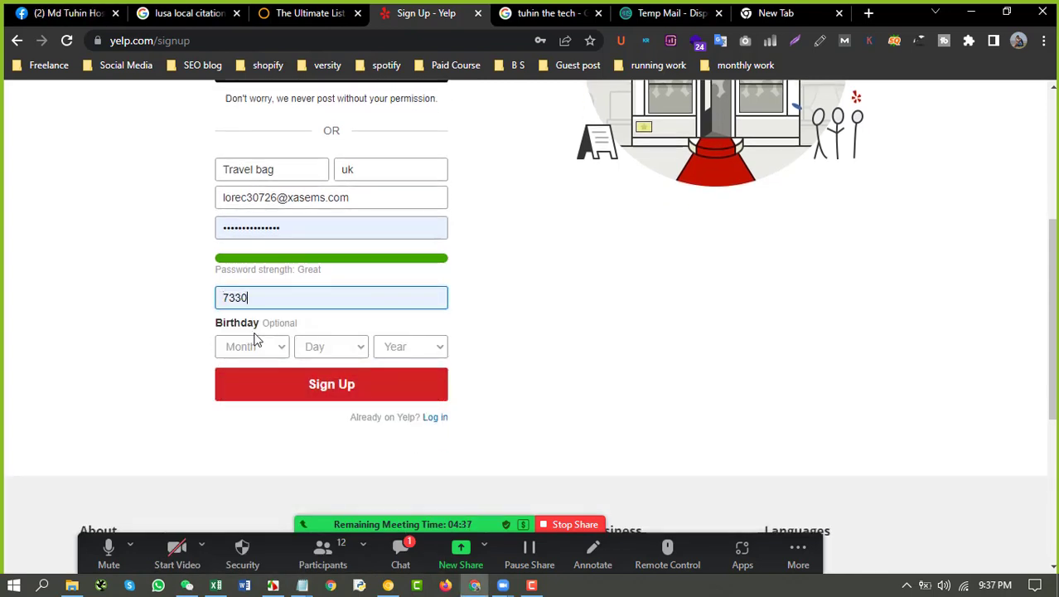
click(263, 352)
click(253, 379)
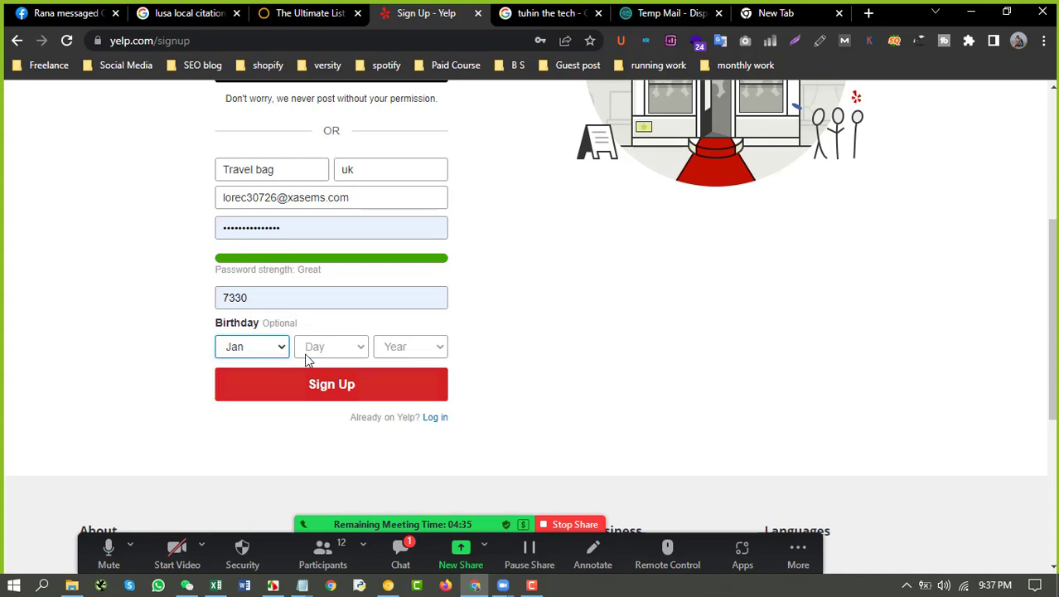
click(329, 348)
click(339, 147)
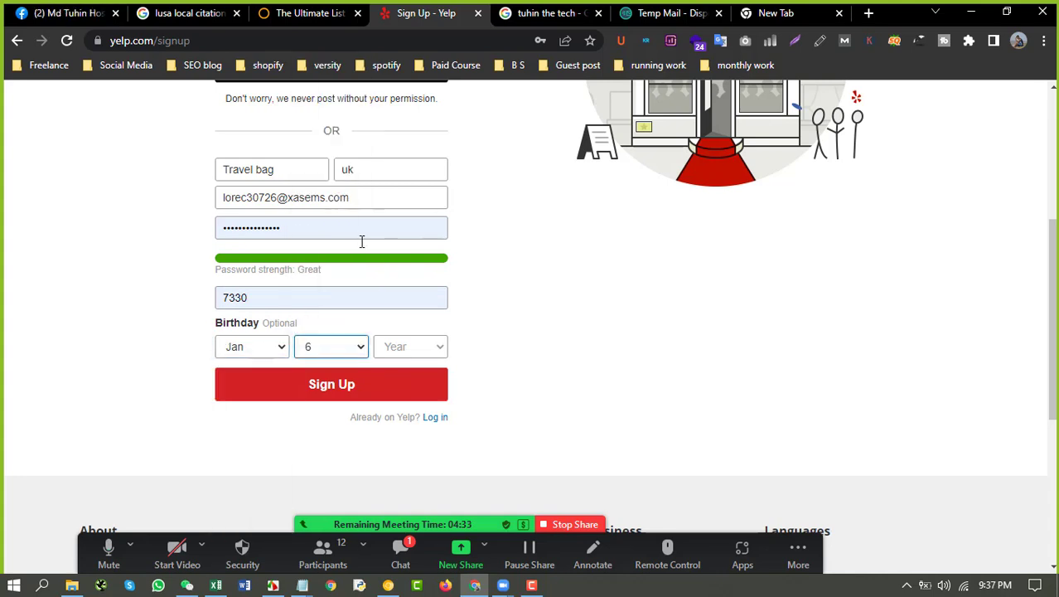
click(400, 351)
scroll(421, 260, down, 4)
scroll(438, 255, up, 4)
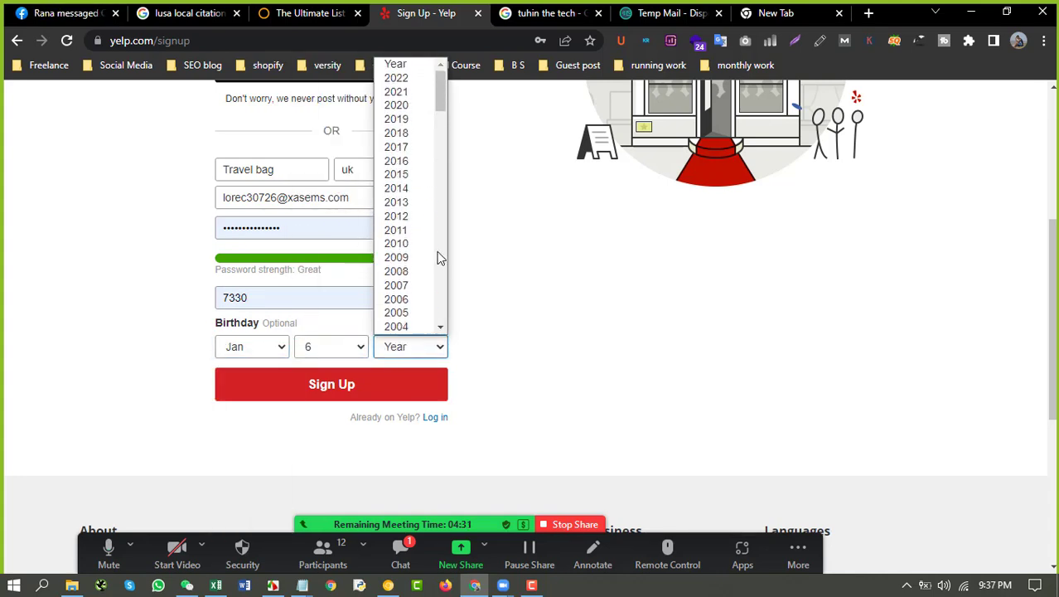
scroll(421, 266, down, 6)
scroll(415, 261, up, 4)
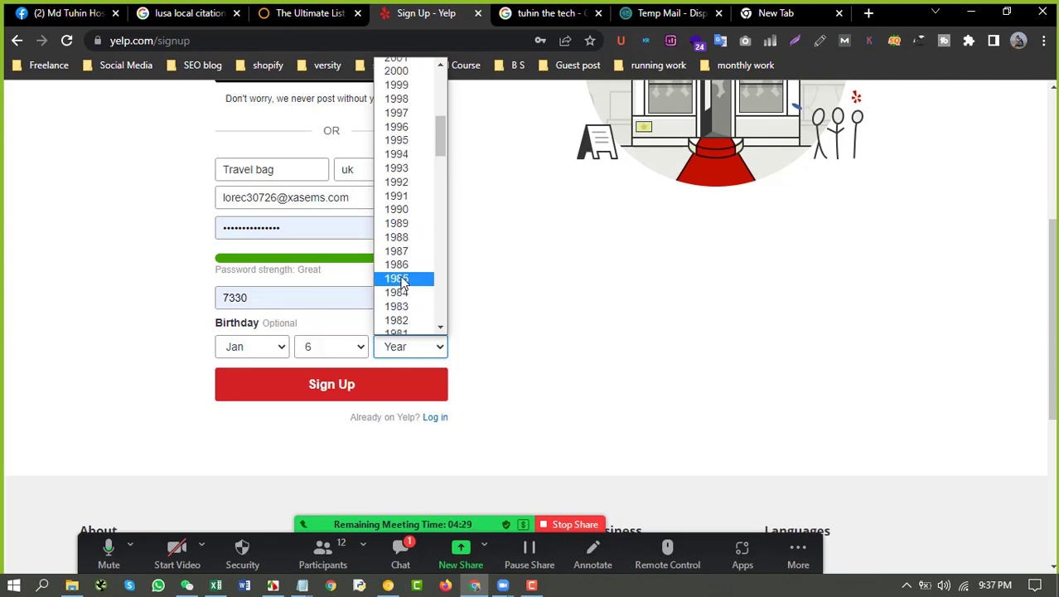
click(402, 280)
click(377, 393)
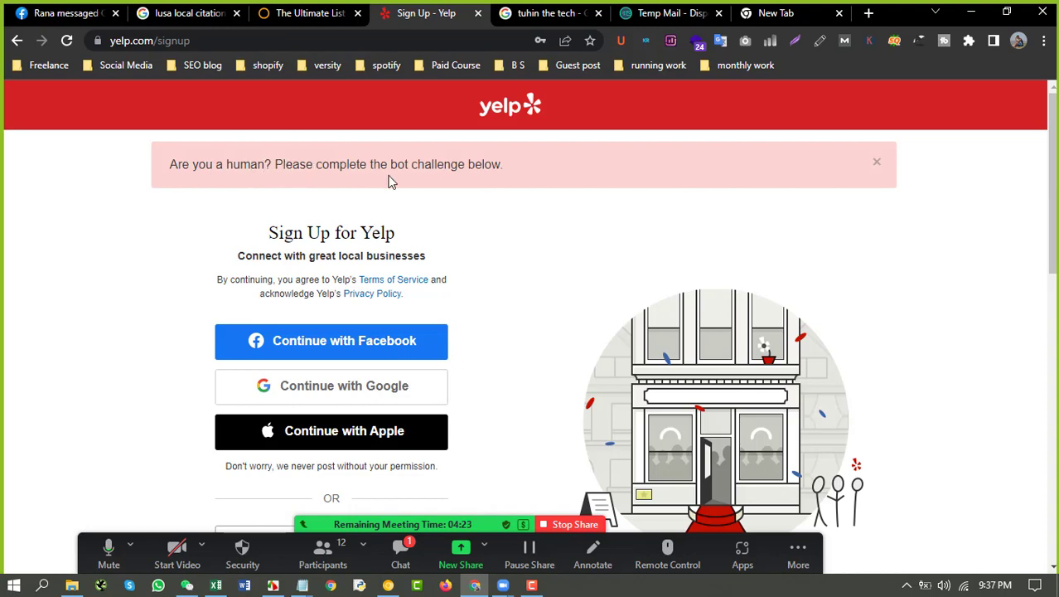
Pass the hCaptcha seaplane image challenge and resubmit the Yelp sign-up form
scroll(274, 332, down, 6)
click(244, 299)
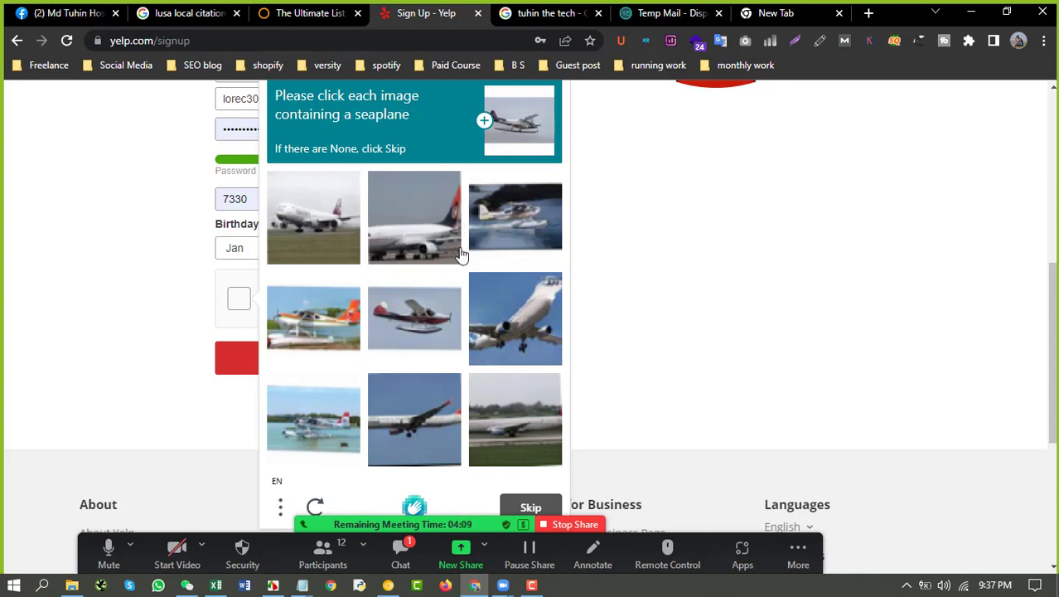
click(338, 401)
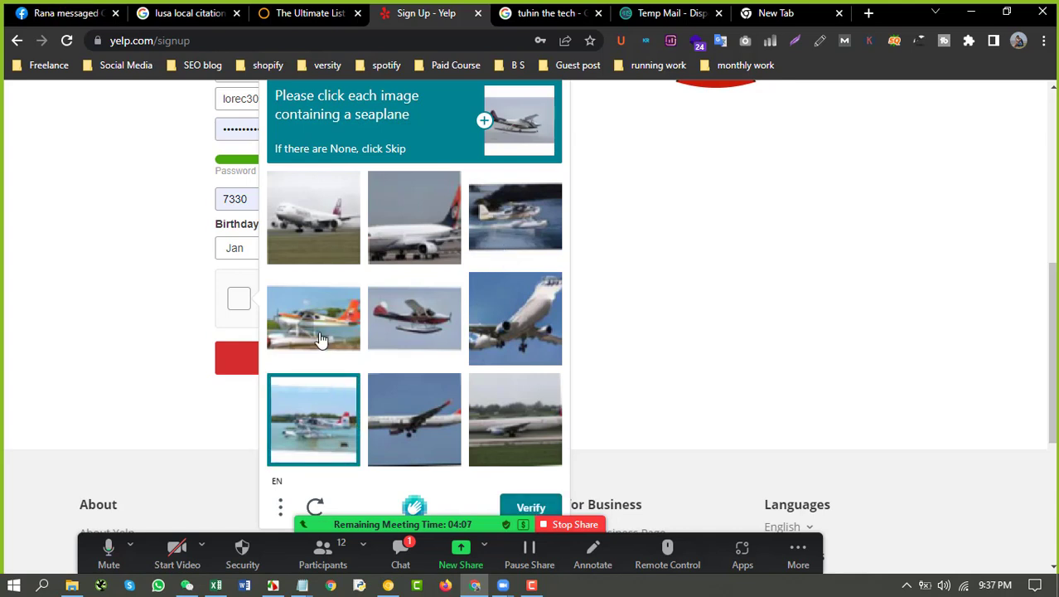
click(323, 342)
click(501, 221)
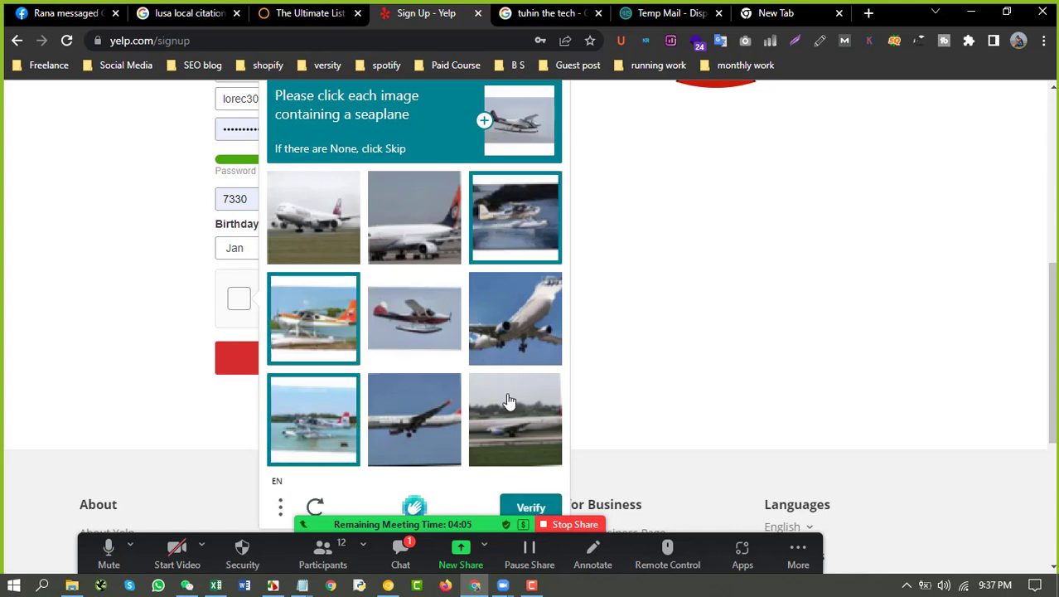
click(529, 507)
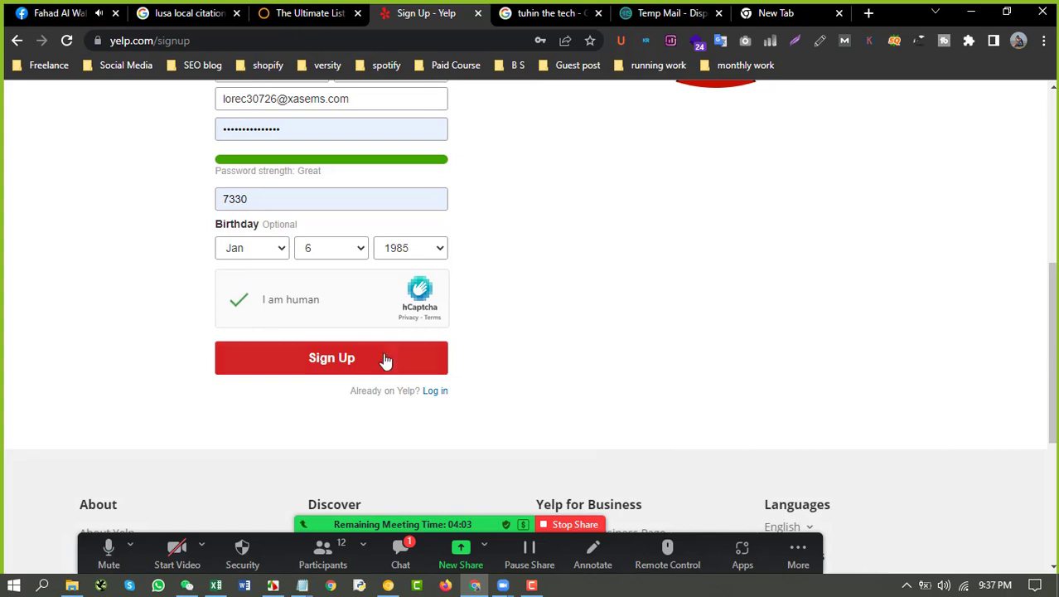
click(395, 369)
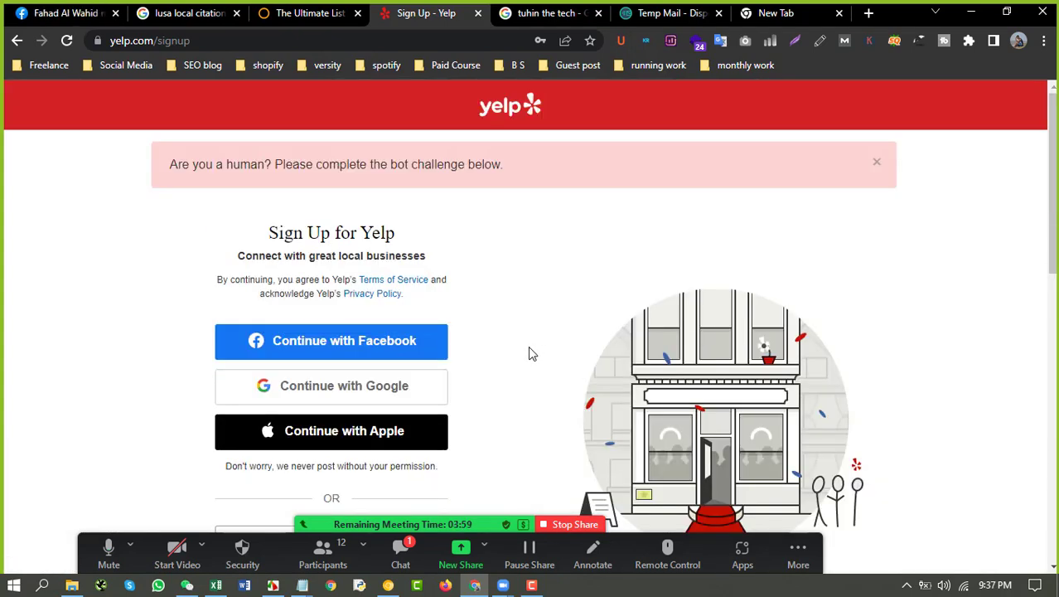
Pass the new motorbus image challenge and submit the Yelp sign-up form again
scroll(529, 352, down, 5)
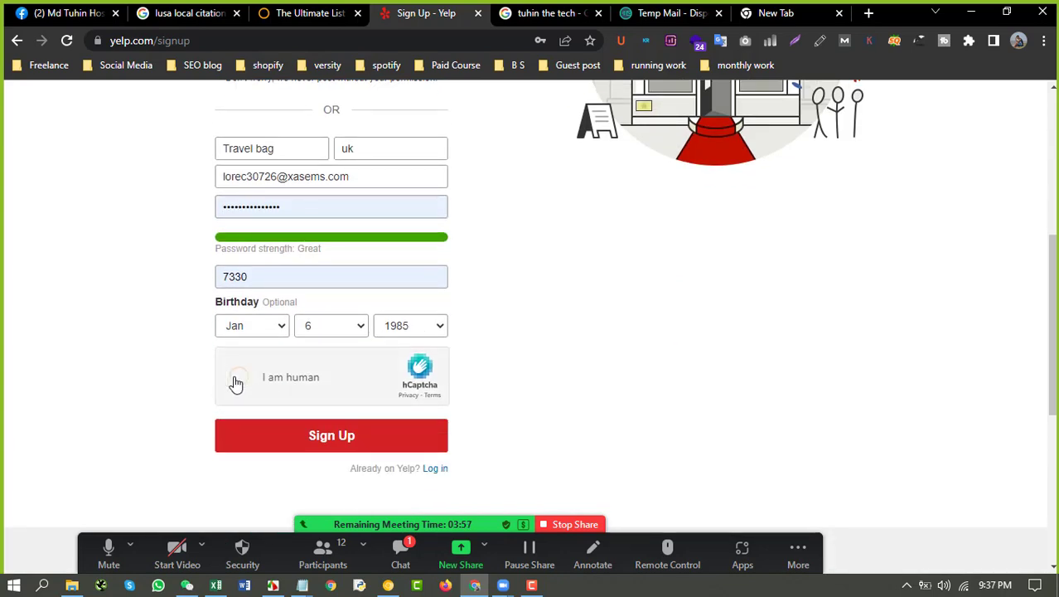
click(238, 377)
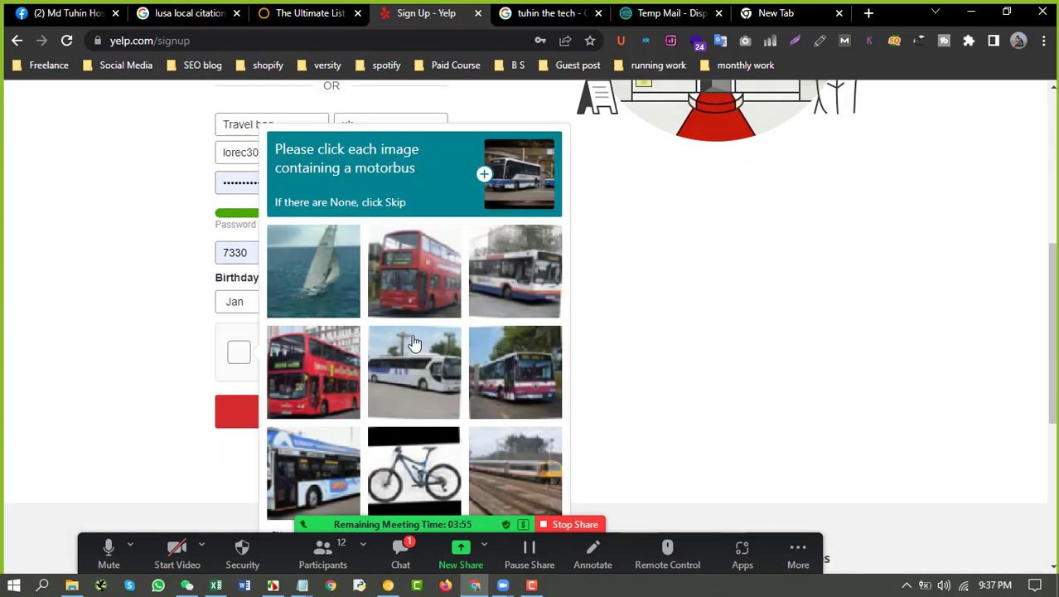
click(439, 284)
click(326, 359)
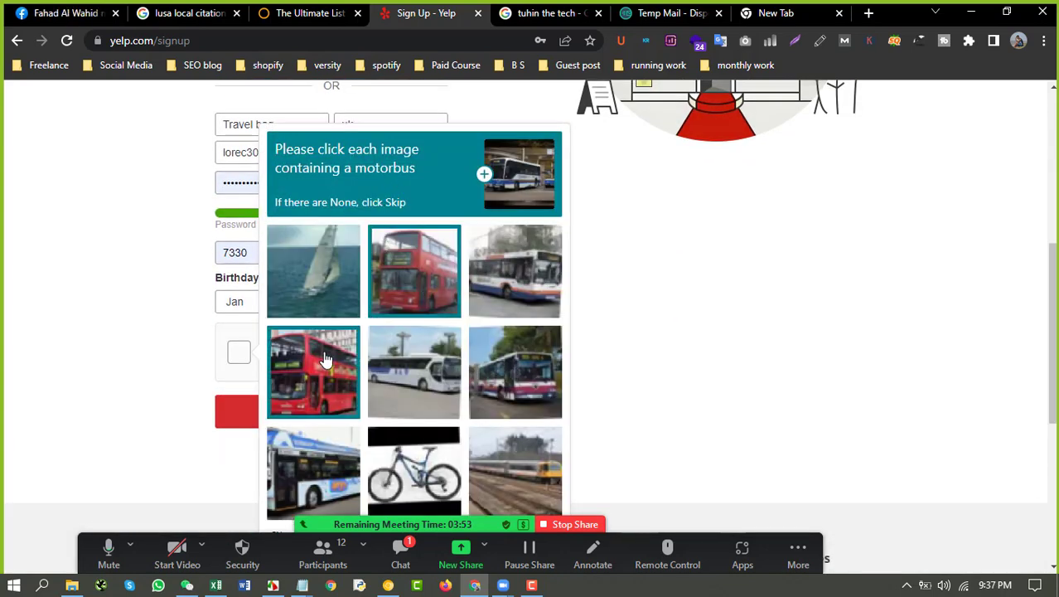
click(521, 265)
click(502, 352)
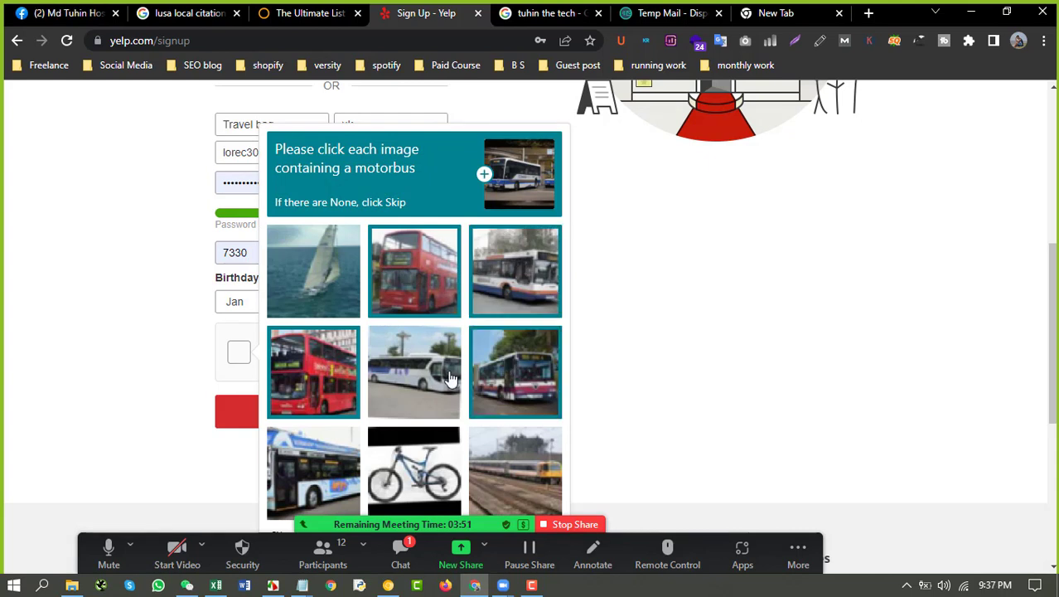
click(428, 389)
scroll(429, 389, down, 1)
scroll(429, 390, down, 1)
click(329, 328)
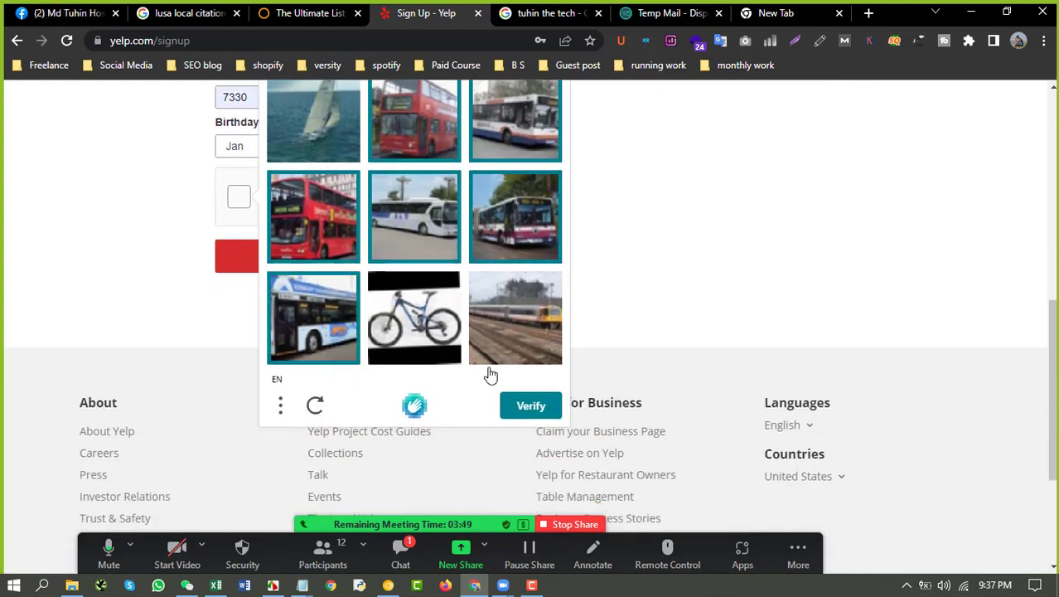
click(529, 406)
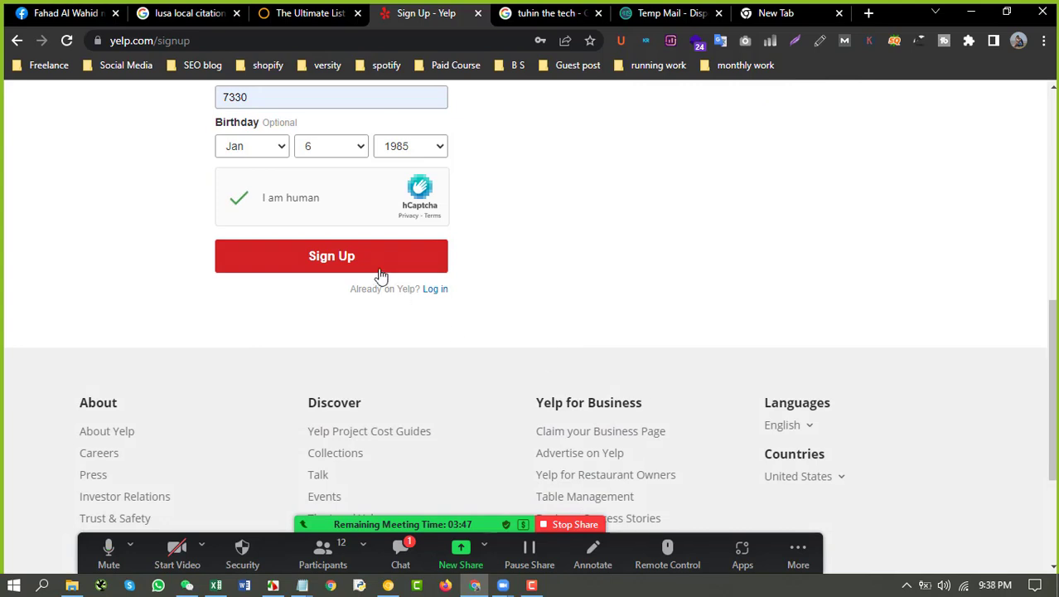
scroll(489, 317, up, 2)
click(380, 414)
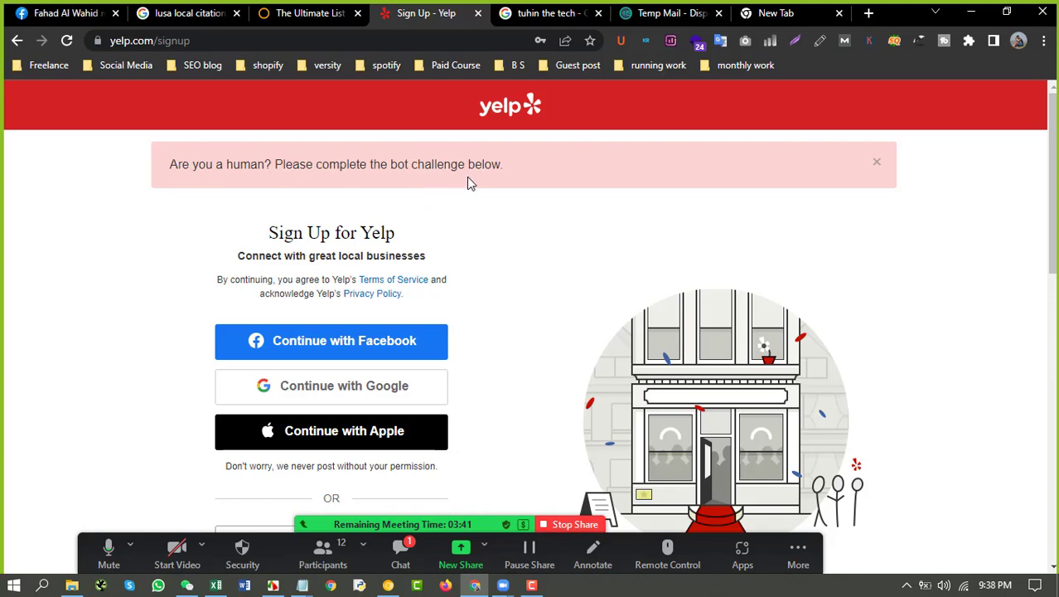
Complete the boat image challenge (speedboat, yacht, cruise ship) and resubmit the sign-up
scroll(399, 261, down, 5)
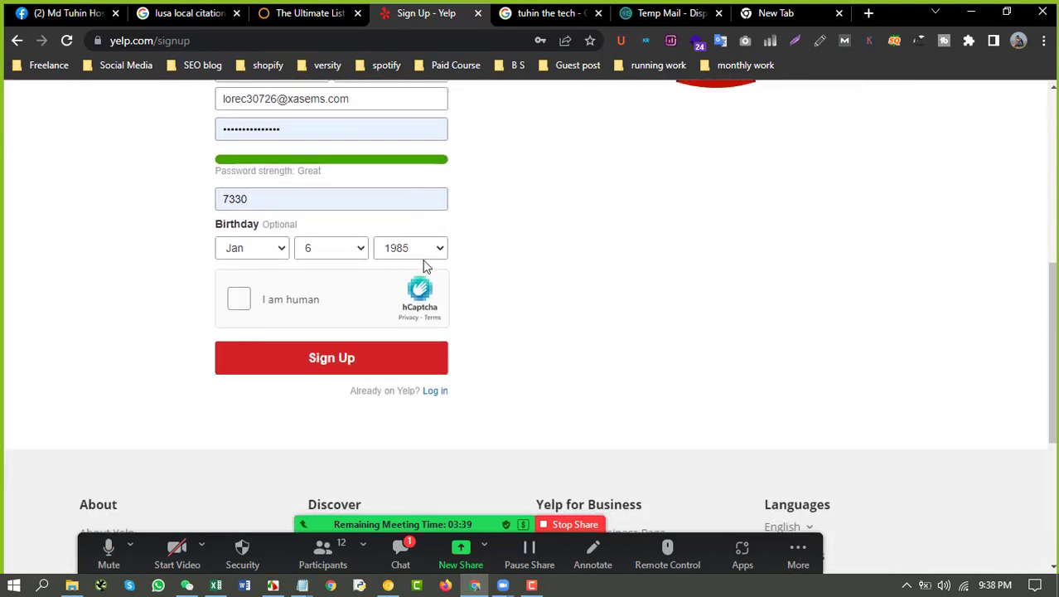
click(240, 296)
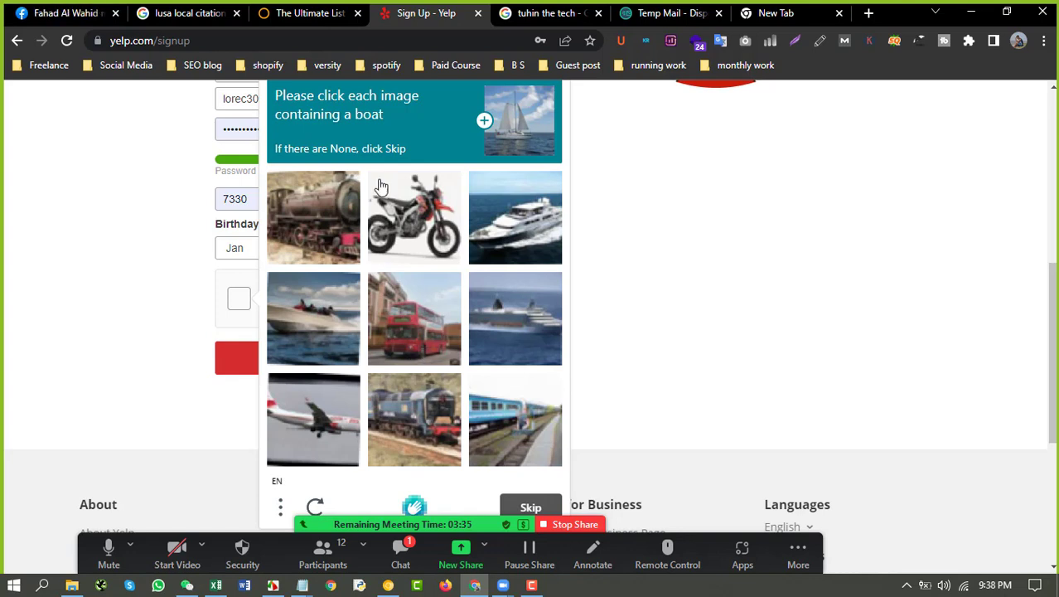
click(317, 328)
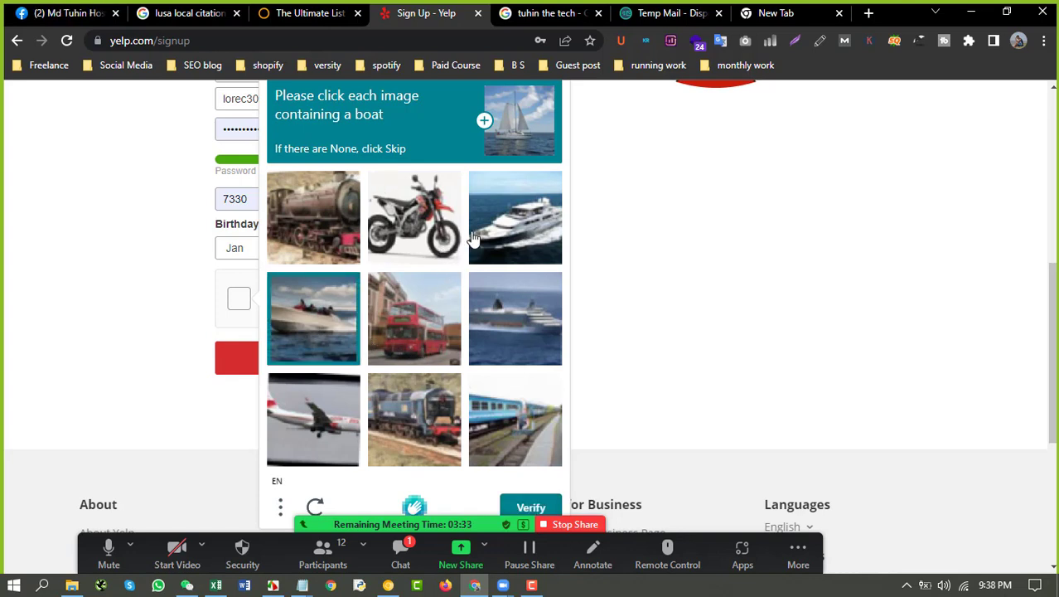
click(508, 227)
click(507, 307)
scroll(339, 368, down, 2)
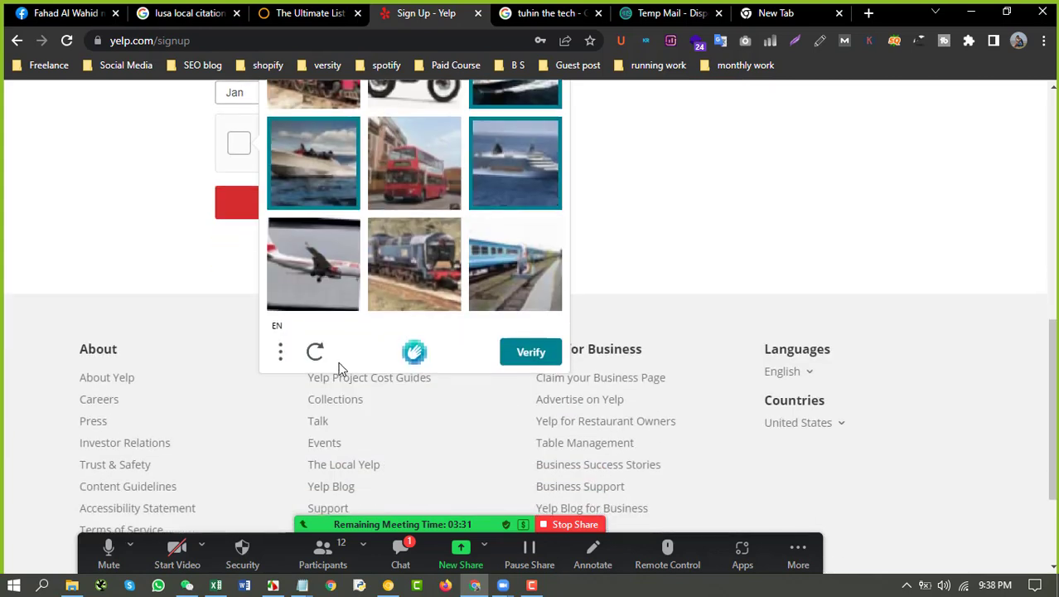
click(525, 353)
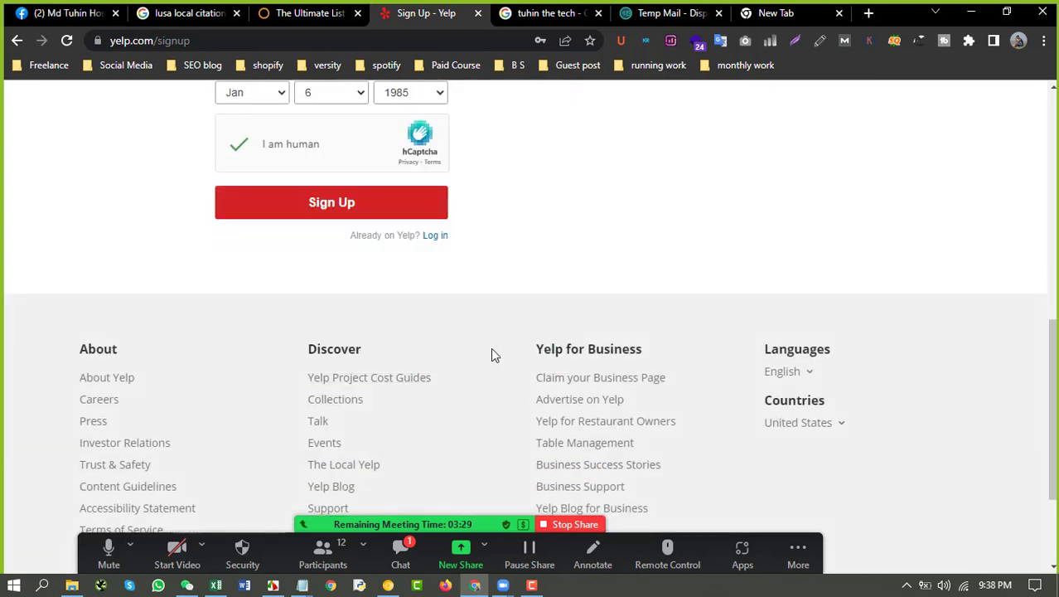
click(352, 290)
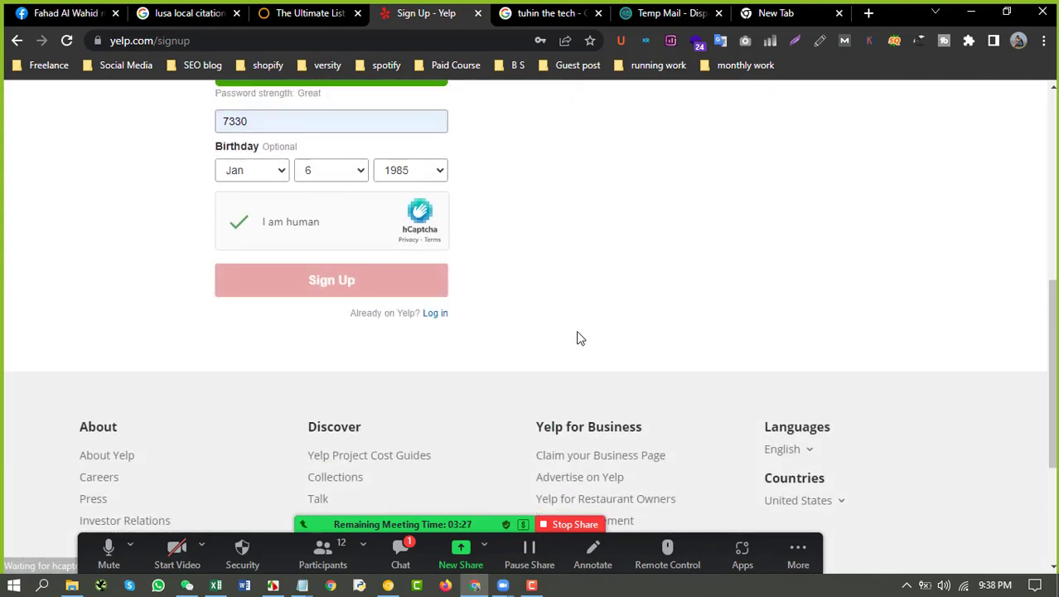
Pass the airplane image challenge and submit the Yelp sign-up form again
scroll(551, 336, down, 4)
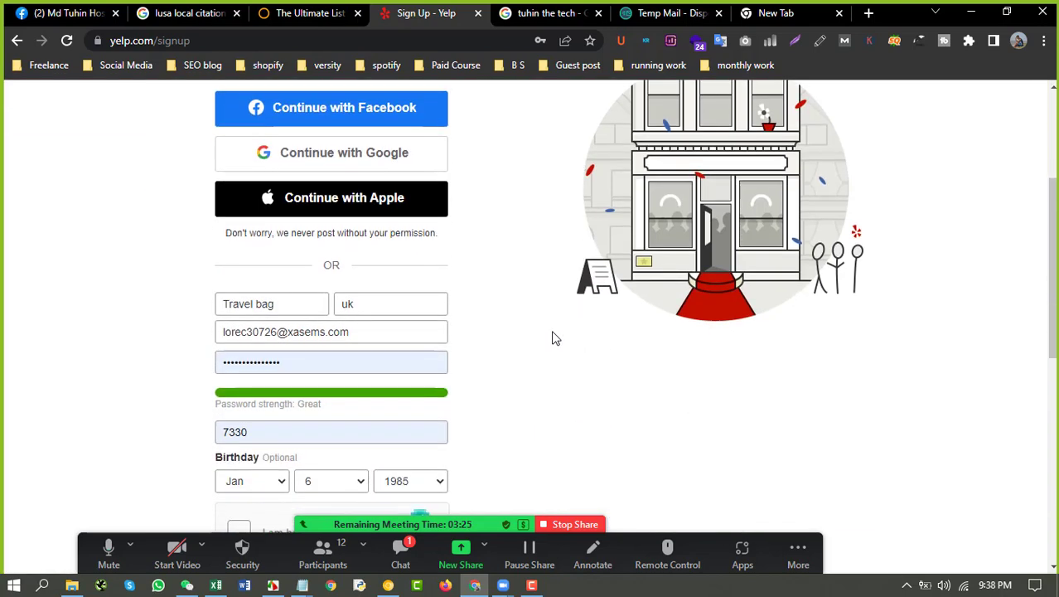
click(237, 376)
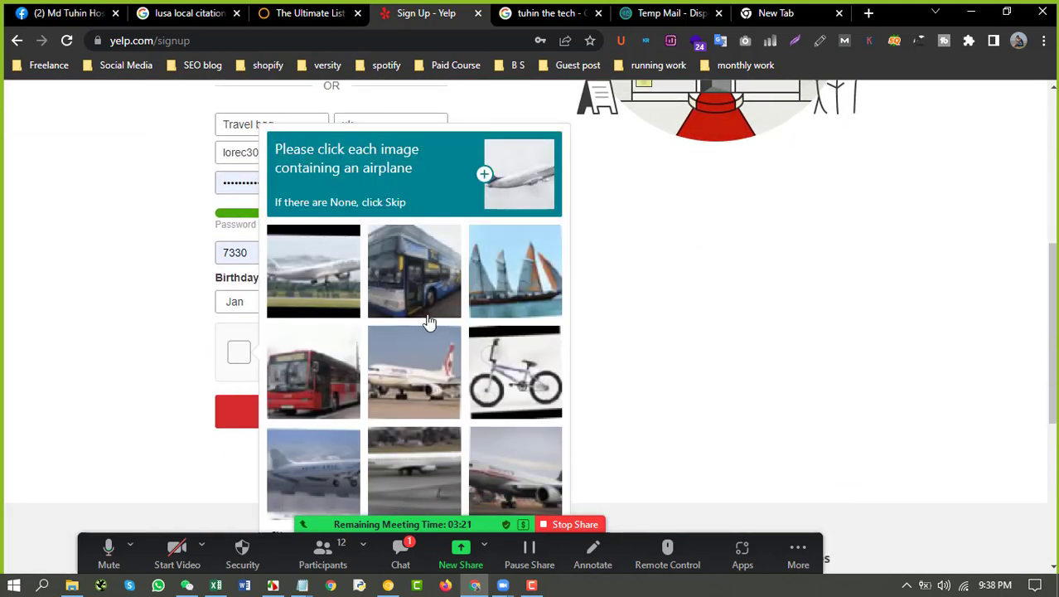
click(349, 298)
click(413, 366)
scroll(464, 352, down, 2)
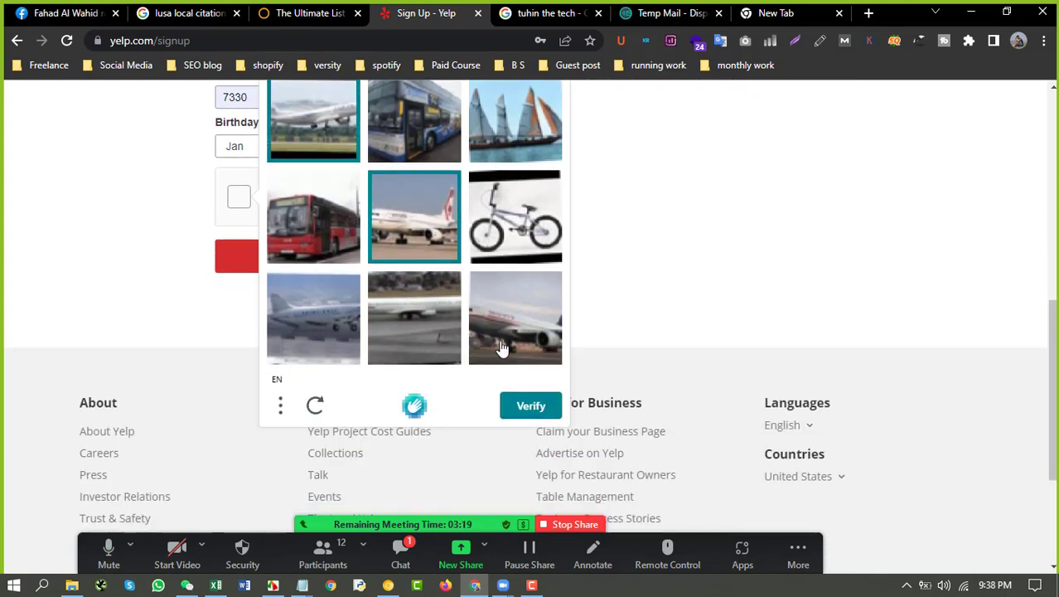
click(514, 335)
click(453, 330)
click(338, 331)
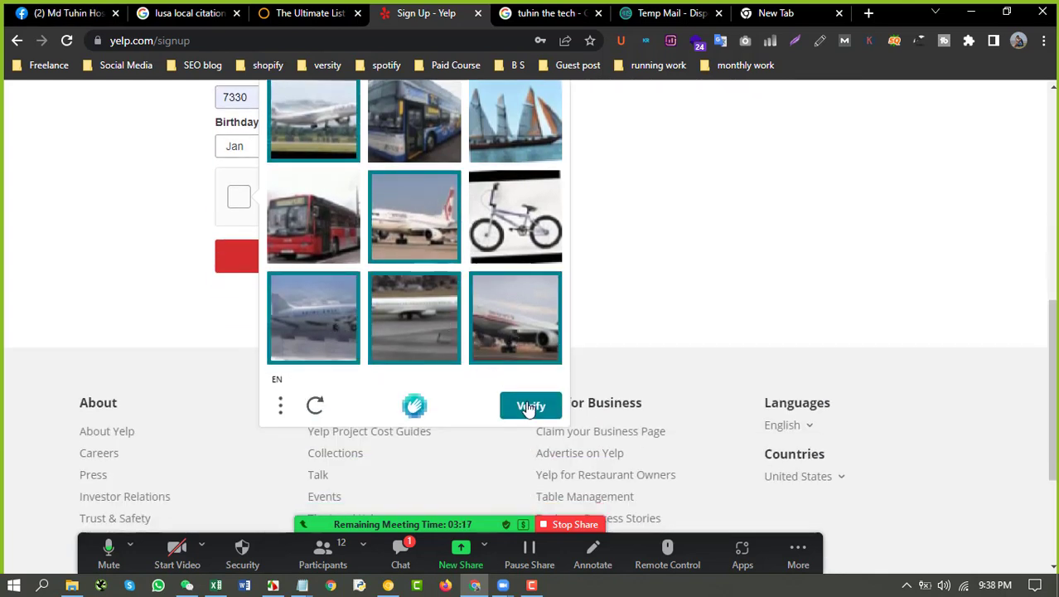
click(508, 399)
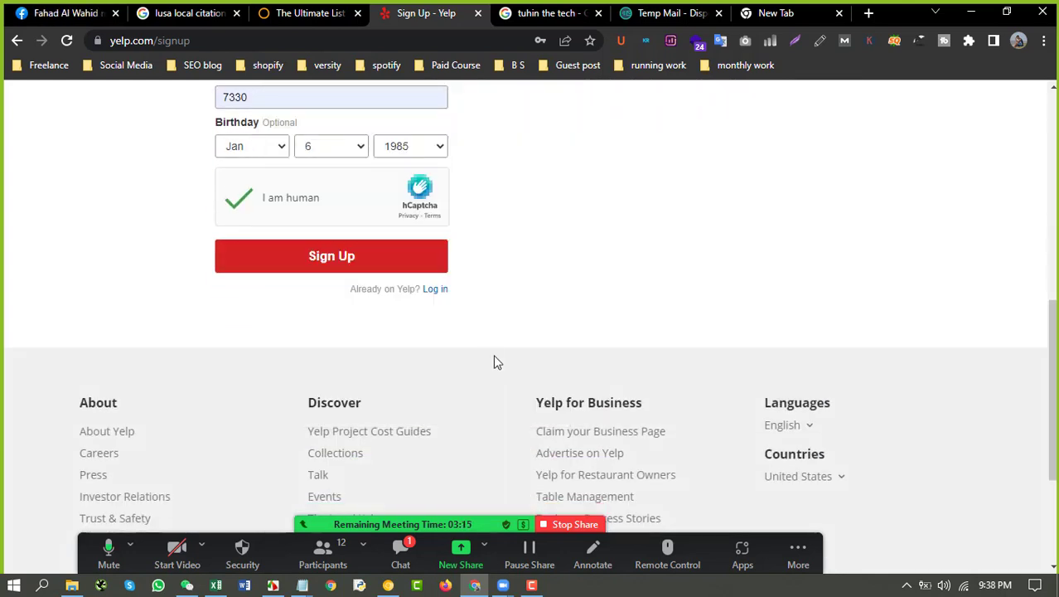
click(346, 264)
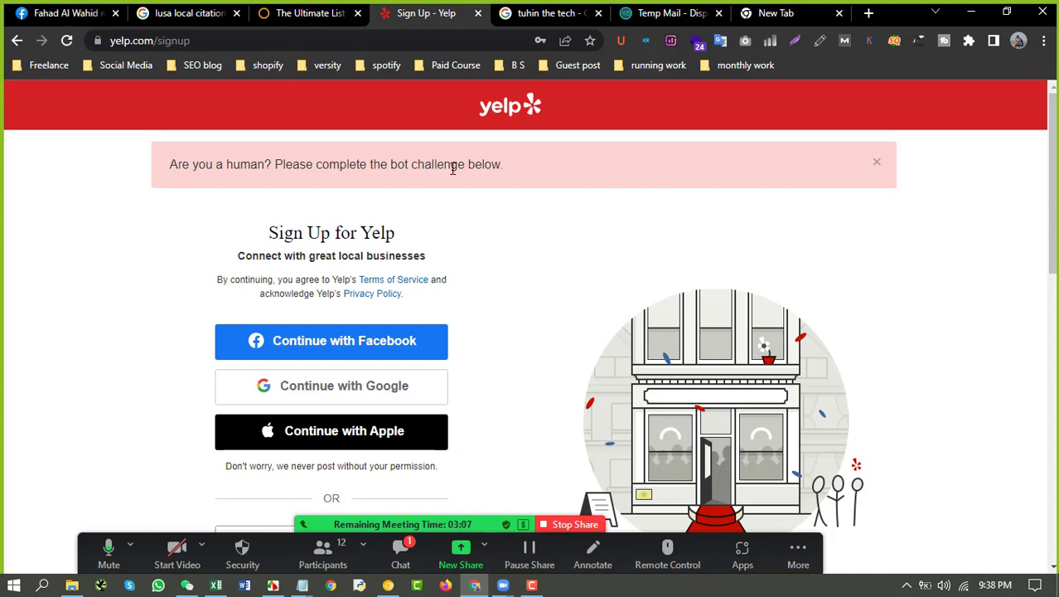
Browse Omnicore's US citation sources table, from Places on Apple Maps (99) to Bing (93)
click(323, 10)
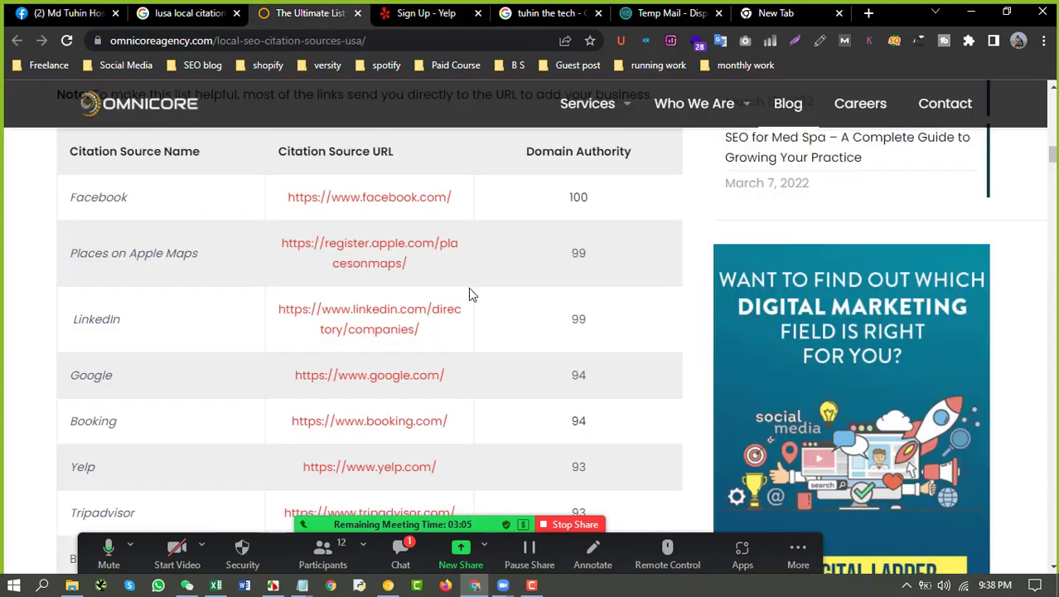
scroll(463, 358, down, 4)
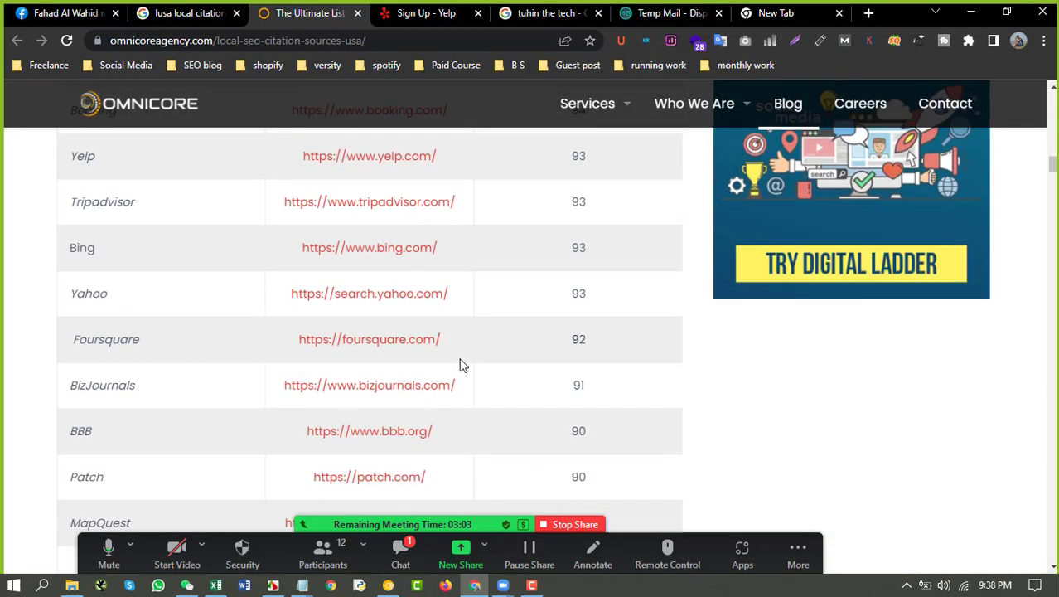
scroll(462, 364, down, 1)
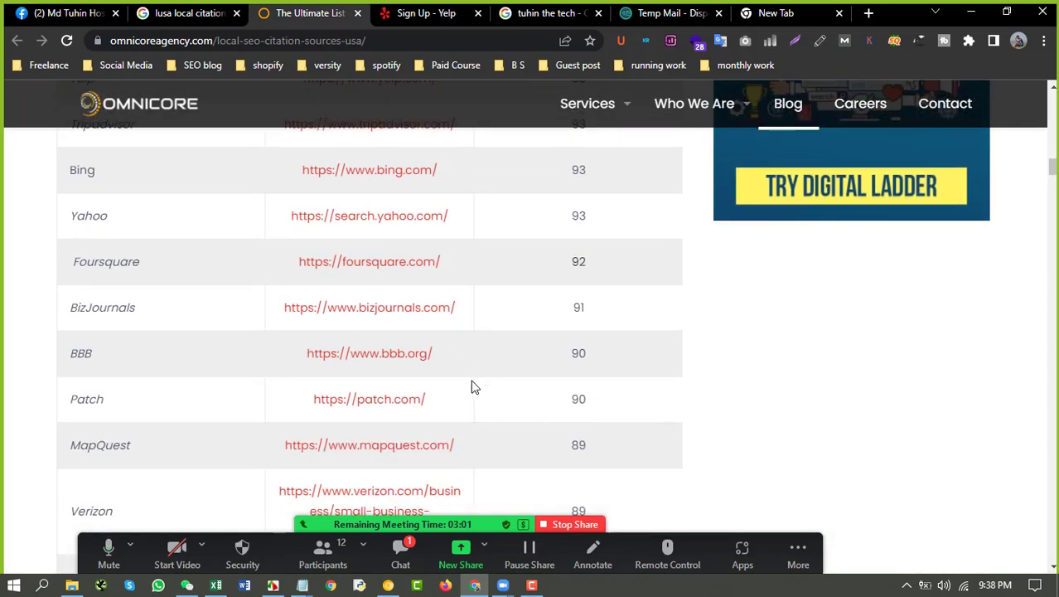
scroll(475, 387, down, 3)
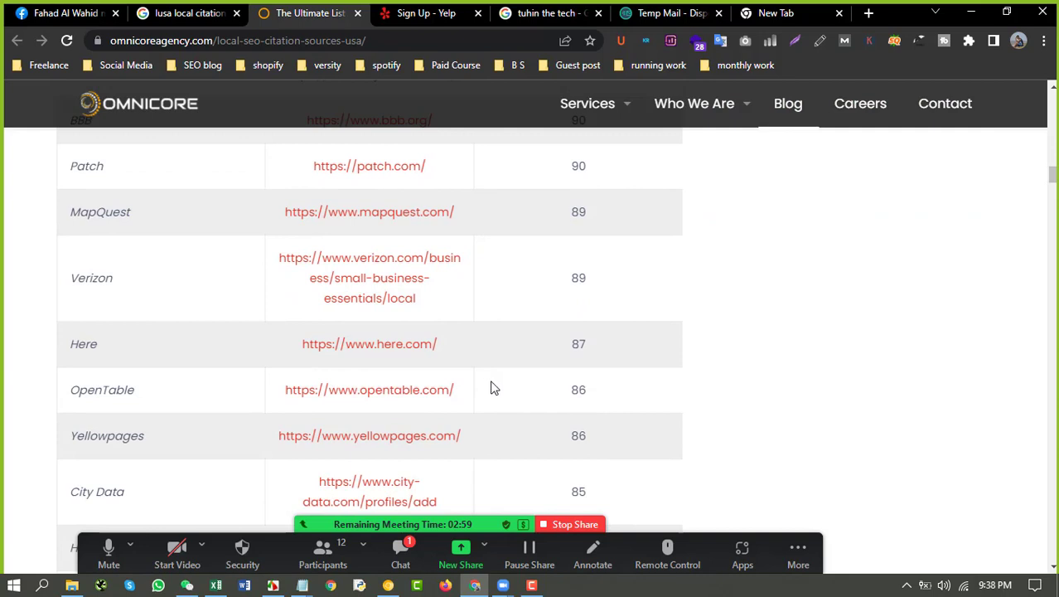
scroll(496, 388, down, 1)
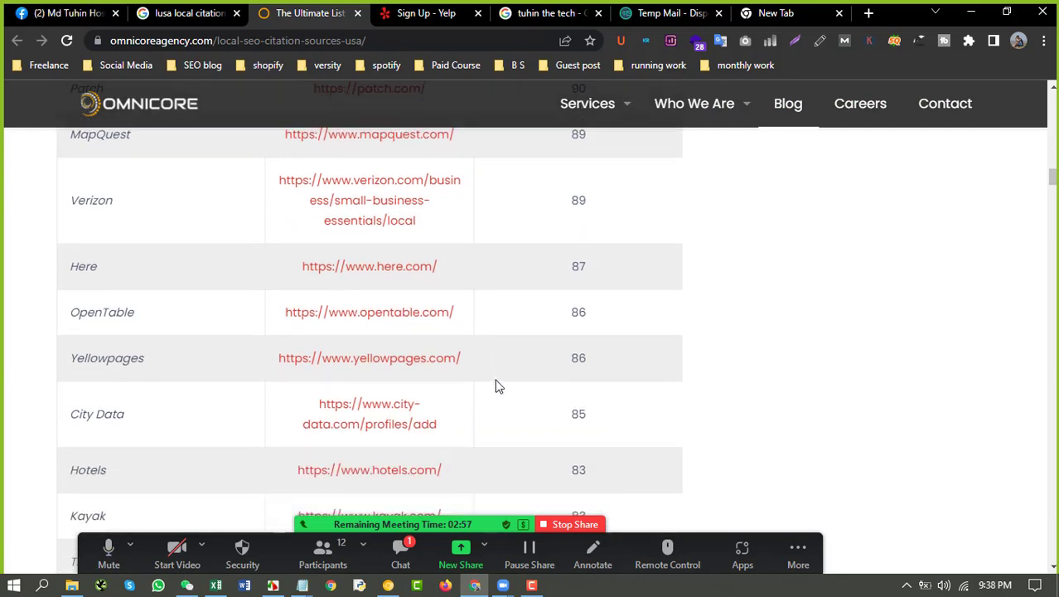
scroll(495, 386, down, 1)
scroll(452, 400, down, 2)
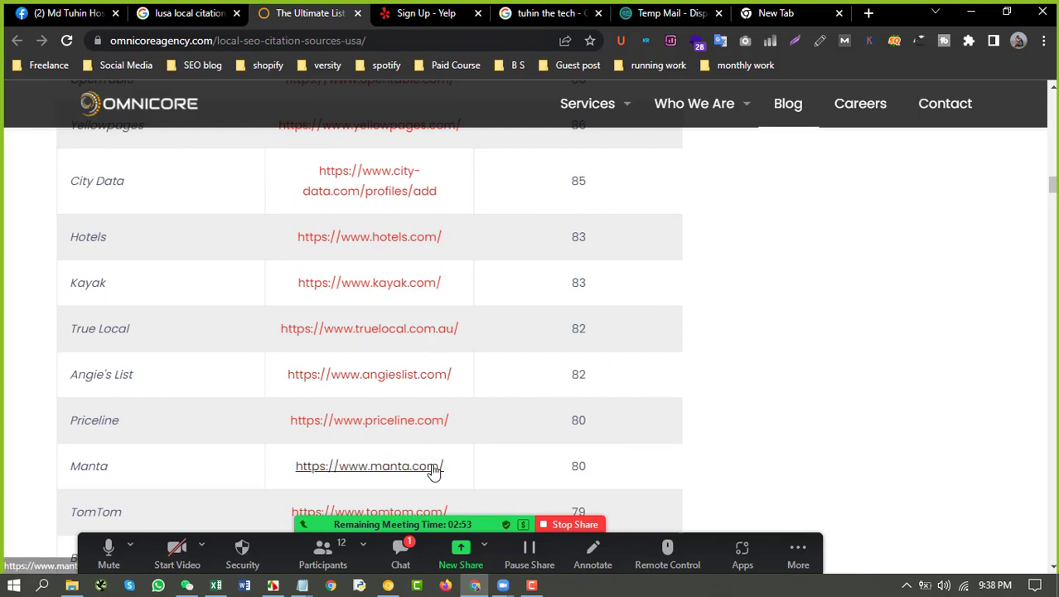
scroll(434, 469, down, 2)
scroll(439, 372, down, 2)
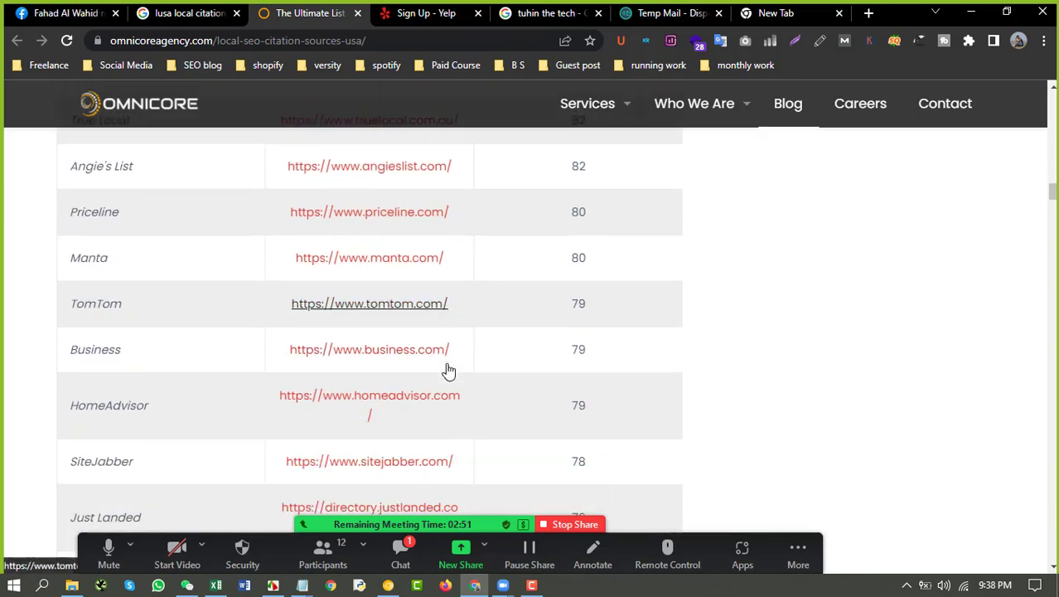
scroll(474, 352, down, 1)
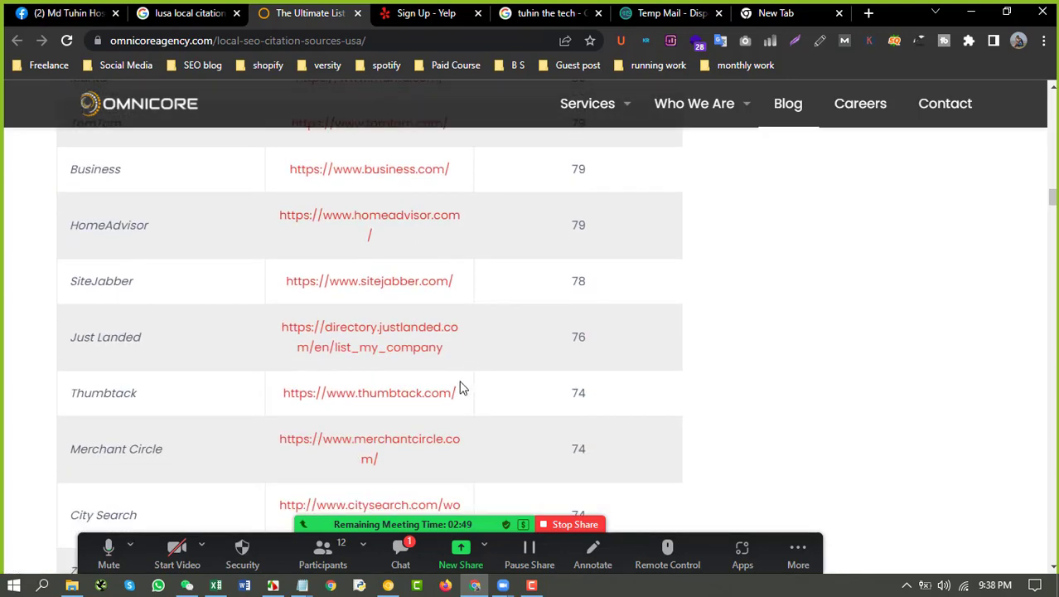
scroll(466, 347, up, 10)
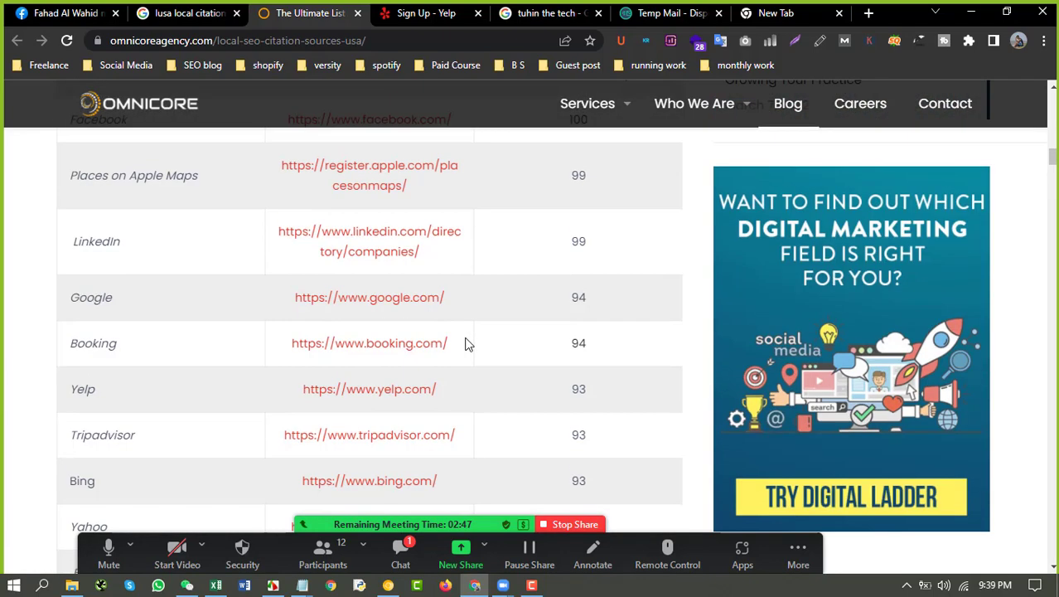
scroll(466, 345, up, 2)
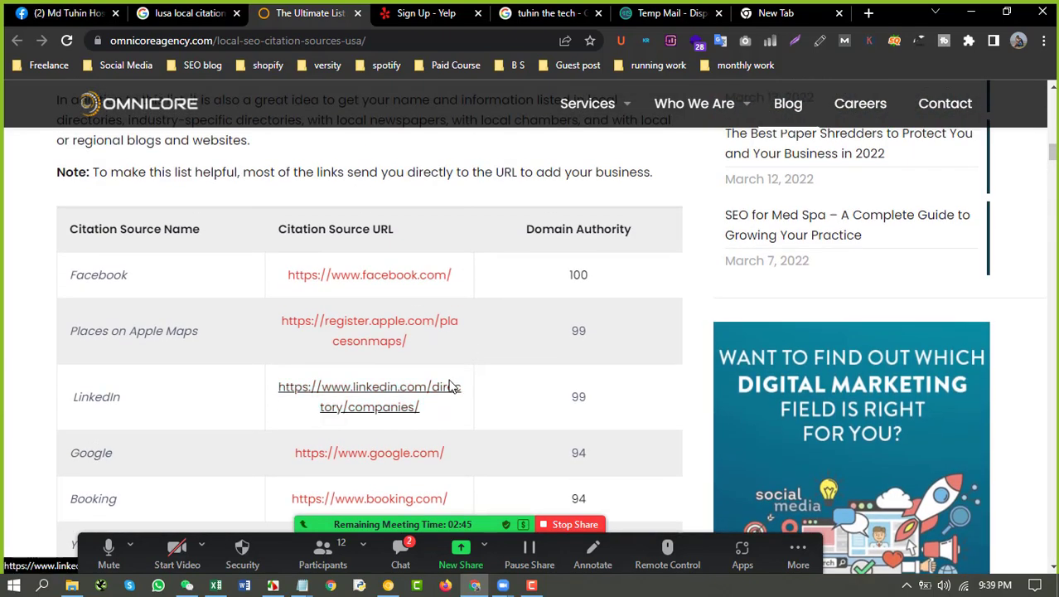
scroll(467, 399, down, 2)
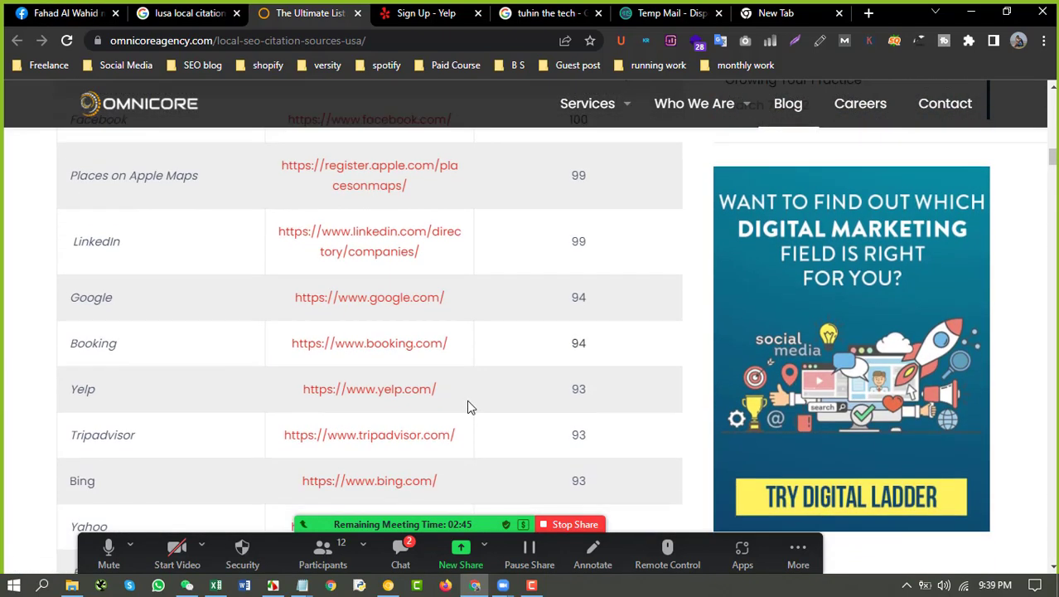
Open the Booking.com link in a new tab, then return to the Yelp sign-up
middle_click(419, 346)
click(394, 10)
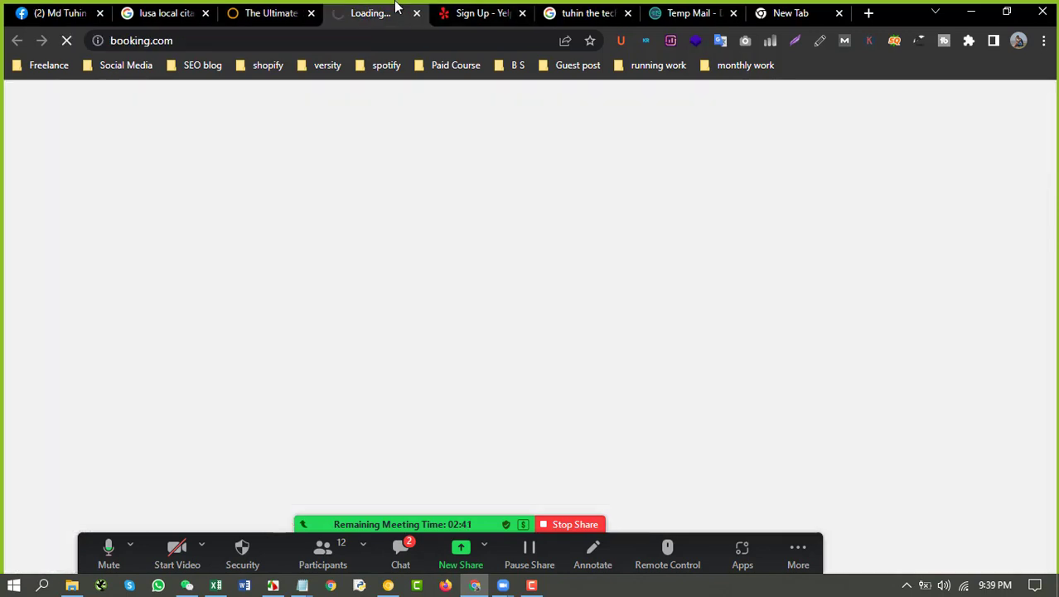
click(472, 10)
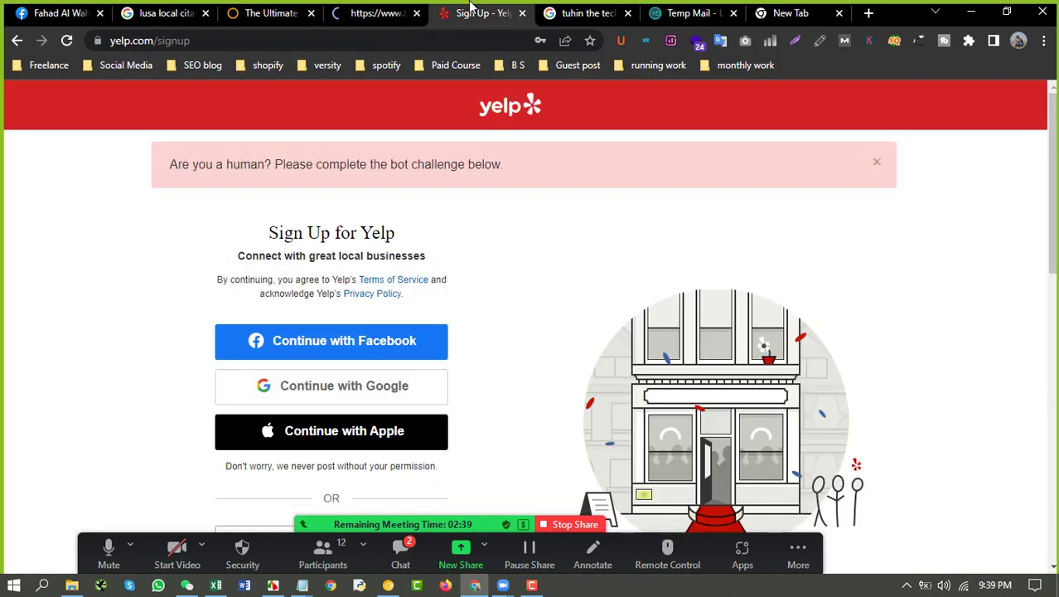
Pass the fire-truck image challenge and resubmit the Yelp sign-up form
scroll(445, 231, down, 2)
scroll(335, 363, down, 2)
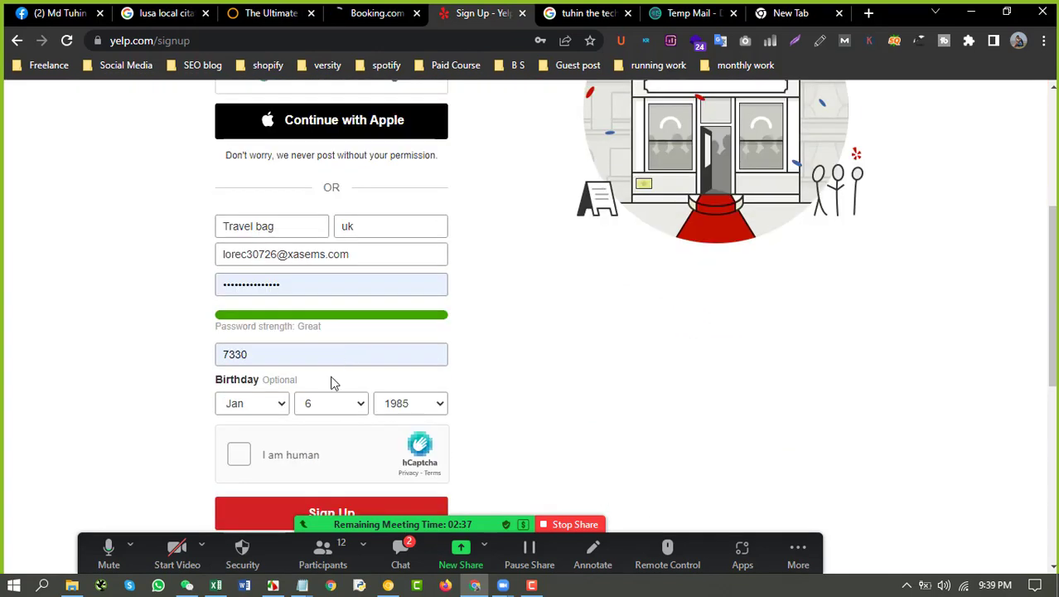
click(247, 452)
scroll(286, 442, down, 4)
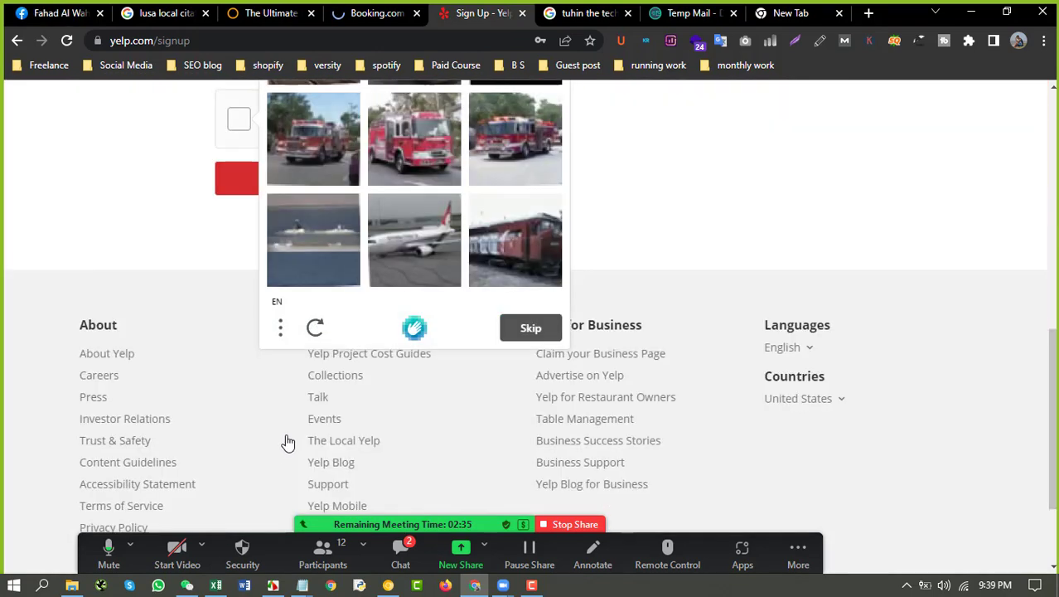
scroll(394, 336, up, 2)
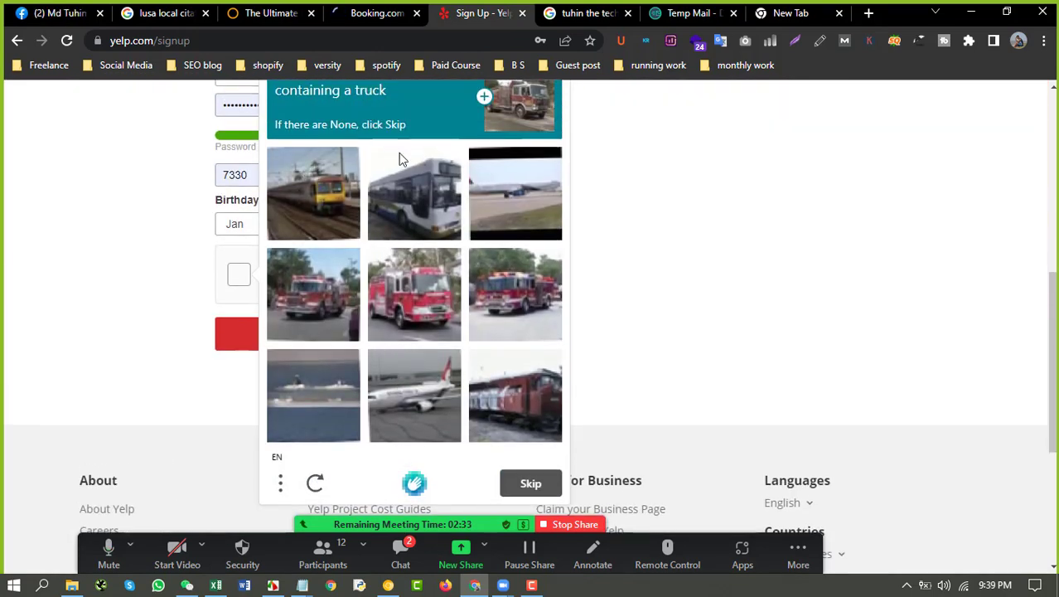
click(327, 297)
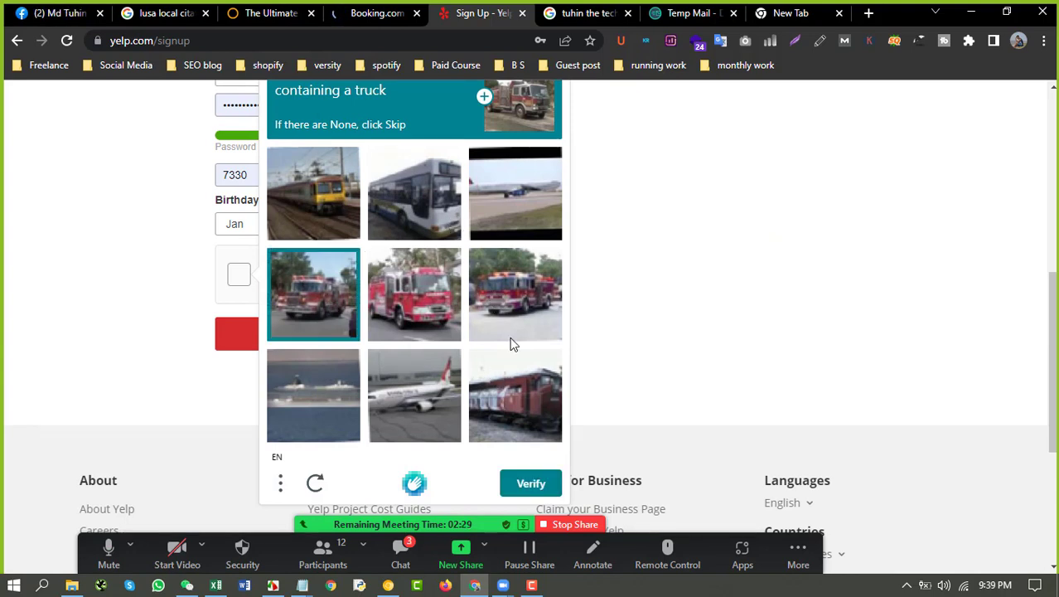
click(517, 290)
click(448, 292)
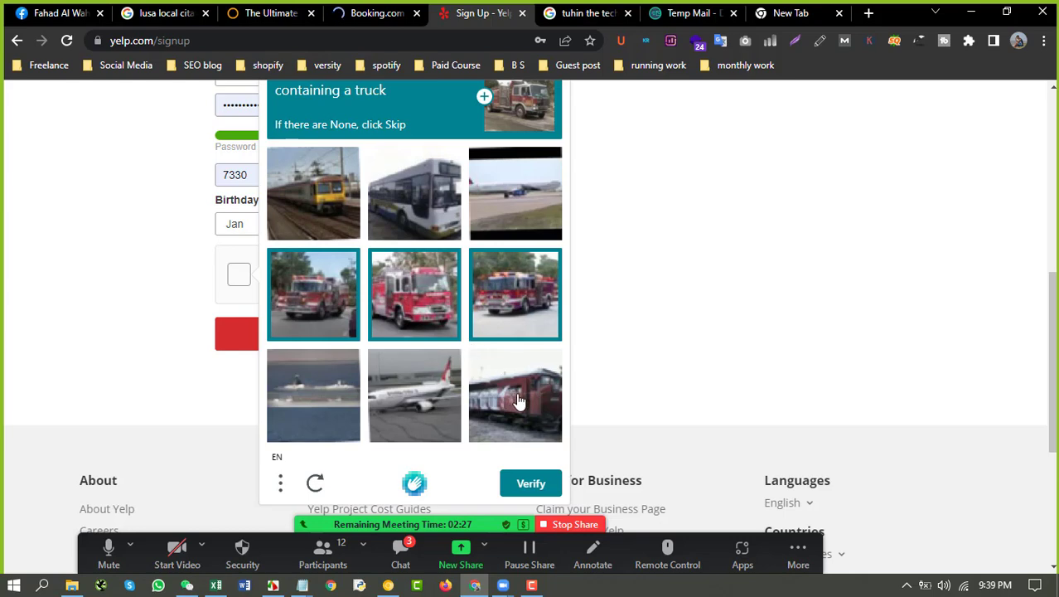
click(531, 486)
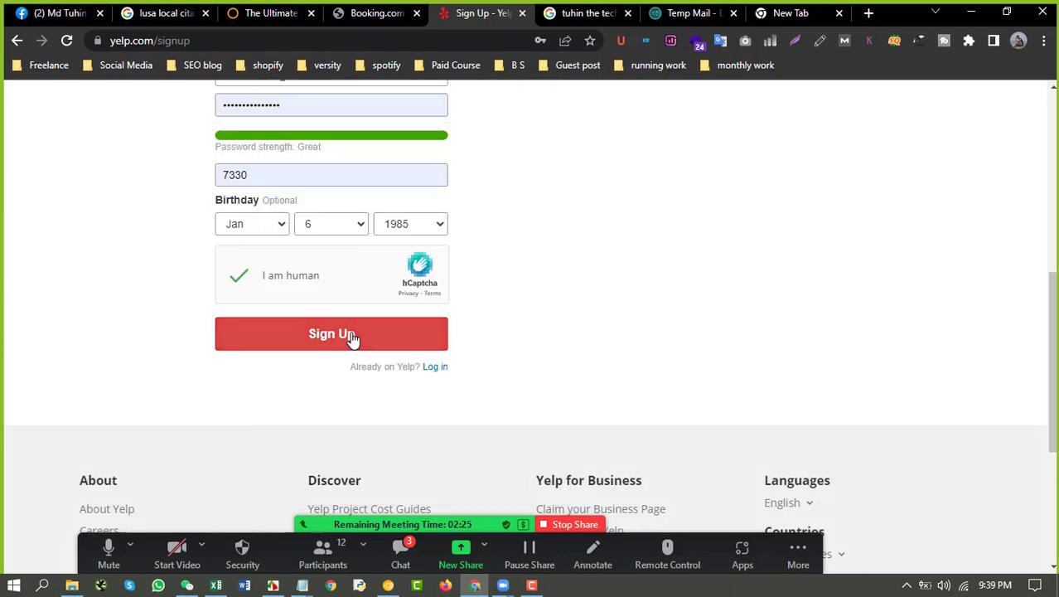
click(352, 335)
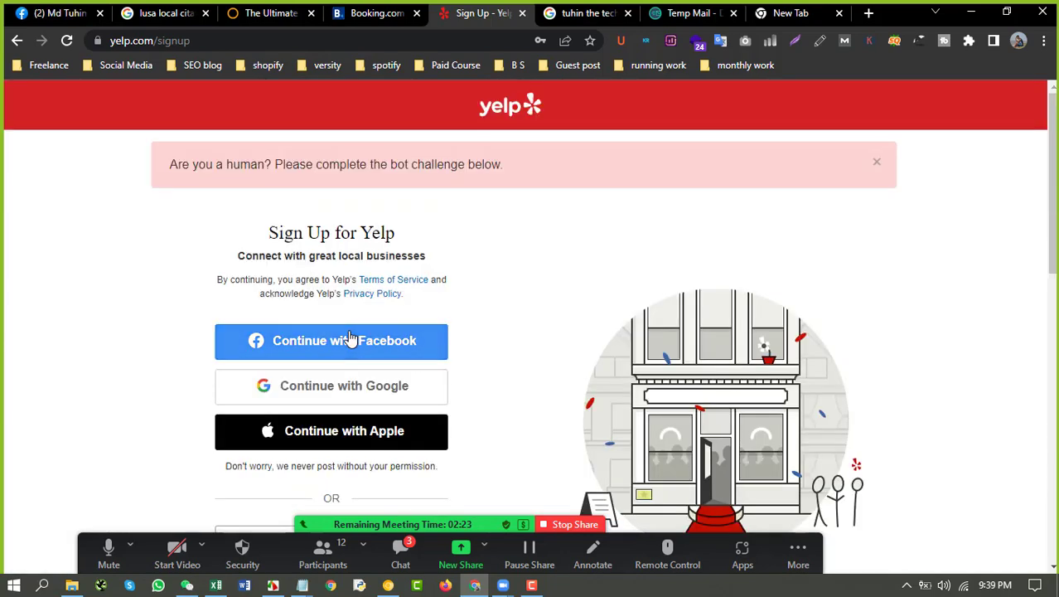
Check the temporary inbox for new mail, then close the Yelp tab
click(689, 13)
scroll(557, 356, down, 5)
scroll(557, 362, up, 2)
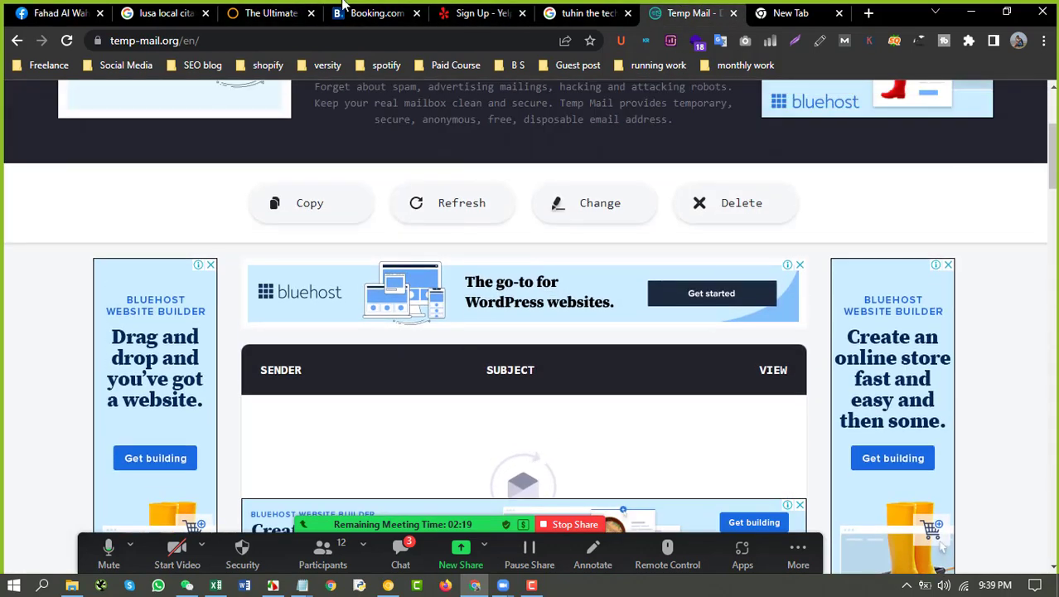
click(504, 8)
click(522, 13)
On Booking.com, dismiss the Google sign-in and waiting-room notices and choose Register
click(378, 13)
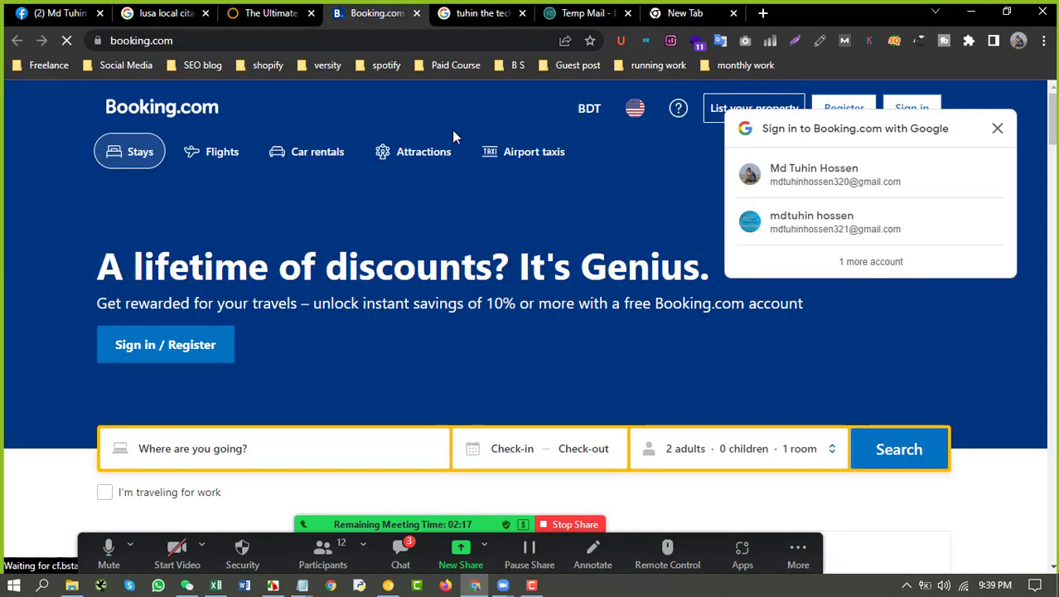
click(997, 129)
click(589, 87)
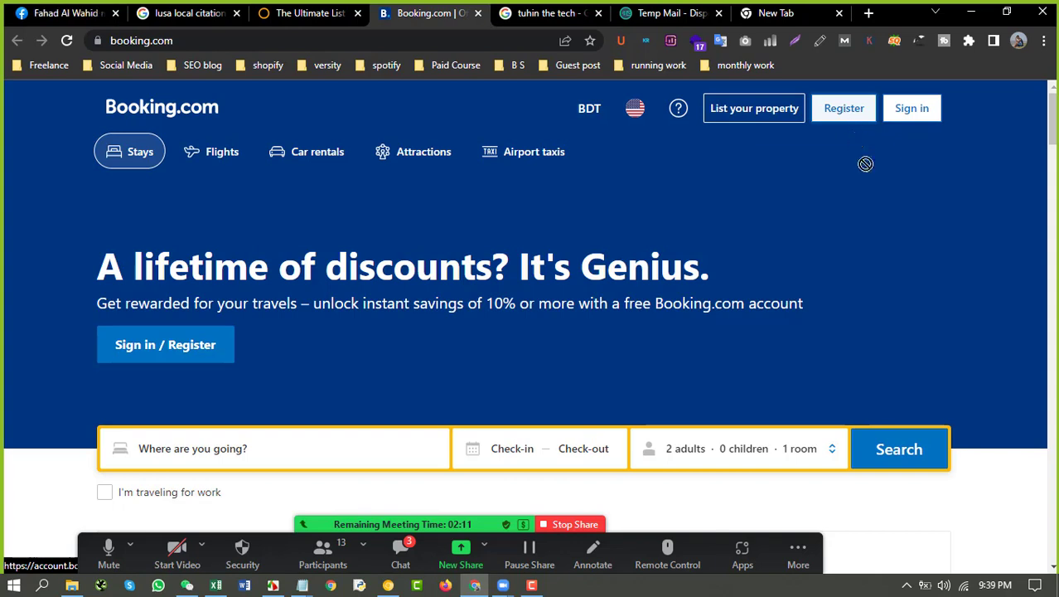
click(851, 112)
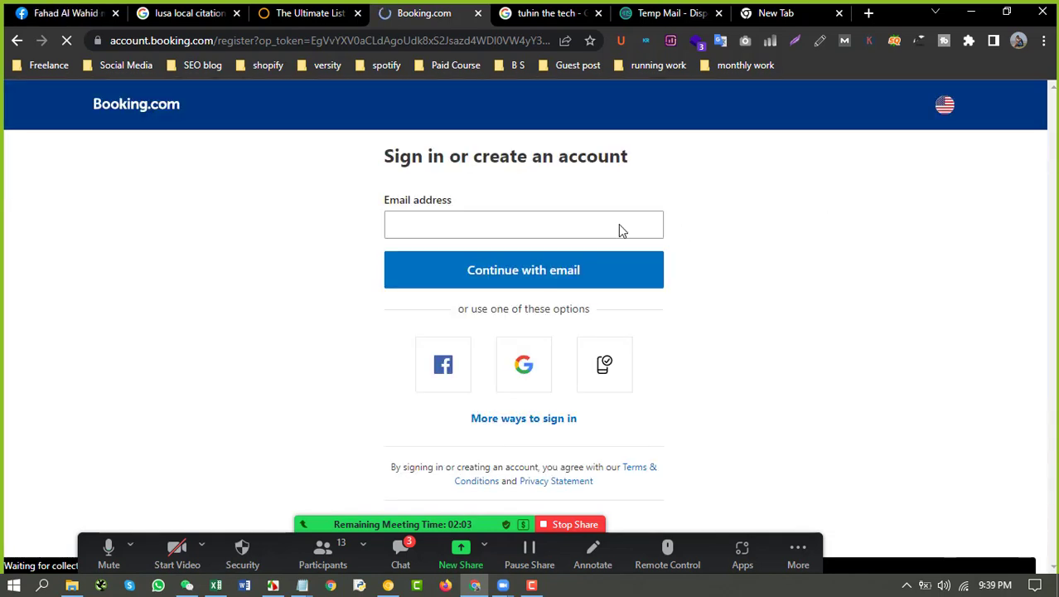
Copy the temporary email address and paste it into Booking.com's email field to continue
click(586, 219)
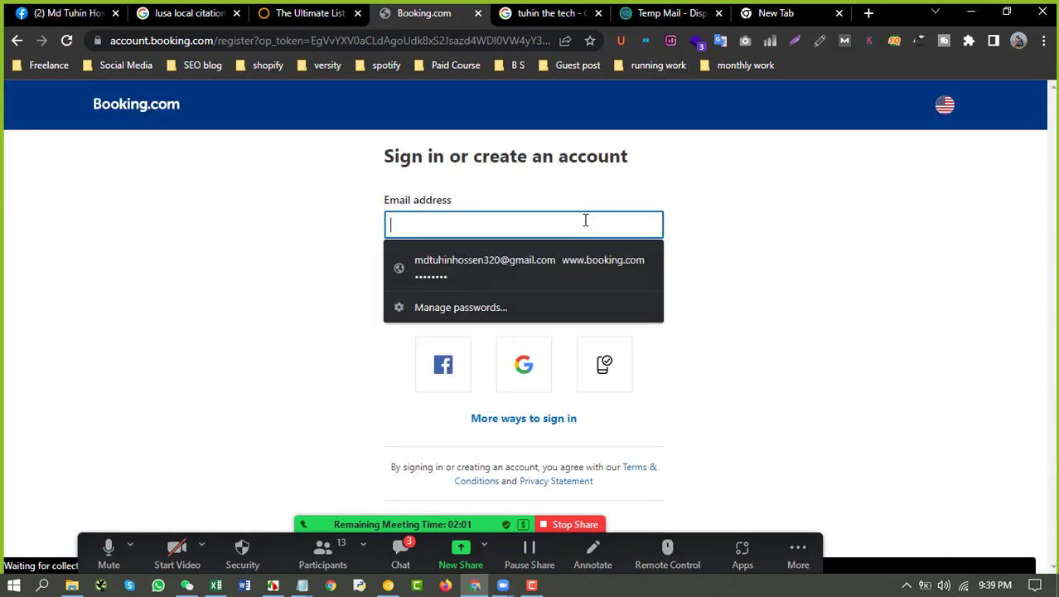
click(655, 10)
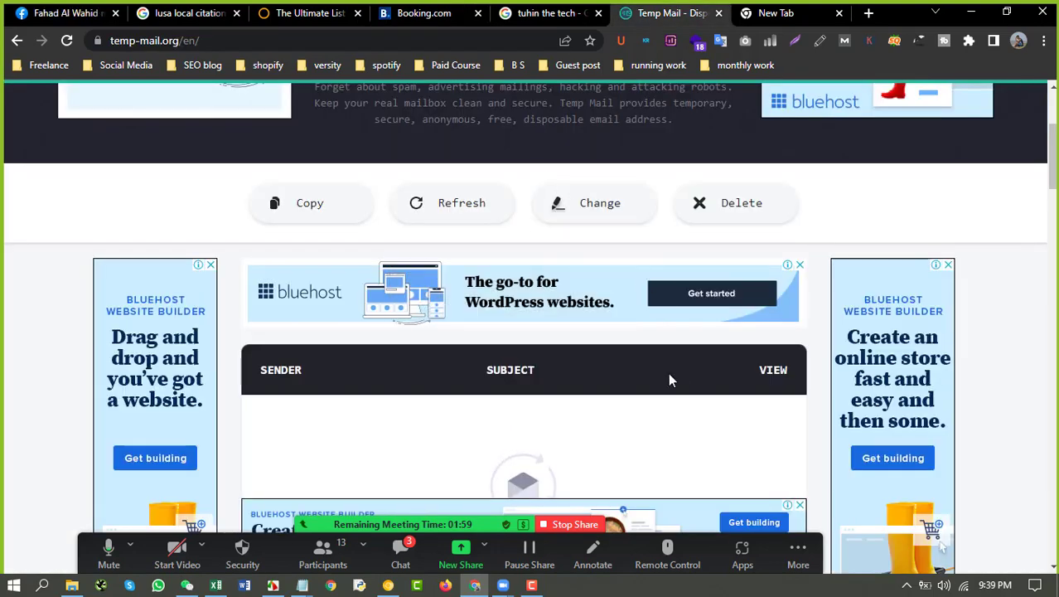
scroll(669, 378, up, 3)
click(687, 253)
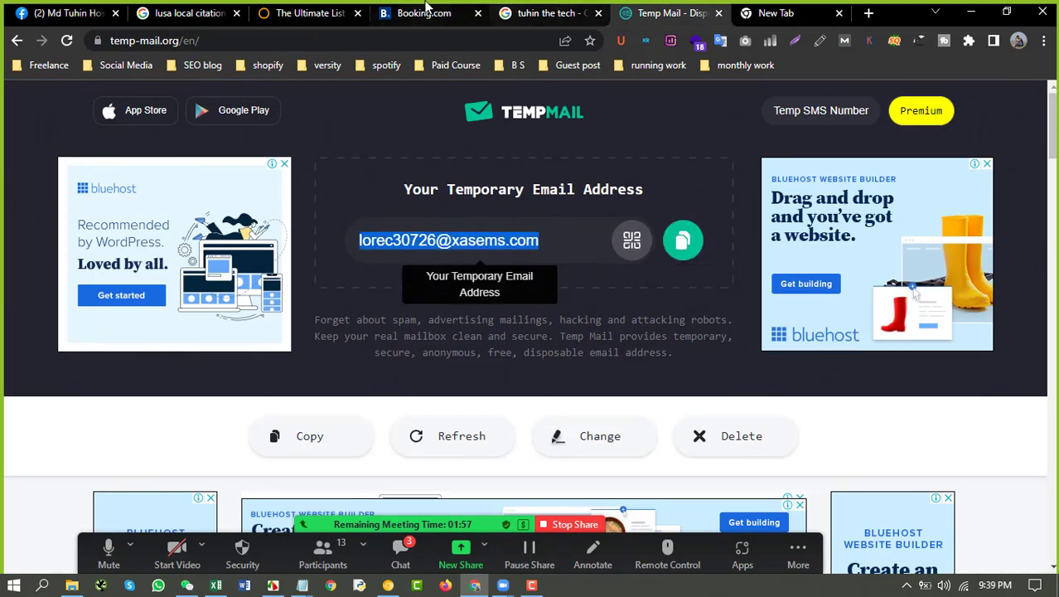
click(423, 12)
click(532, 230)
key(ctrl+v)
click(469, 272)
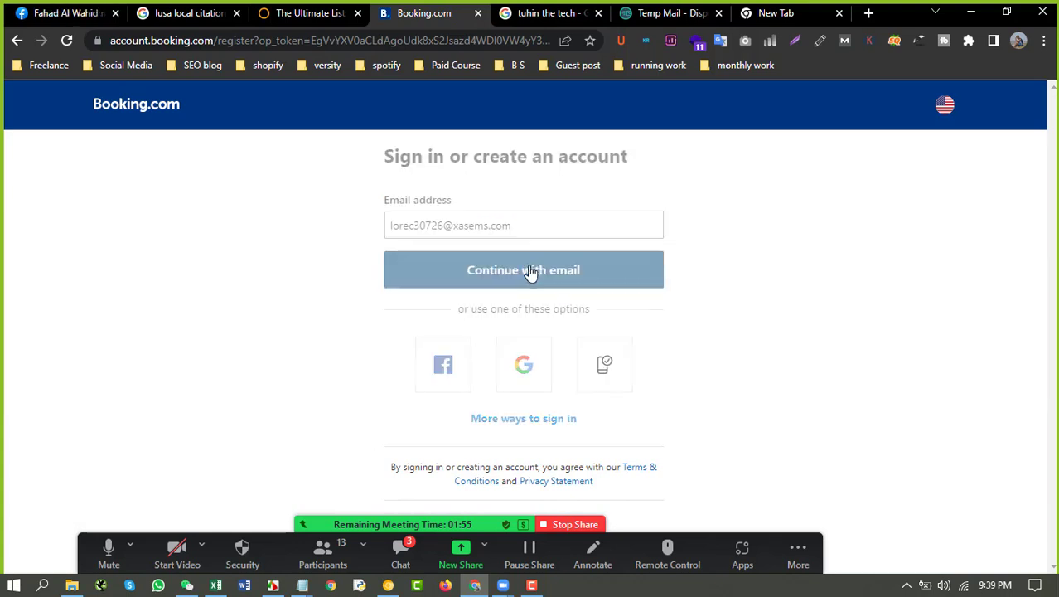
Copy the password from the notes into Password and Confirm password, then create the account
click(534, 264)
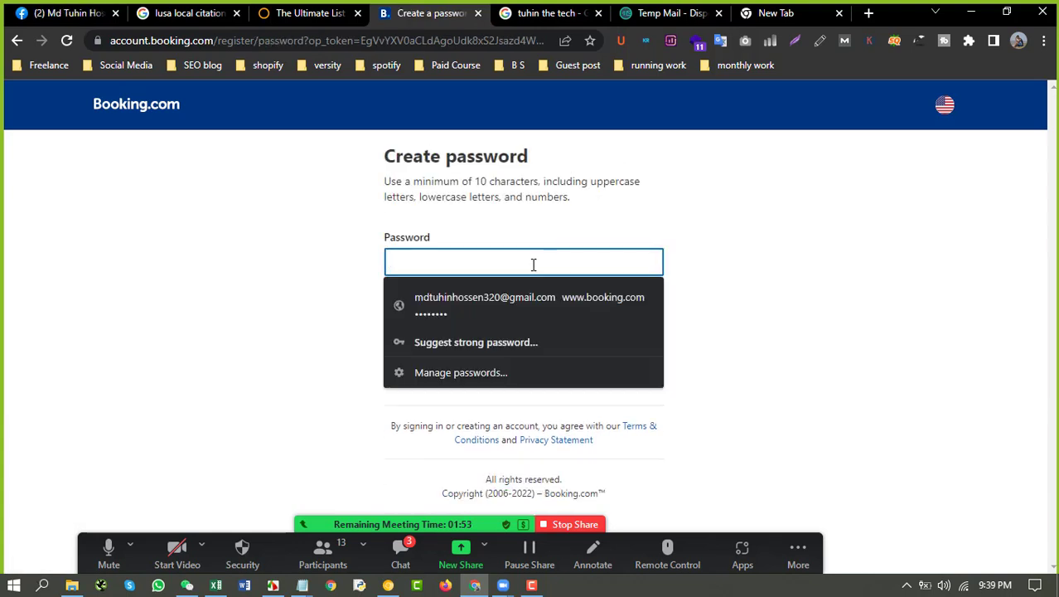
click(303, 586)
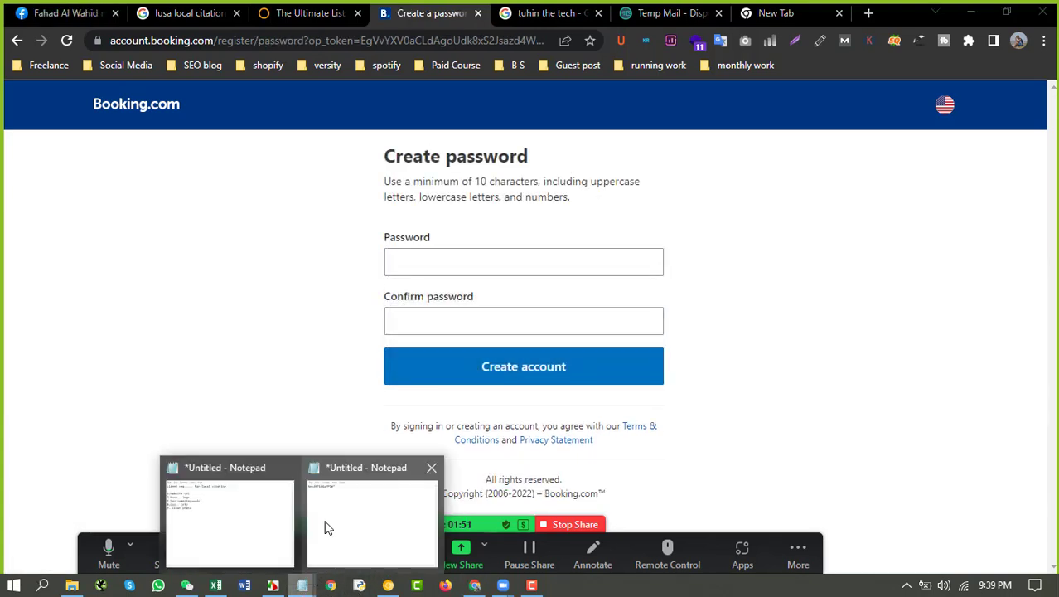
click(327, 522)
drag(489, 164, 329, 158)
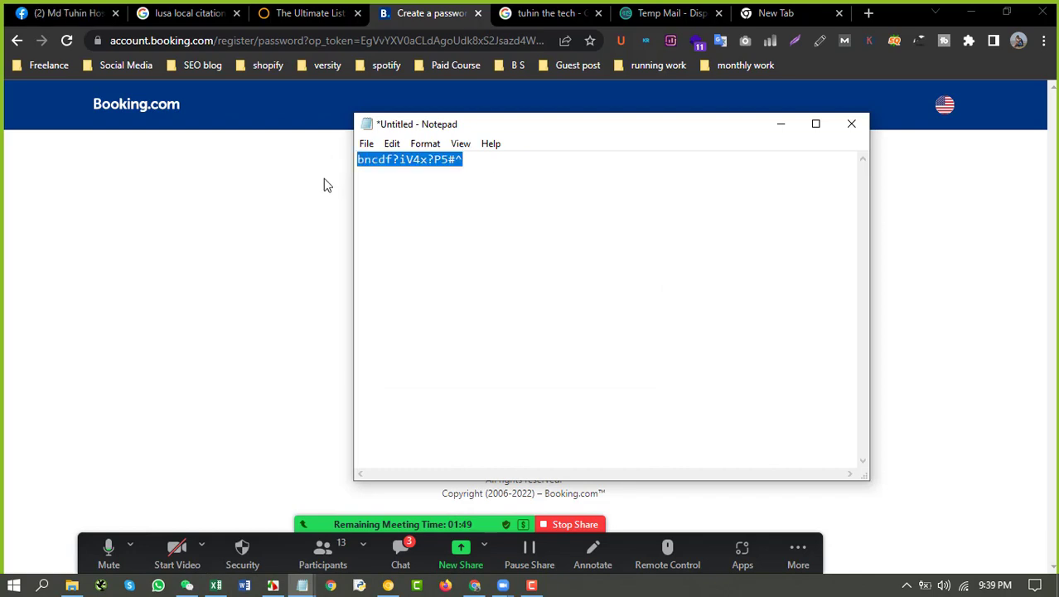
click(272, 250)
click(444, 263)
key(ctrl+v)
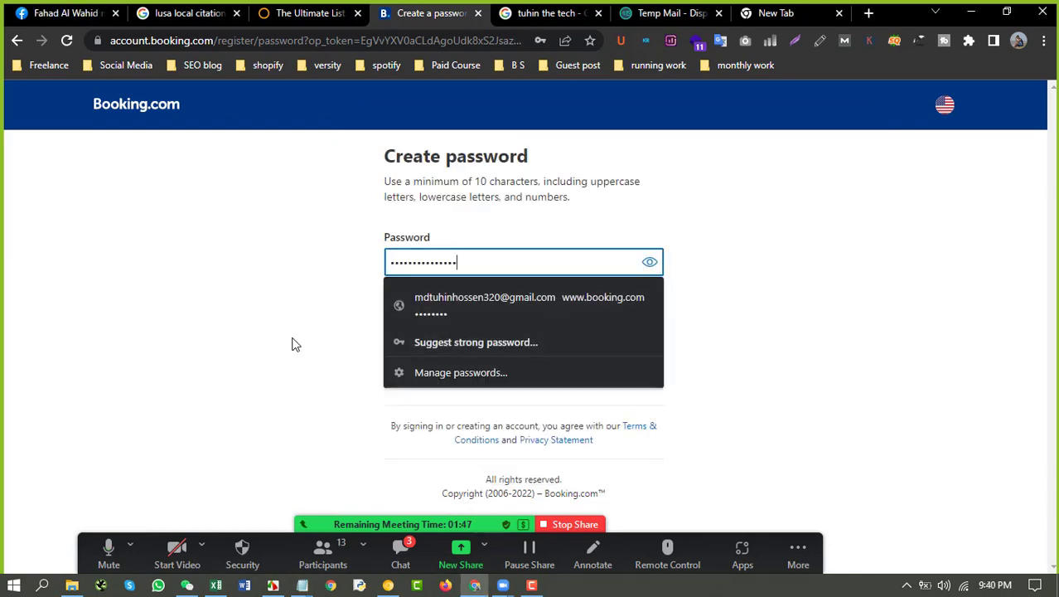
click(443, 316)
key(ctrl+v)
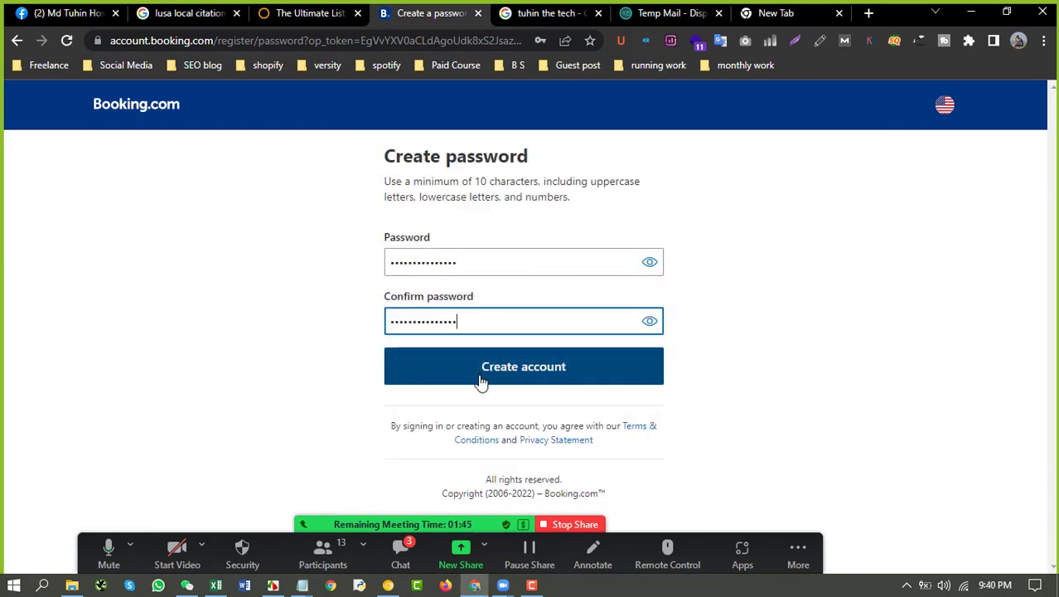
click(479, 378)
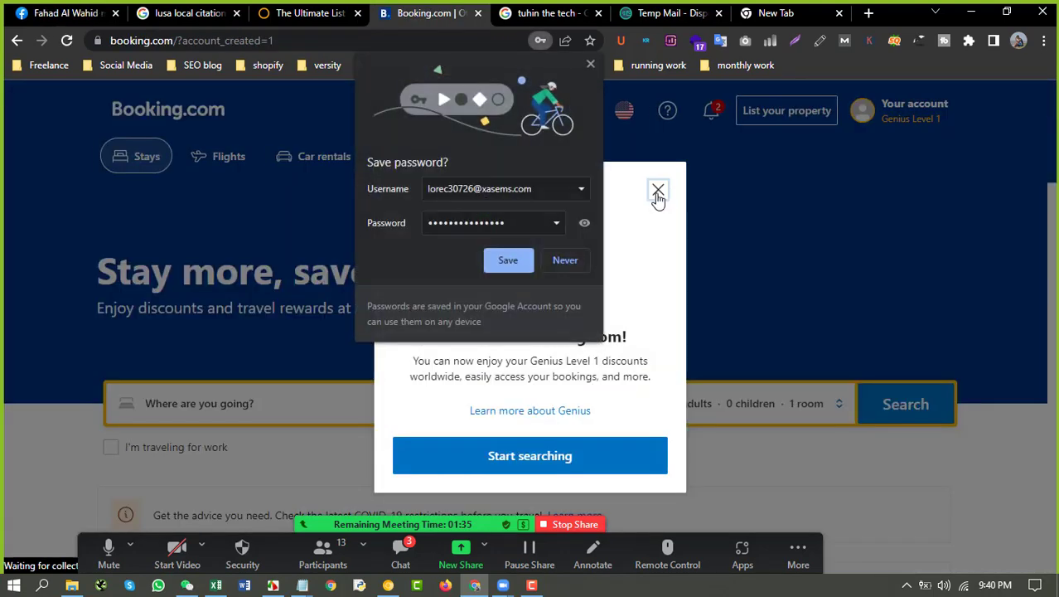
Dismiss the welcome message and save-password offer, then refresh the temporary mail inbox
click(659, 190)
click(566, 261)
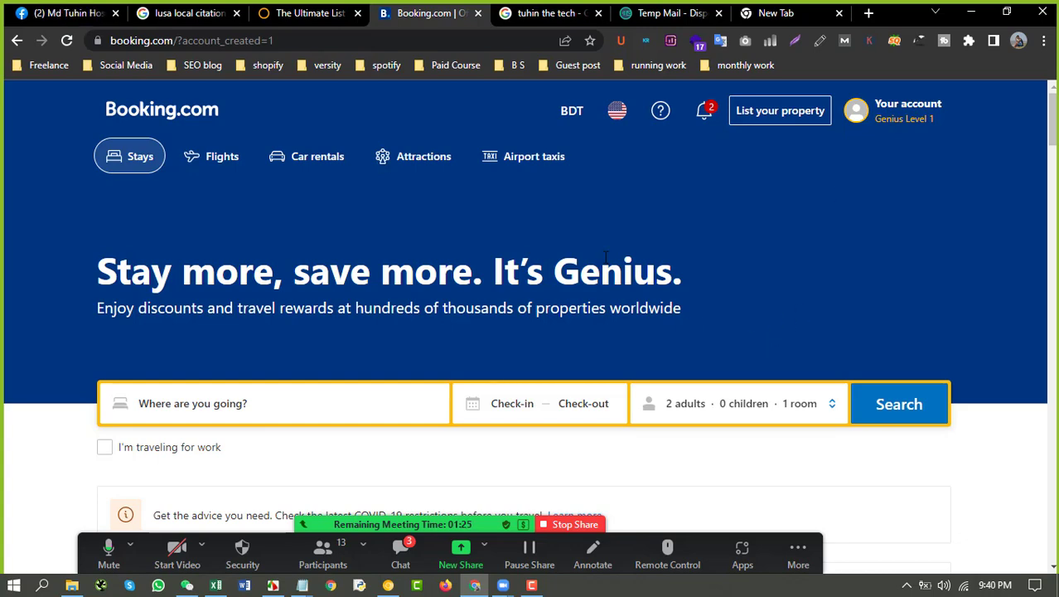
click(659, 12)
scroll(568, 336, down, 4)
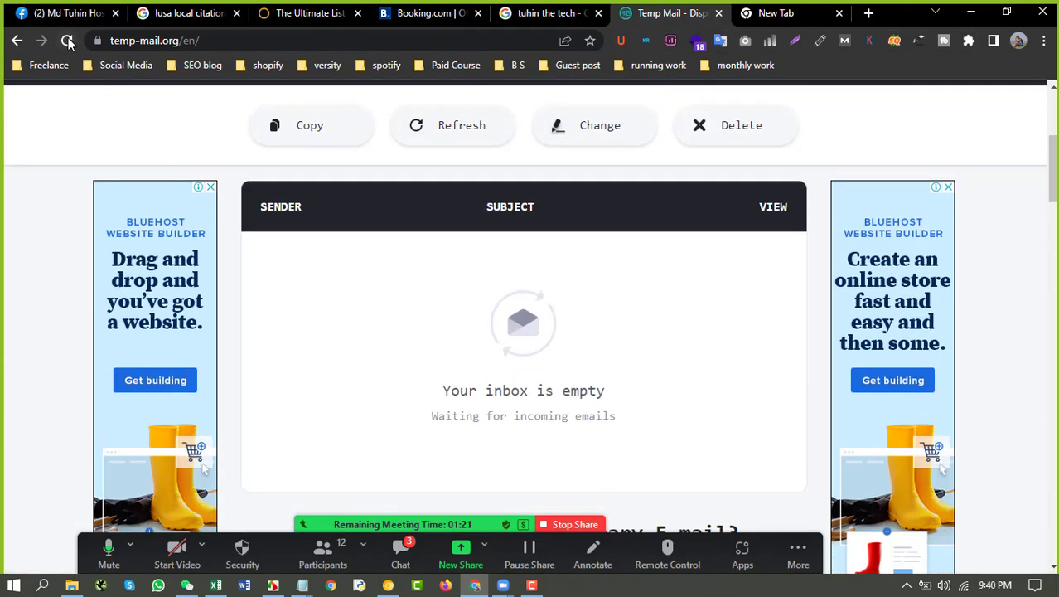
click(60, 37)
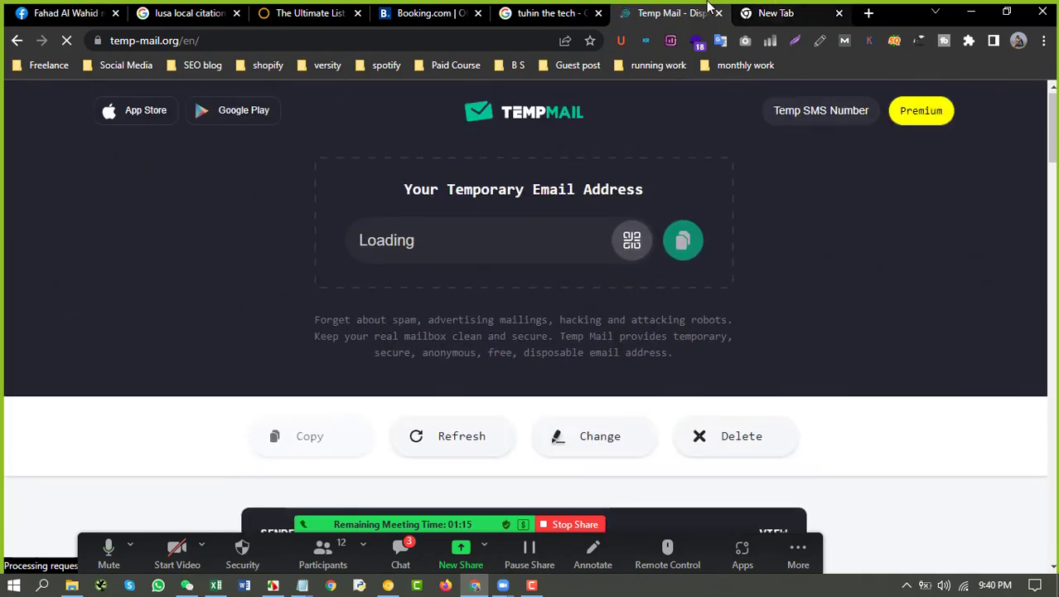
Open Manage account from the Booking.com account menu
click(435, 10)
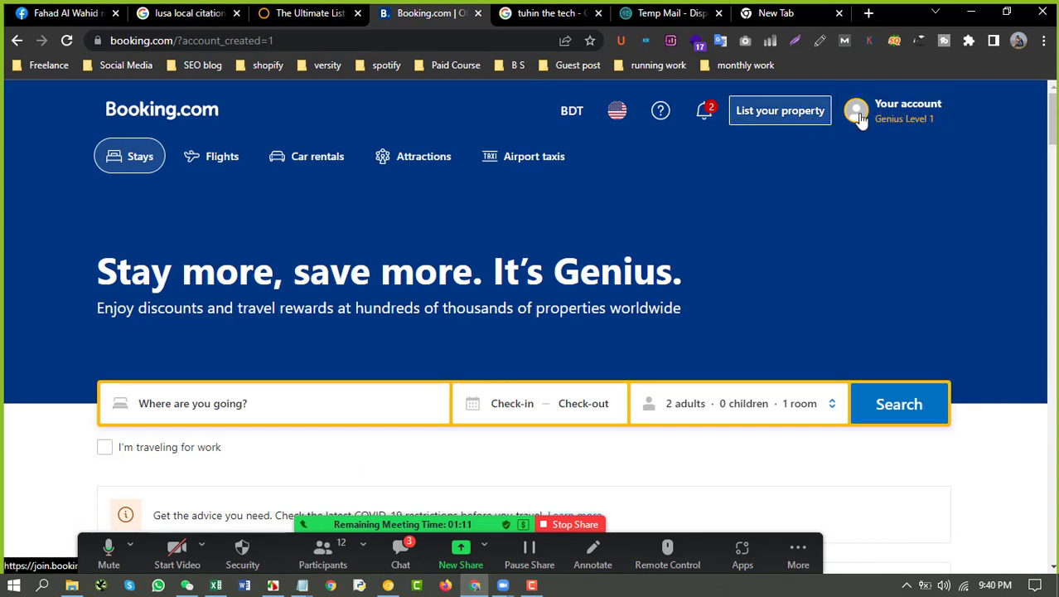
click(889, 121)
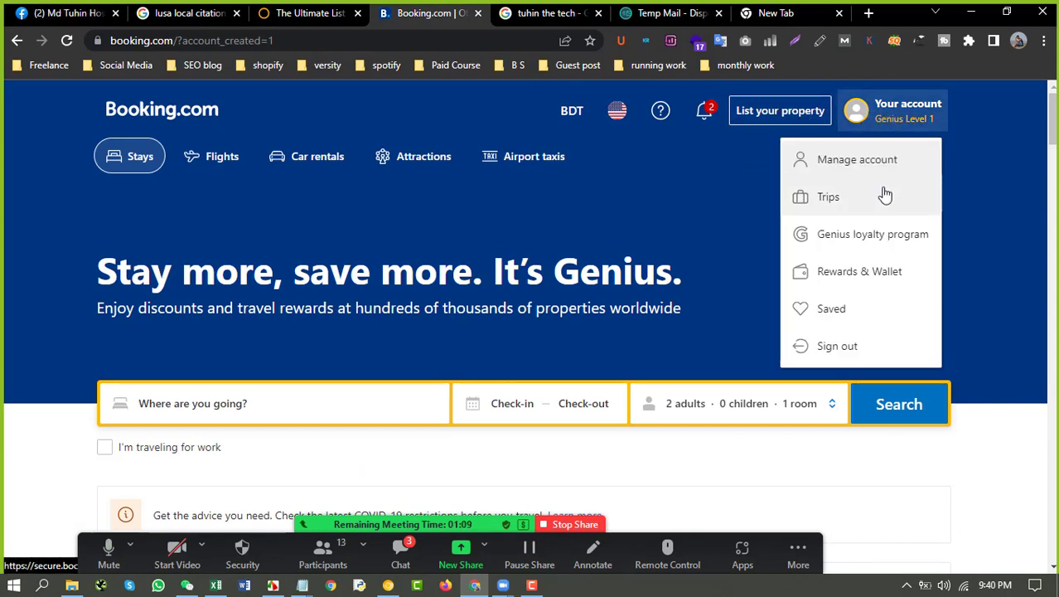
click(868, 163)
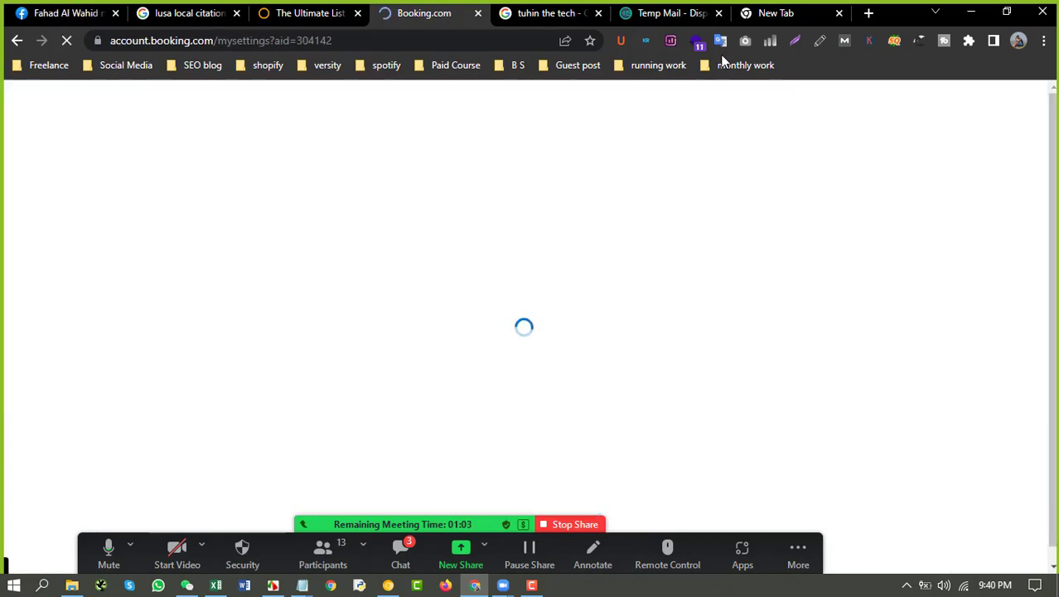
Check the temporary mail inbox, then open Booking.com's Personal details settings
click(663, 13)
scroll(687, 372, down, 3)
scroll(673, 357, down, 2)
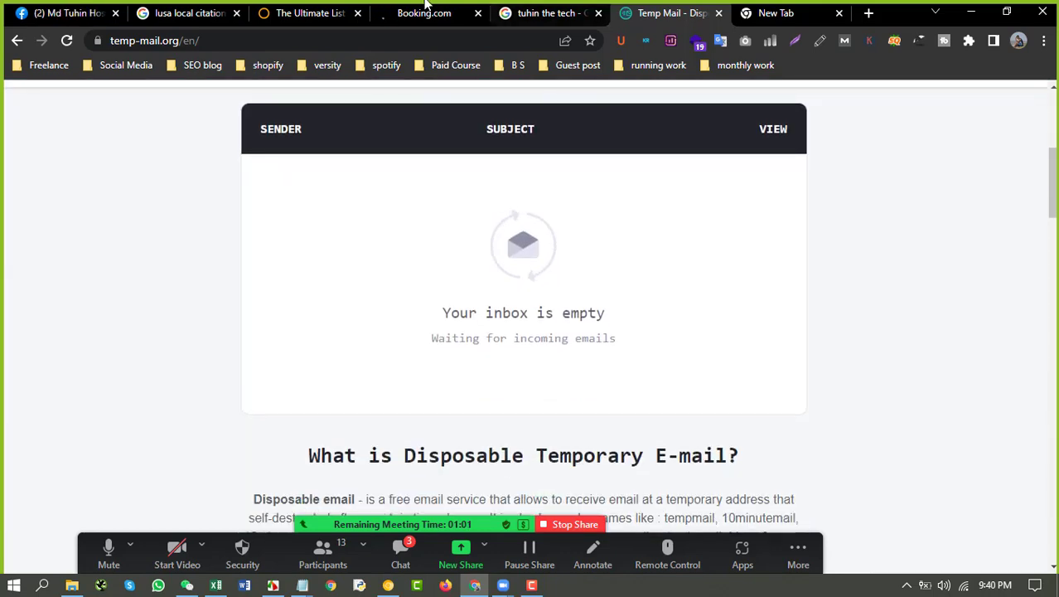
click(423, 13)
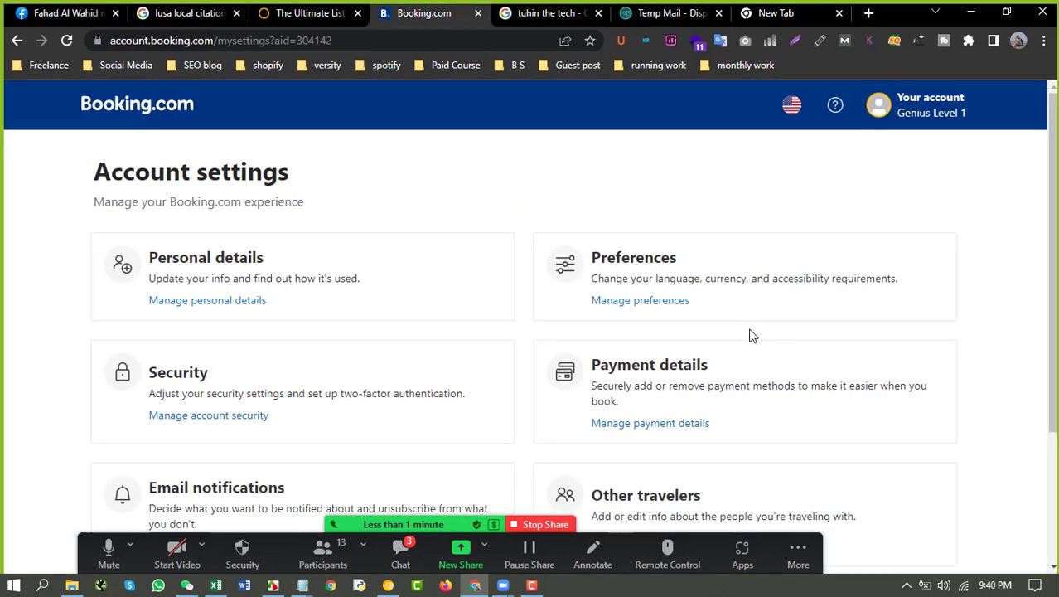
click(235, 263)
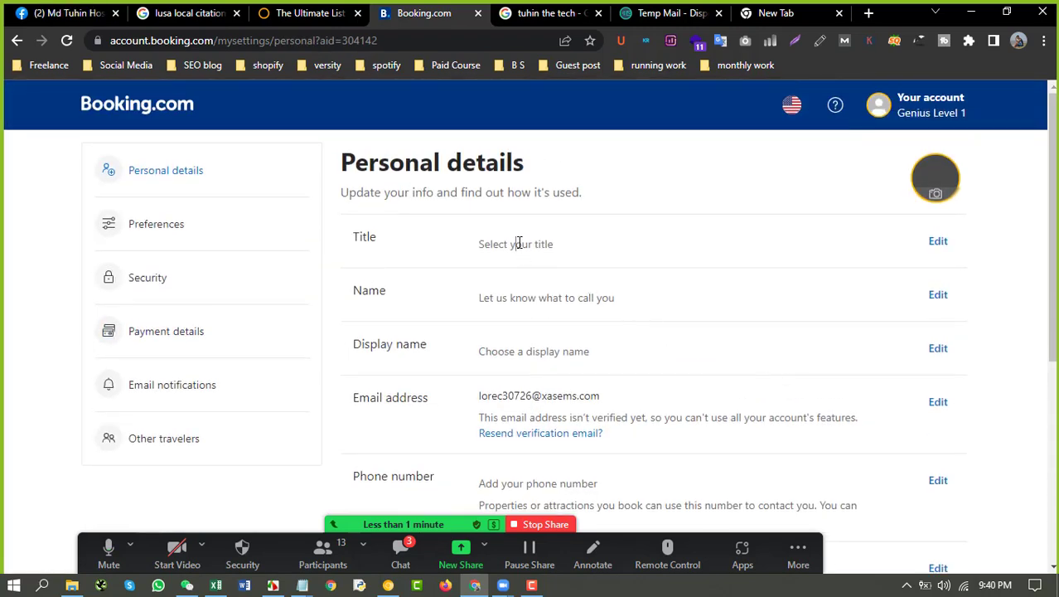
Edit the Title field, choose Mr., and save it
click(515, 242)
click(625, 259)
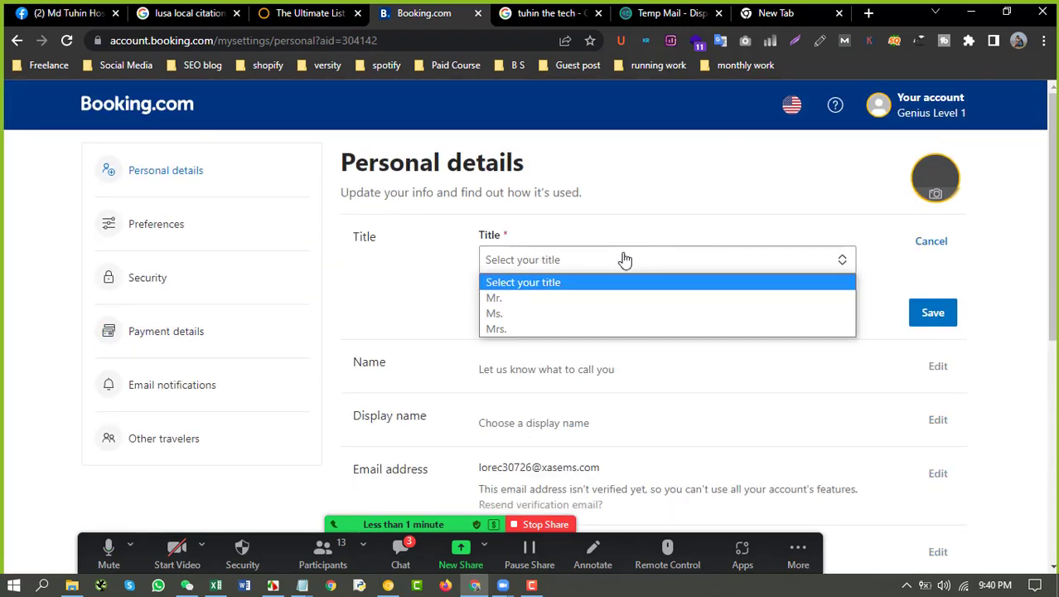
click(547, 259)
click(546, 259)
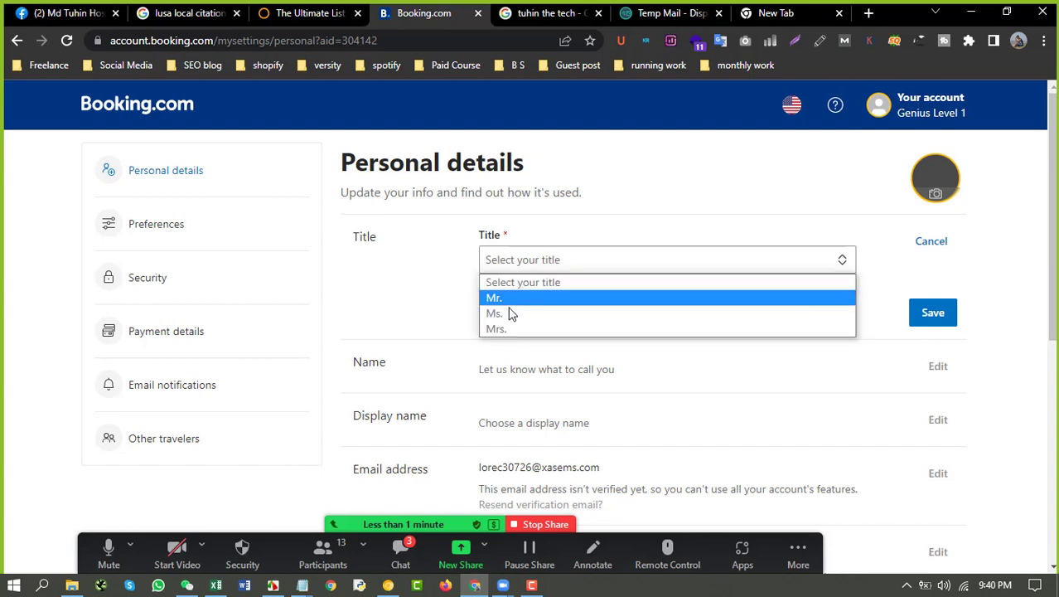
click(512, 305)
click(558, 266)
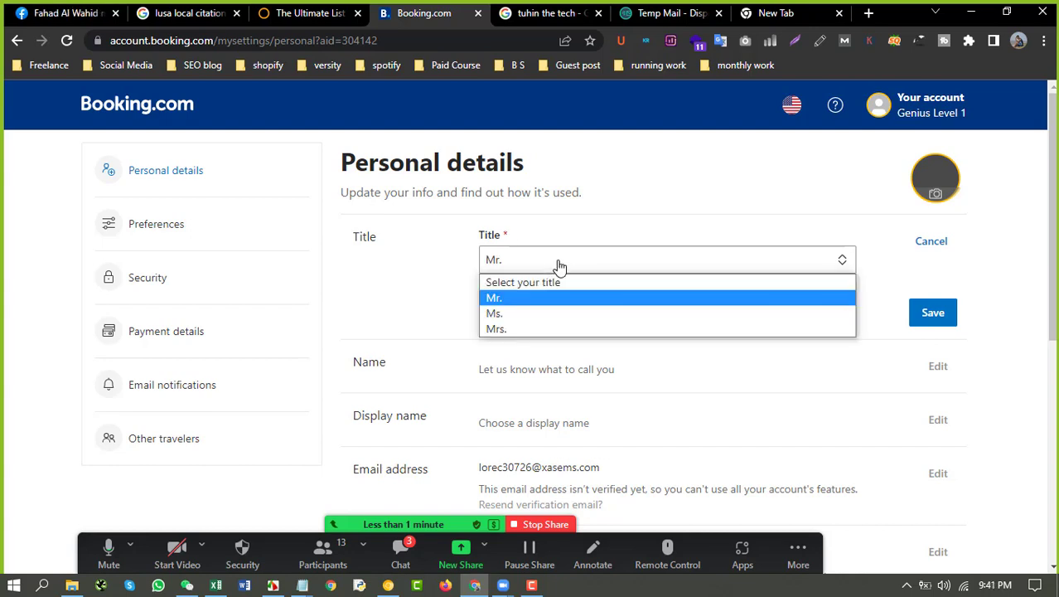
click(522, 261)
click(541, 259)
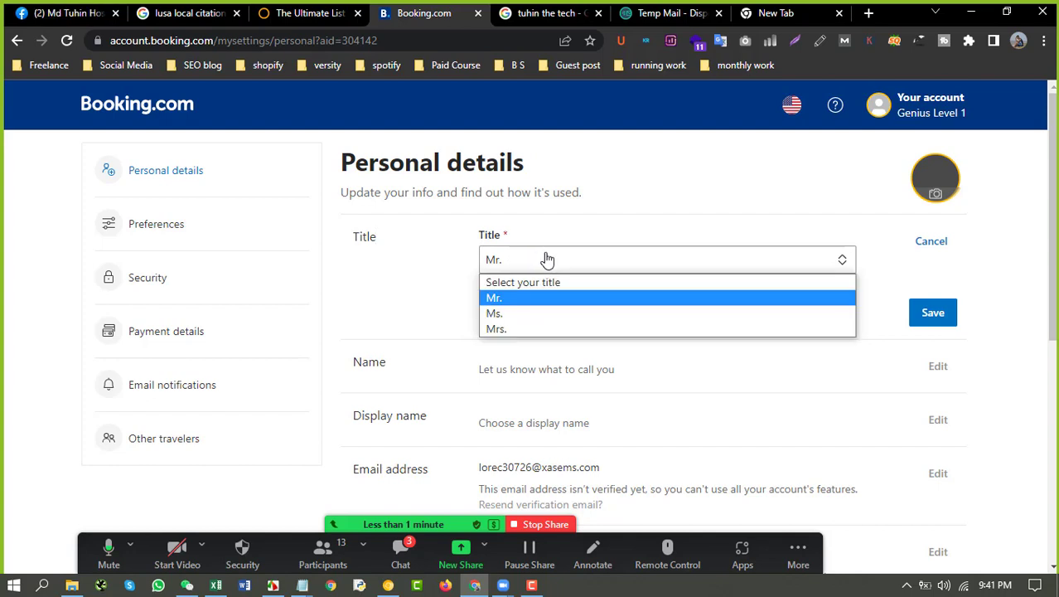
click(431, 283)
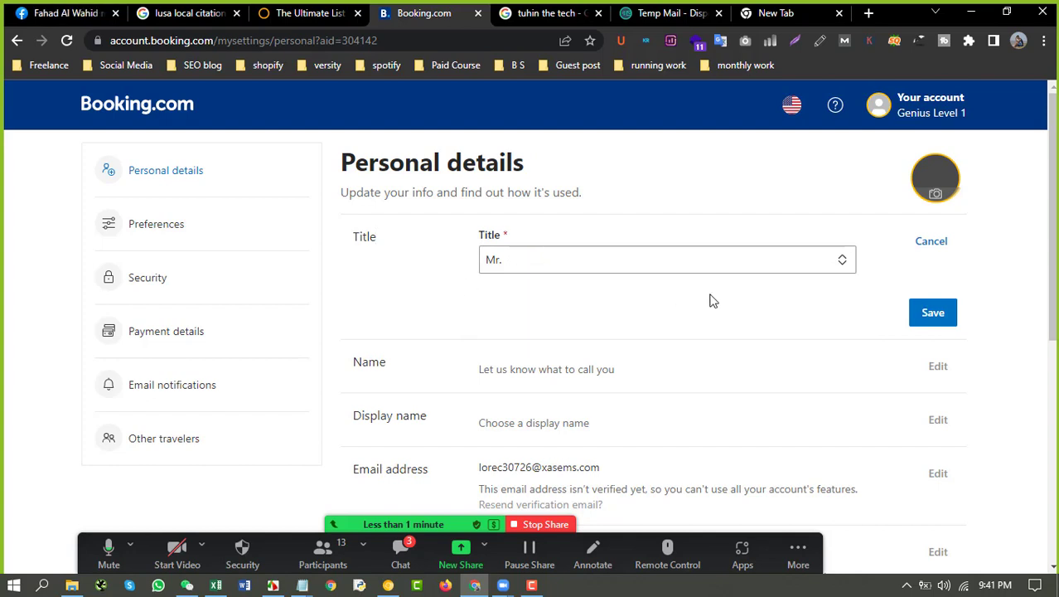
scroll(705, 294, down, 1)
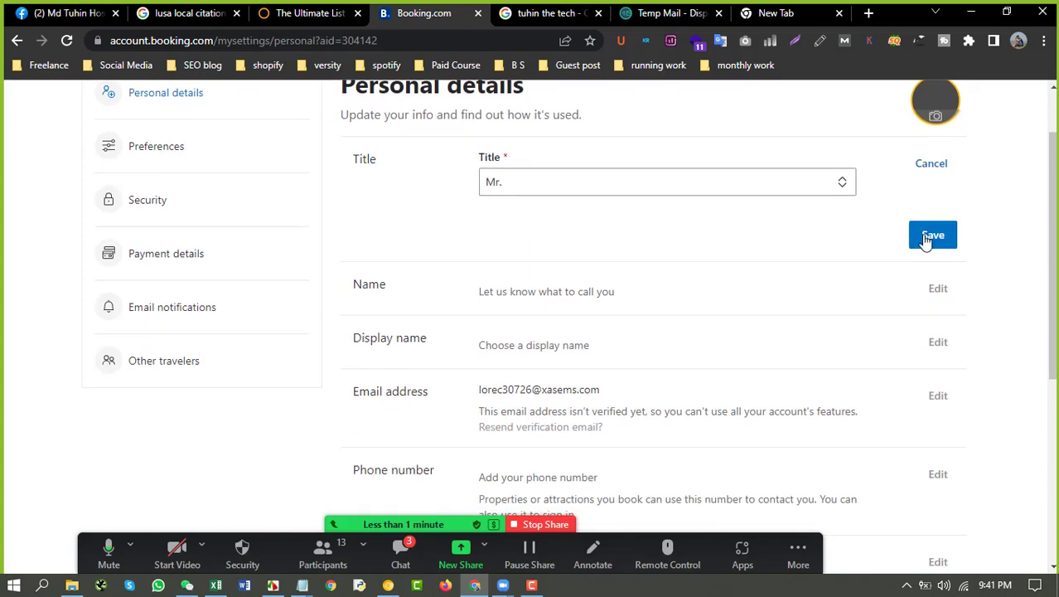
click(922, 237)
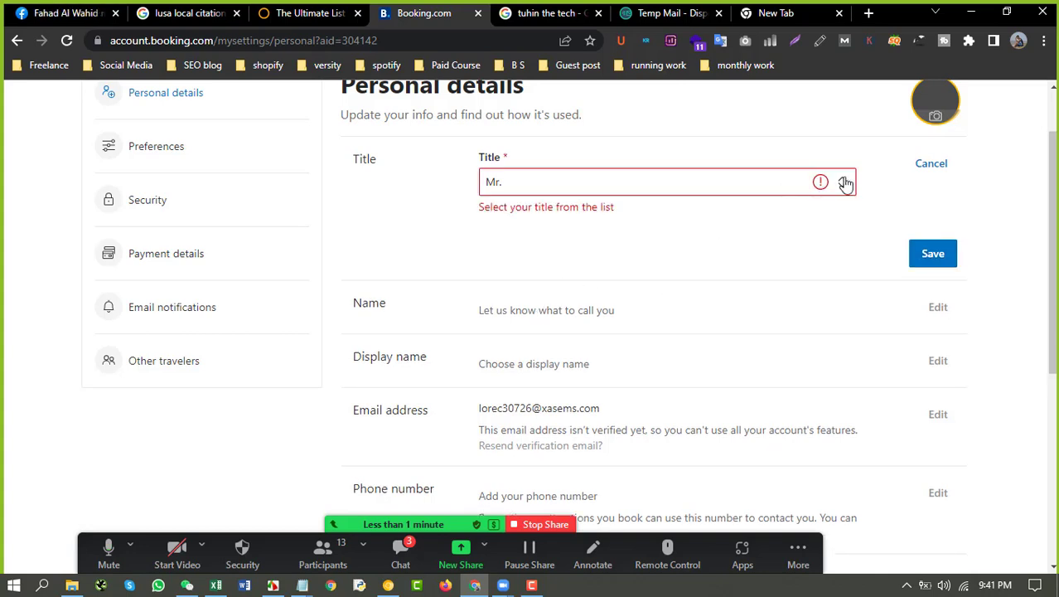
Try the title options (none, Ms., Mr.) and cancel the edit
click(694, 193)
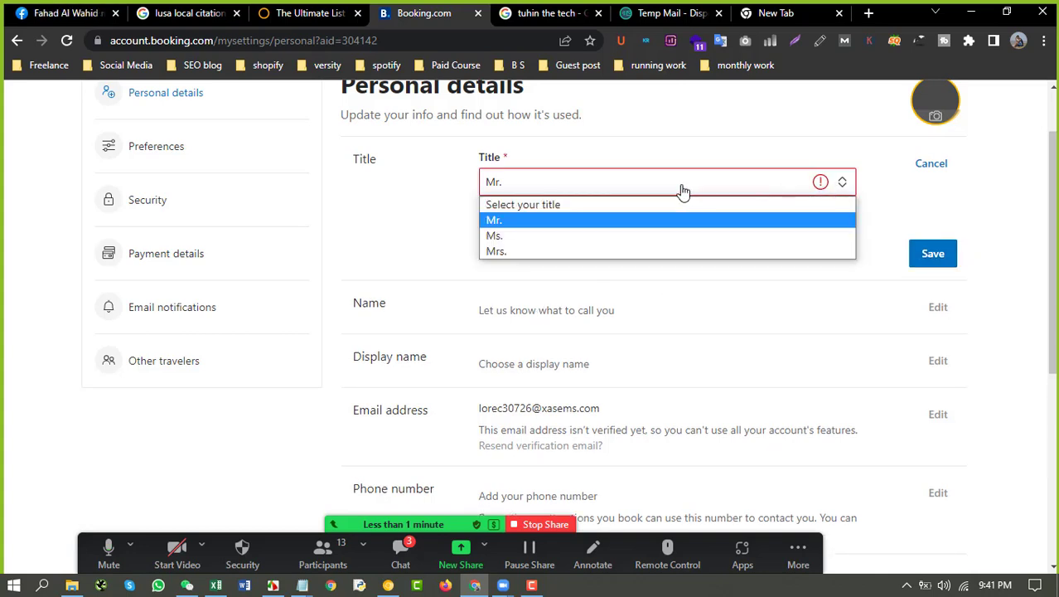
click(546, 206)
click(549, 189)
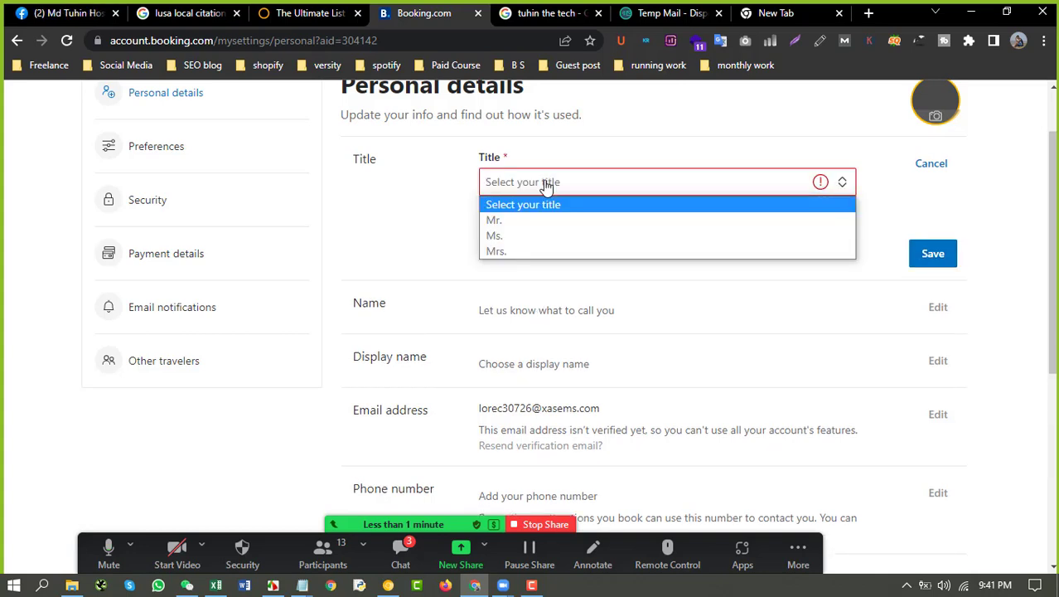
click(506, 235)
click(829, 186)
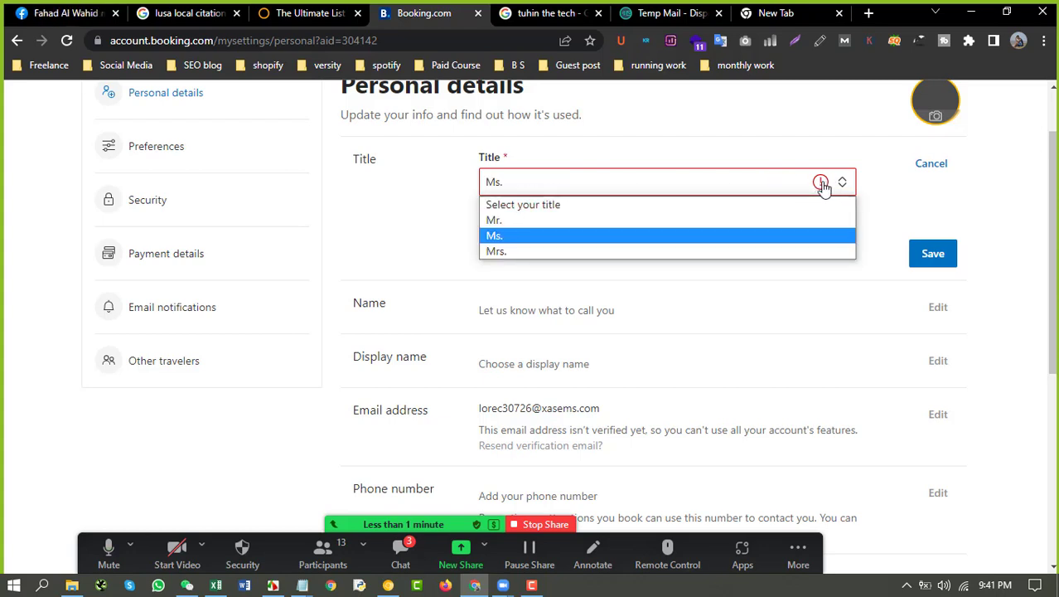
click(543, 220)
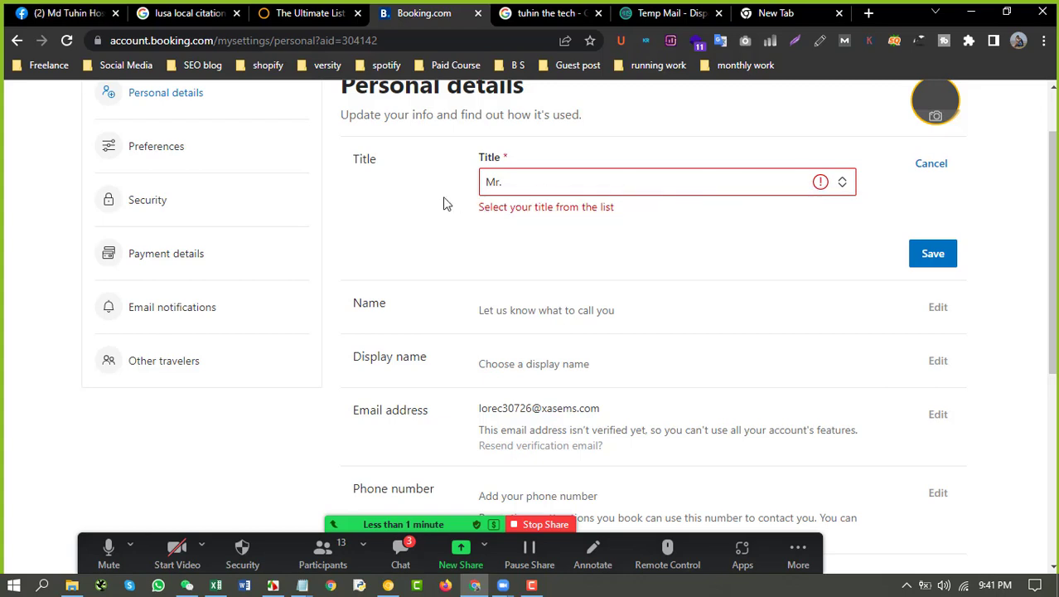
click(931, 165)
Edit the title again and save it as Ms
click(542, 169)
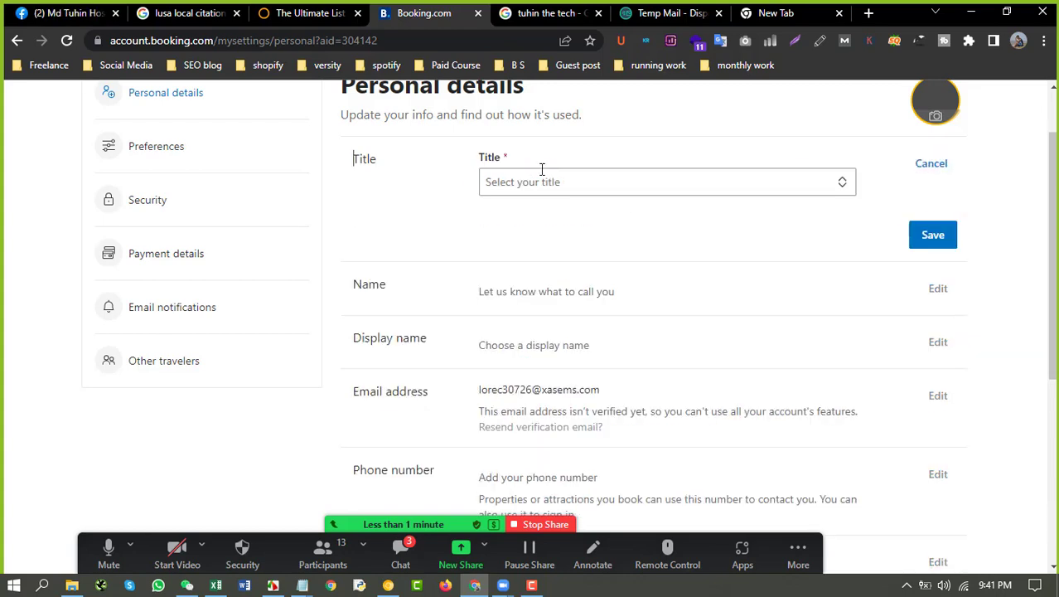
click(830, 182)
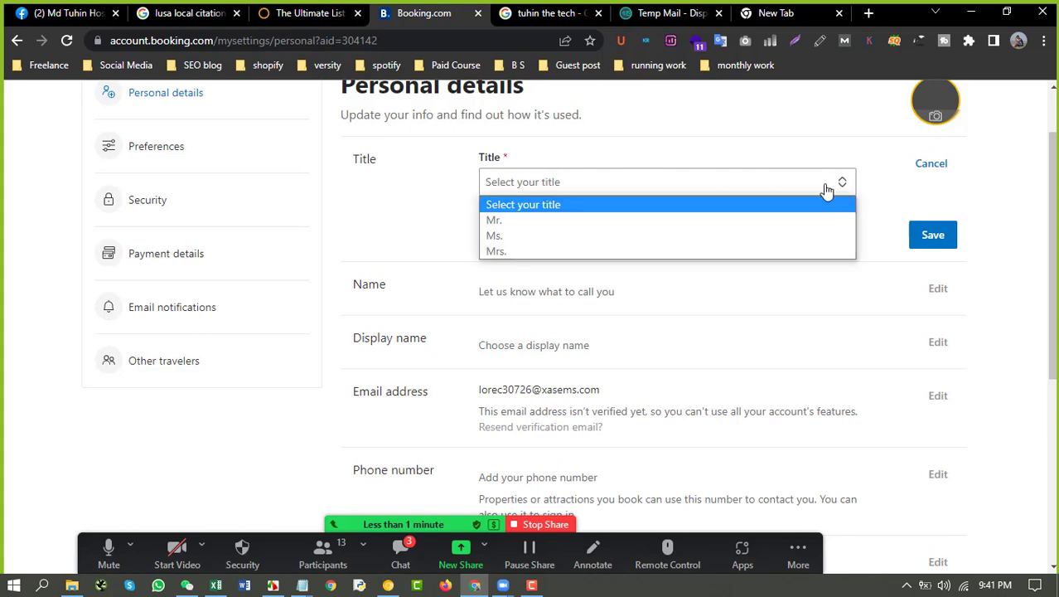
click(513, 222)
click(524, 184)
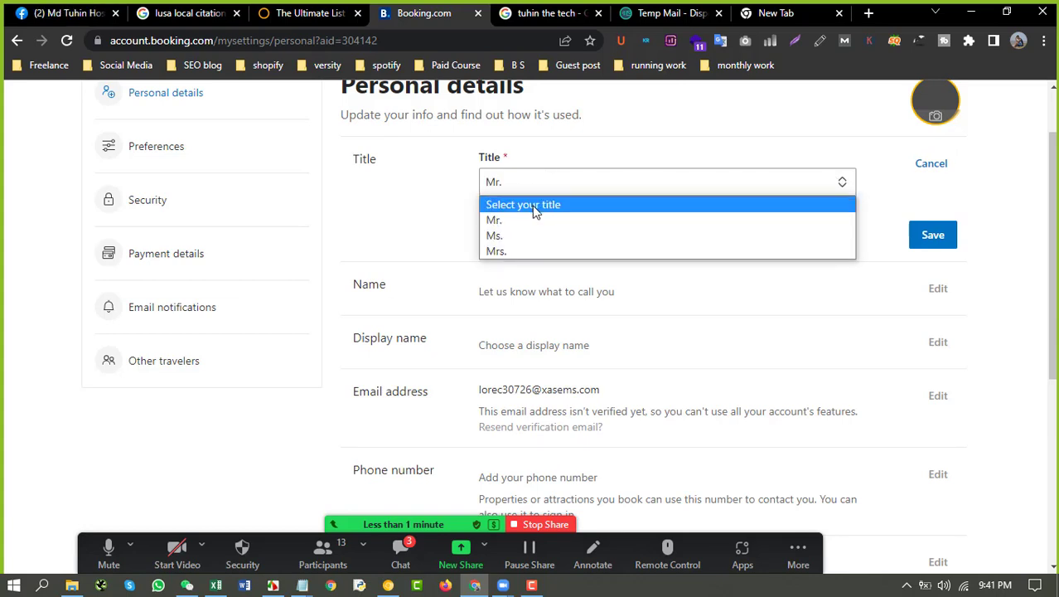
click(551, 204)
click(555, 185)
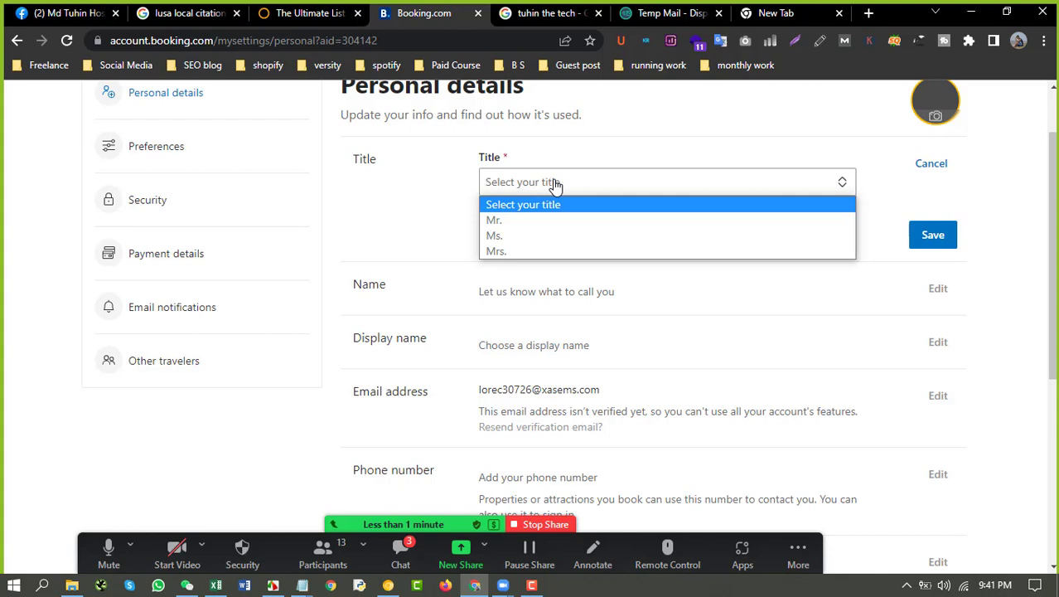
click(510, 235)
click(933, 236)
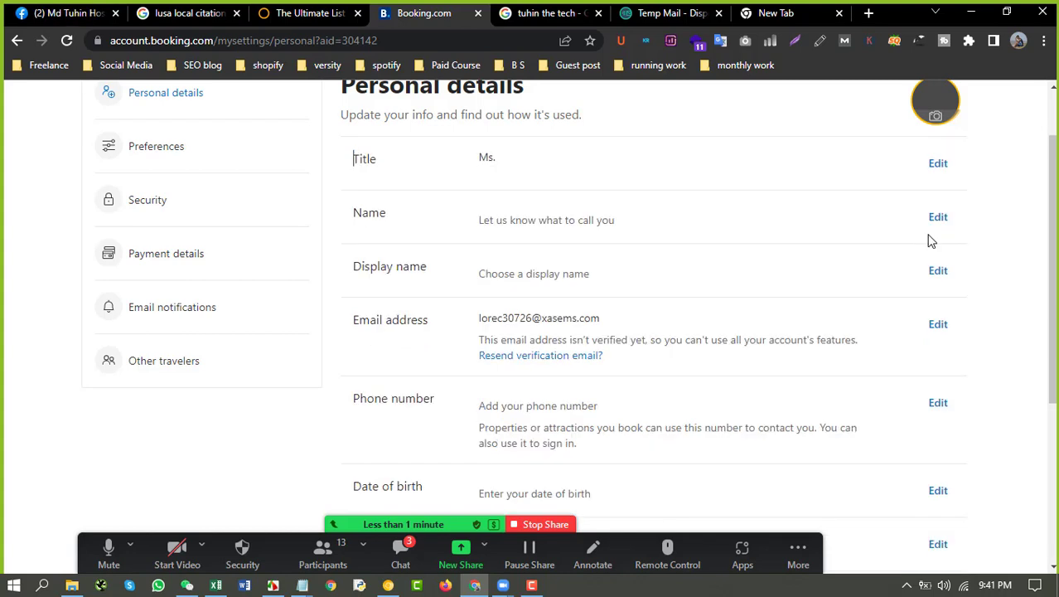
Change the saved title from Ms. to Mr. and save
click(938, 168)
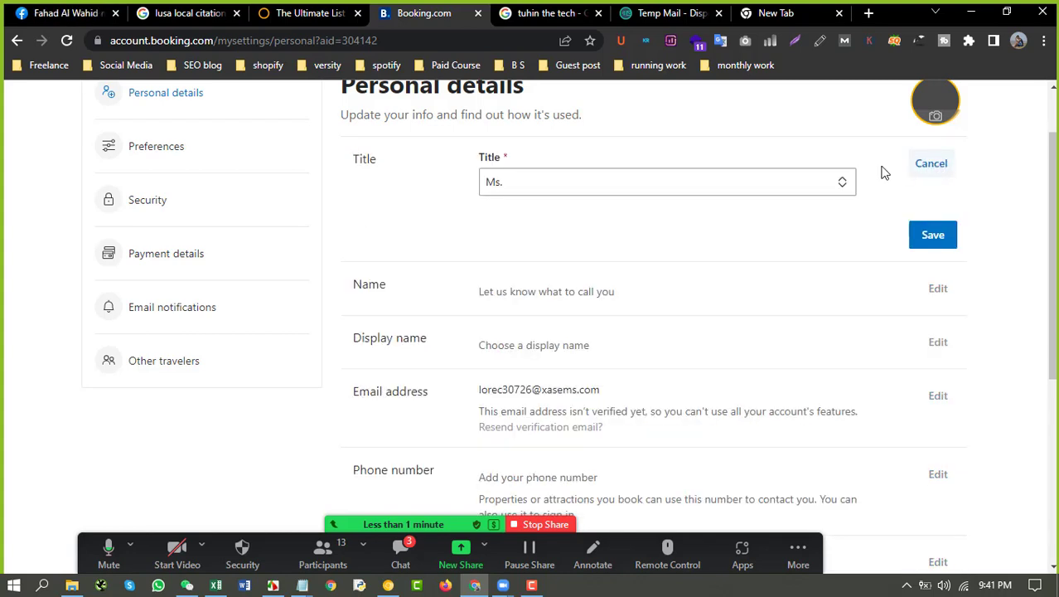
click(824, 189)
click(554, 219)
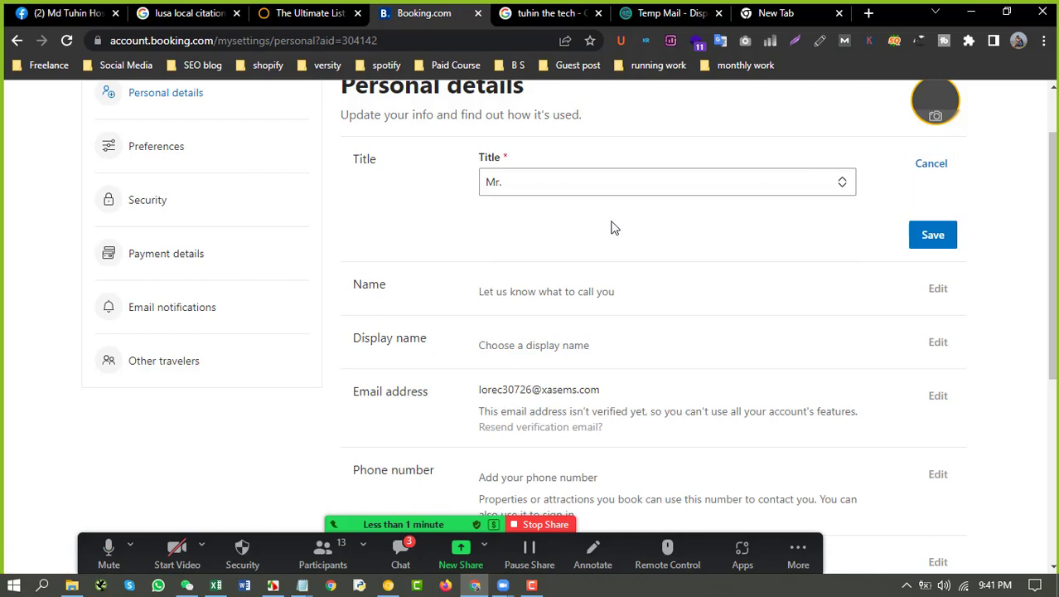
click(920, 238)
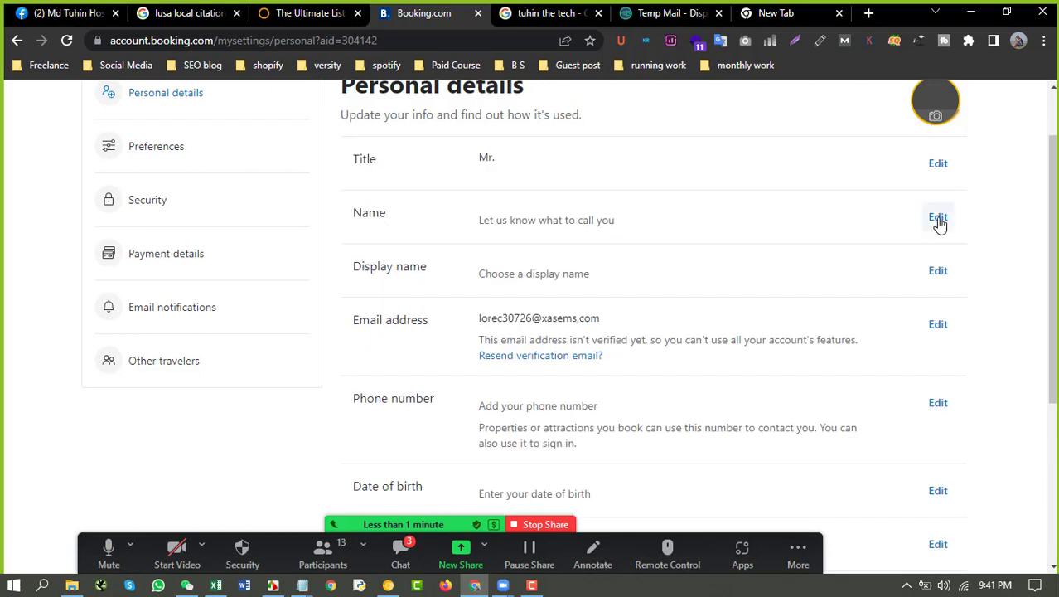
Edit the account name, entering first name 'Travel bag' and last name 'uk'
click(938, 216)
click(587, 230)
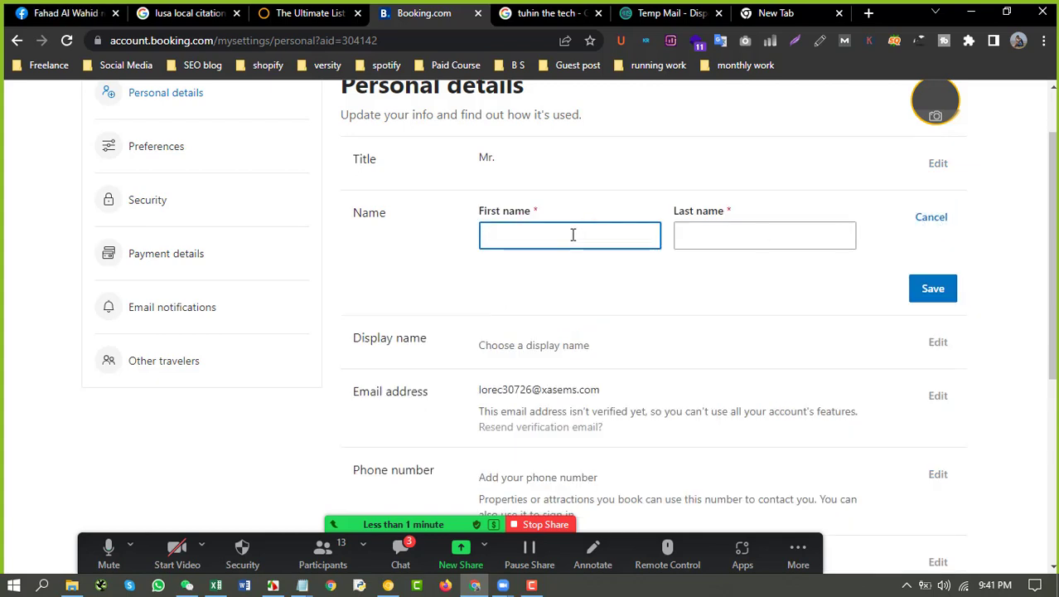
text(Travel bag)
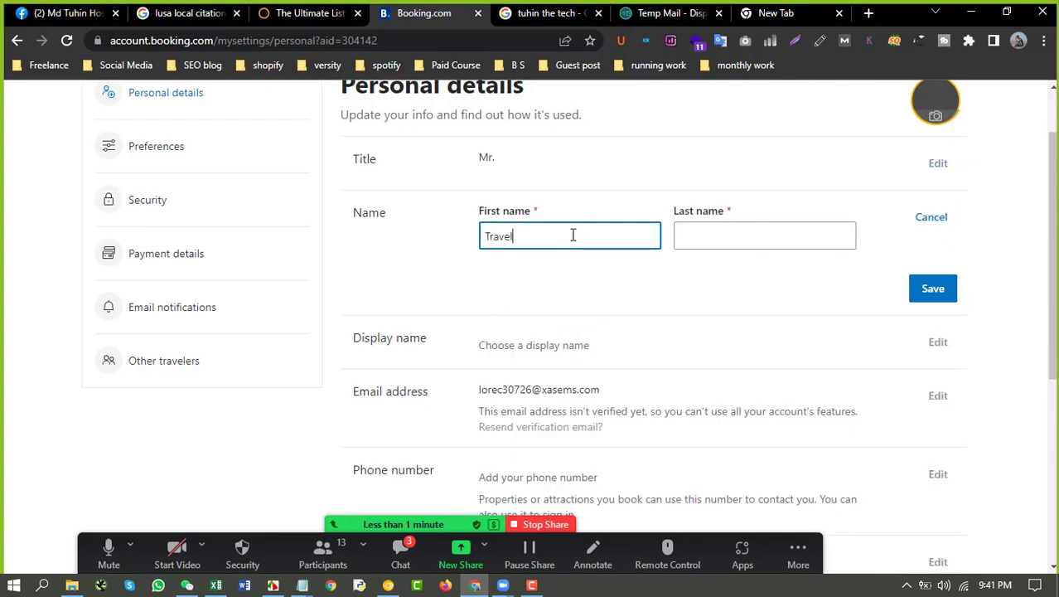
click(721, 241)
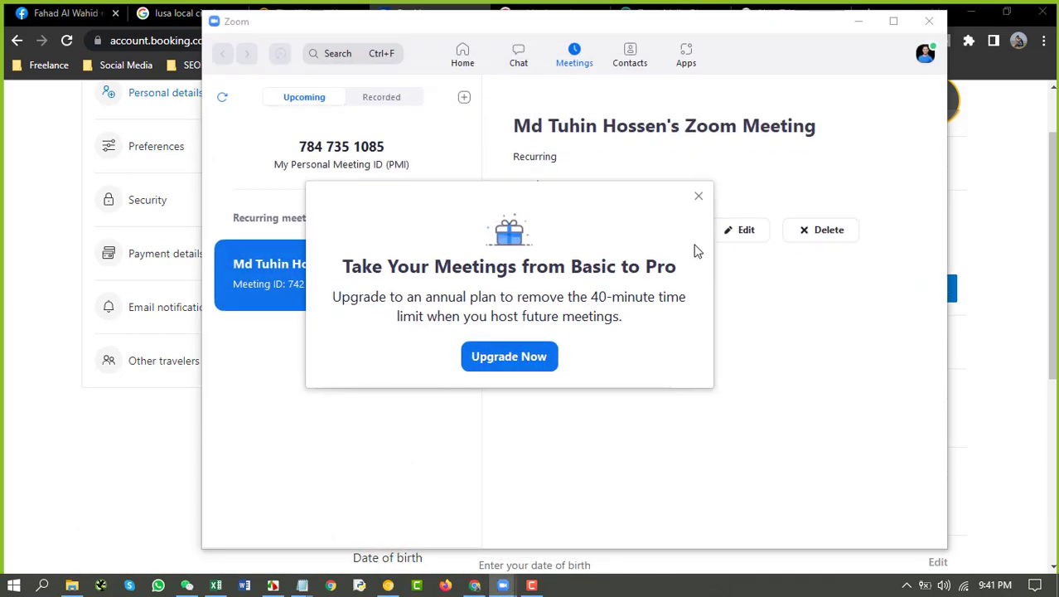
mouse_move(532, 587)
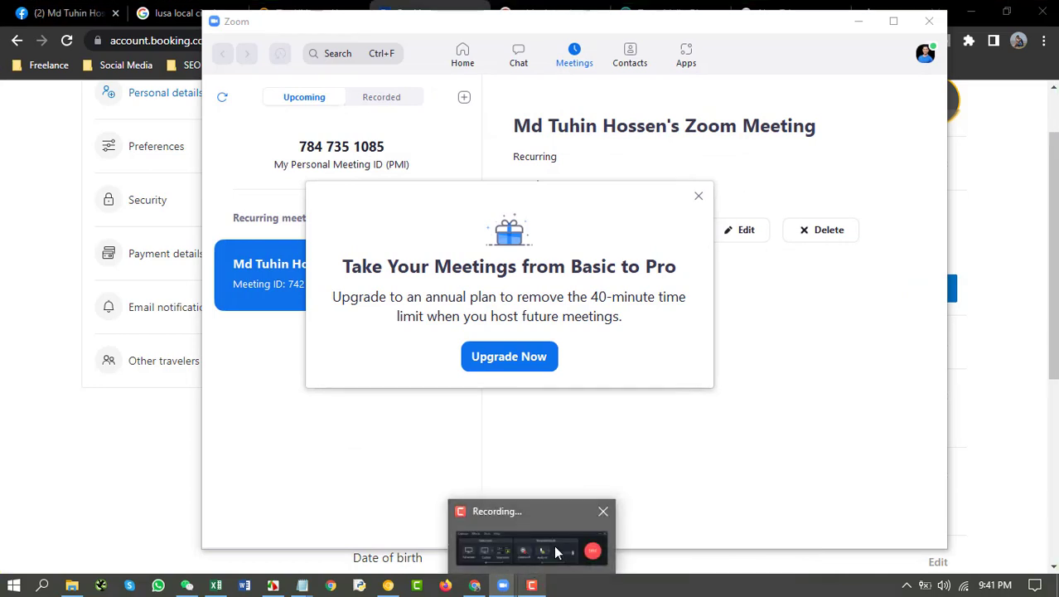
click(553, 548)
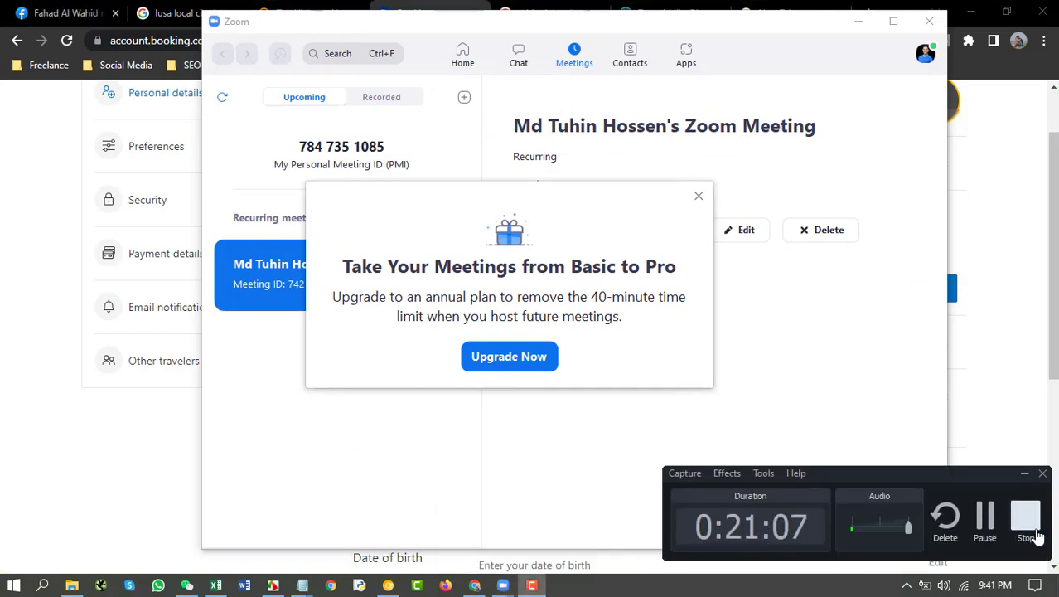
click(986, 517)
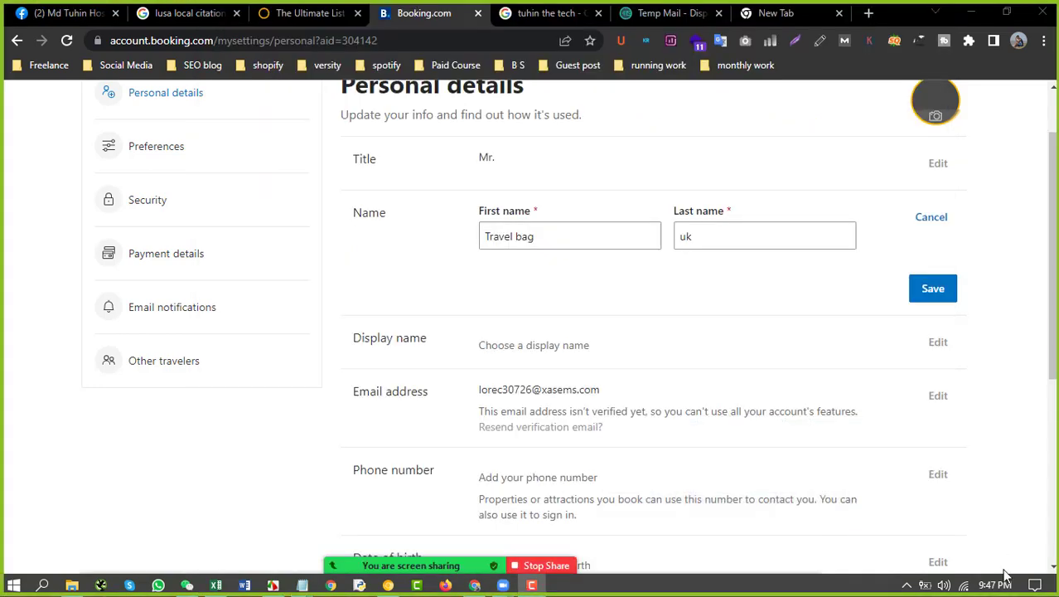
Try saving the name with the placeholder 'Travel bag' / 'uk' entries
click(532, 585)
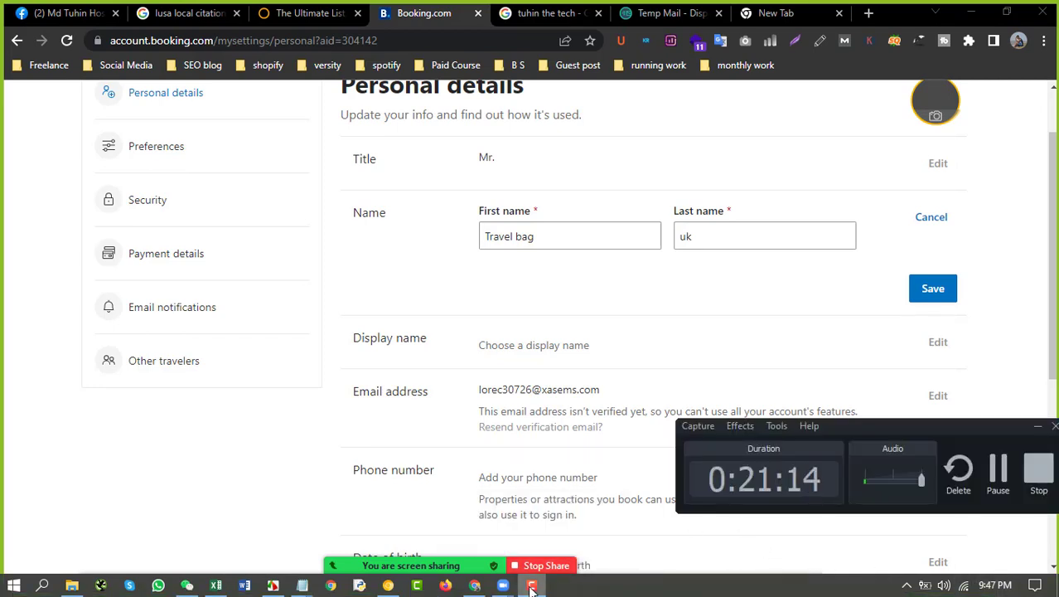
click(532, 585)
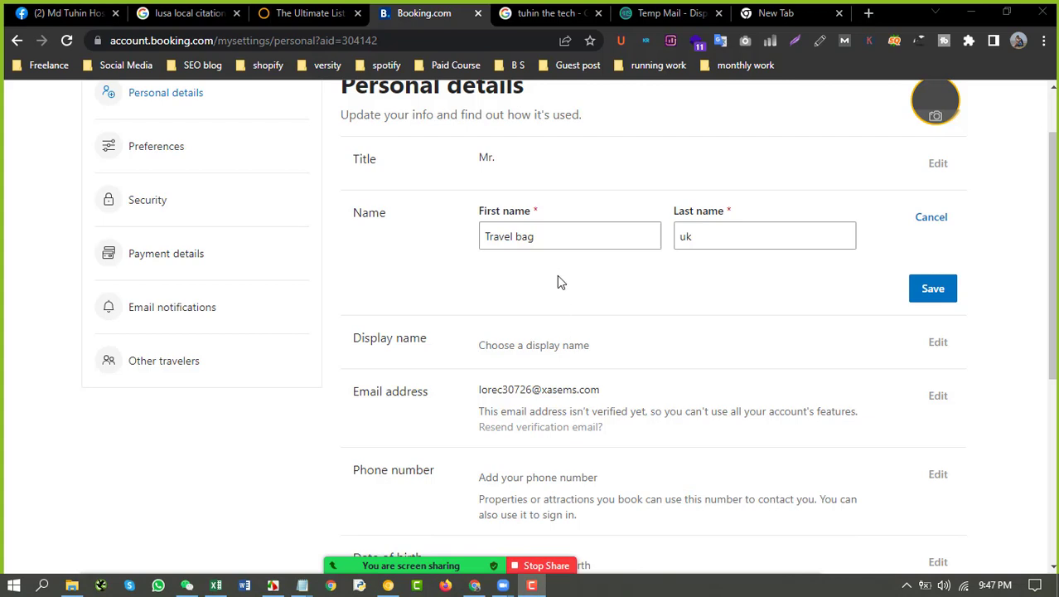
click(581, 240)
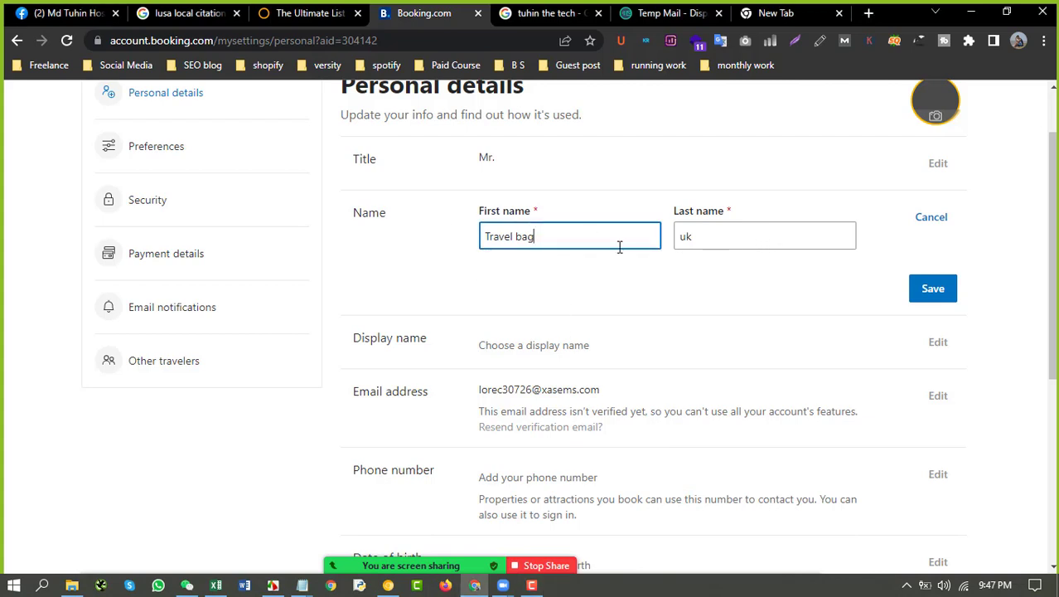
scroll(703, 266, down, 1)
click(522, 267)
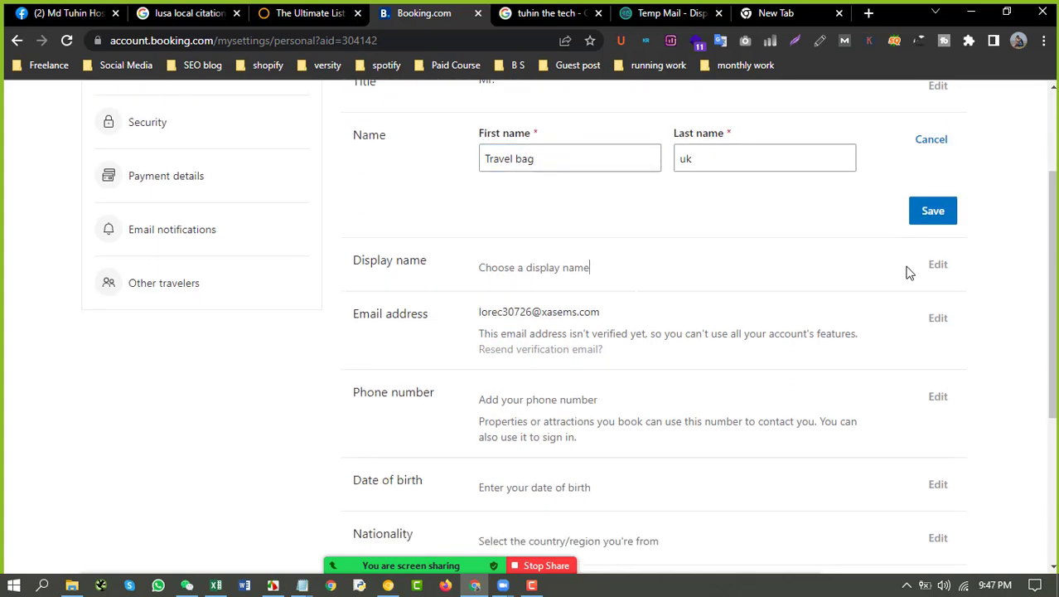
click(934, 210)
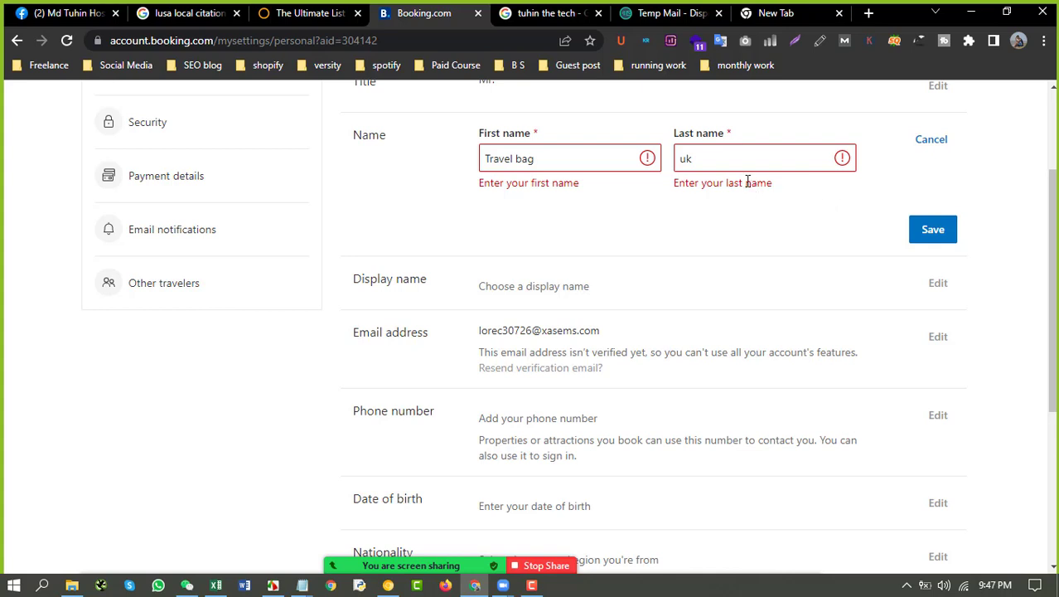
Clear the placeholder text from both the First name and Last name fields
click(677, 159)
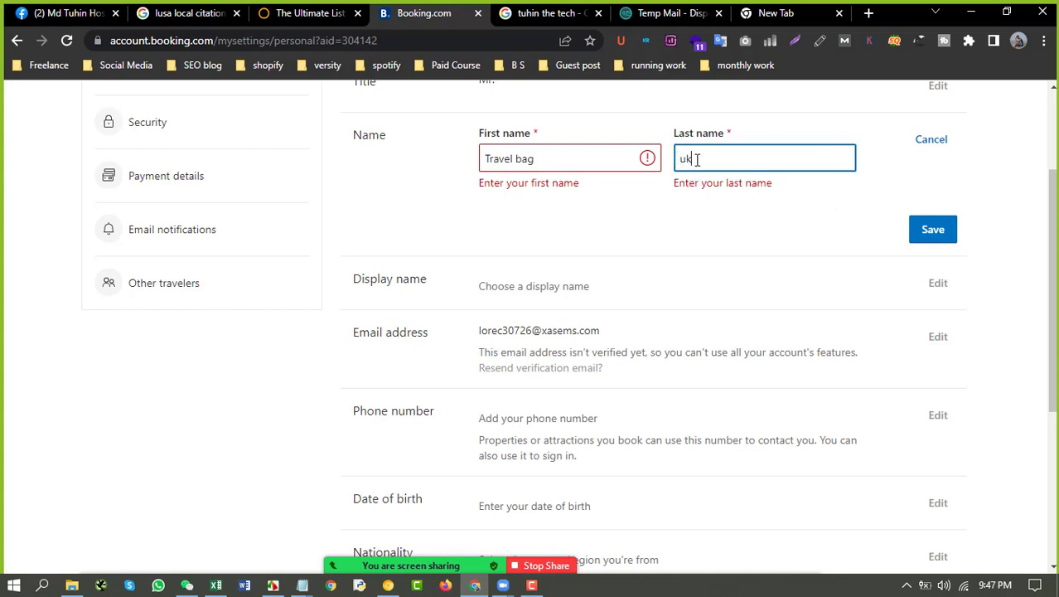
drag(693, 158, 678, 159)
click(571, 163)
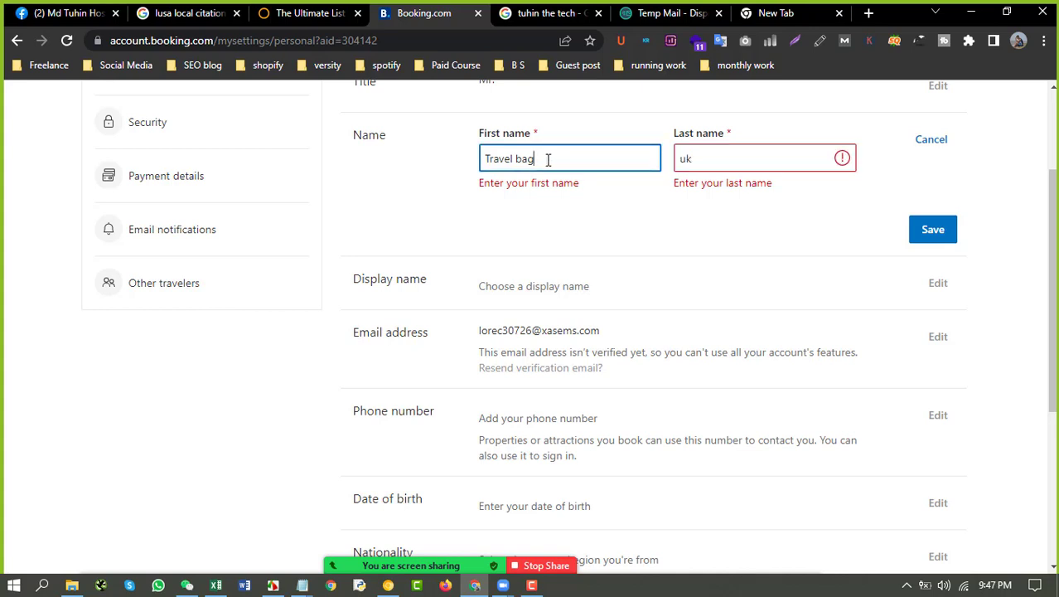
drag(574, 156, 430, 167)
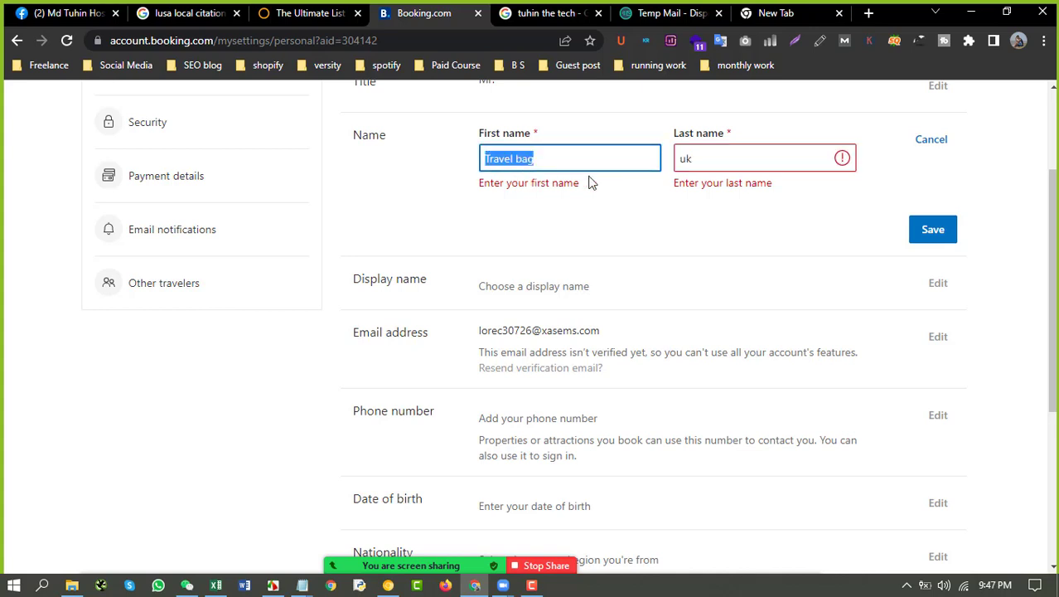
key(BackSpace)
click(721, 158)
key(BackSpace)
key(BackSpace)
click(564, 163)
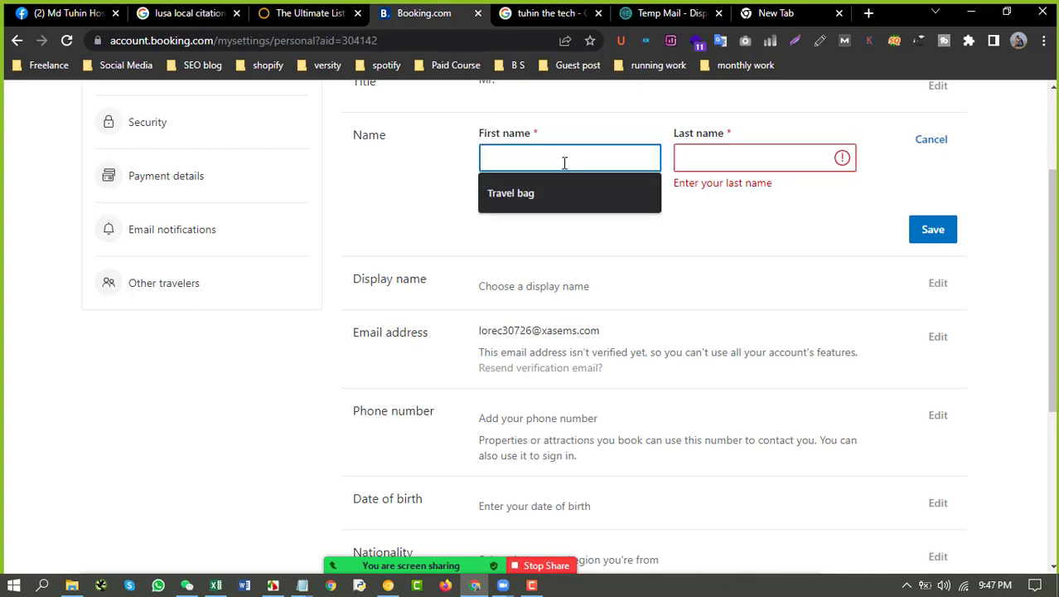
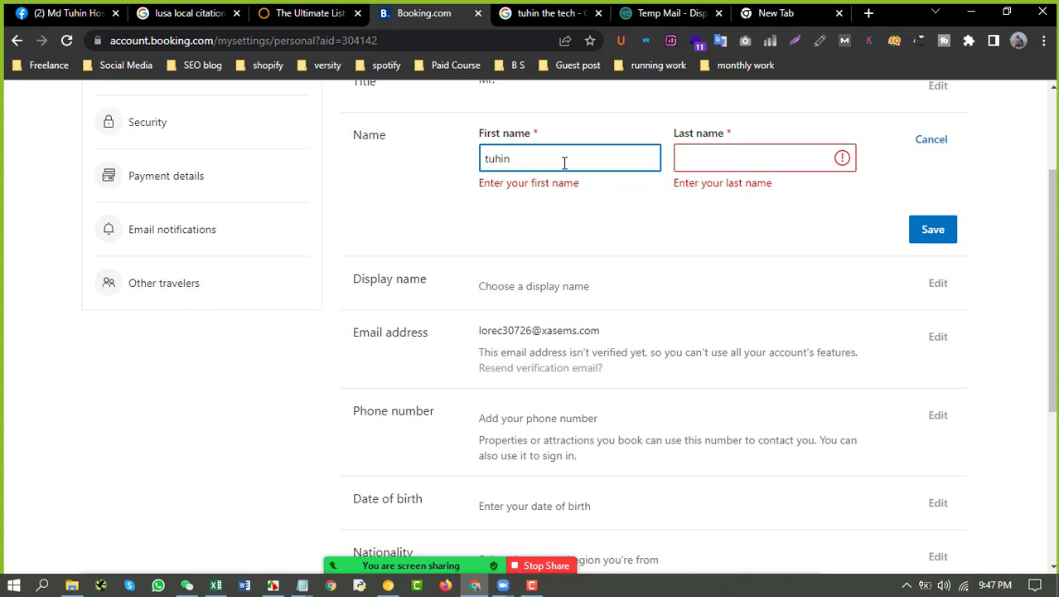
Enter and save the account holder's real first and last name, then start editing Display name
click(695, 157)
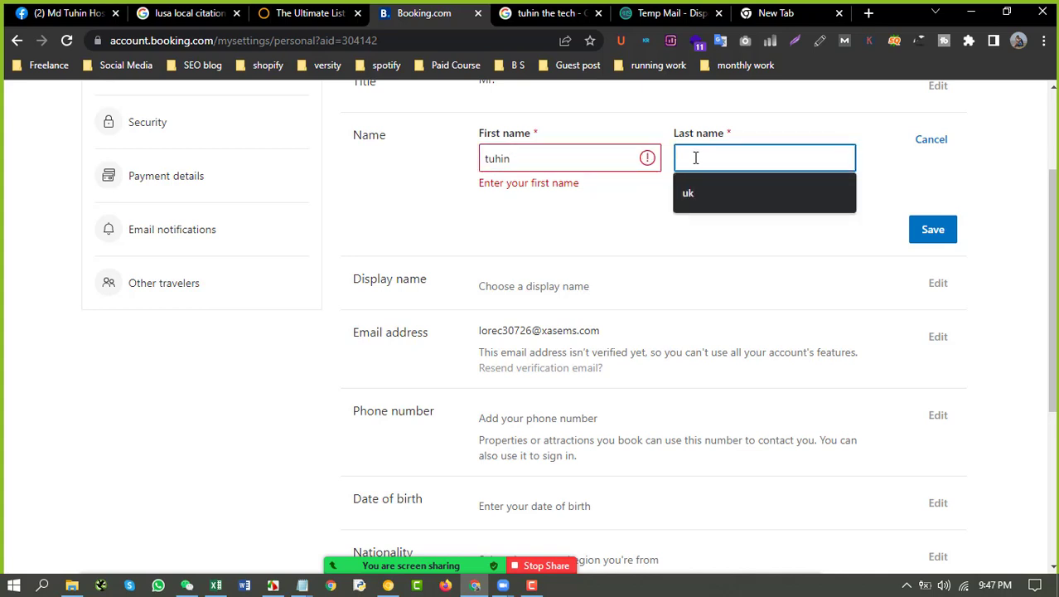
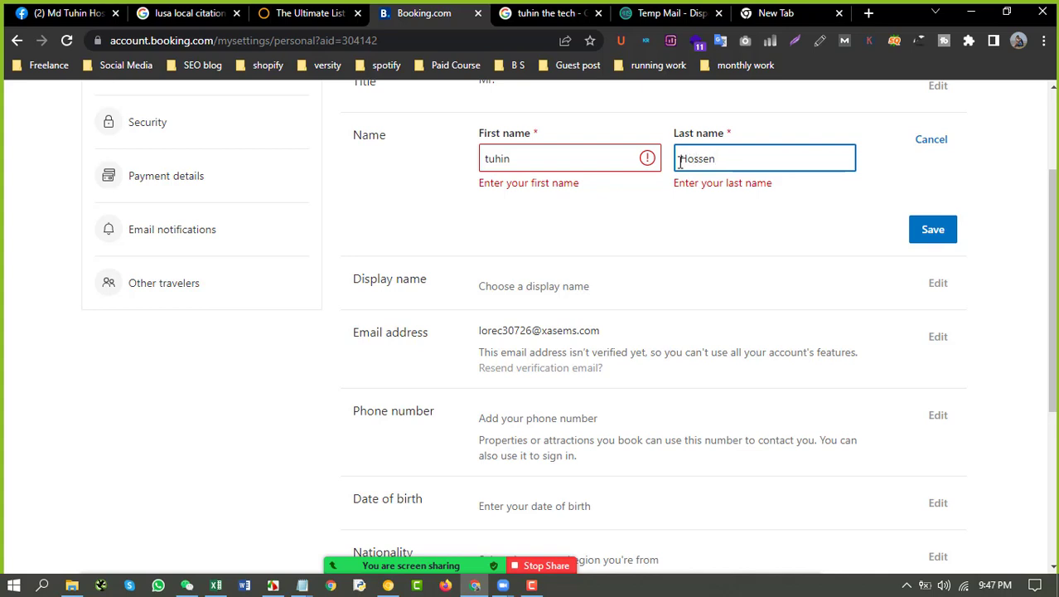
click(491, 157)
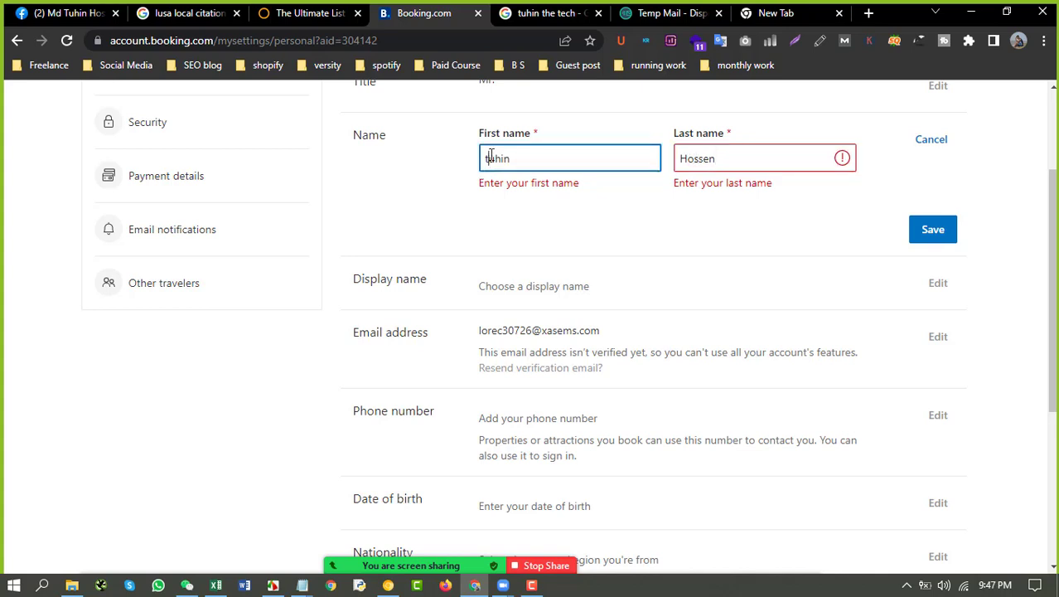
key(BackSpace)
text(T)
click(733, 160)
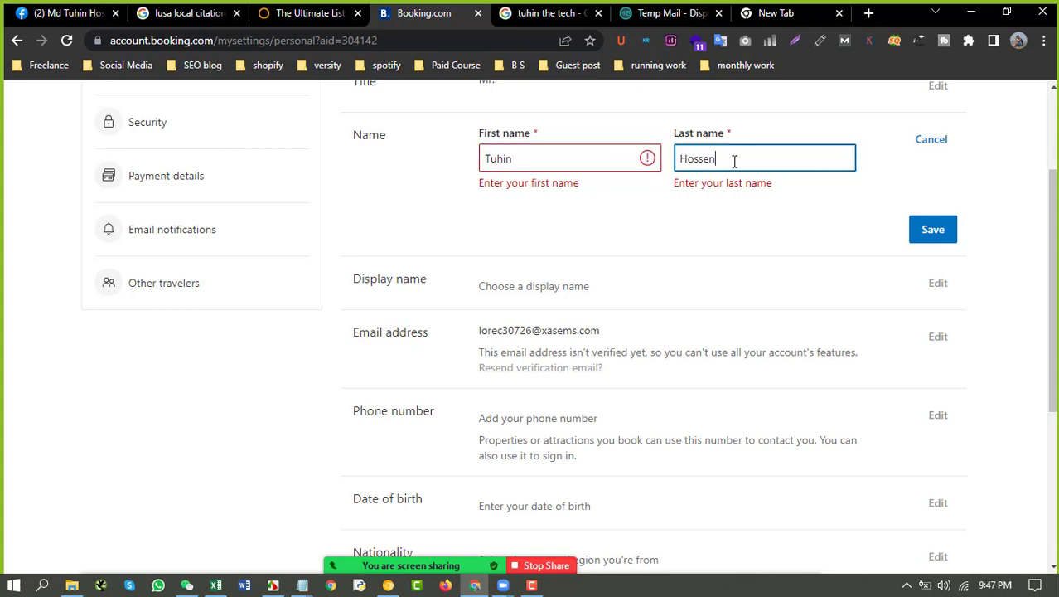
click(932, 228)
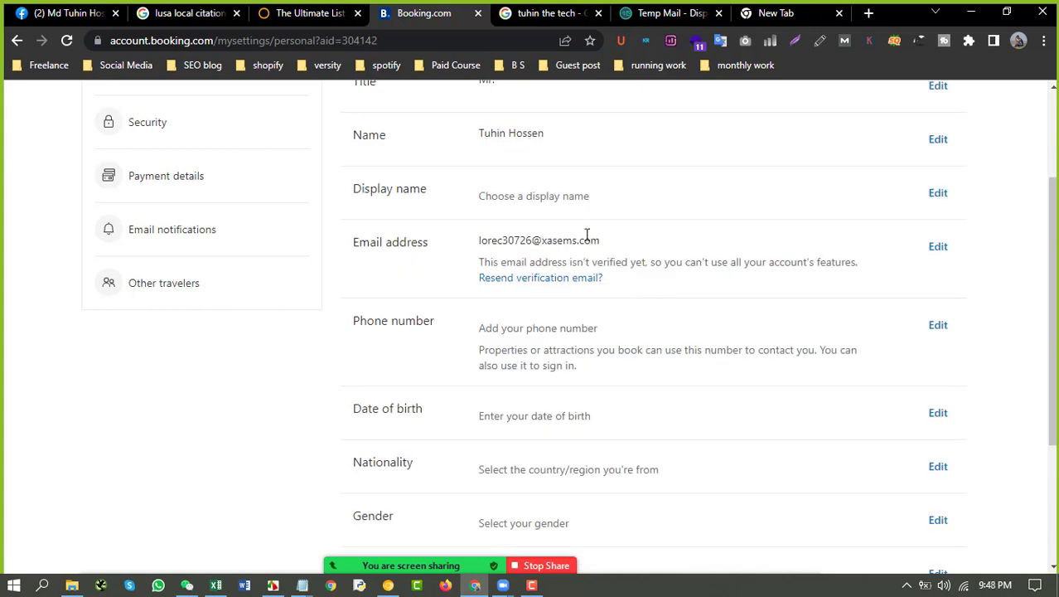
click(938, 195)
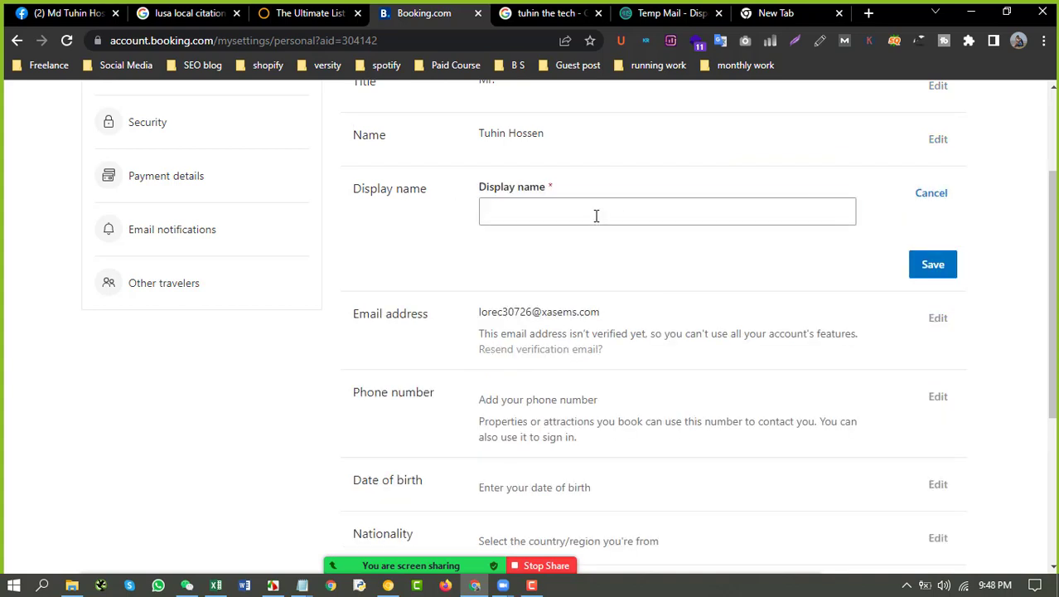
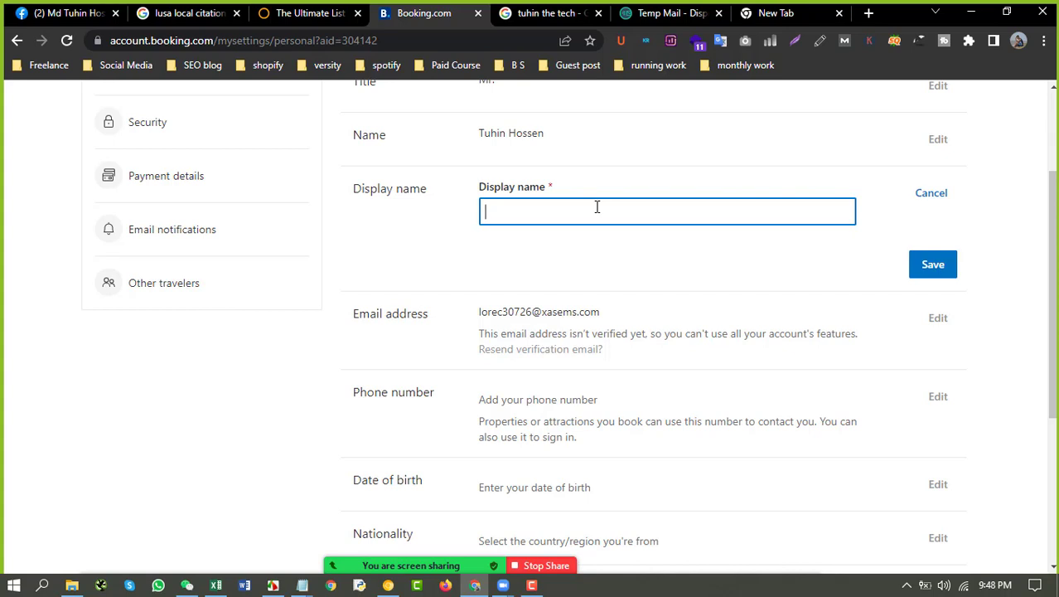
Enter the new display name in the Display name field and submit it
text(Tuhin The Tech)
click(937, 272)
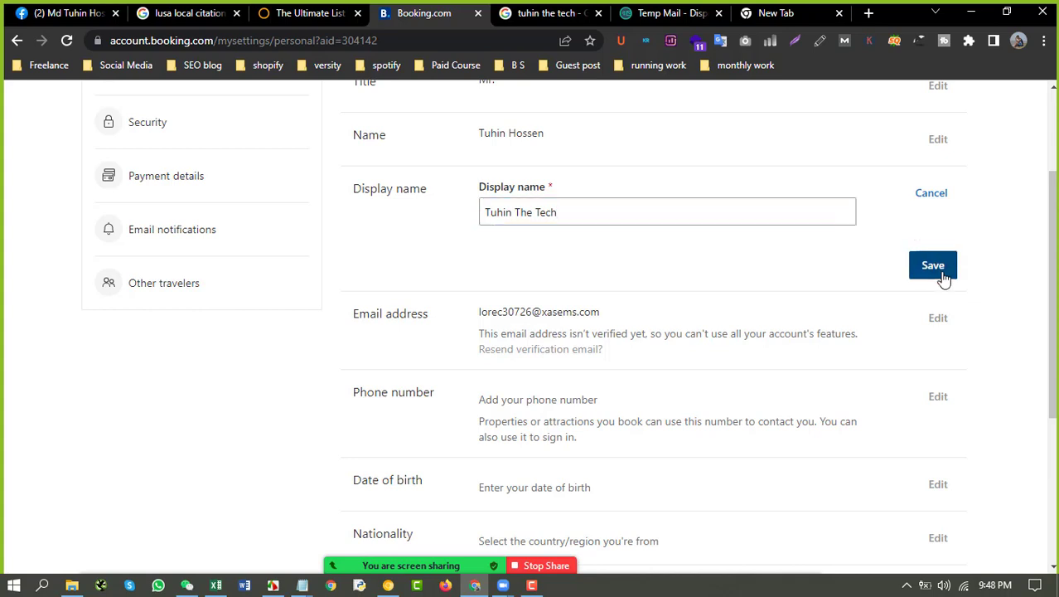
drag(479, 188, 566, 194)
click(566, 194)
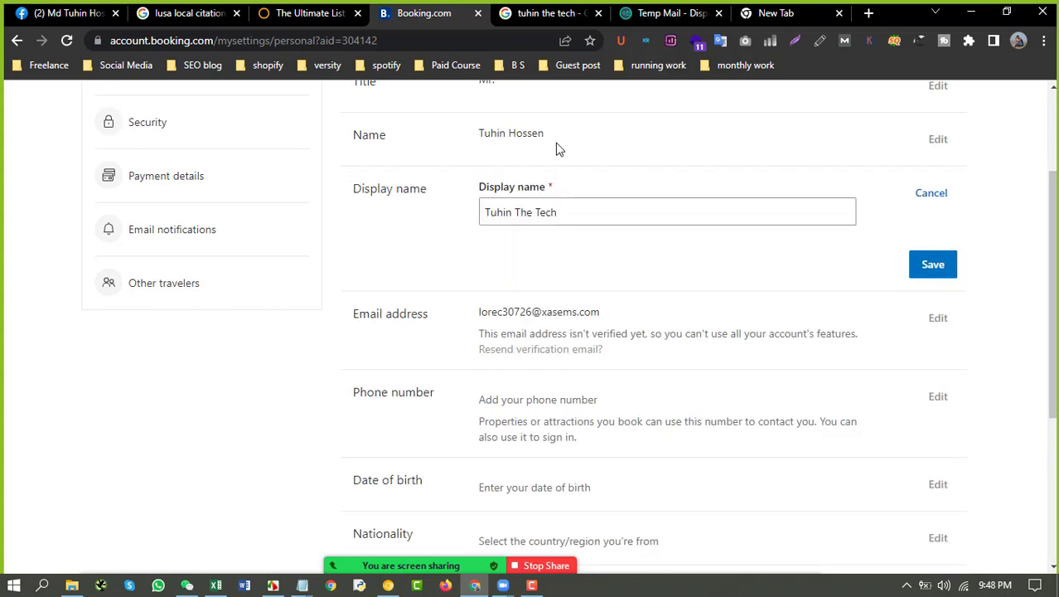
drag(557, 147, 478, 141)
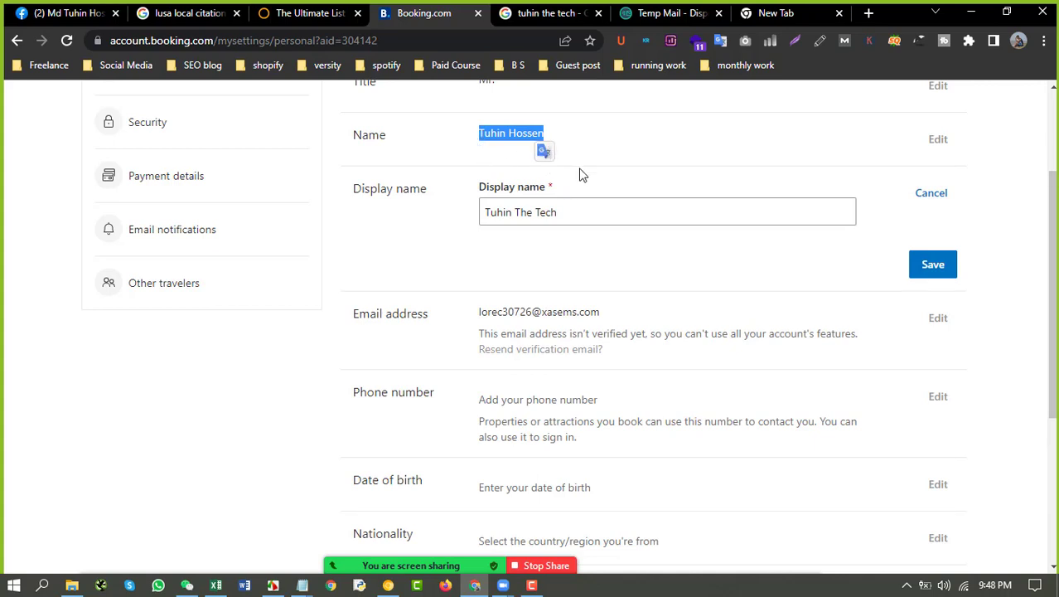
click(921, 270)
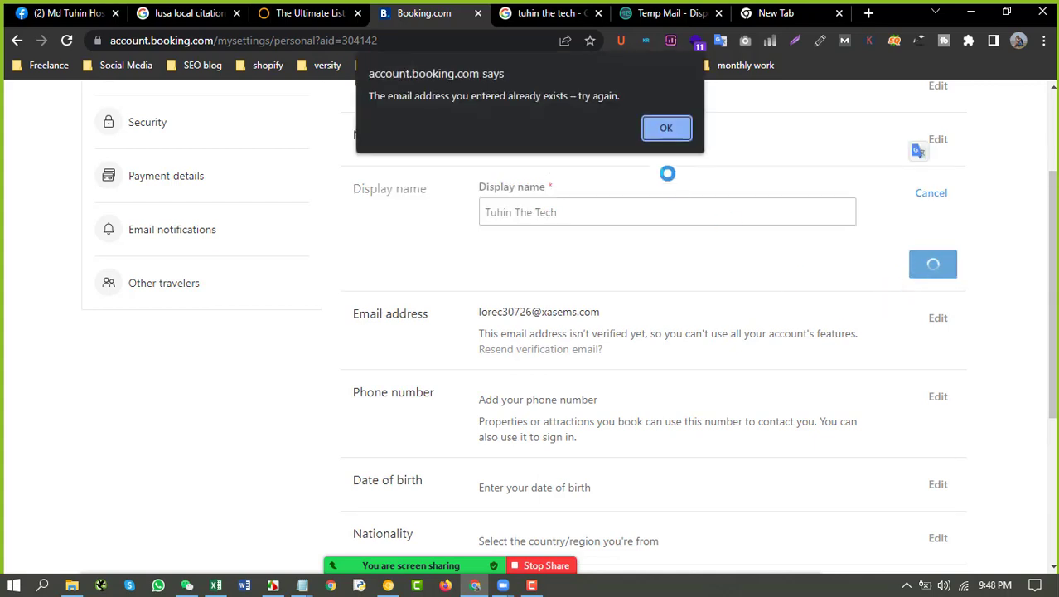
Dismiss the 'email already exists' alerts, retry saving, and close the display name form
click(668, 128)
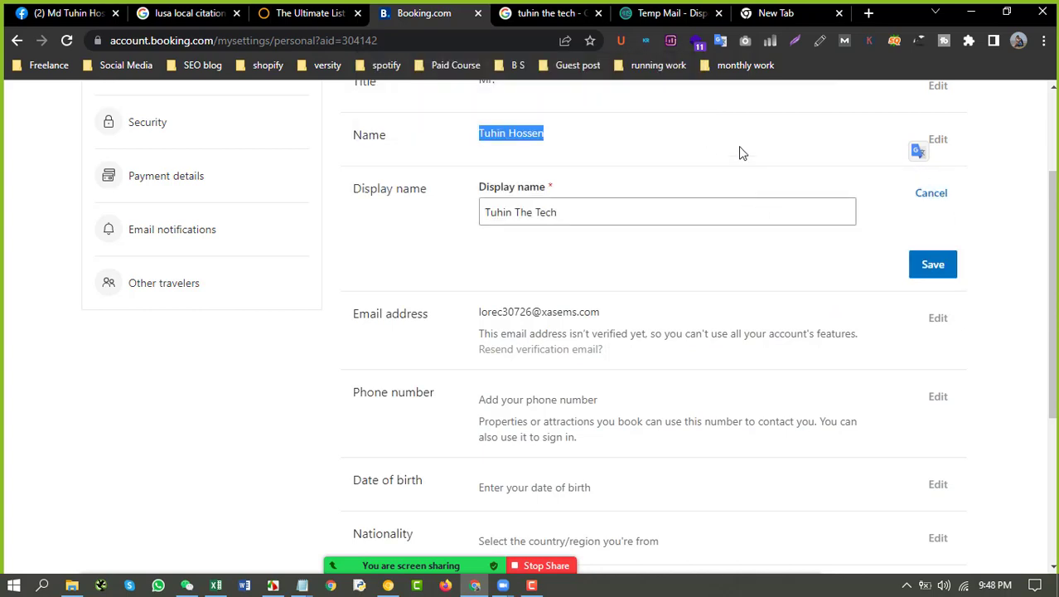
click(759, 217)
click(932, 265)
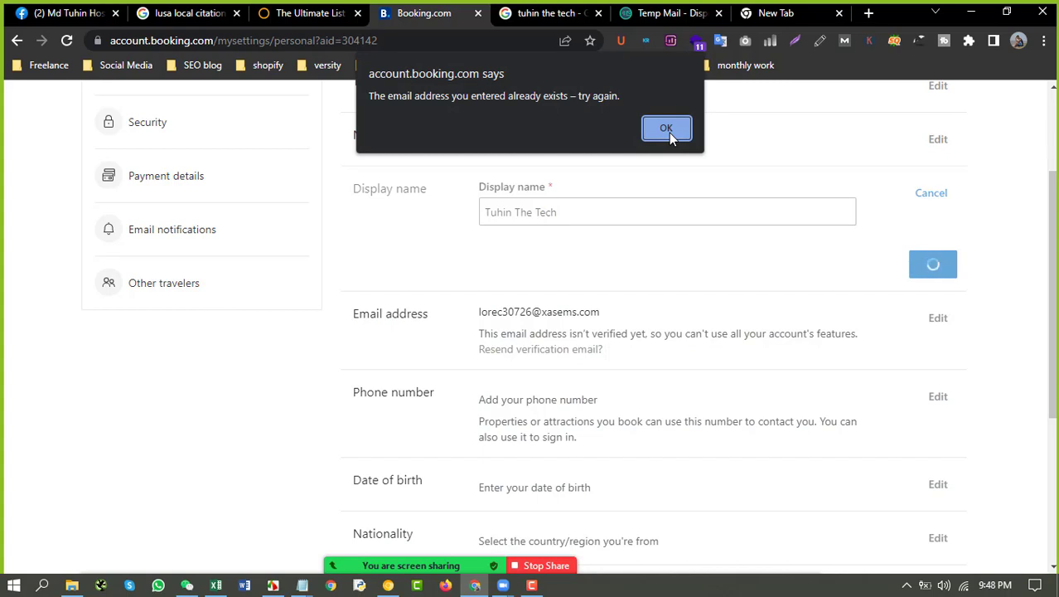
click(667, 129)
scroll(615, 232, up, 2)
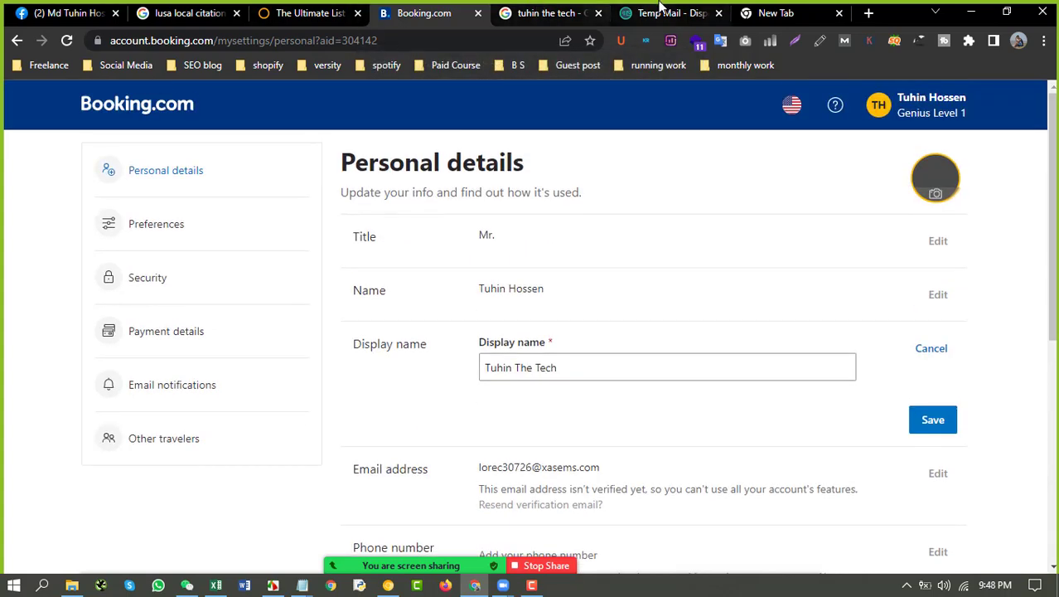
click(660, 12)
scroll(589, 272, up, 2)
click(414, 13)
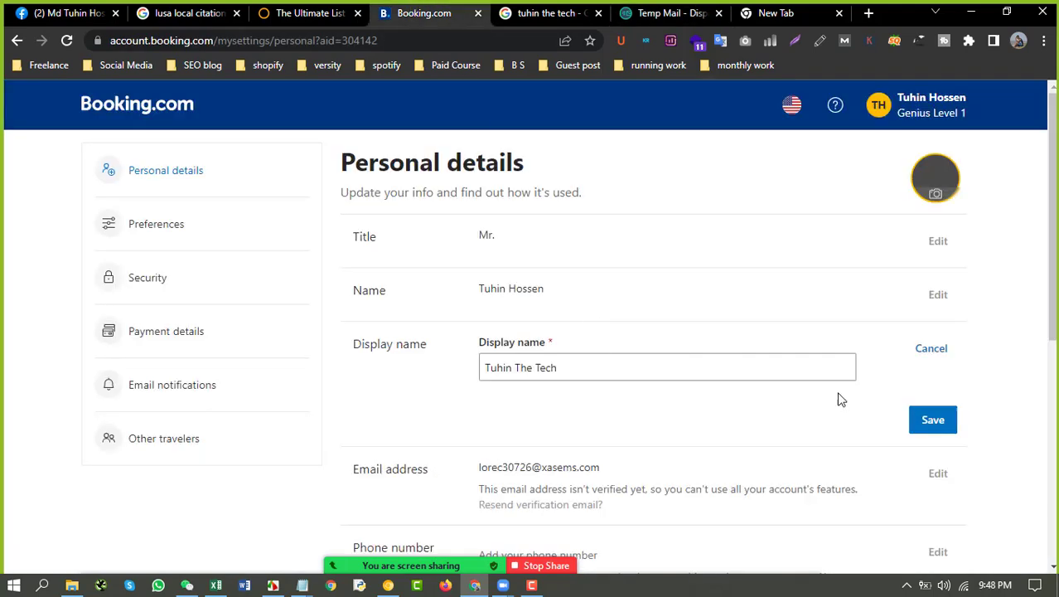
click(935, 349)
scroll(667, 388, down, 1)
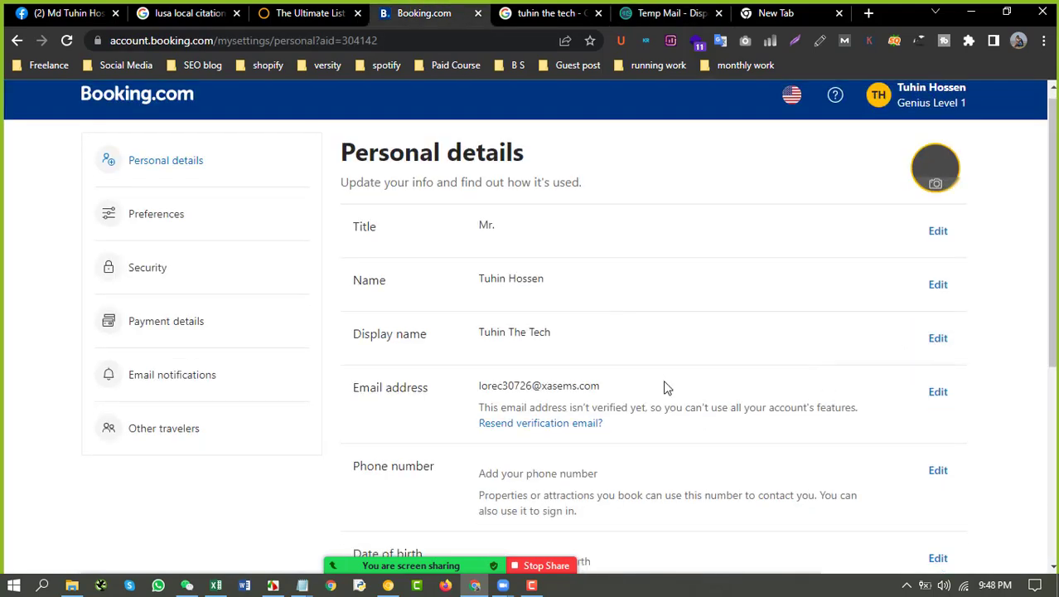
scroll(667, 388, down, 2)
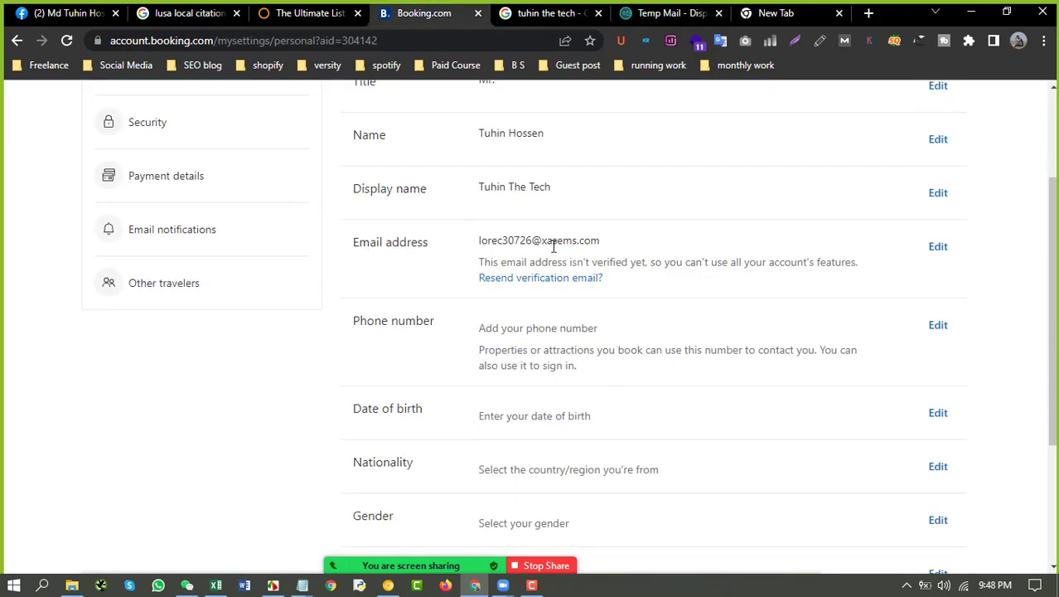
Enter a +880 Bangladesh phone number, correct it, and request a verification code
scroll(553, 245, down, 1)
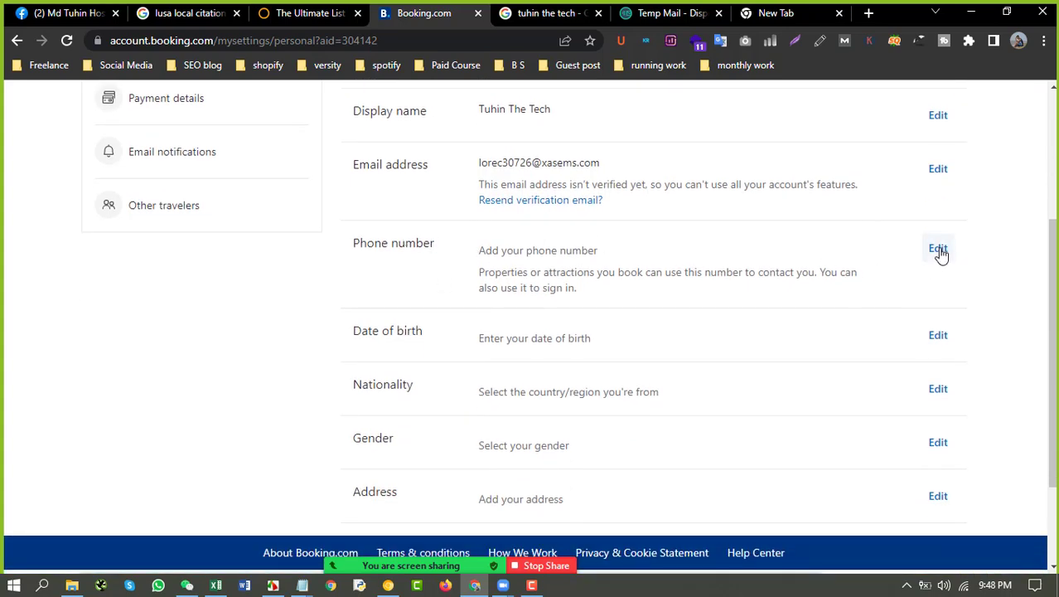
click(938, 249)
click(556, 291)
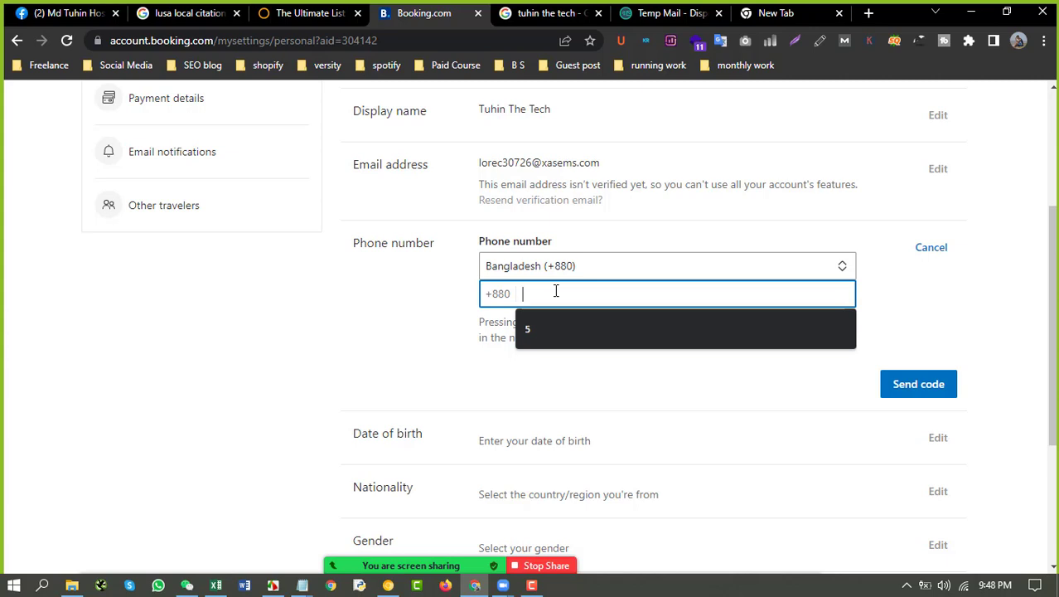
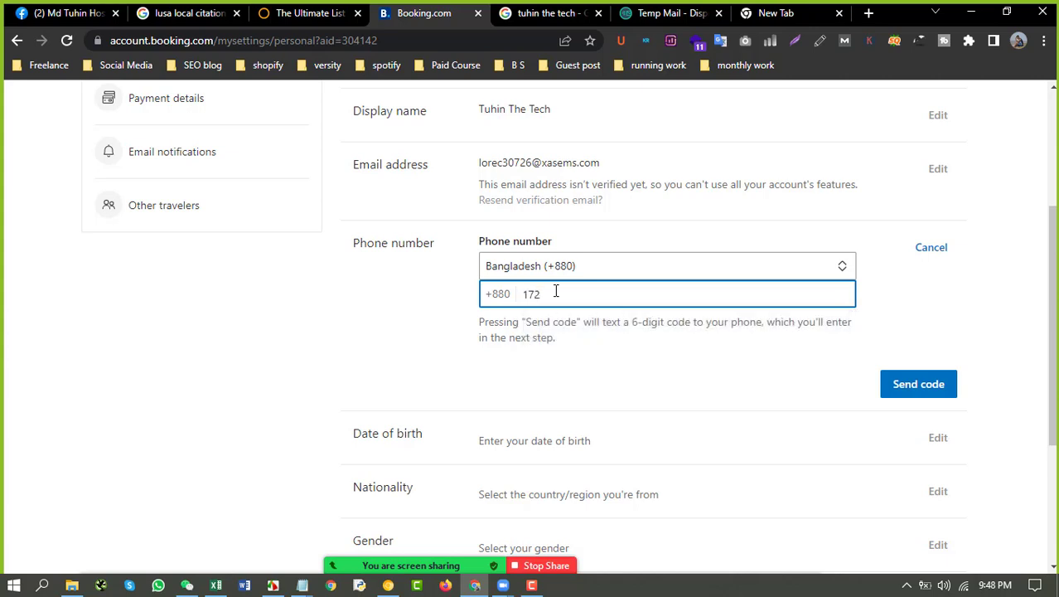
click(933, 383)
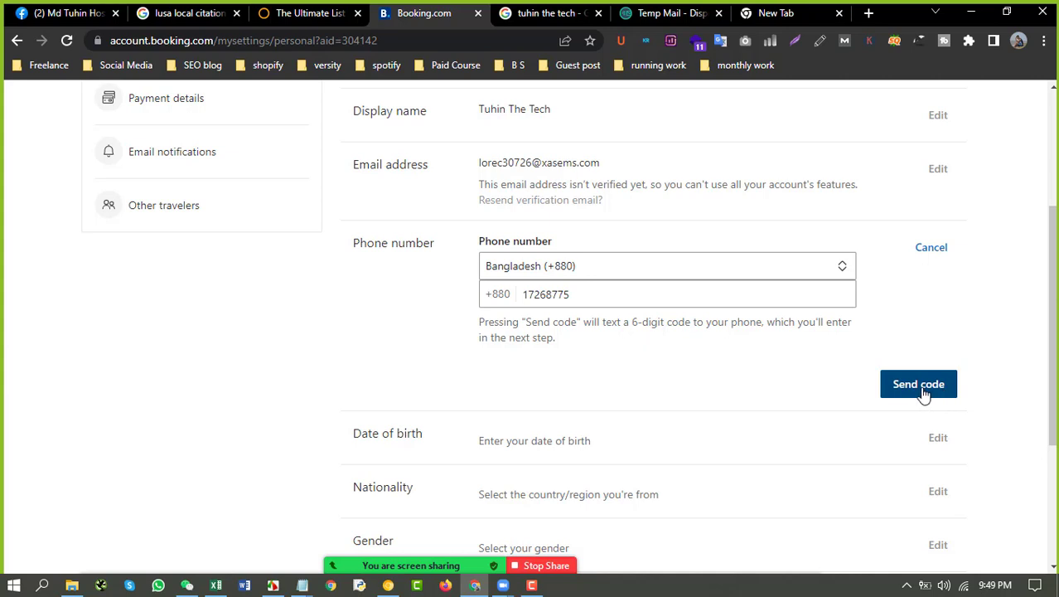
drag(624, 293, 524, 294)
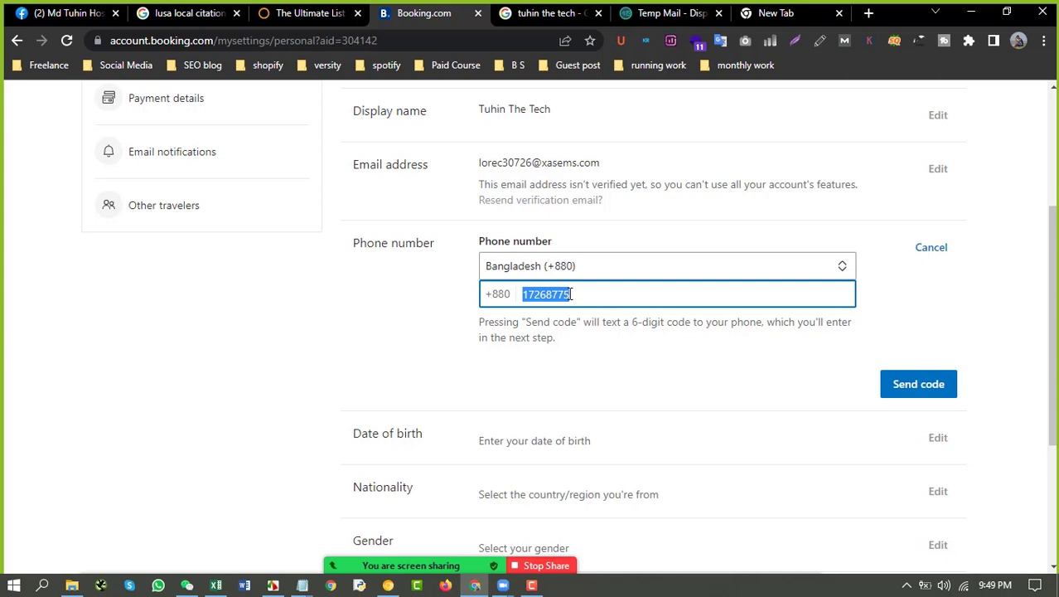
key(BackSpace)
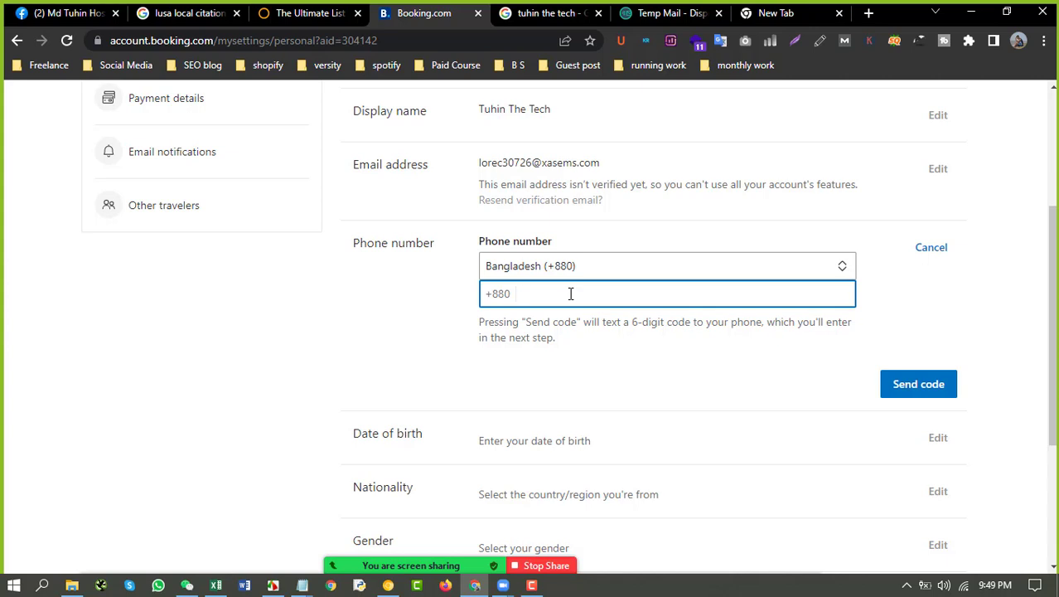
click(923, 390)
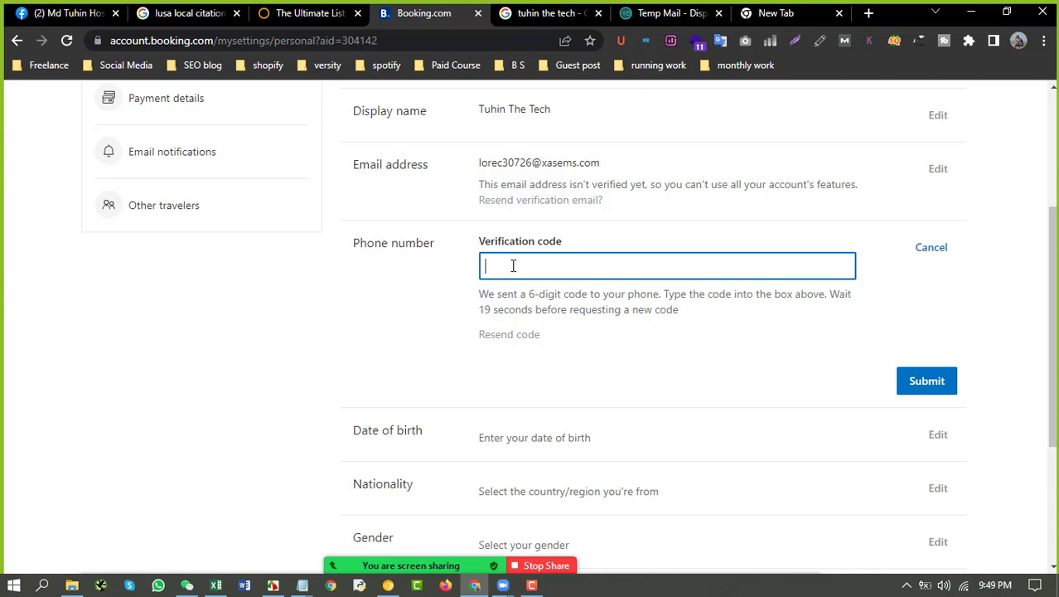
Search Google for 'phone number generator' in the new tab, then go back to Booking.com
click(771, 13)
click(498, 35)
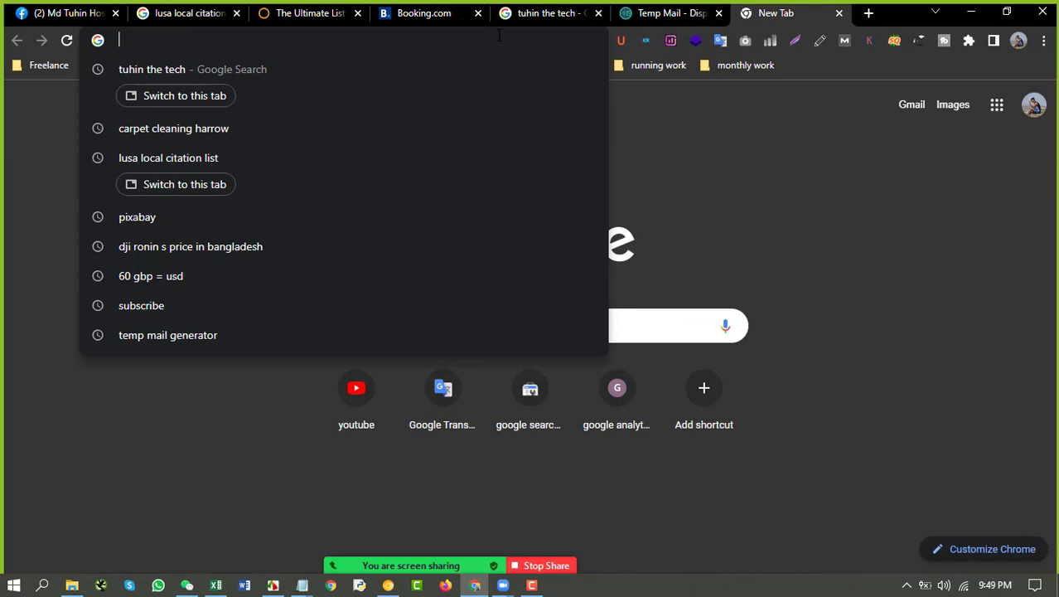
text(phone )
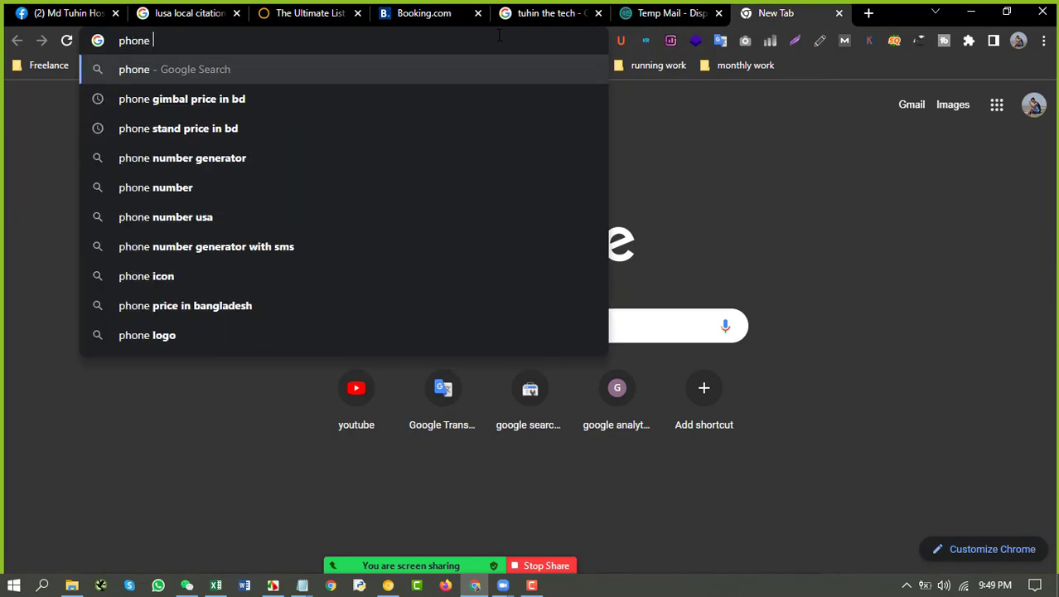
text(number)
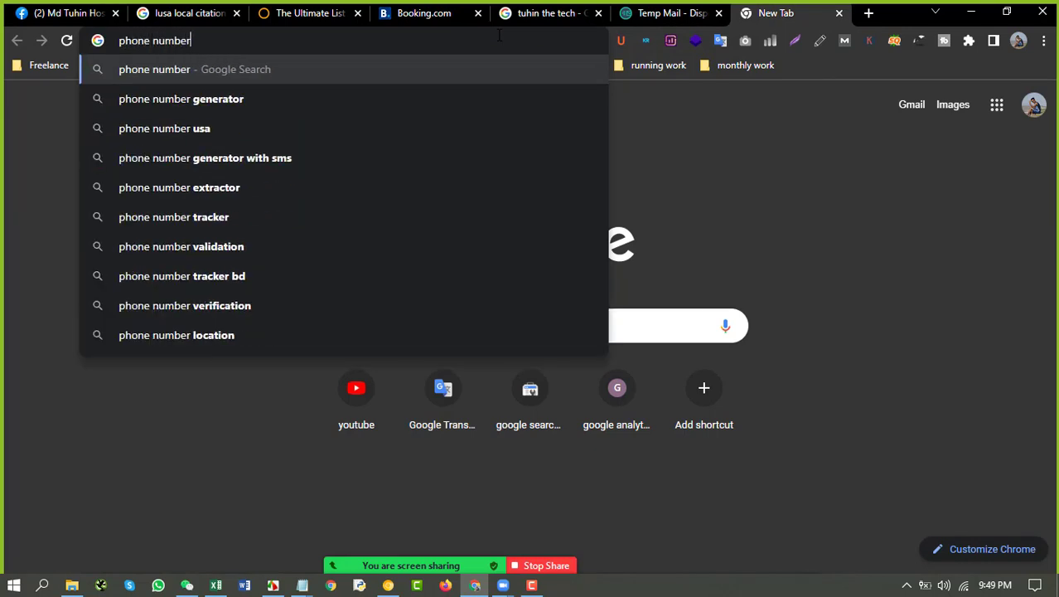
click(283, 103)
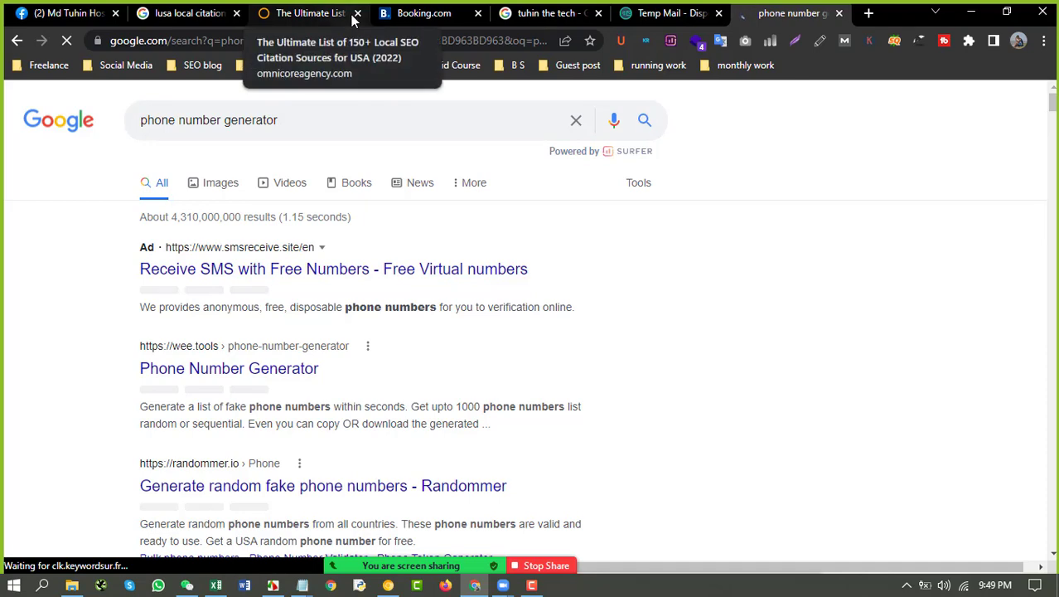
click(581, 11)
click(466, 10)
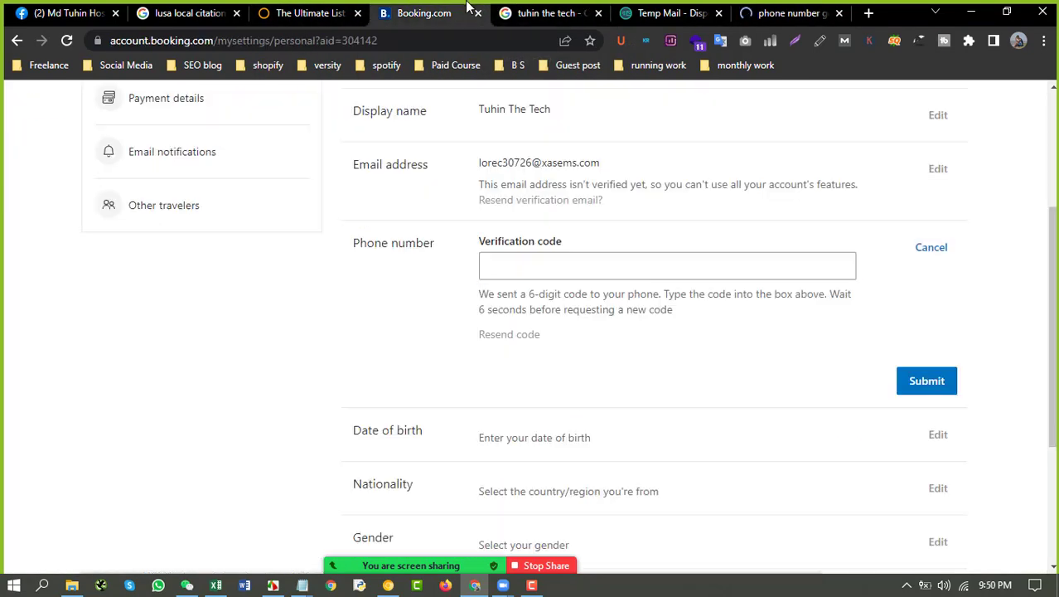
Submit the 6-digit texted code so the phone number becomes Verified
click(593, 274)
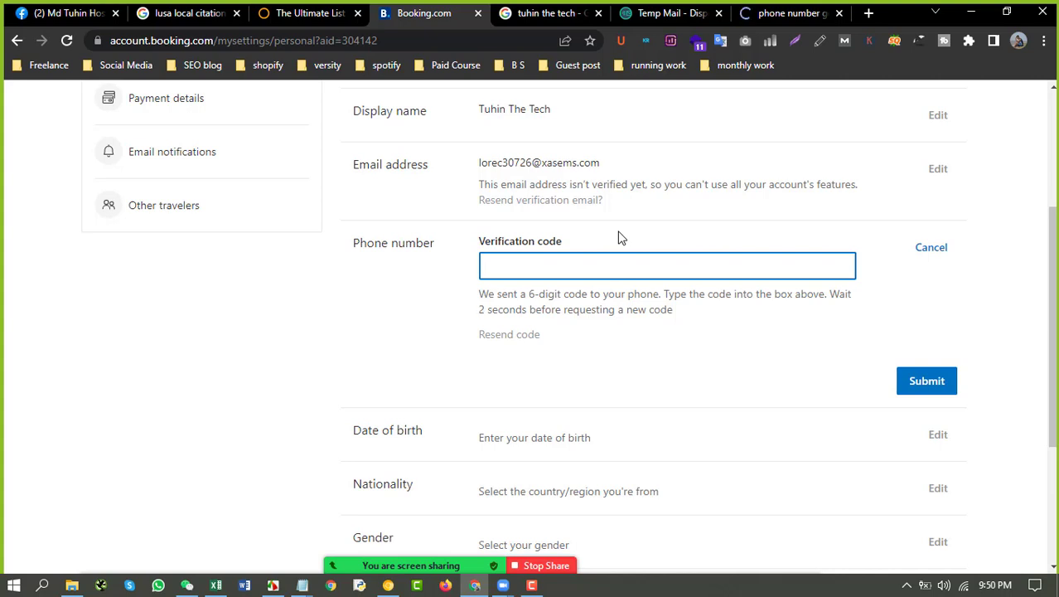
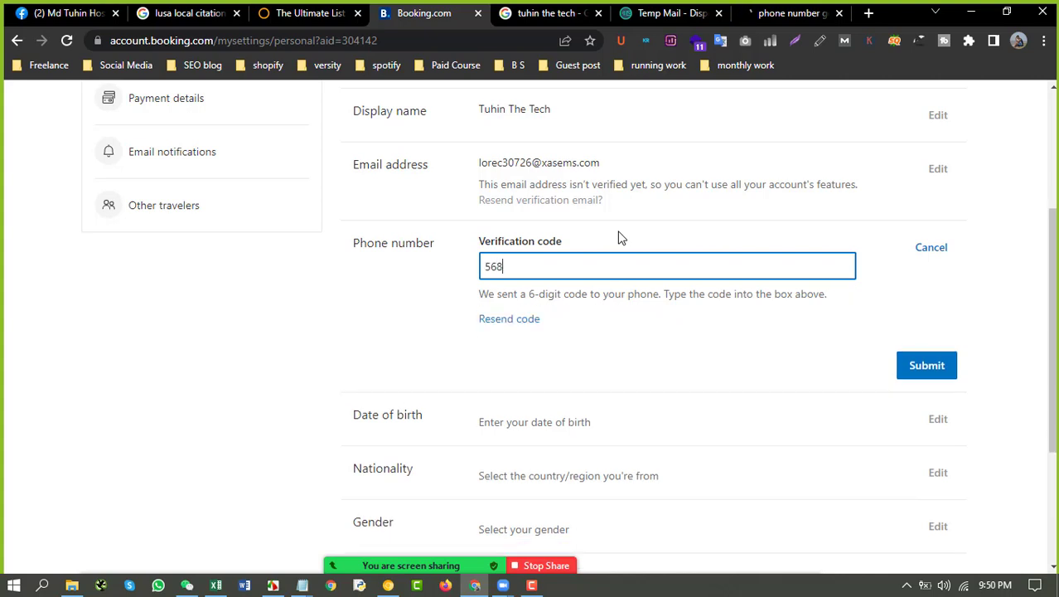
click(919, 381)
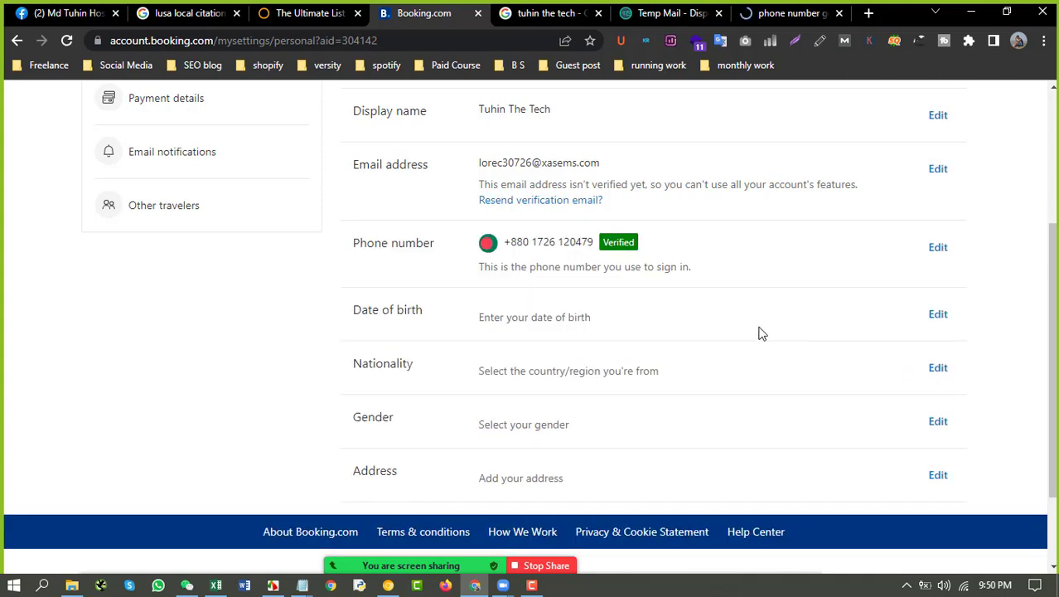
scroll(702, 292, up, 3)
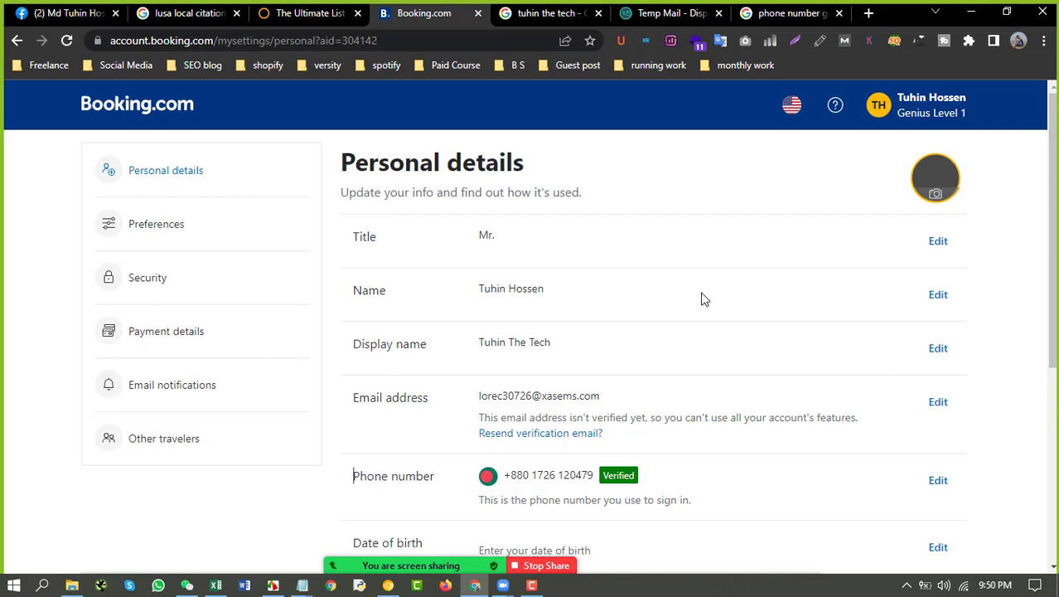
scroll(704, 305, down, 2)
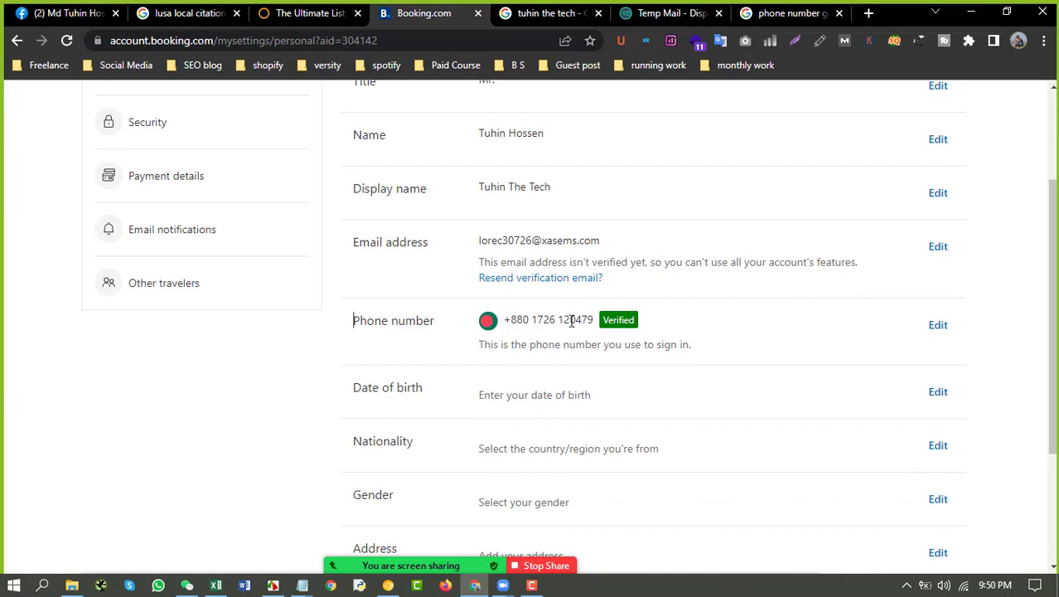
scroll(626, 336, down, 2)
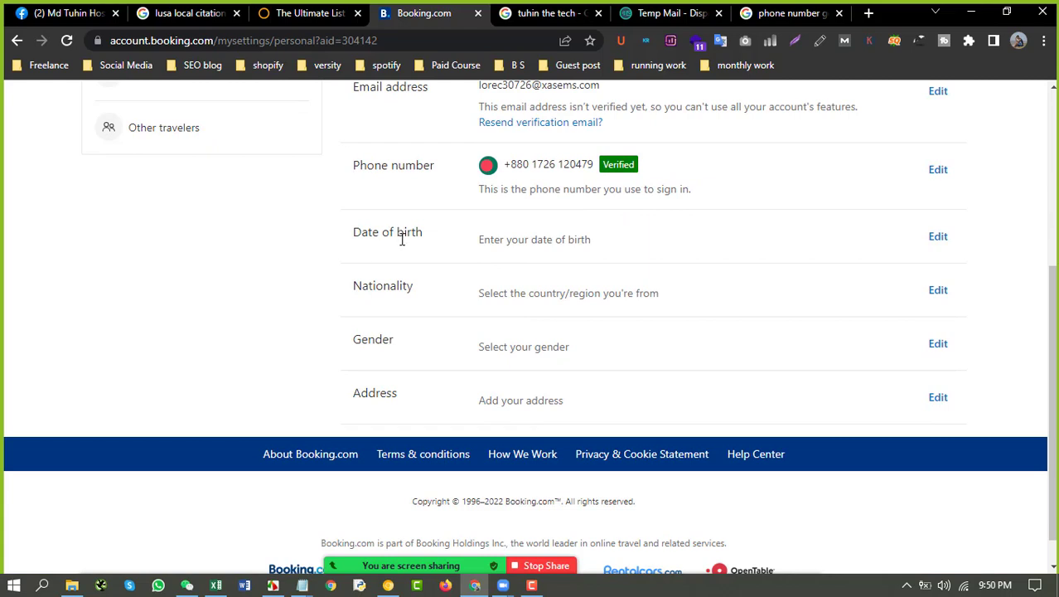
Fill in the day and month of the date of birth and save it
click(938, 237)
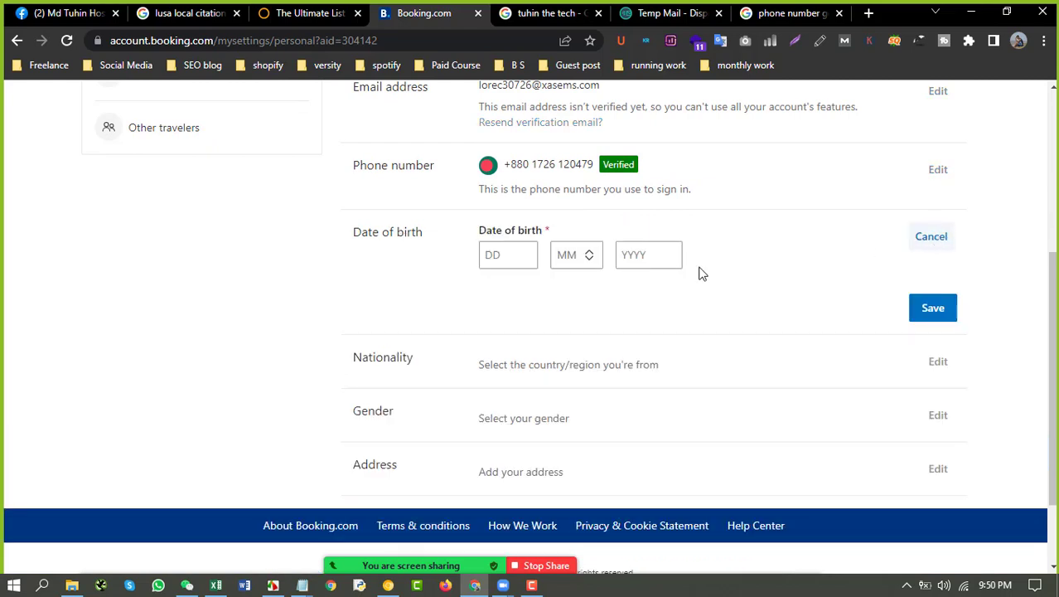
click(513, 260)
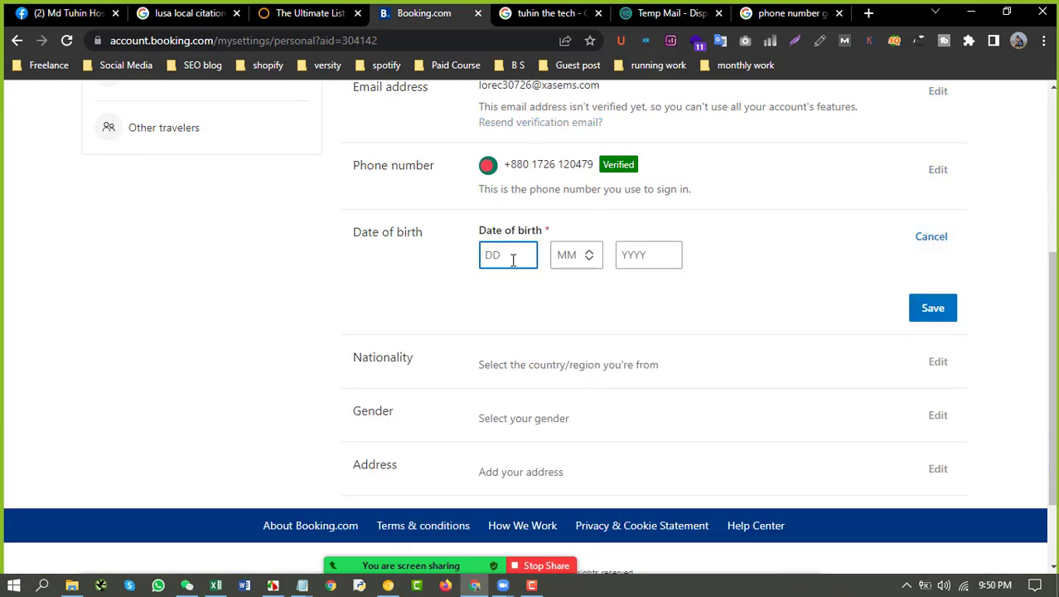
text(04)
click(575, 257)
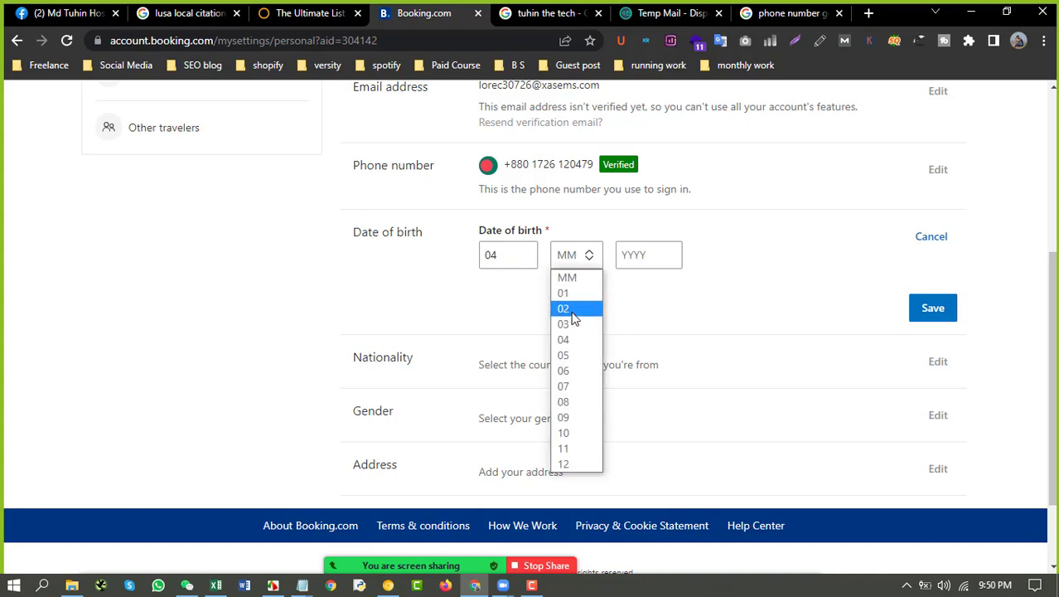
click(568, 339)
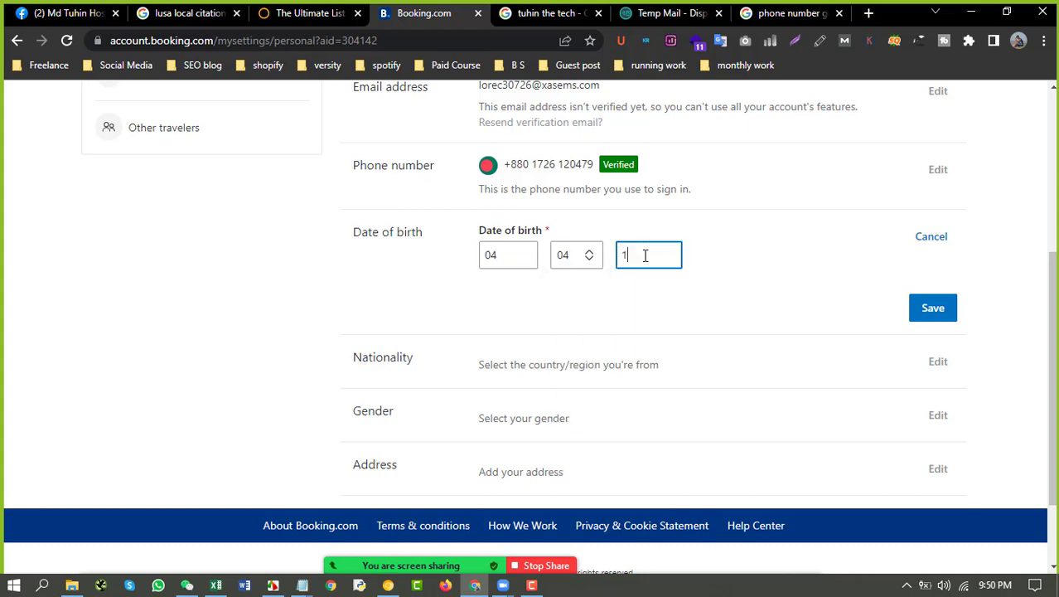
click(941, 312)
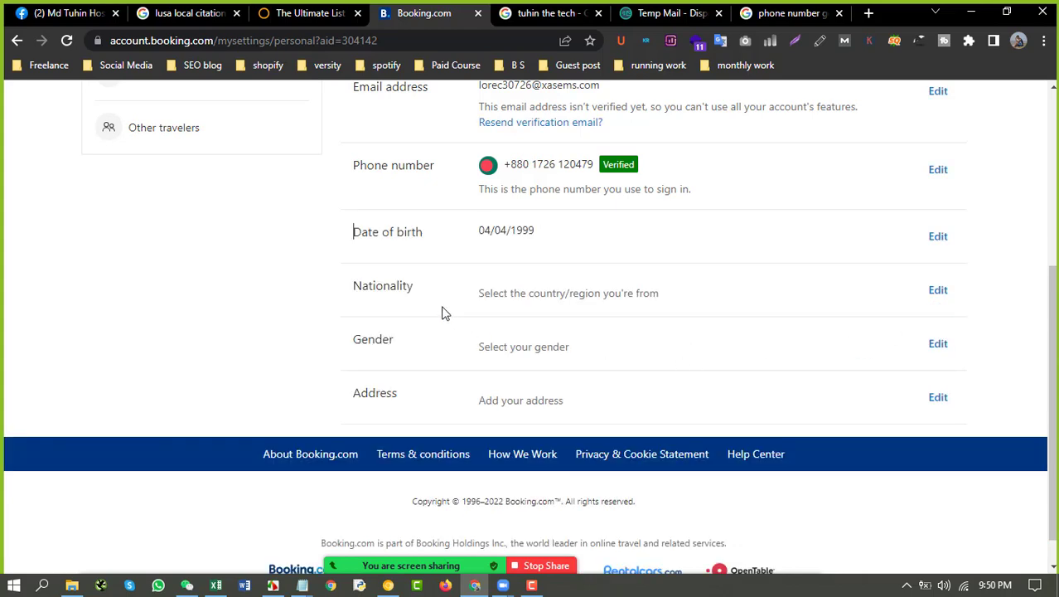
Set the nationality to Bangladesh and save it
click(940, 290)
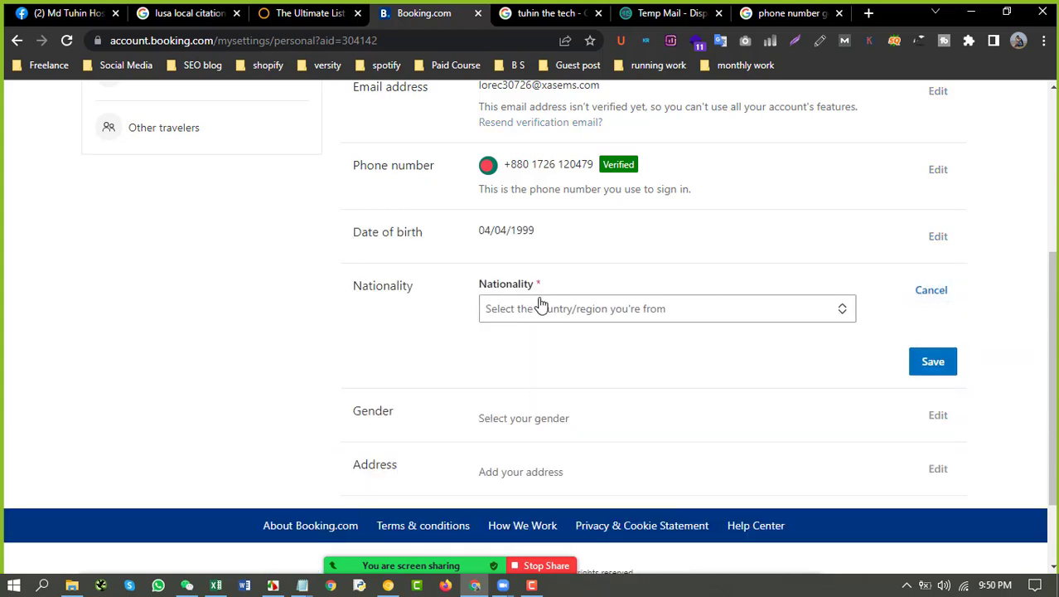
click(554, 310)
key(b)
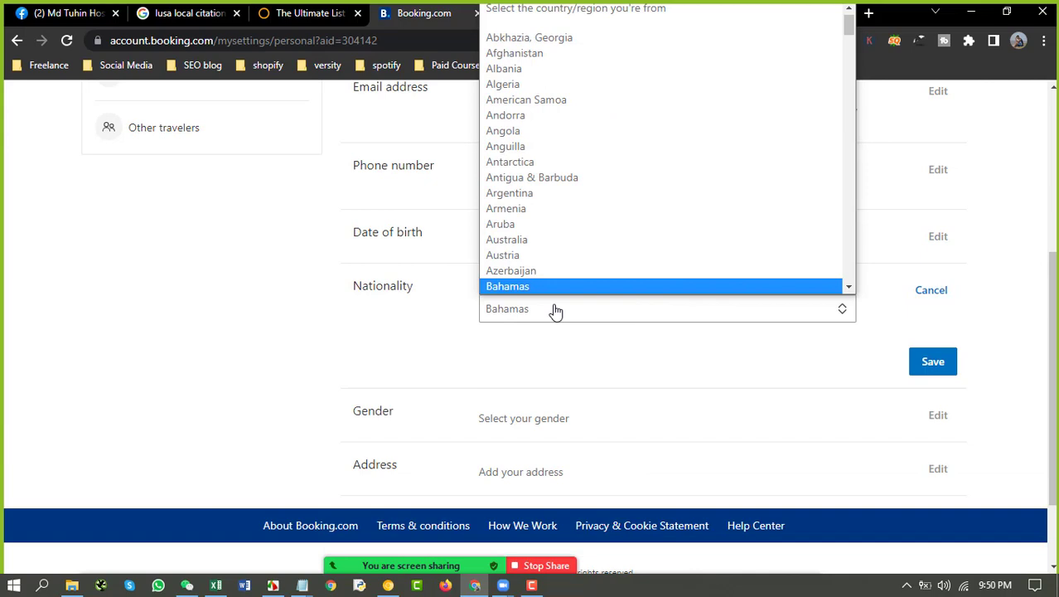
scroll(552, 274, down, 3)
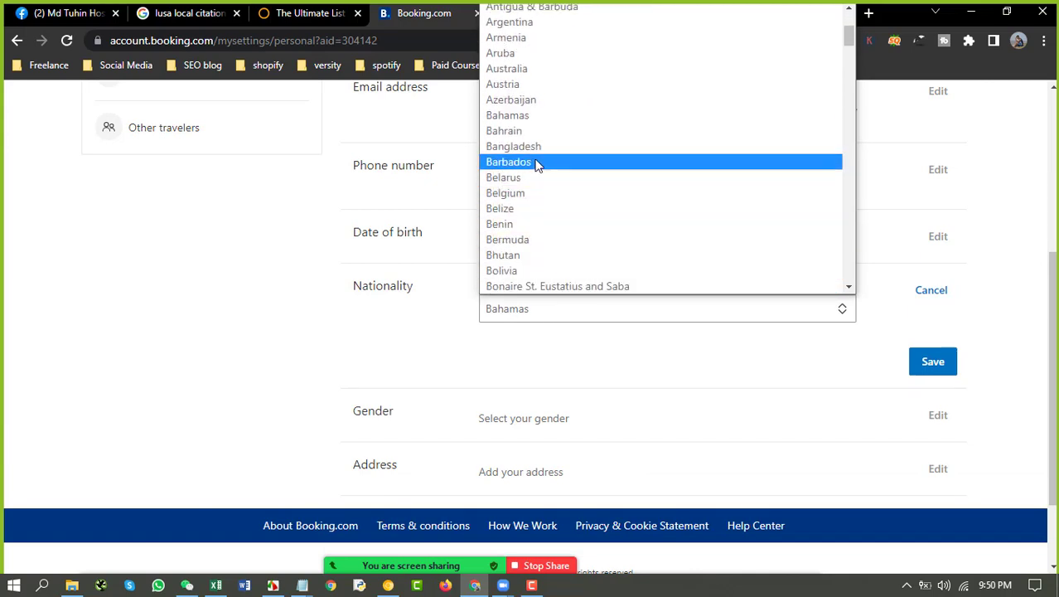
click(535, 147)
click(917, 374)
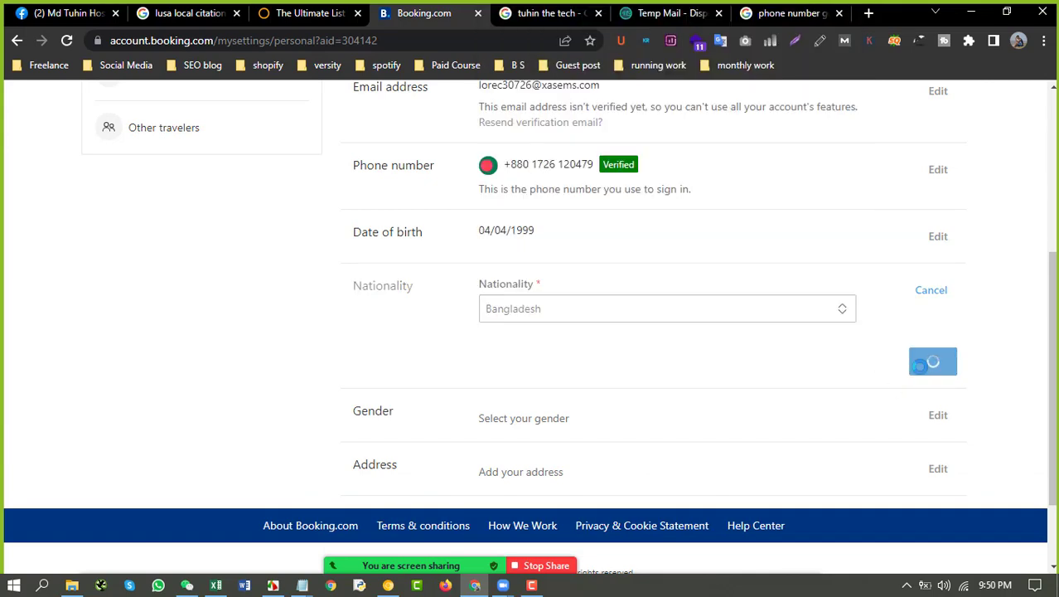
scroll(648, 391, down, 1)
click(936, 307)
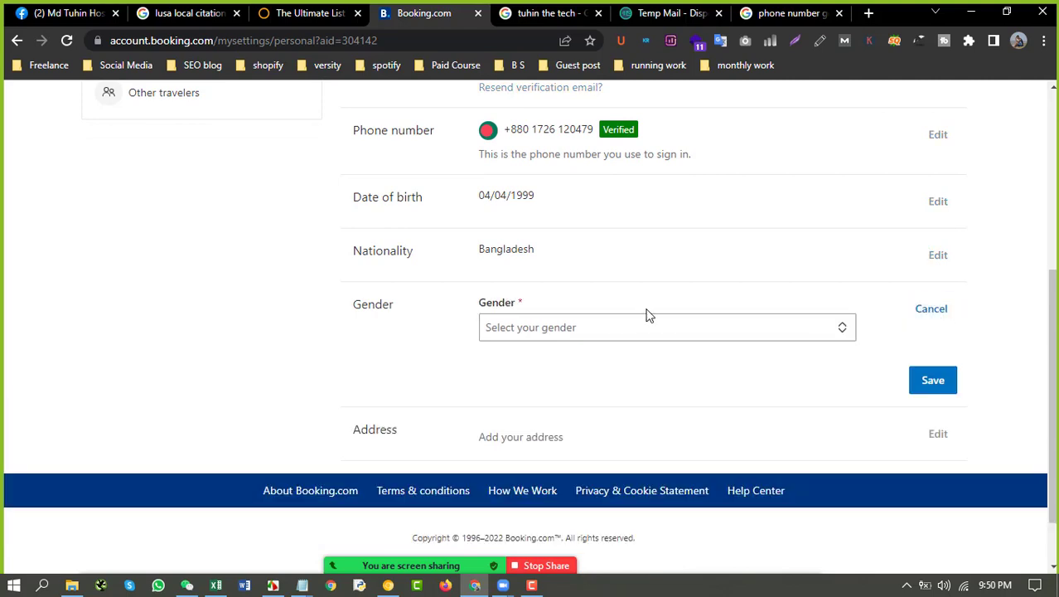
Set the gender to I'm a man and save it
click(606, 328)
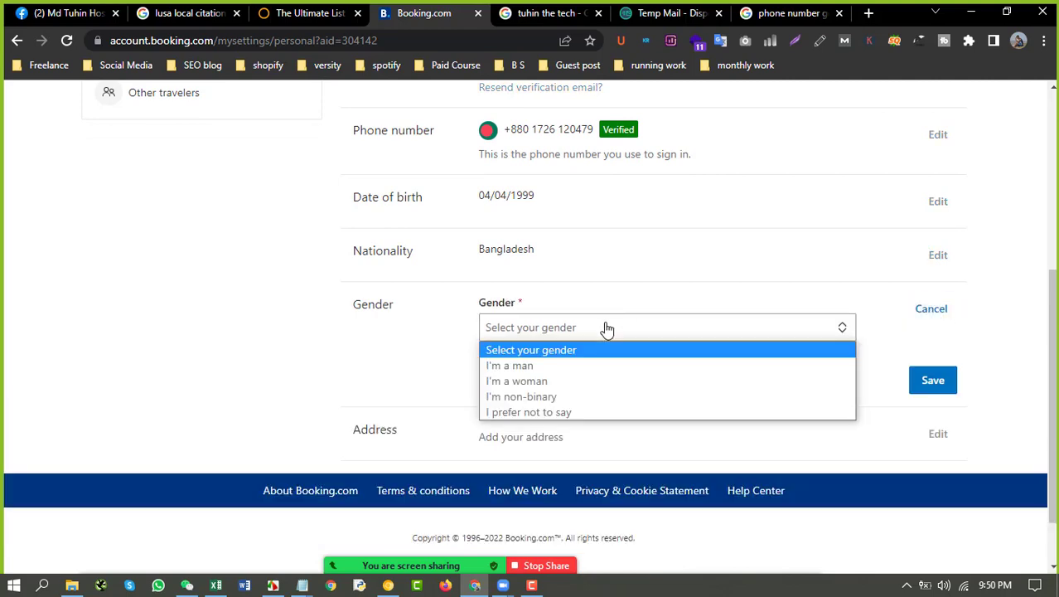
click(577, 368)
click(929, 375)
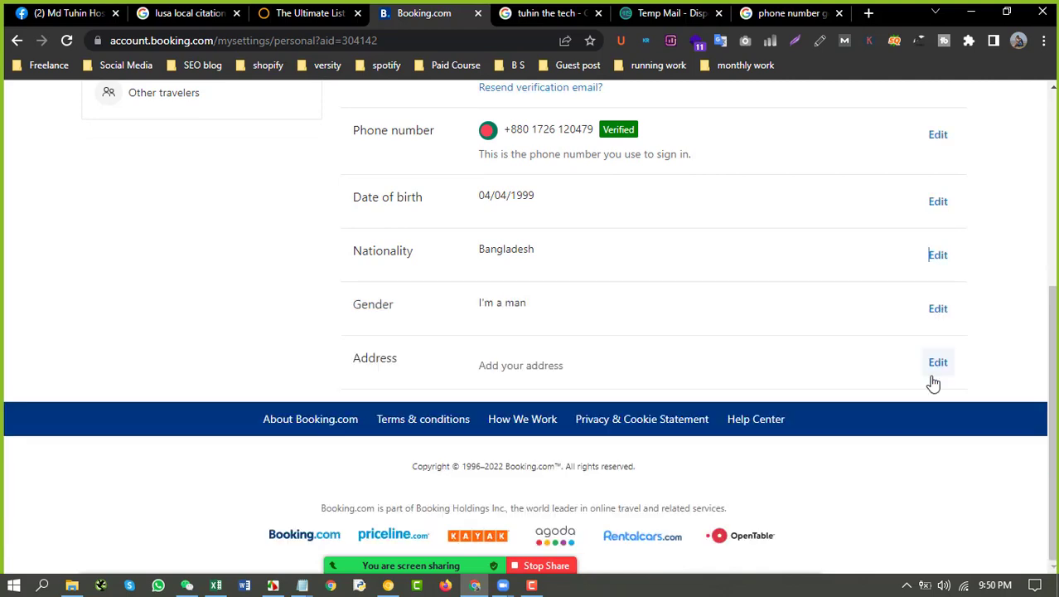
Start the home address with Bangladesh as the country and enter the street
click(939, 366)
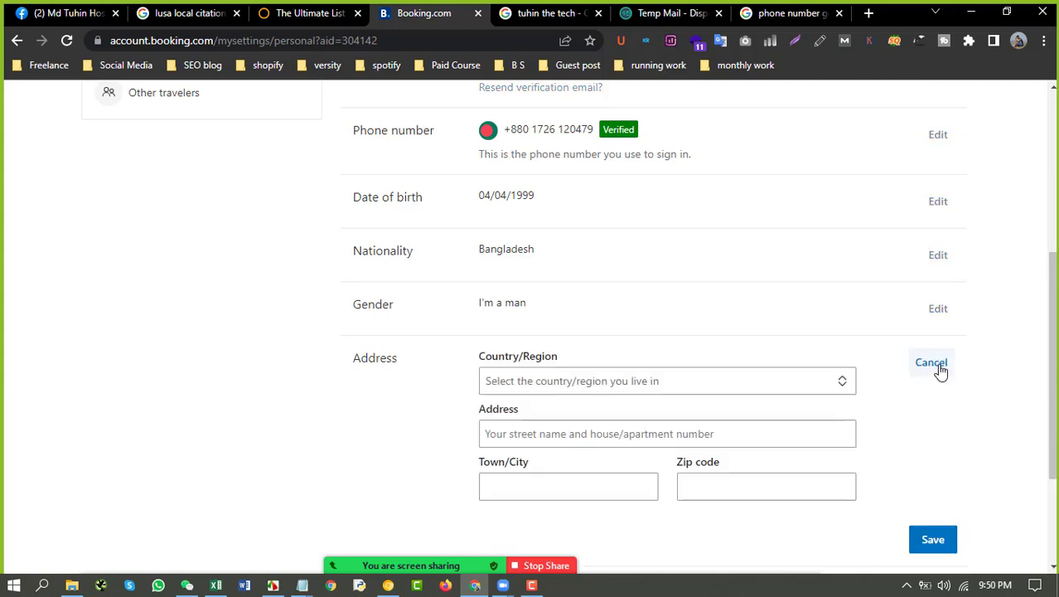
click(791, 383)
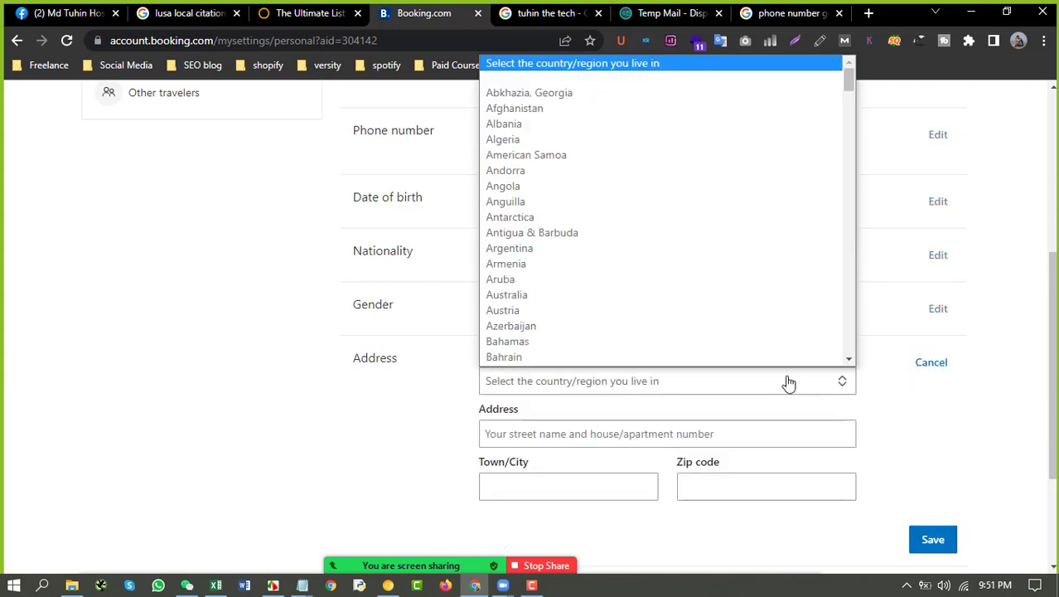
key(b)
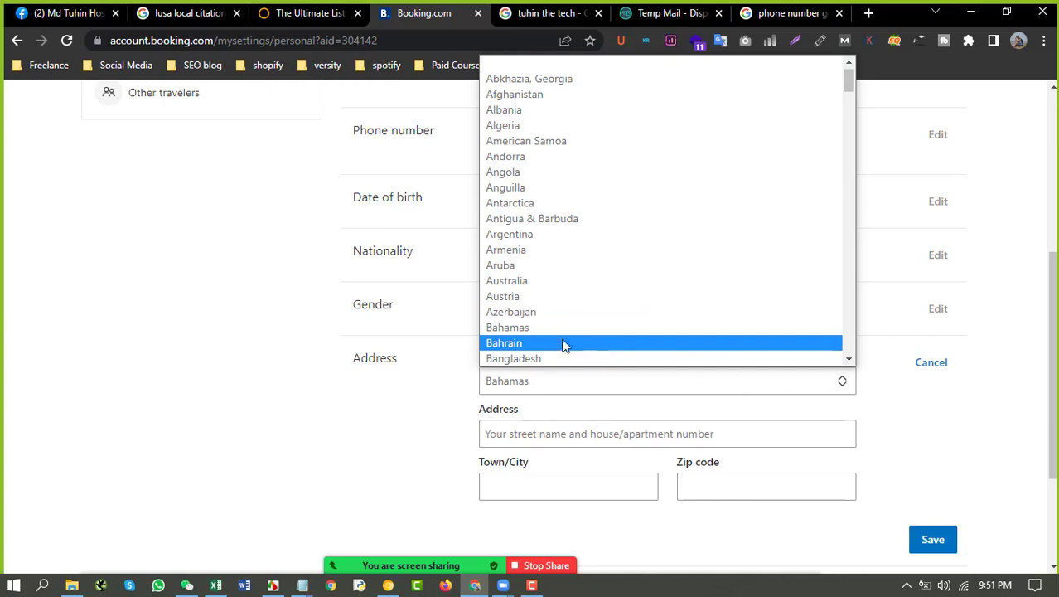
click(536, 356)
click(536, 437)
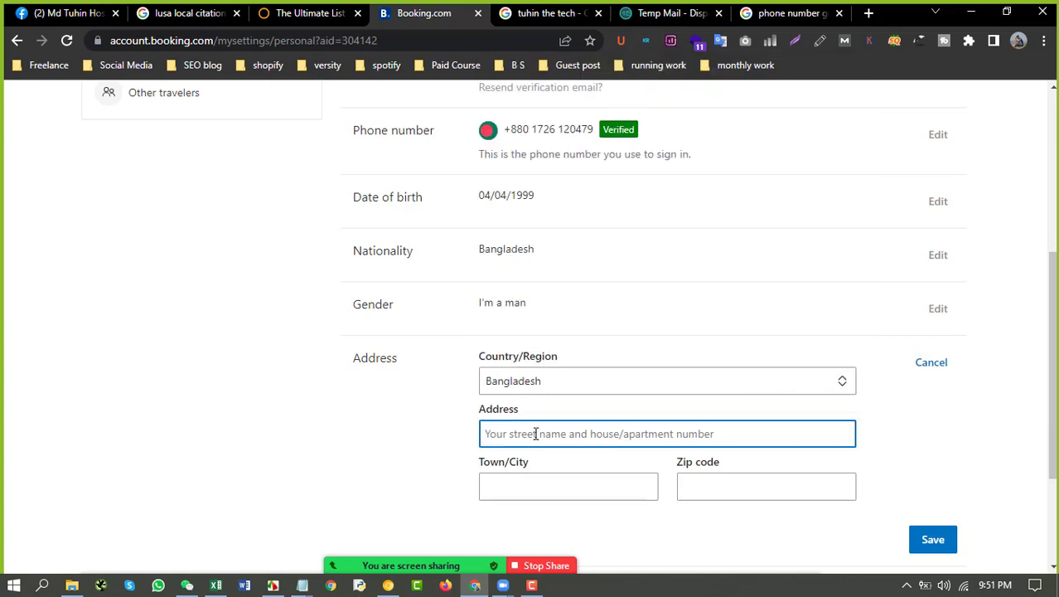
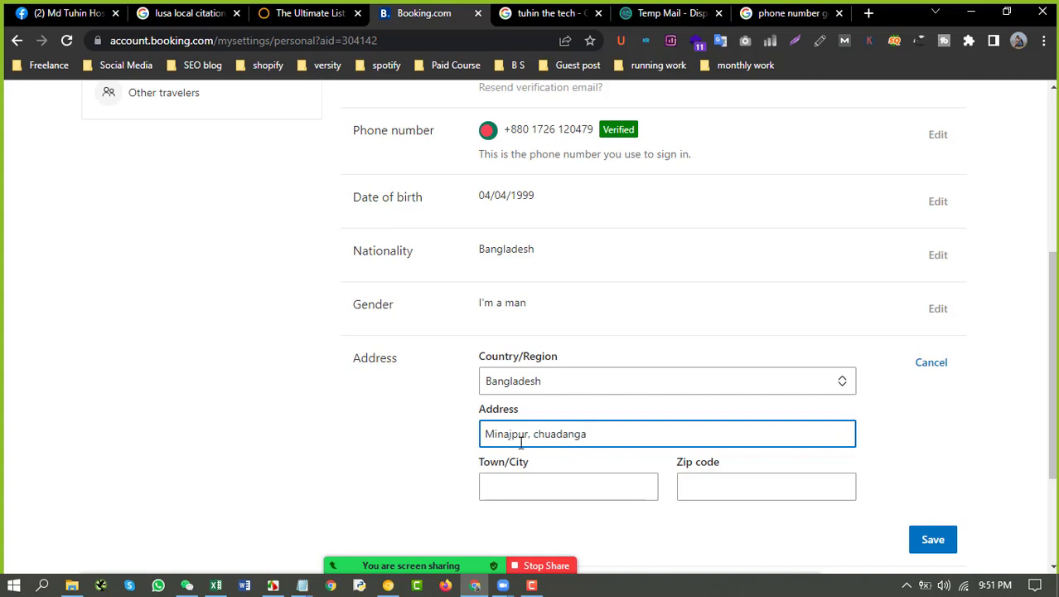
double_click(529, 434)
key(BackSpace)
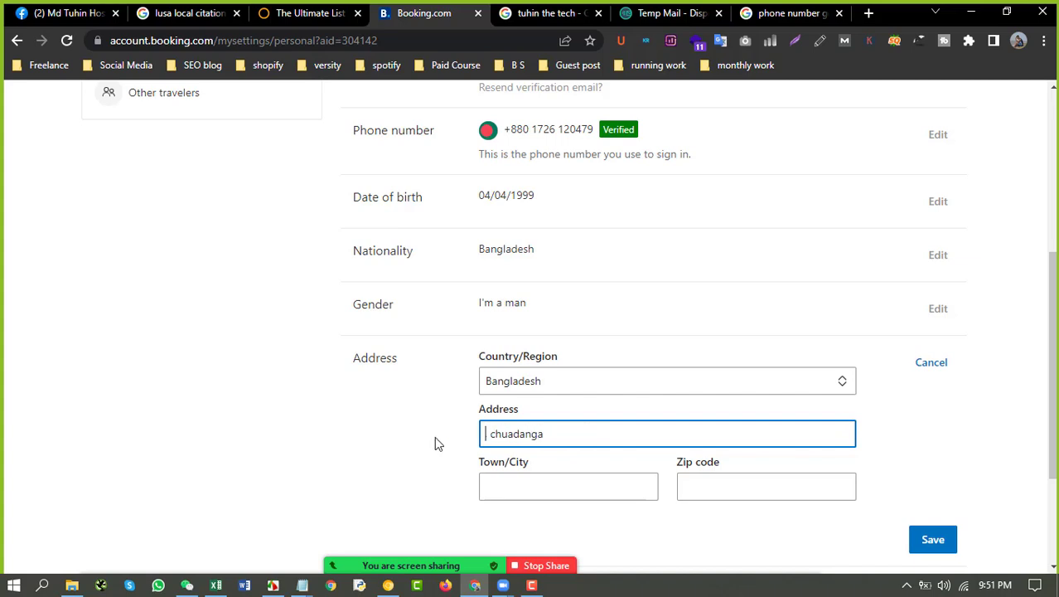
text(Jibannagar)
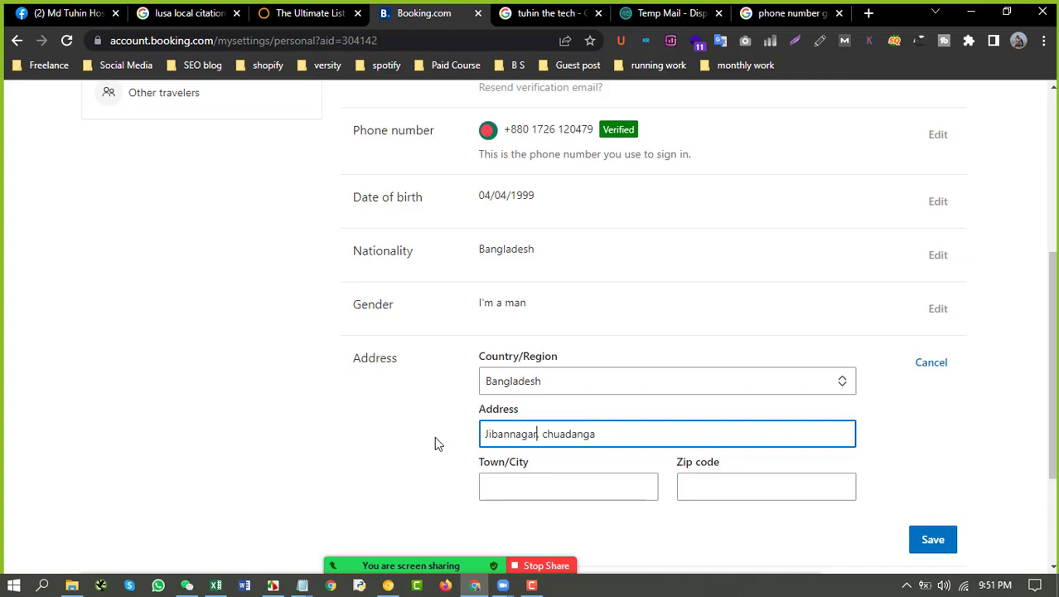
Accept the suggested town and zip code, save the address, and decline the browser's save offer
click(535, 484)
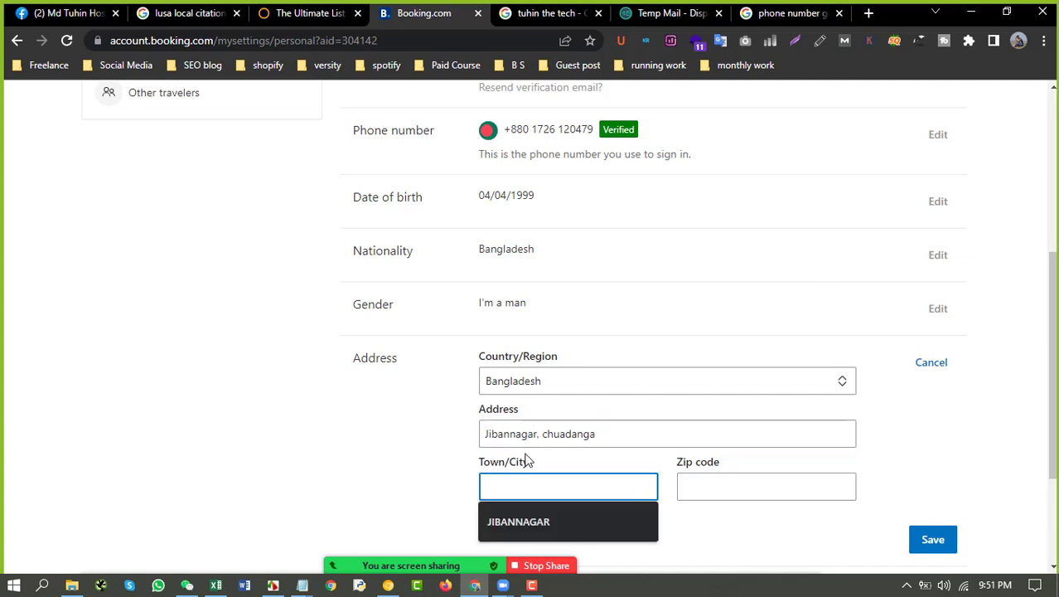
click(557, 517)
click(733, 485)
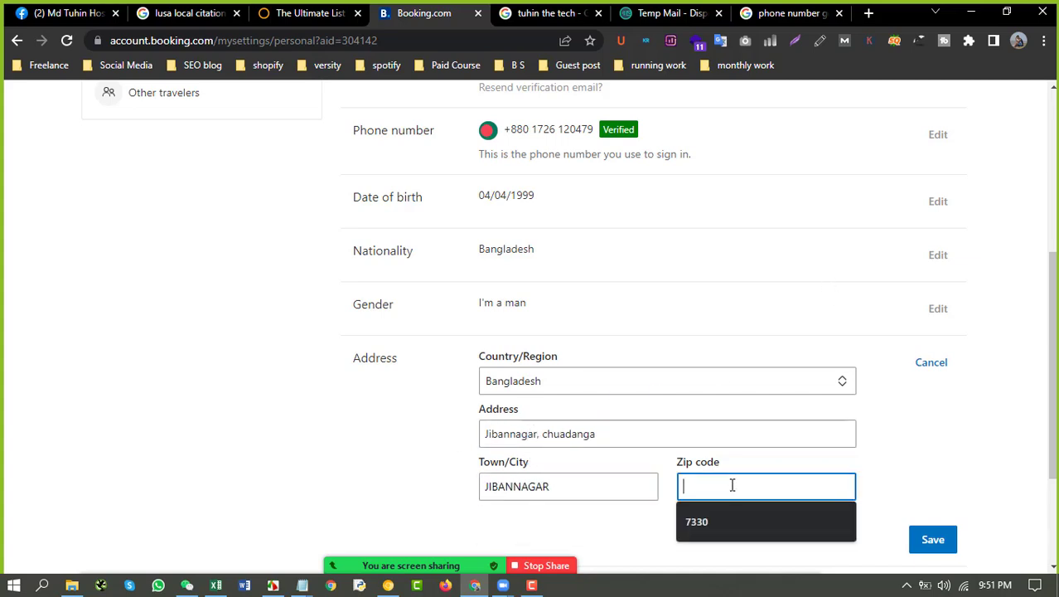
click(717, 521)
scroll(771, 481, down, 2)
click(932, 386)
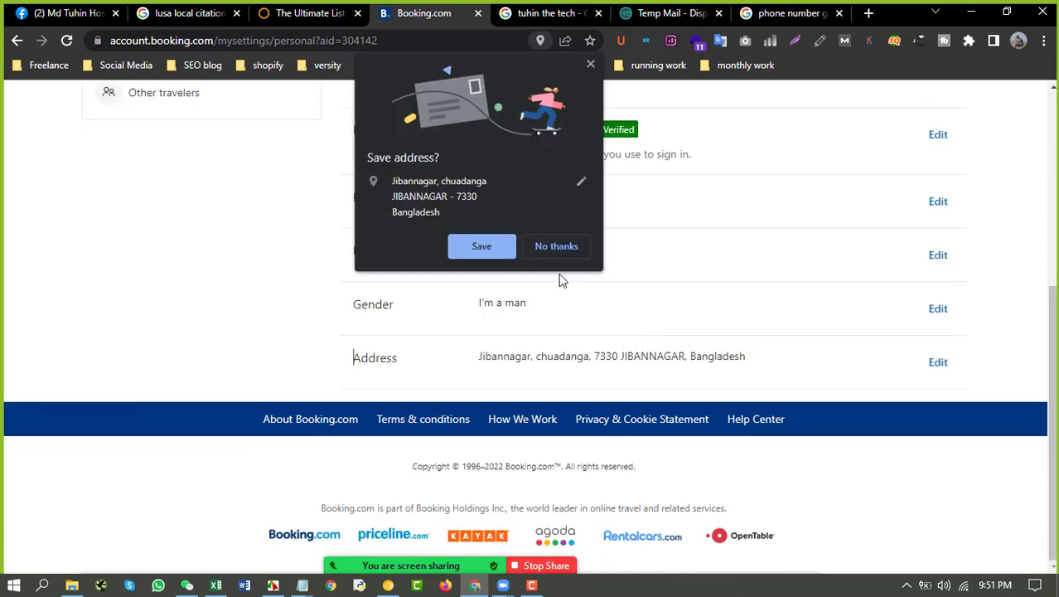
click(557, 246)
Search Google for 'fake address' and open the Fake Person Generator result in a new tab
click(792, 13)
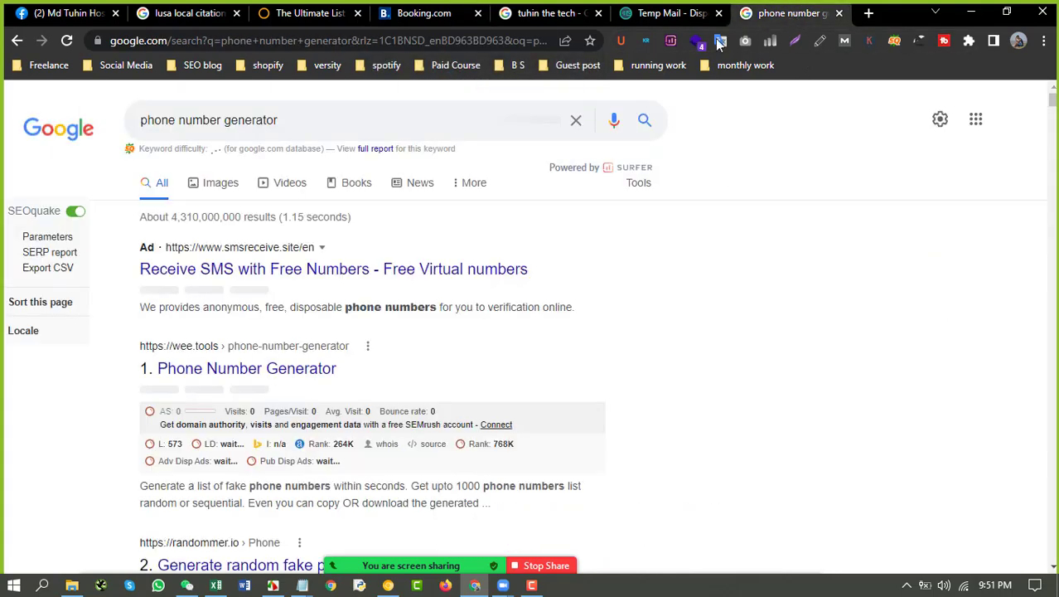
drag(282, 122, 132, 123)
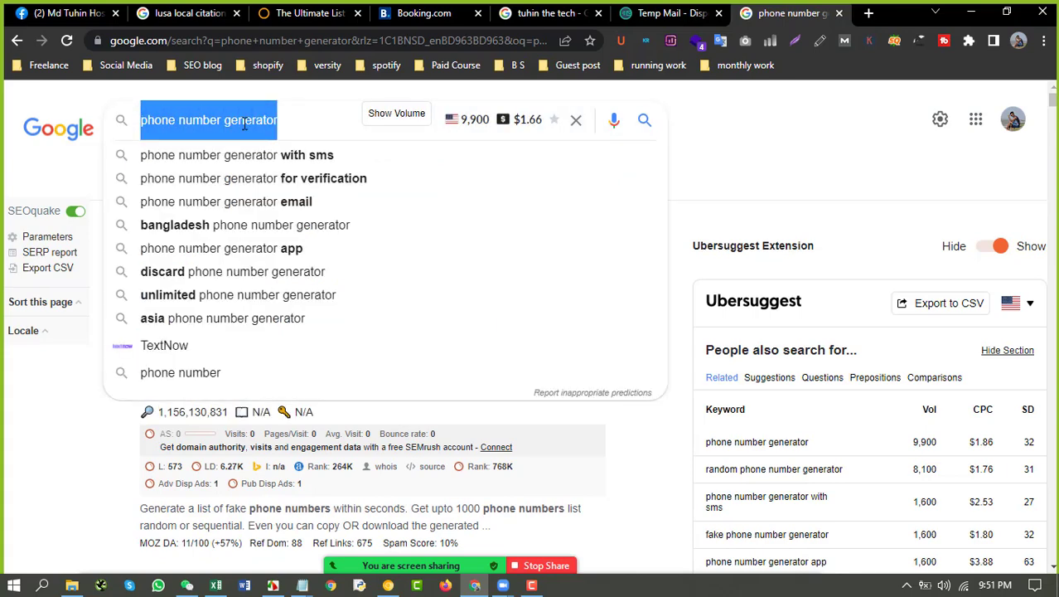
key(BackSpace)
text(fake)
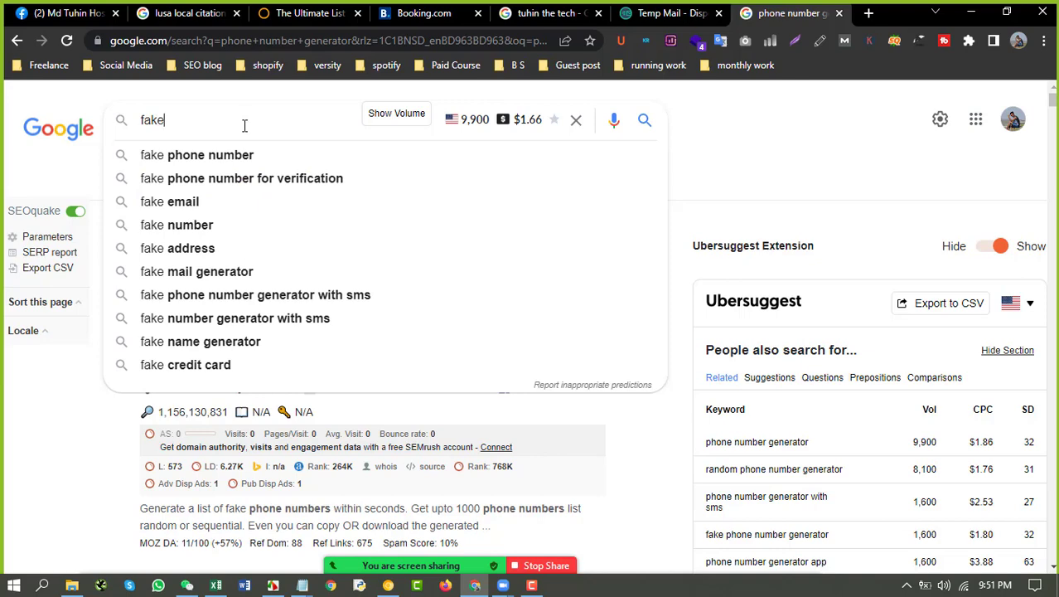
click(179, 249)
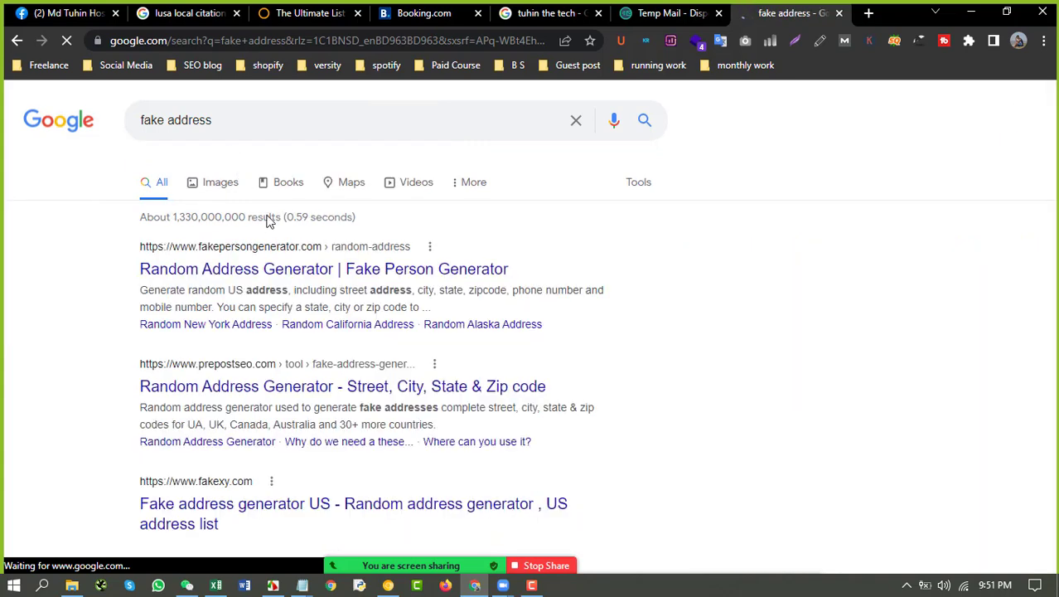
right_click(262, 272)
click(297, 282)
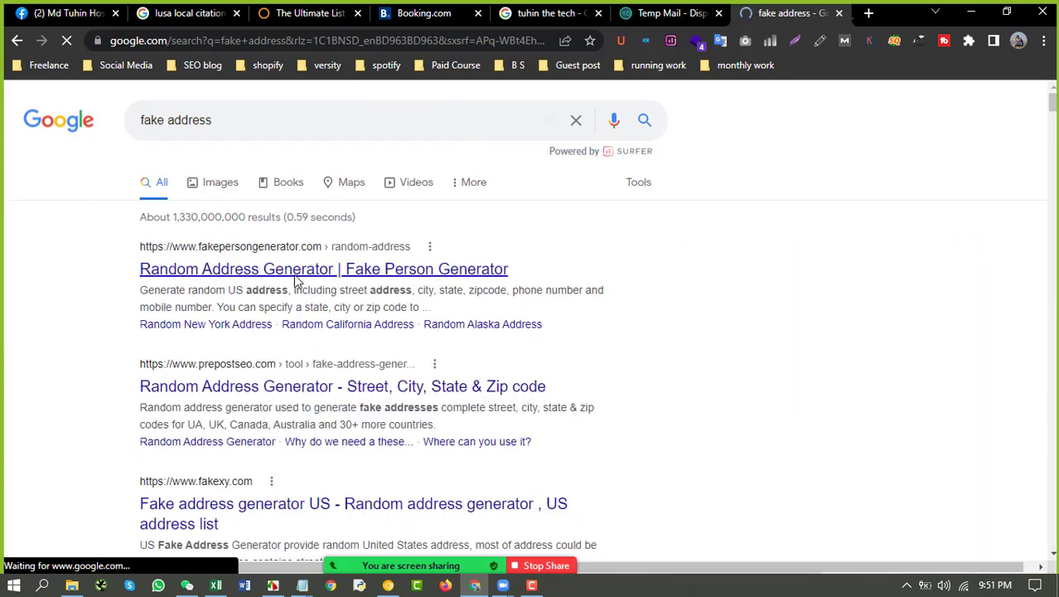
click(802, 10)
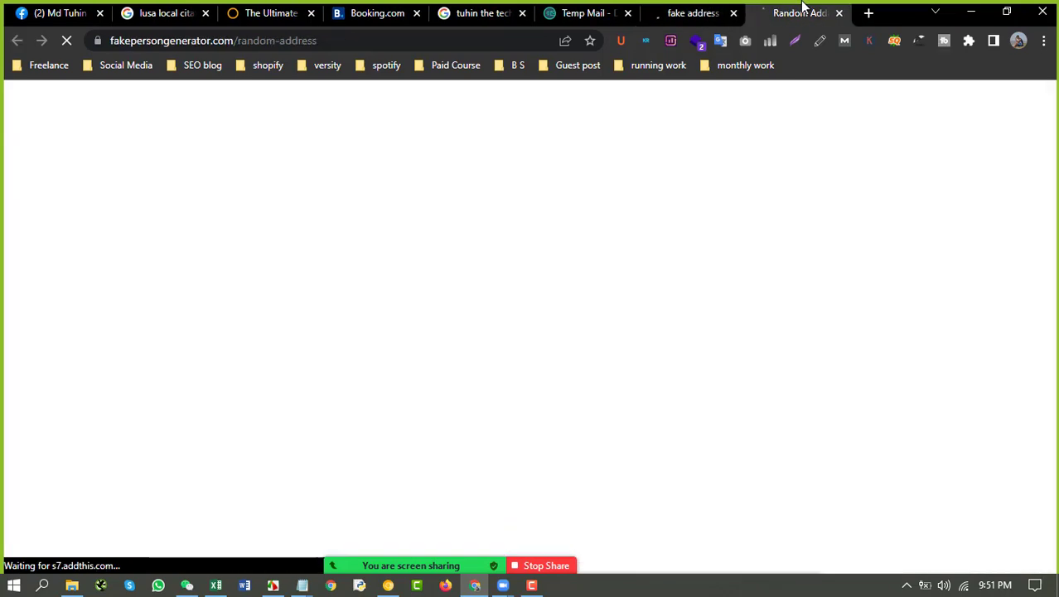
Select the generated zip, state, city and street address values, then return to Booking.com
scroll(561, 293, down, 2)
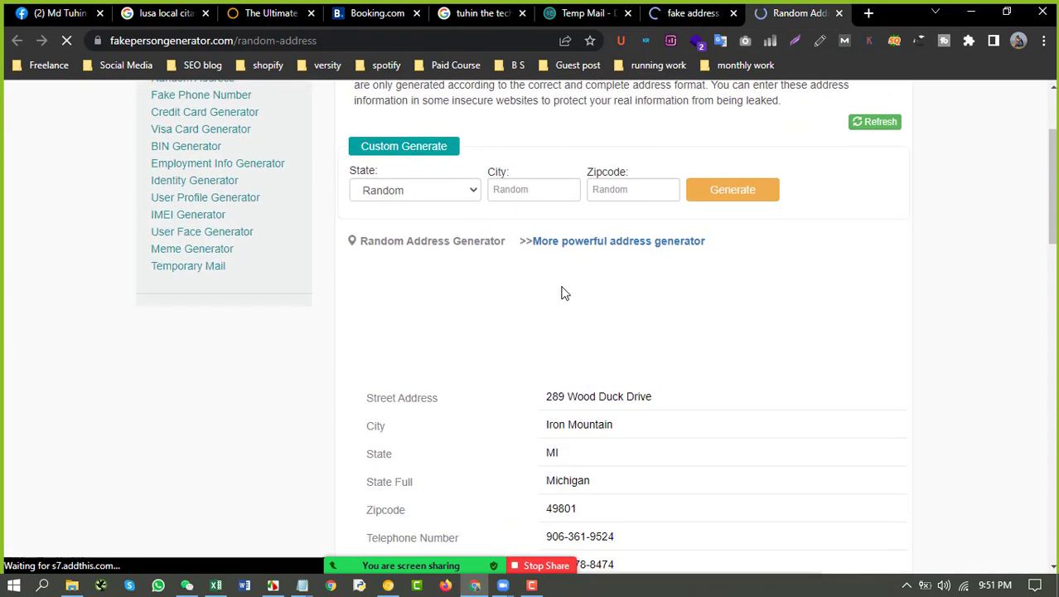
scroll(563, 293, down, 1)
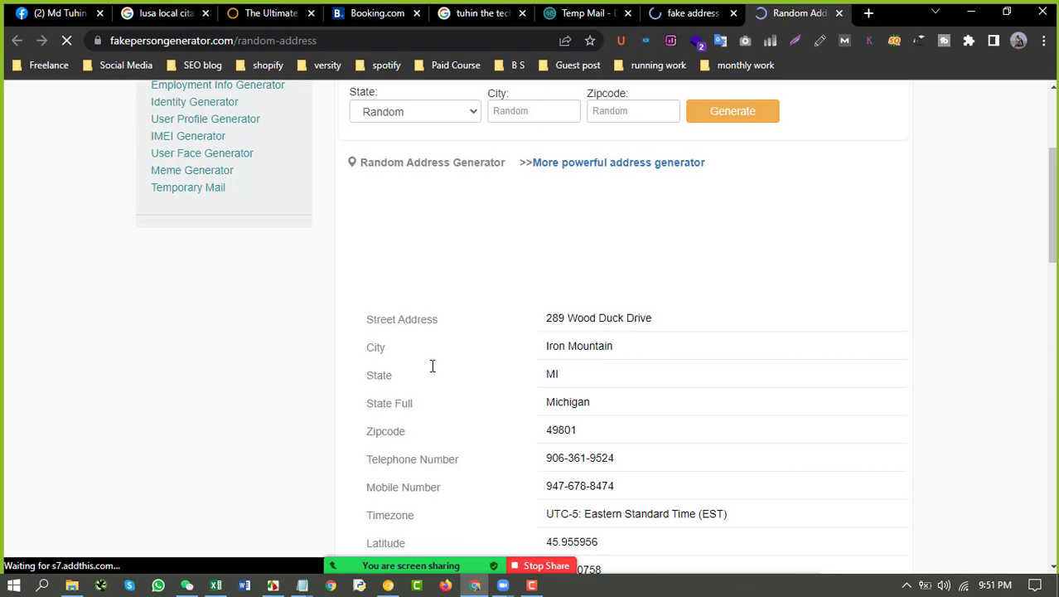
scroll(468, 266, down, 2)
click(719, 14)
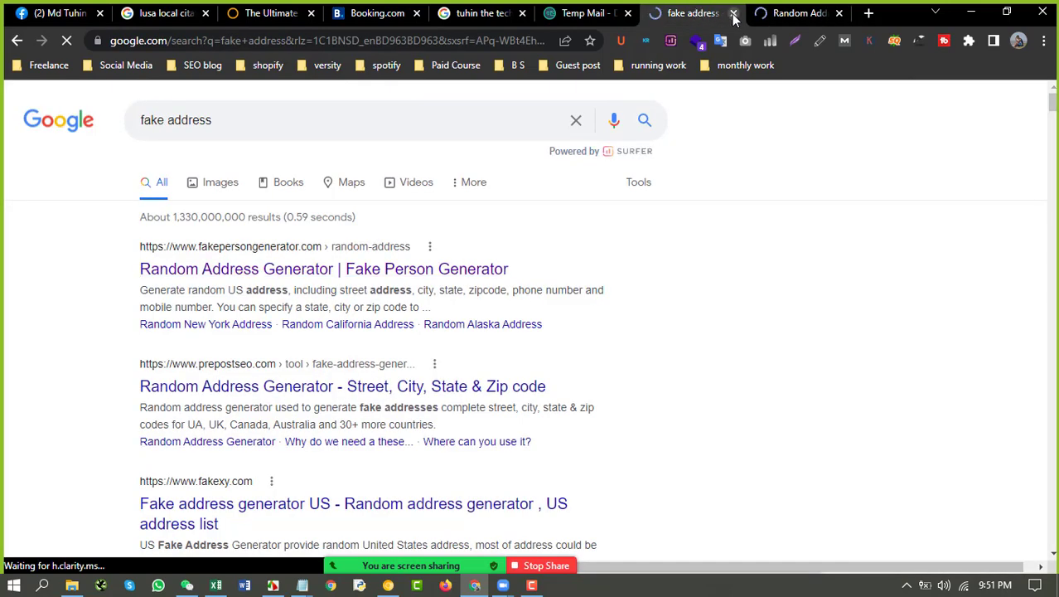
click(785, 20)
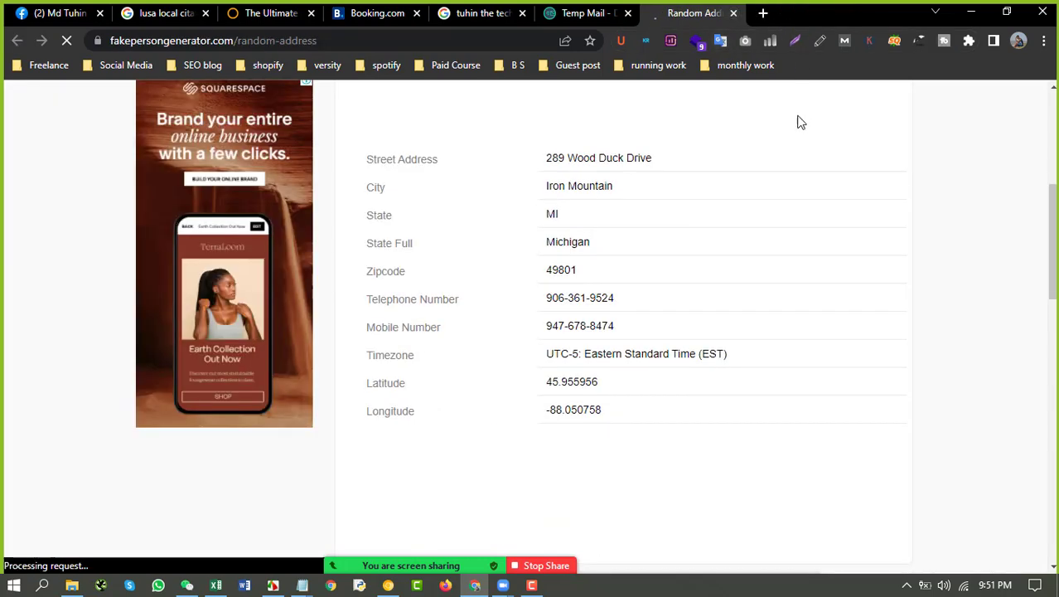
click(595, 271)
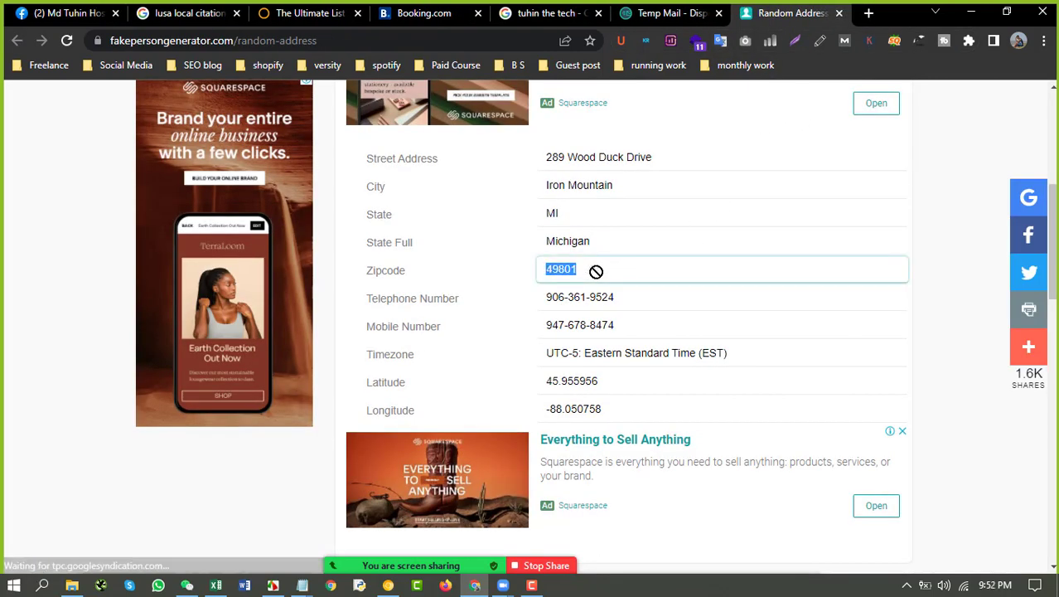
click(607, 238)
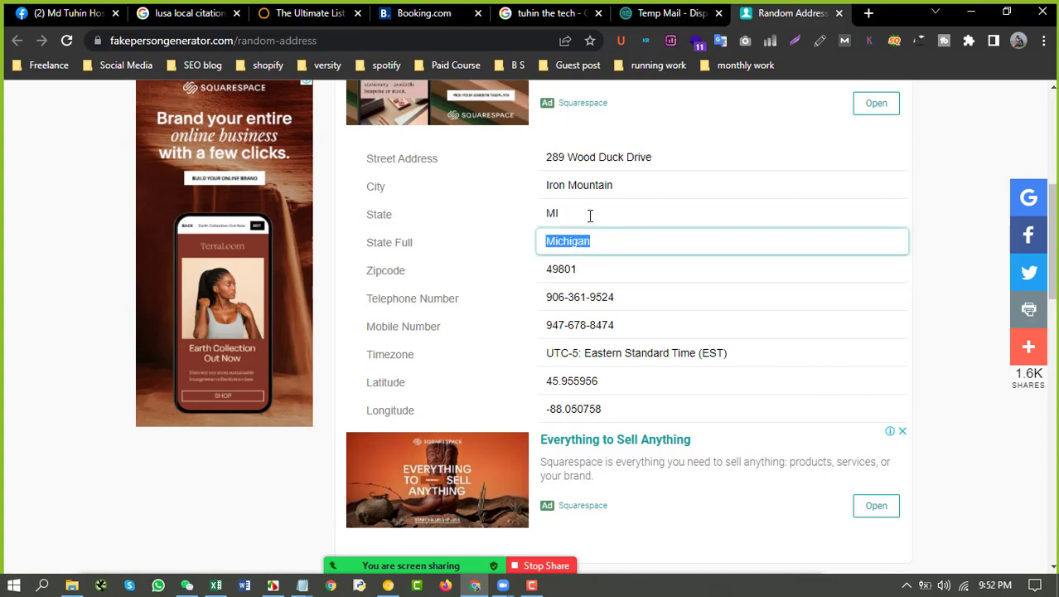
click(590, 215)
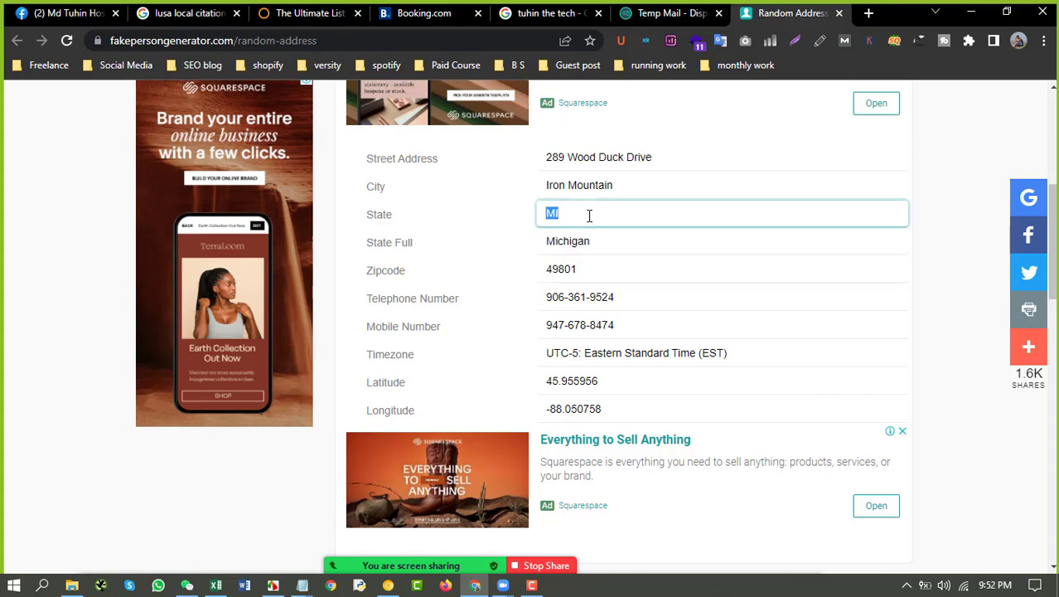
click(640, 185)
click(347, 237)
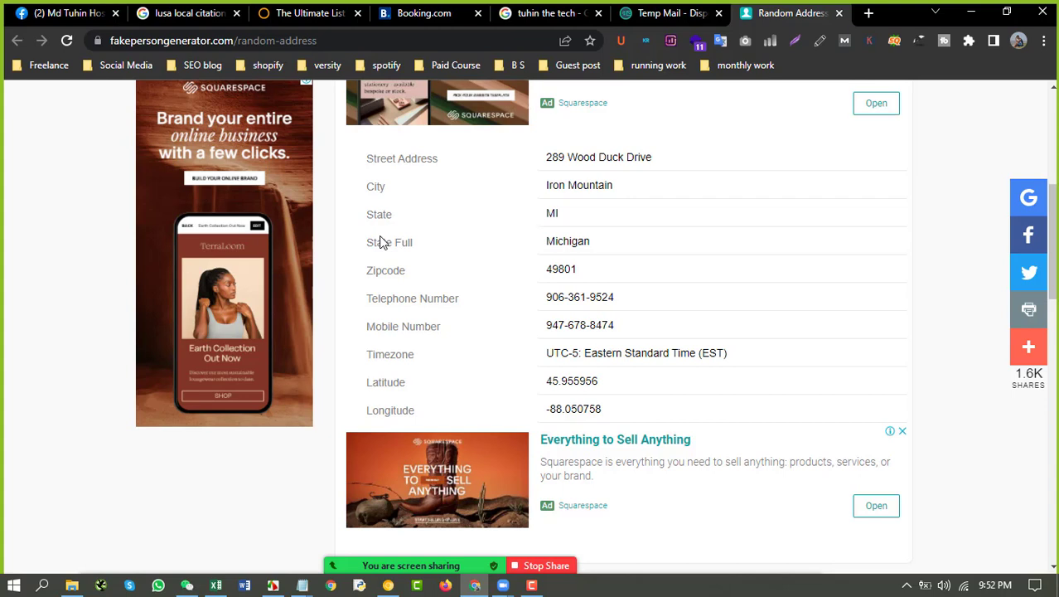
click(582, 164)
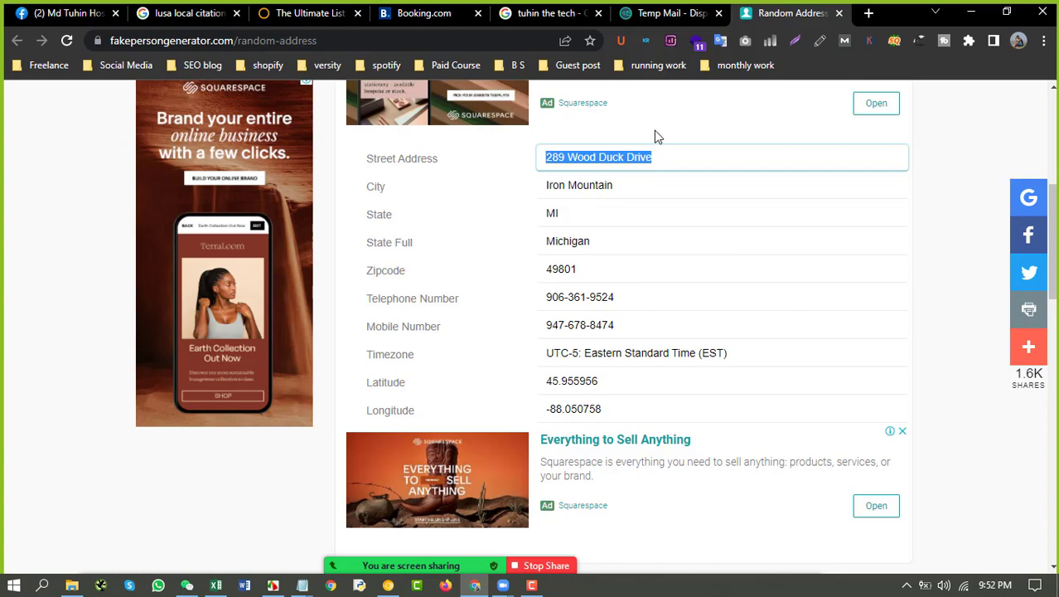
click(438, 10)
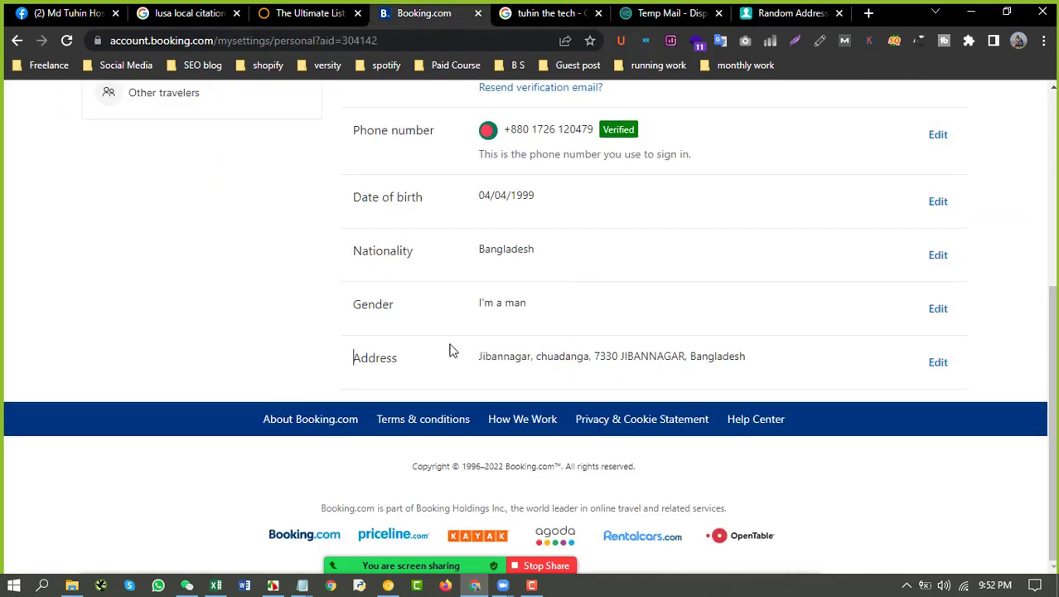
Choose Screenshot (808).png as the profile picture and save it
scroll(504, 344, up, 3)
scroll(502, 324, up, 2)
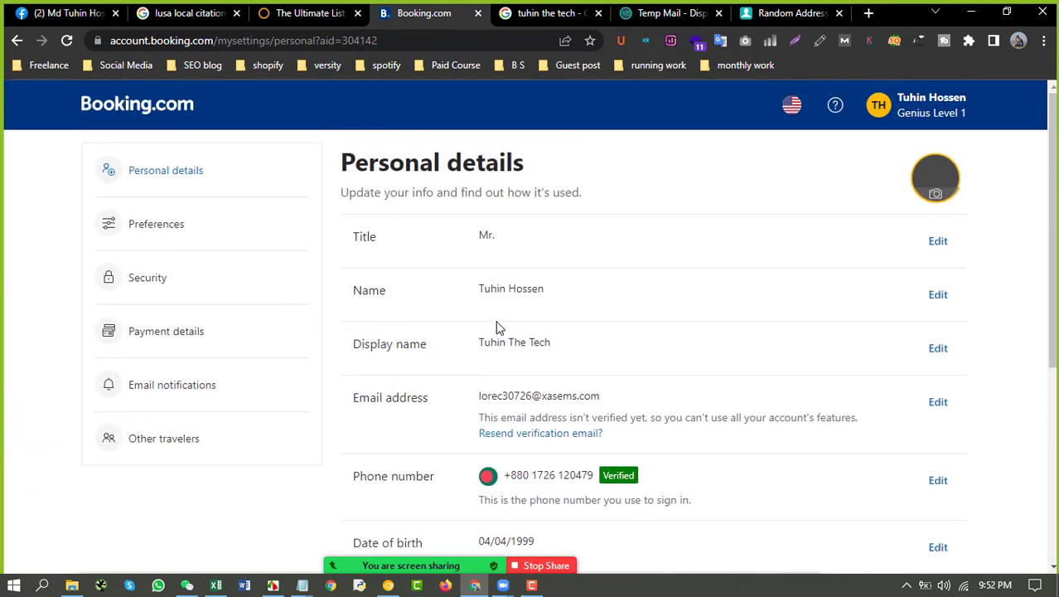
click(936, 197)
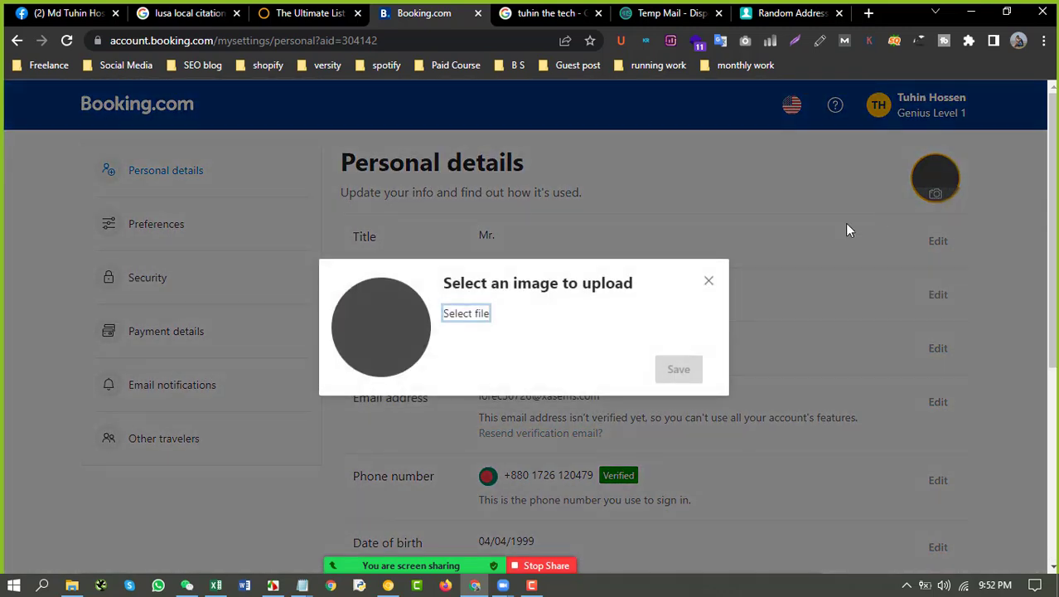
click(472, 315)
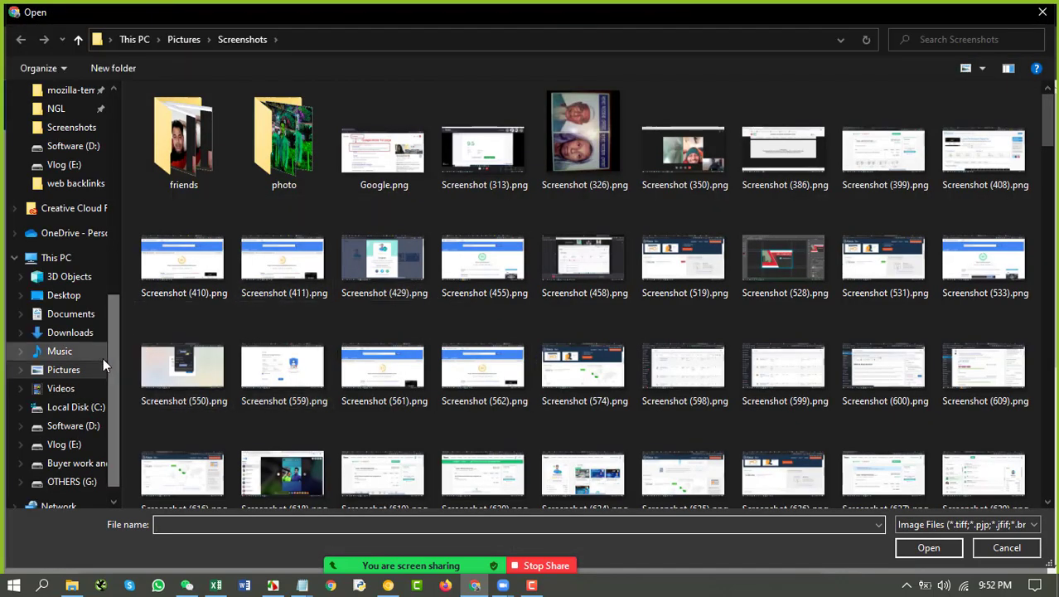
drag(116, 340, 116, 145)
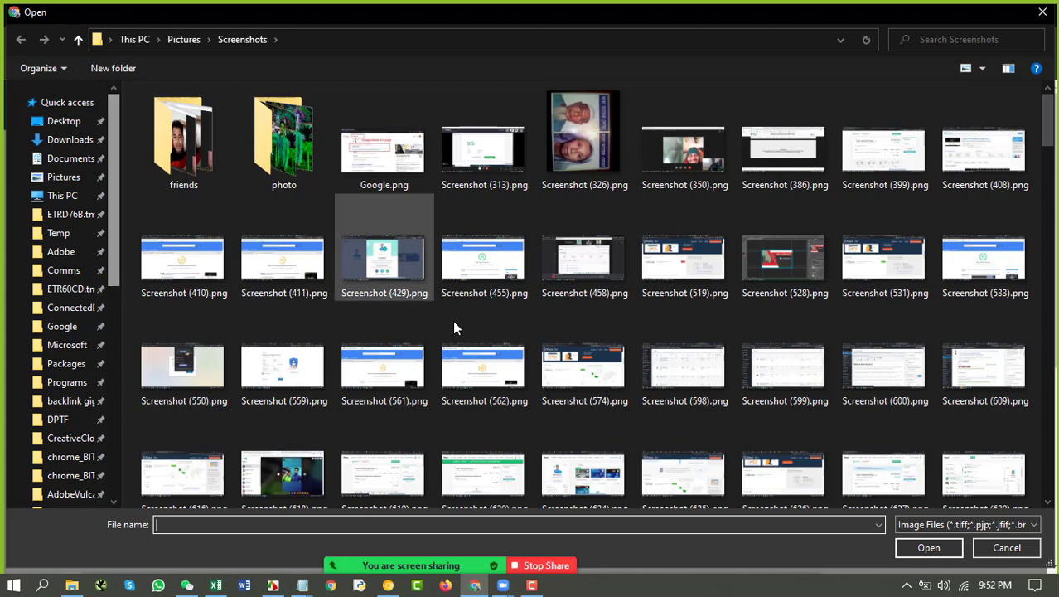
scroll(507, 379, down, 1)
scroll(507, 378, down, 5)
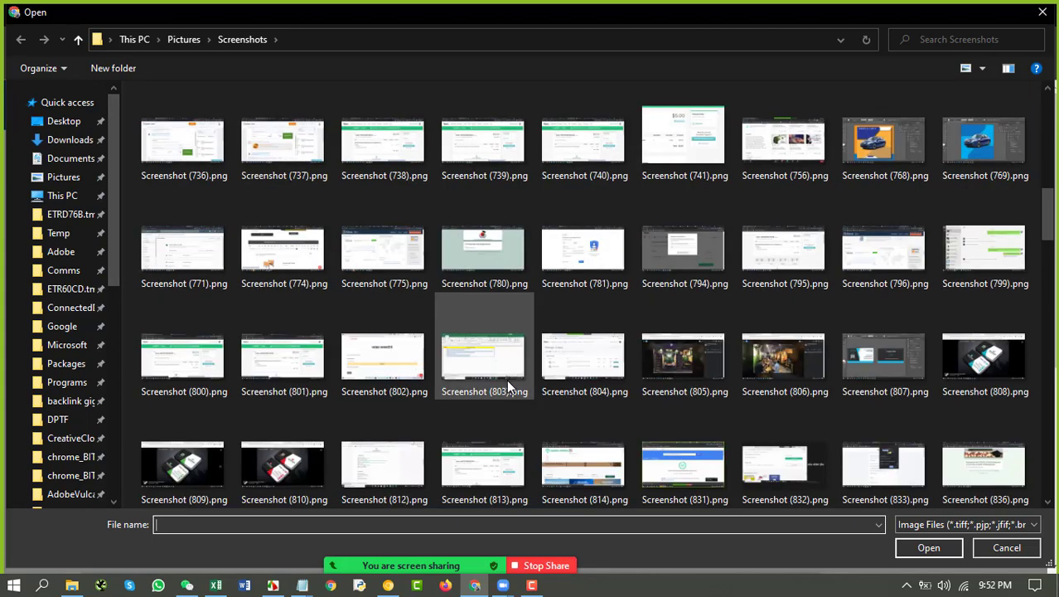
double_click(1017, 348)
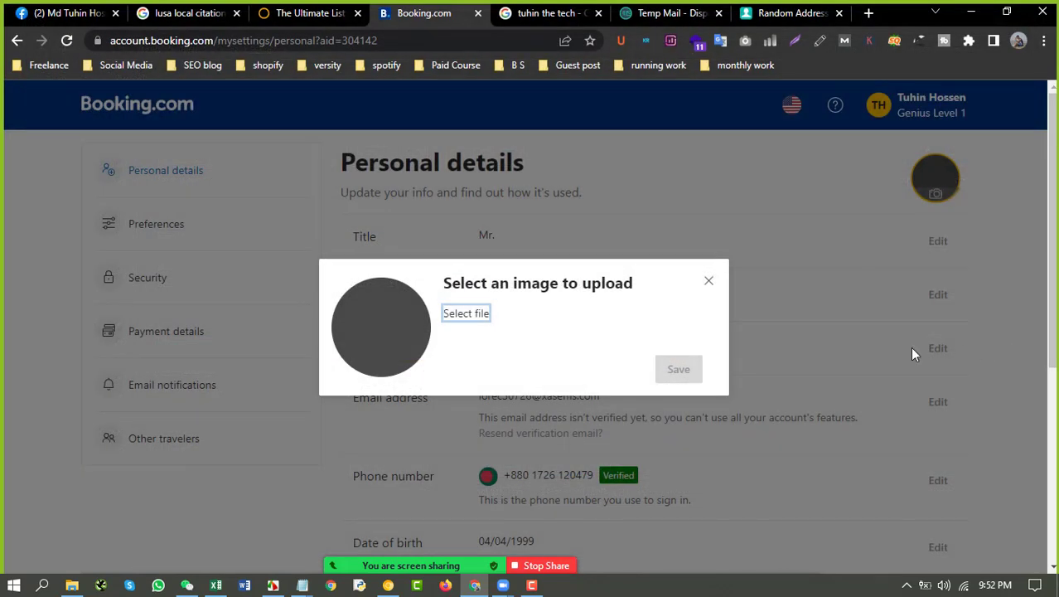
click(685, 375)
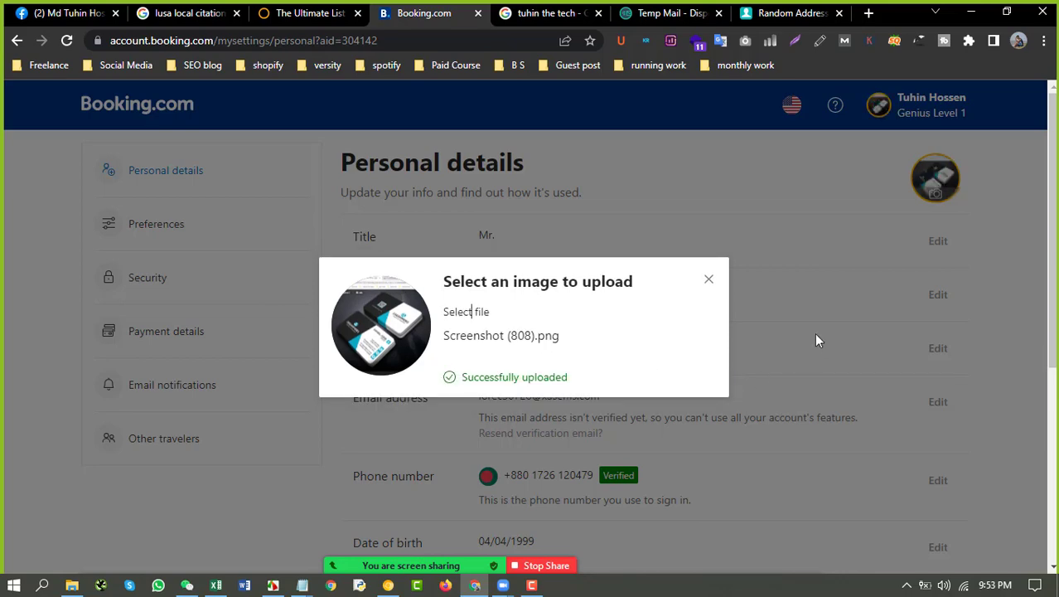
Close the upload window and open the Reviews page from the account menu in a new tab
click(711, 282)
scroll(866, 362, down, 1)
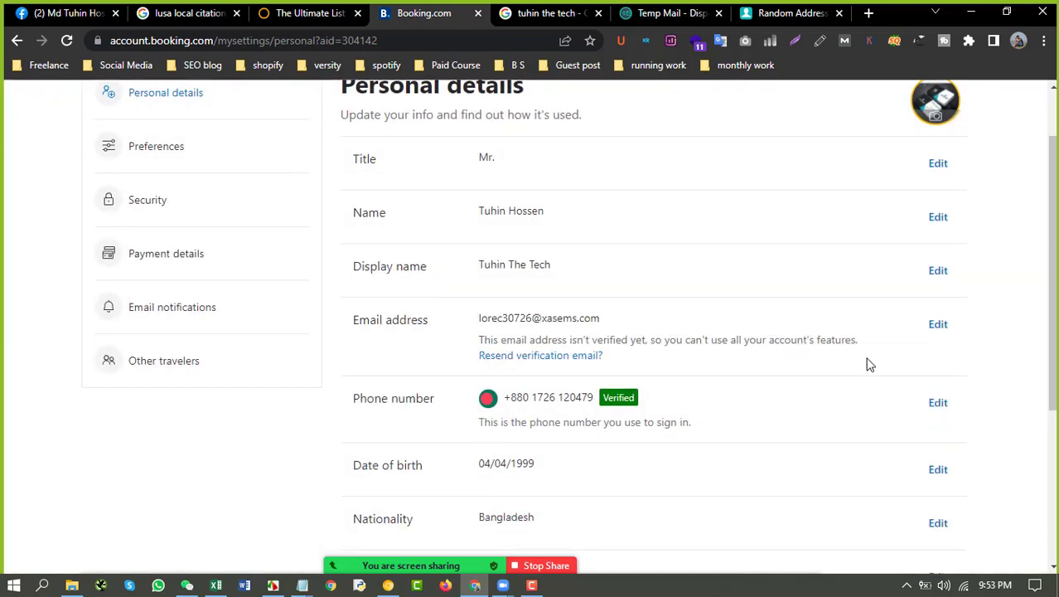
scroll(865, 362, up, 1)
click(930, 124)
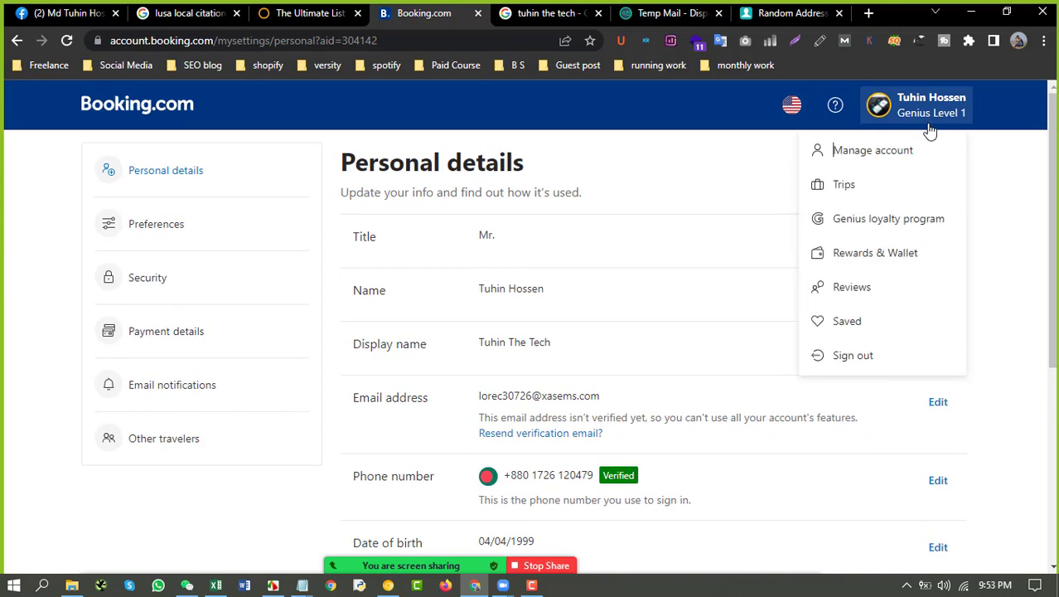
click(865, 286)
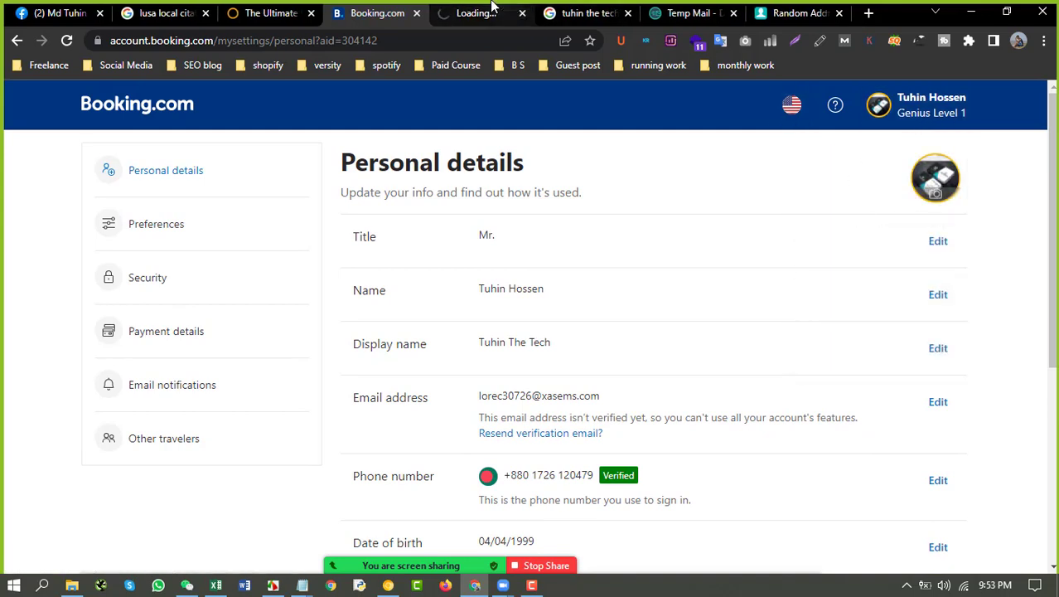
click(495, 12)
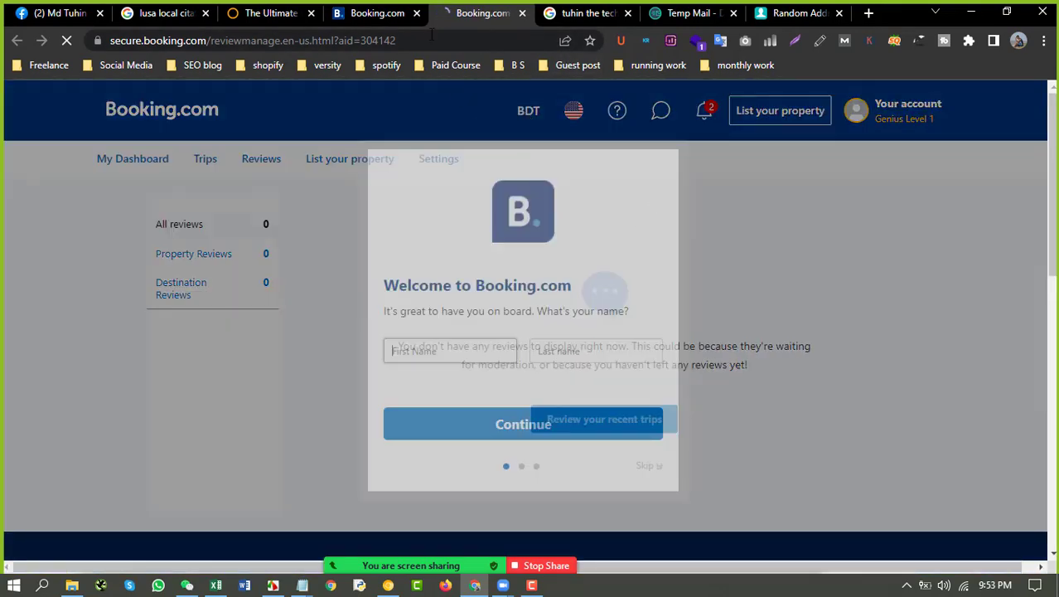
click(374, 10)
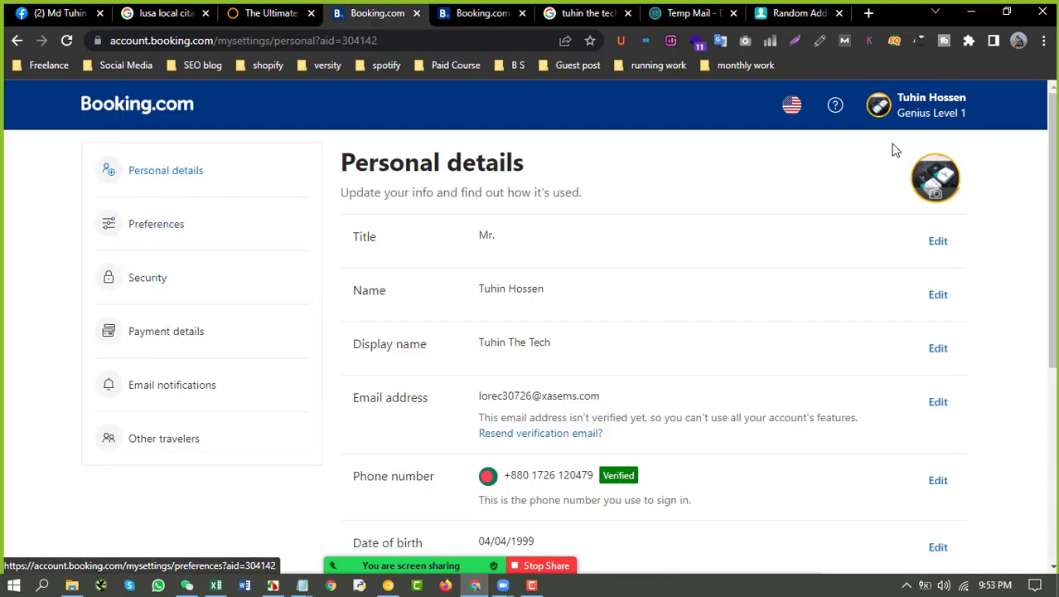
Go to the Manage account overview and close the Reviews tab
click(901, 110)
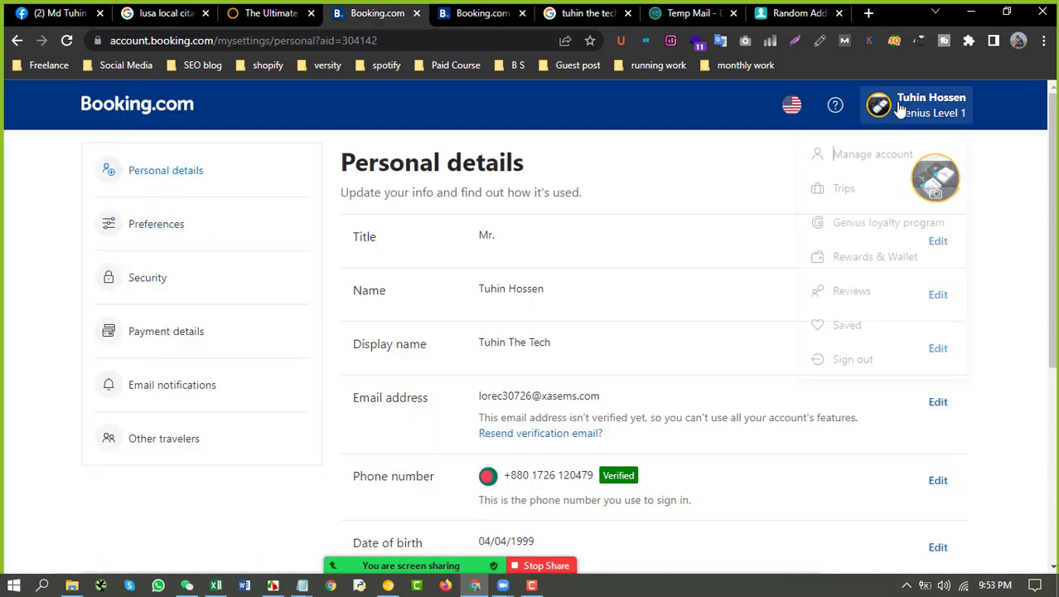
click(881, 150)
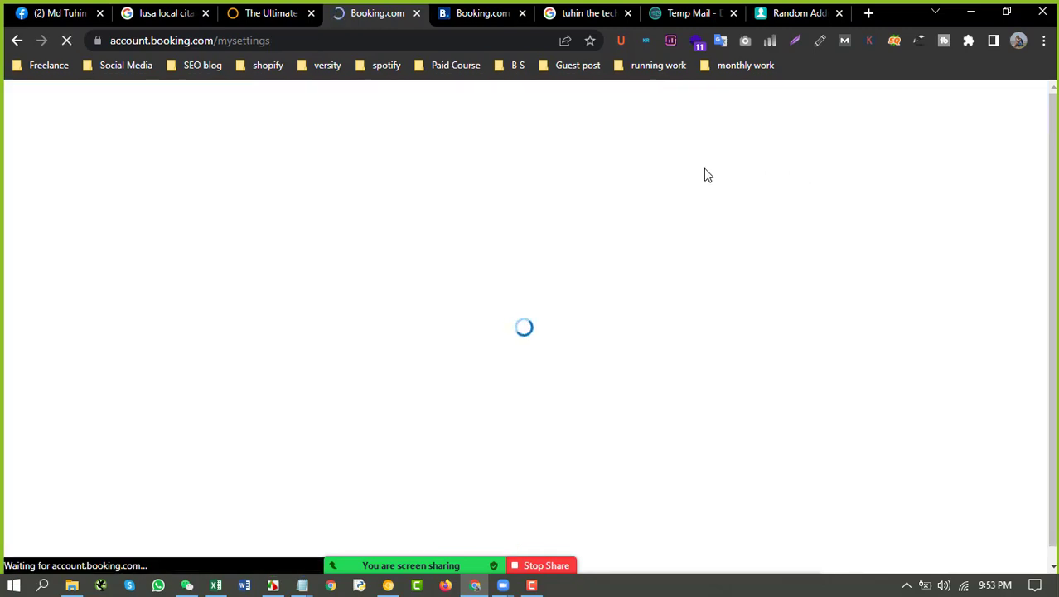
click(477, 11)
click(522, 13)
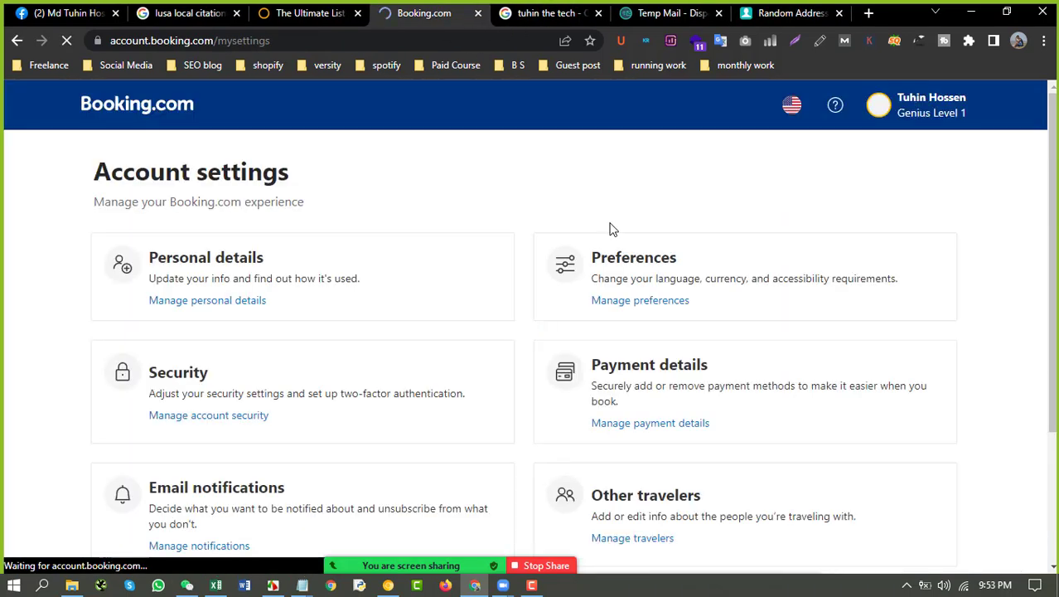
Open Manage personal details in a new tab and review the saved profile fields
click(909, 117)
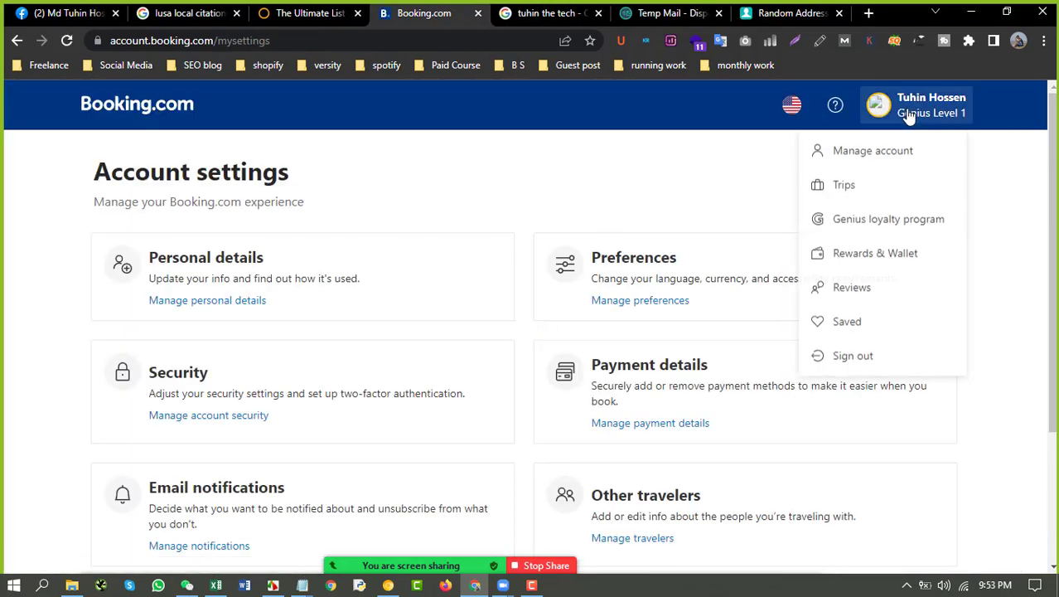
ctrl+click(236, 302)
click(486, 8)
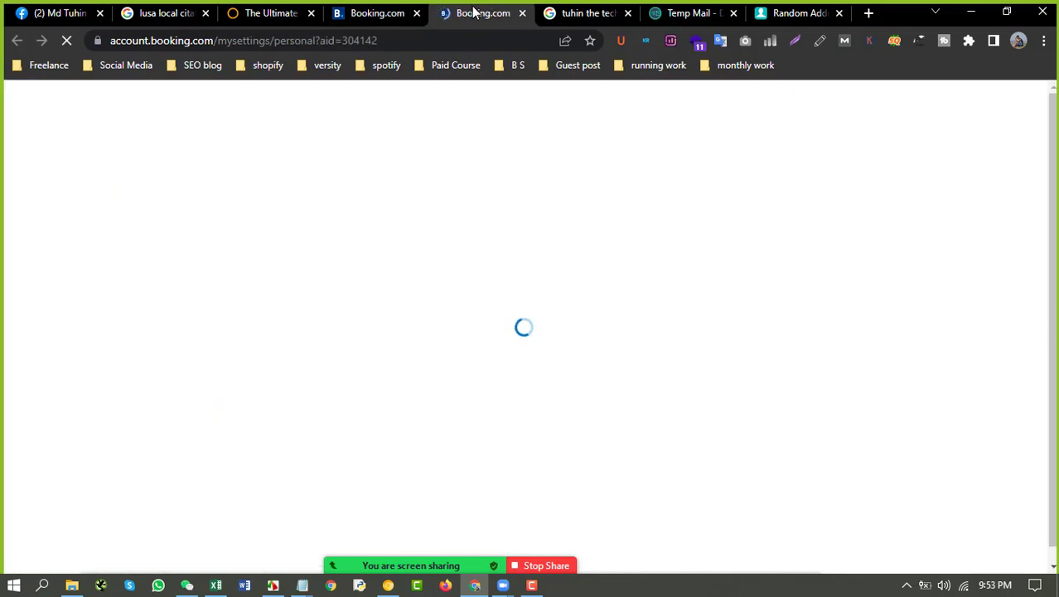
click(685, 10)
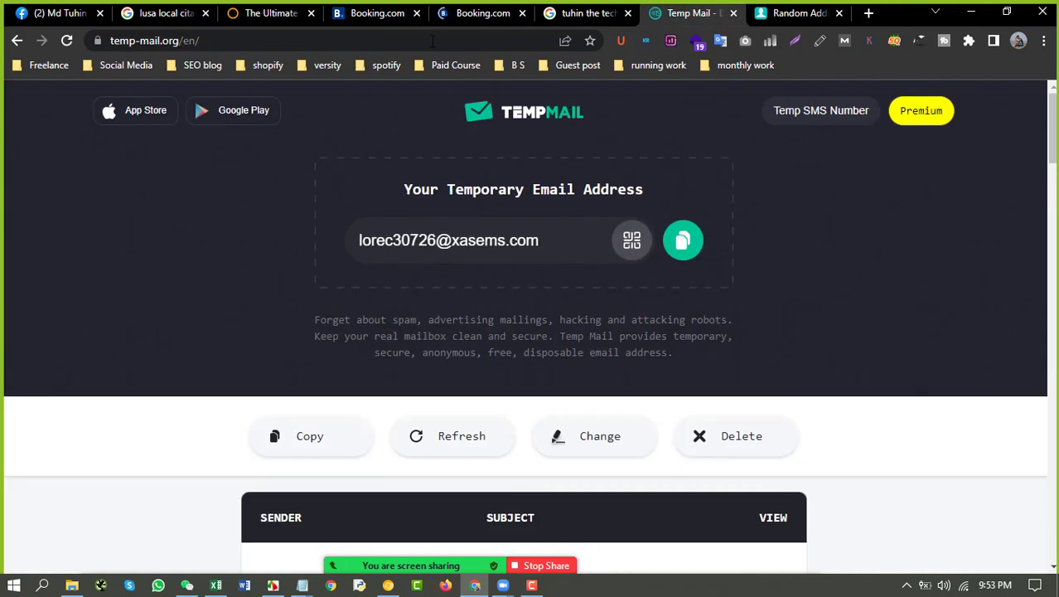
click(451, 5)
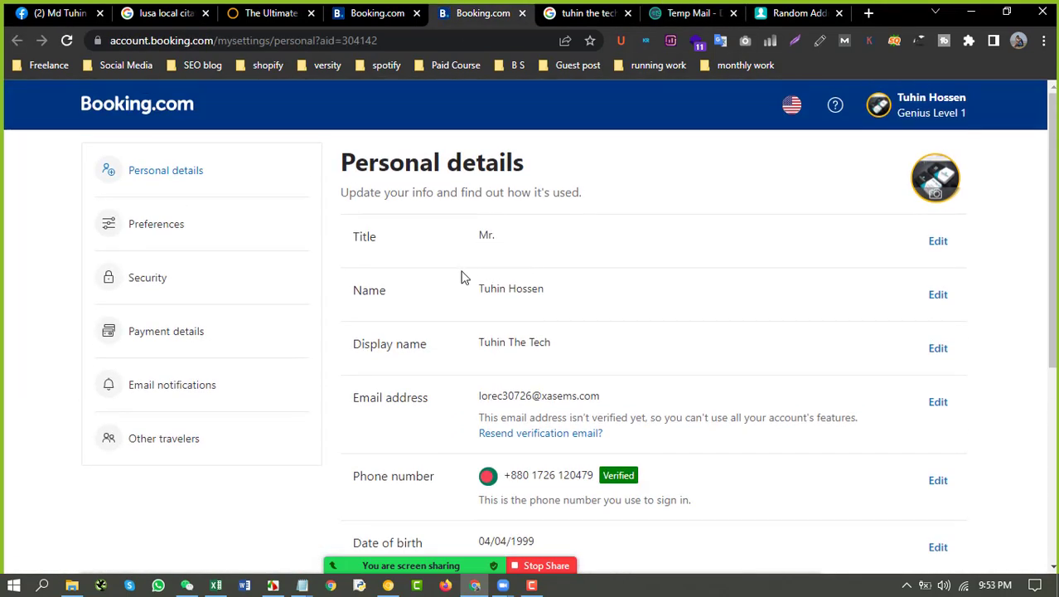
scroll(454, 278, down, 5)
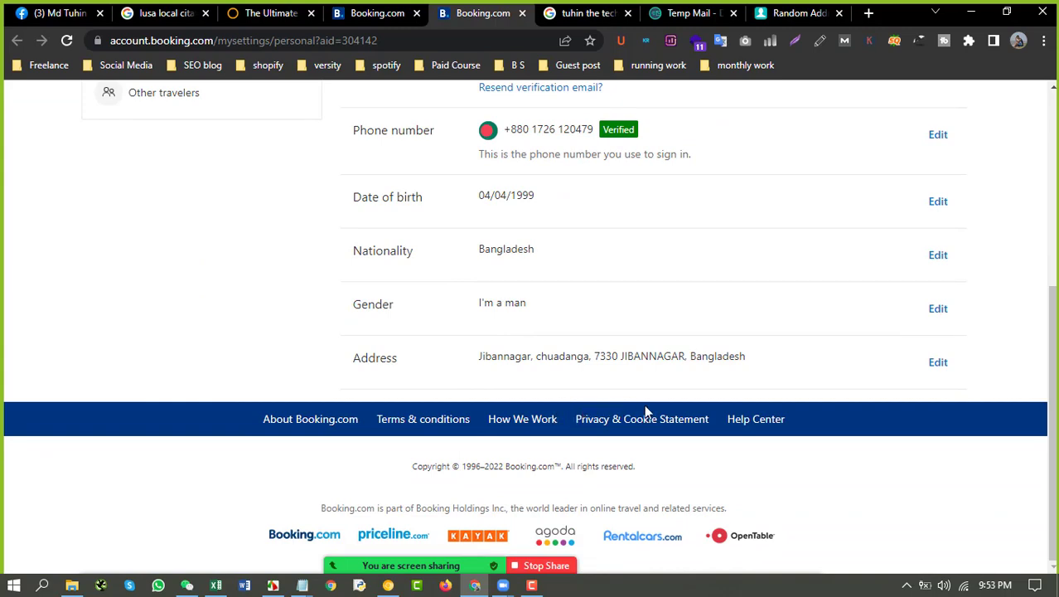
scroll(700, 422, up, 2)
scroll(686, 421, up, 2)
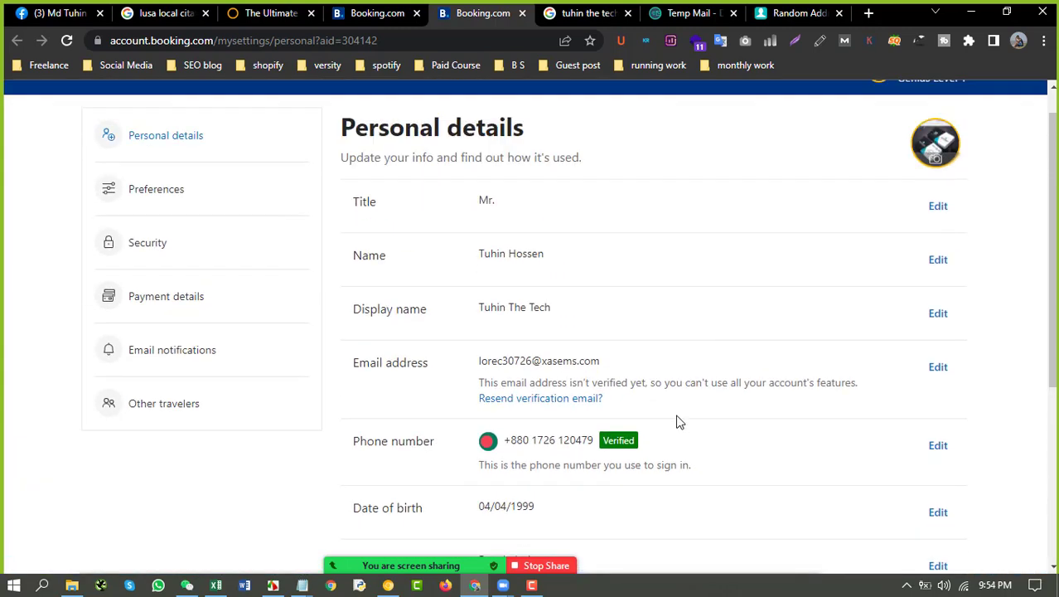
scroll(677, 422, up, 1)
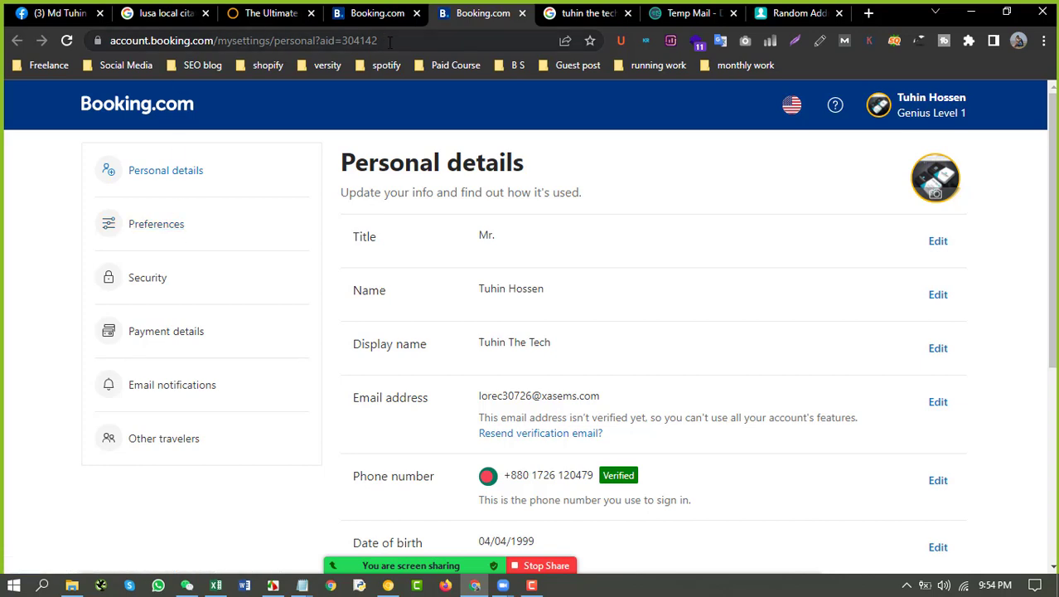
Open the Saved lists page, browse the site languages, and close them keeping English (US)
click(930, 112)
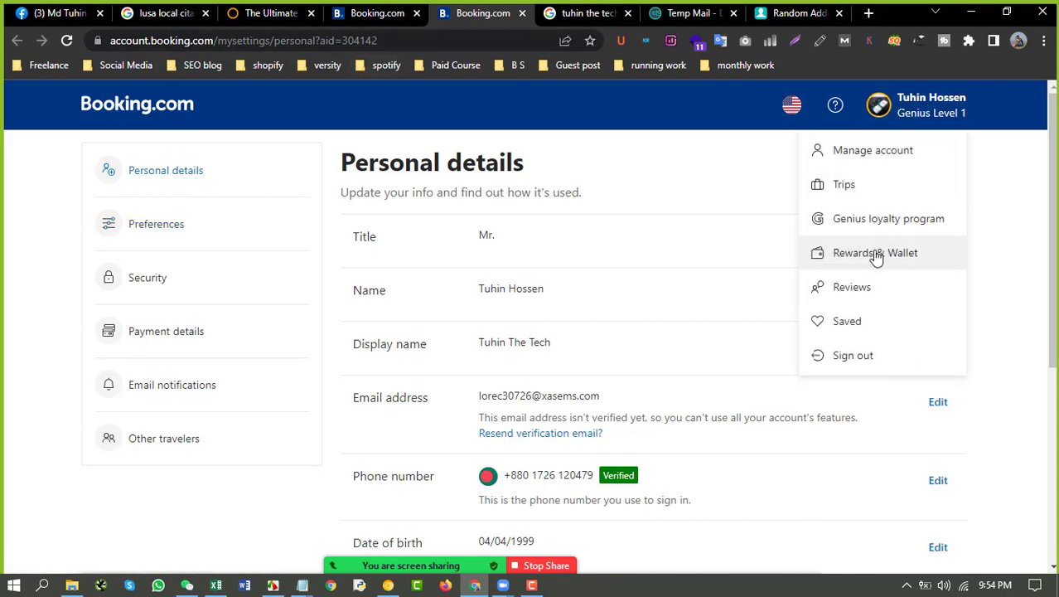
click(846, 321)
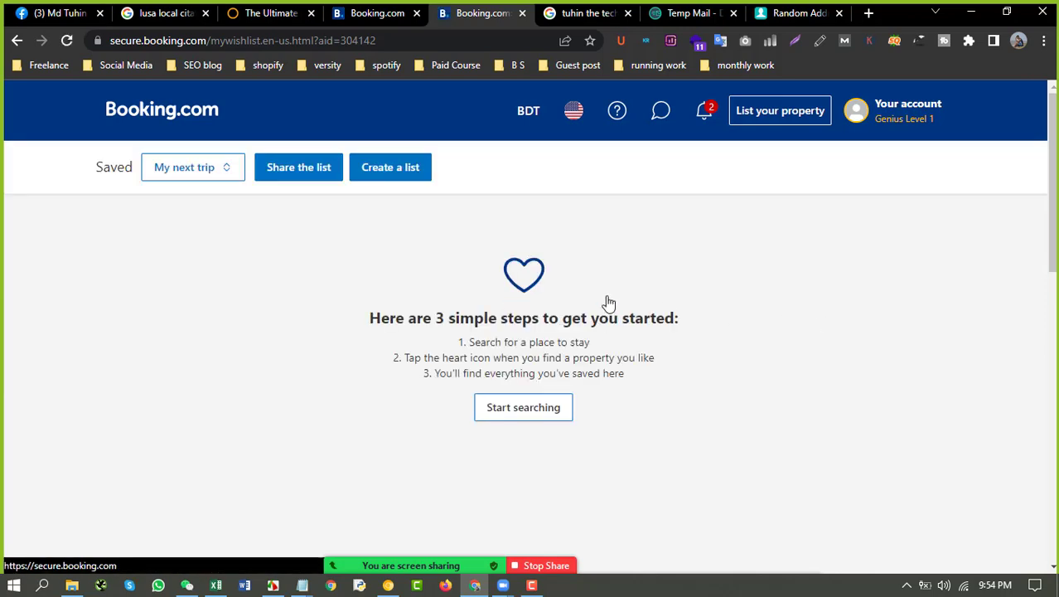
click(581, 127)
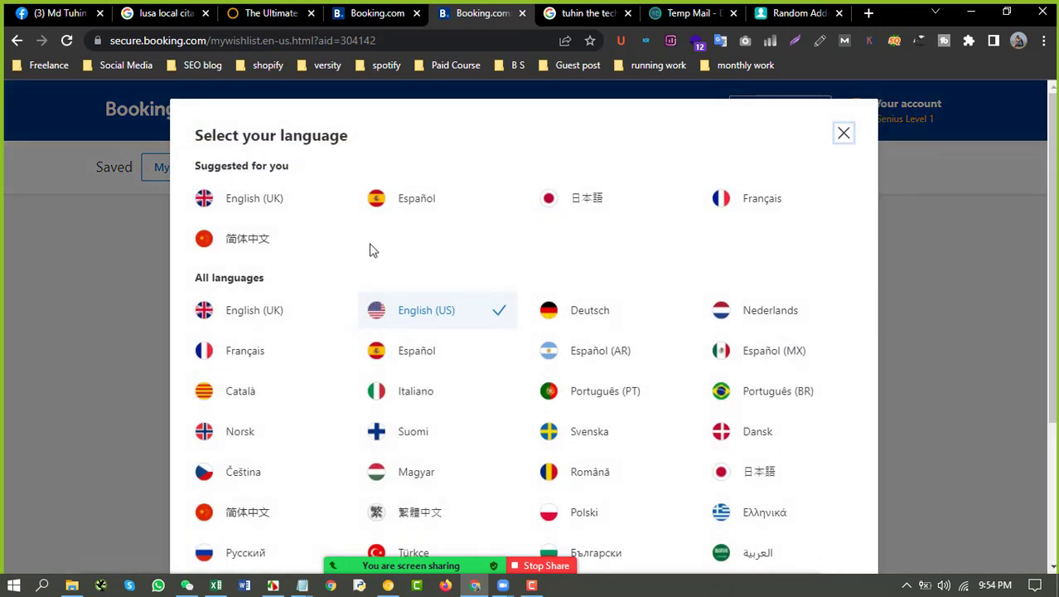
scroll(676, 286, down, 3)
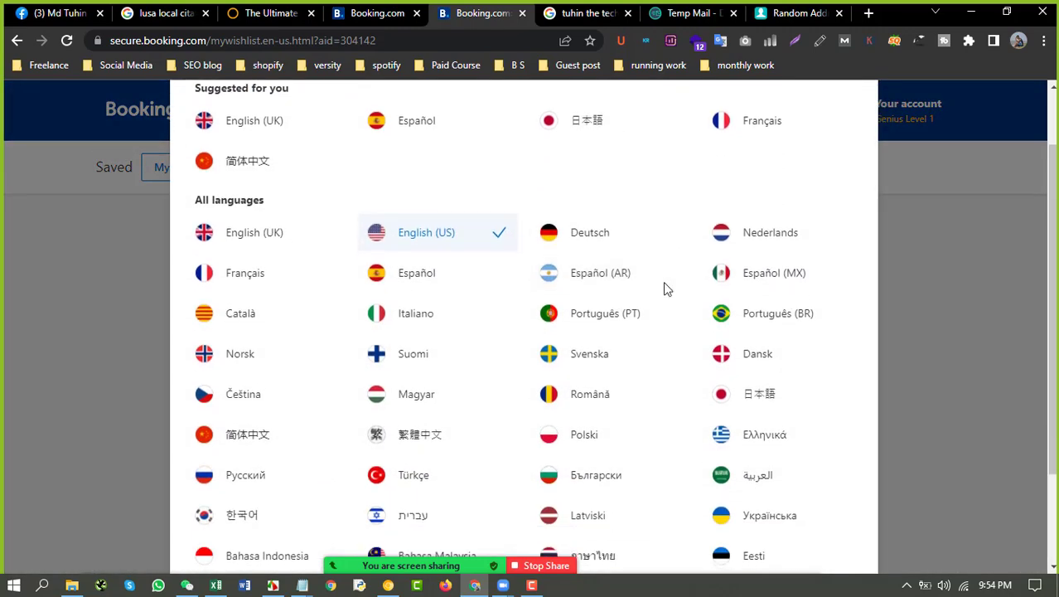
scroll(653, 305, up, 2)
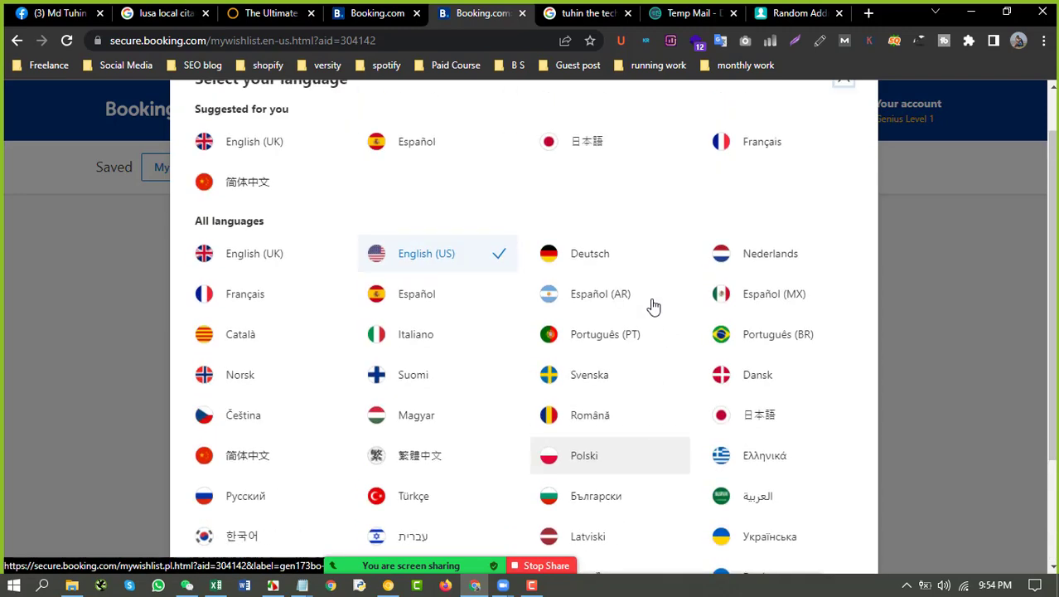
scroll(654, 311, down, 2)
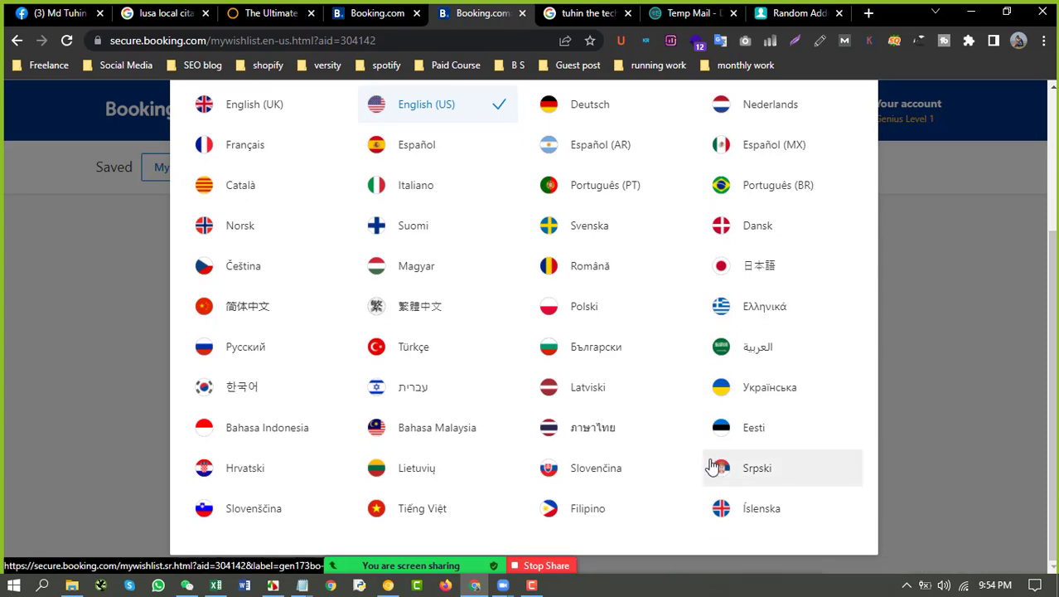
scroll(709, 437, up, 1)
scroll(706, 436, up, 1)
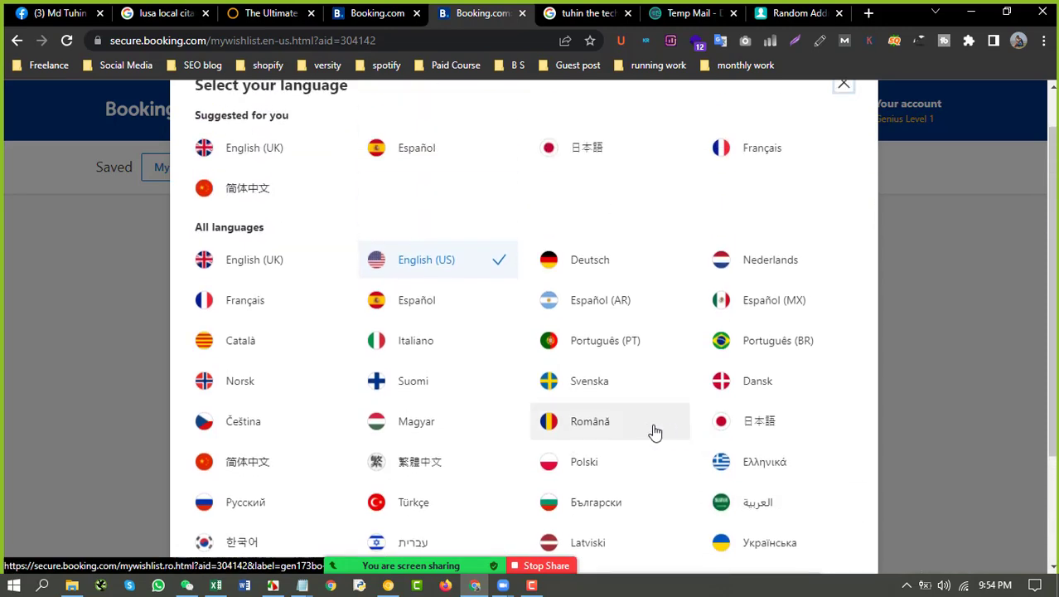
scroll(449, 300, up, 1)
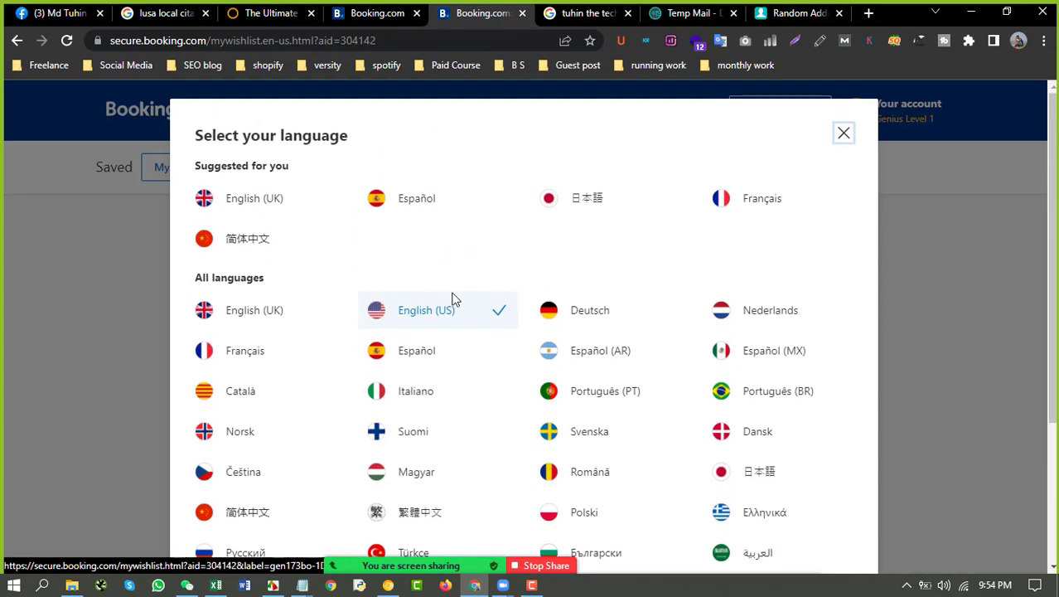
scroll(452, 294, down, 3)
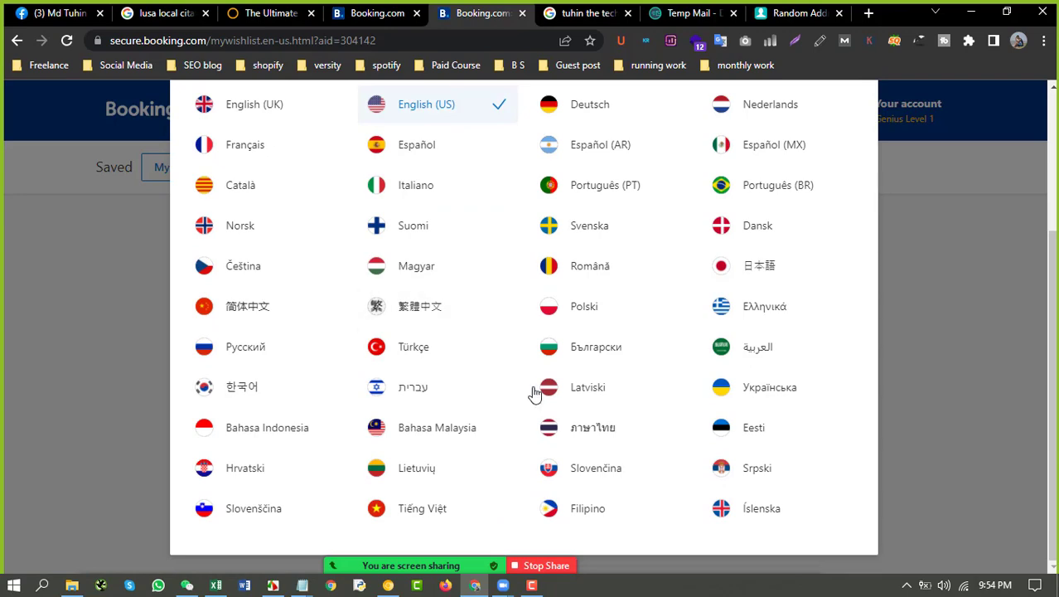
scroll(609, 428, up, 2)
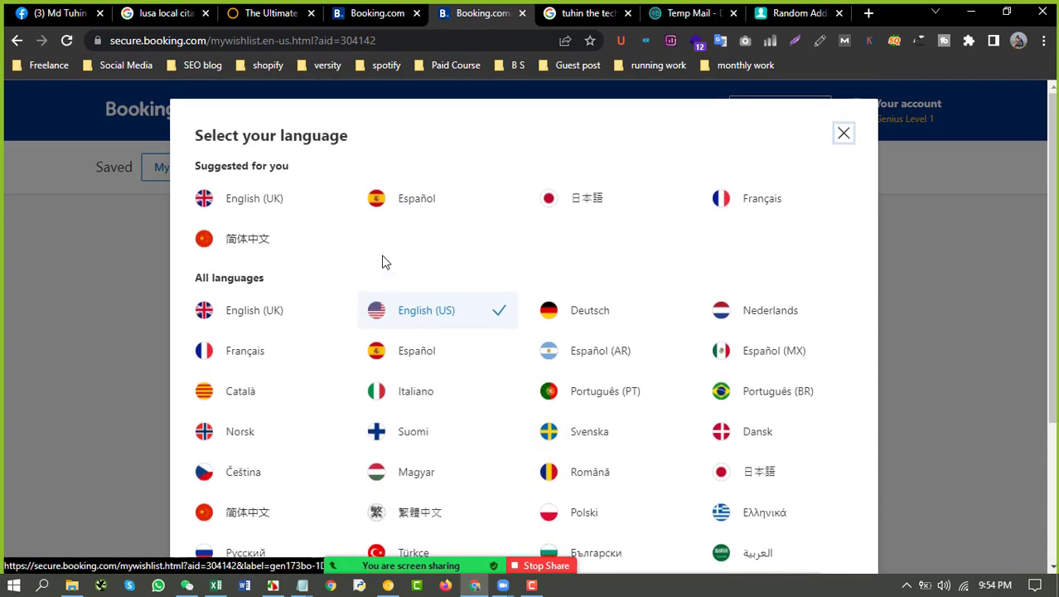
click(848, 137)
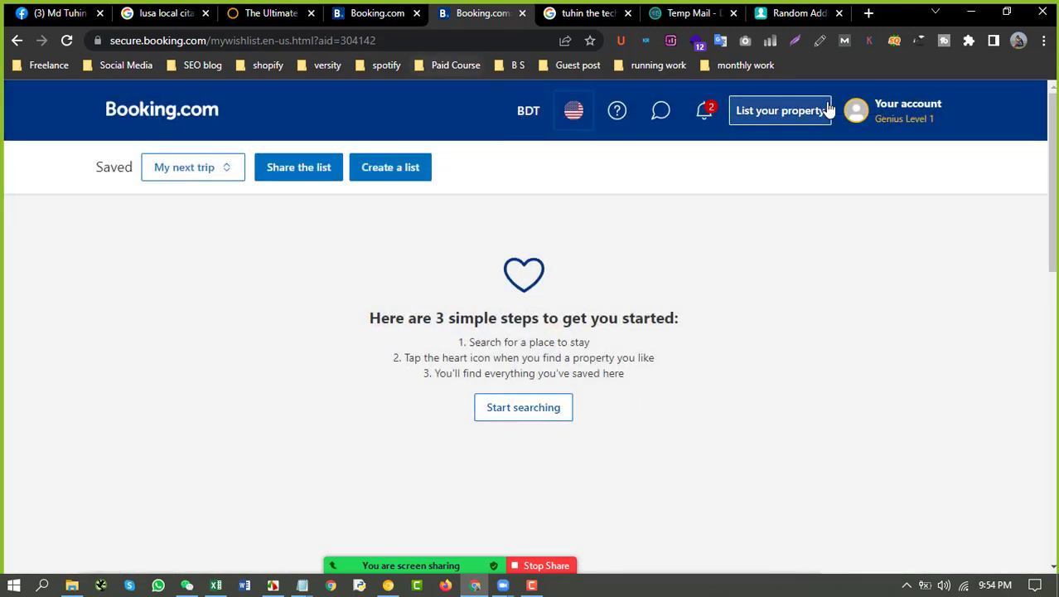
Choose Manage account from the account menu to reach the Account settings page
click(862, 120)
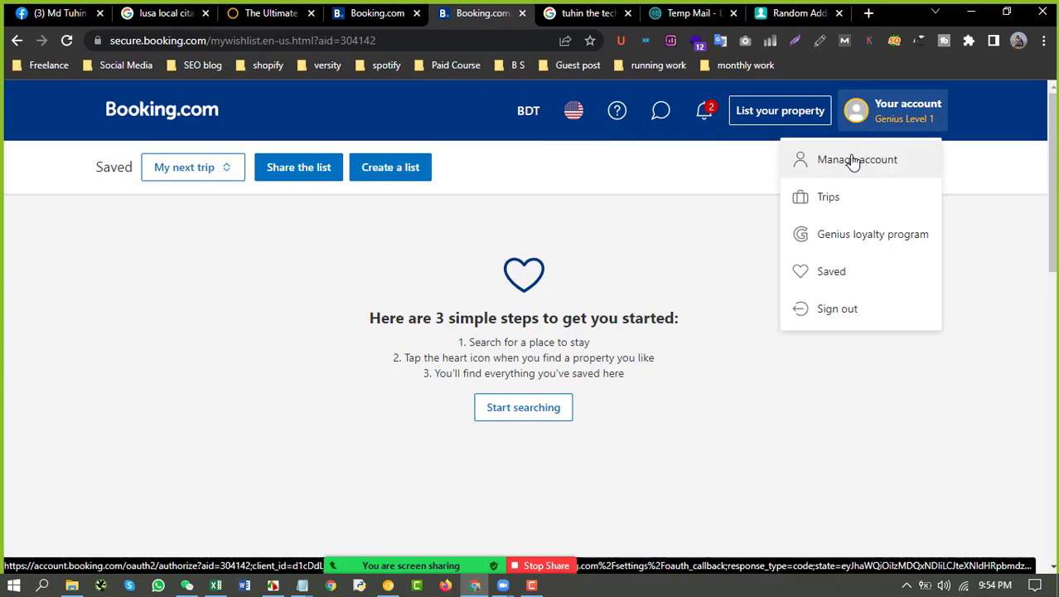
click(660, 112)
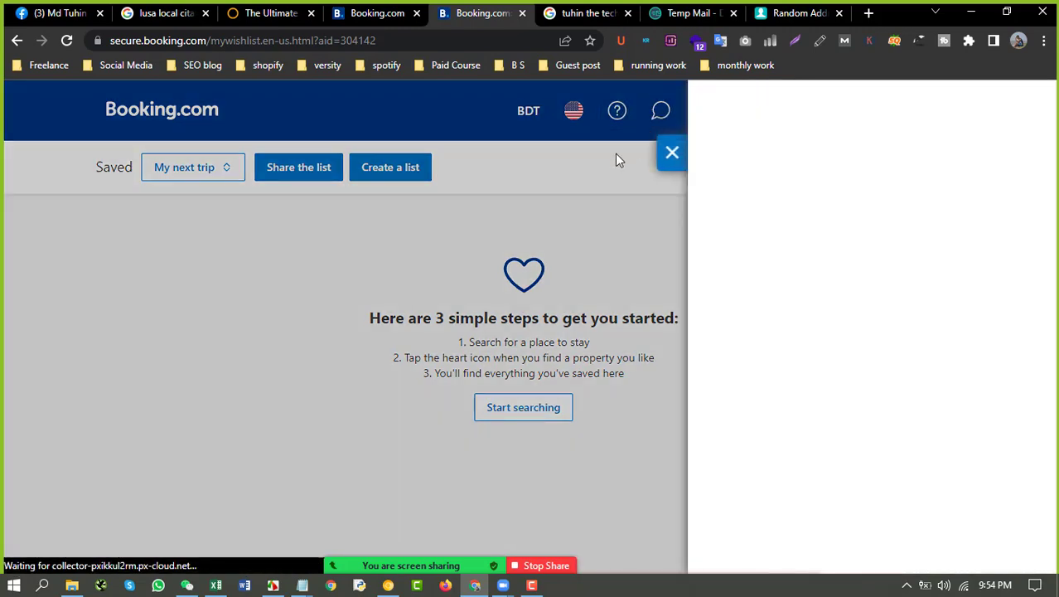
click(615, 155)
click(862, 113)
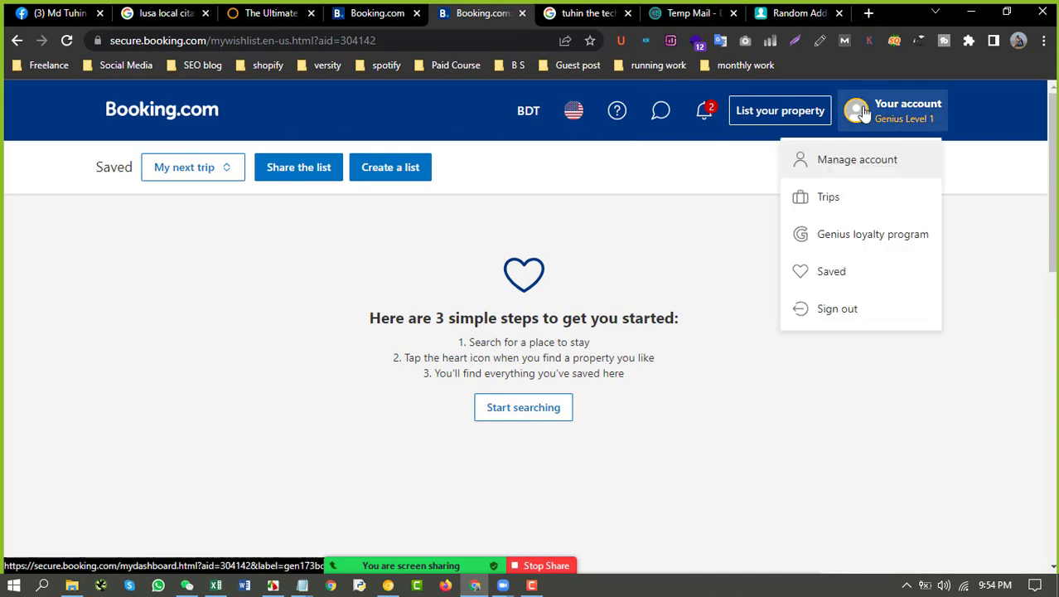
key(ctrl+l)
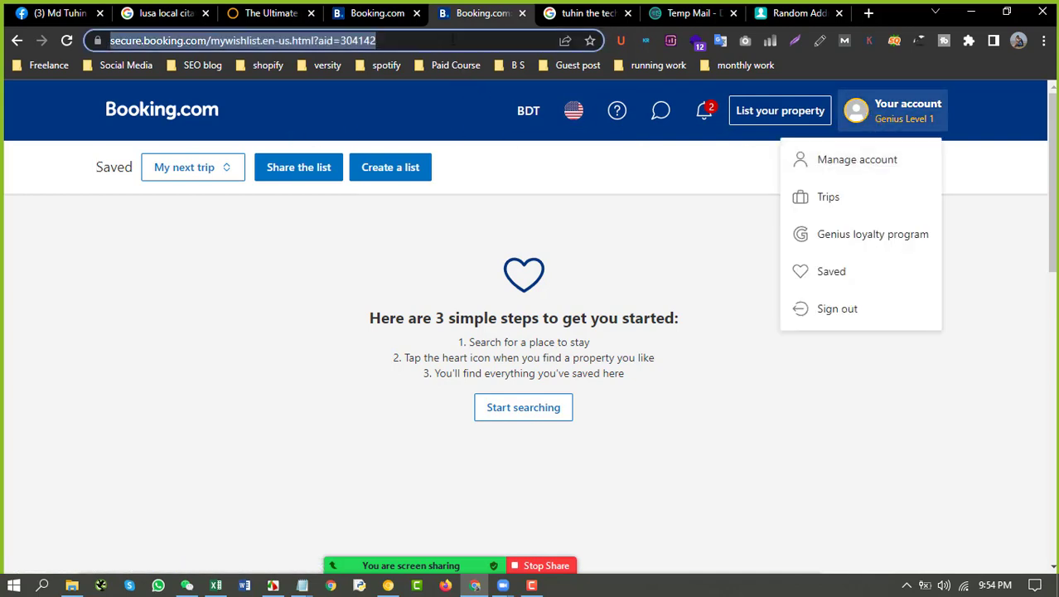
drag(413, 40, 45, 35)
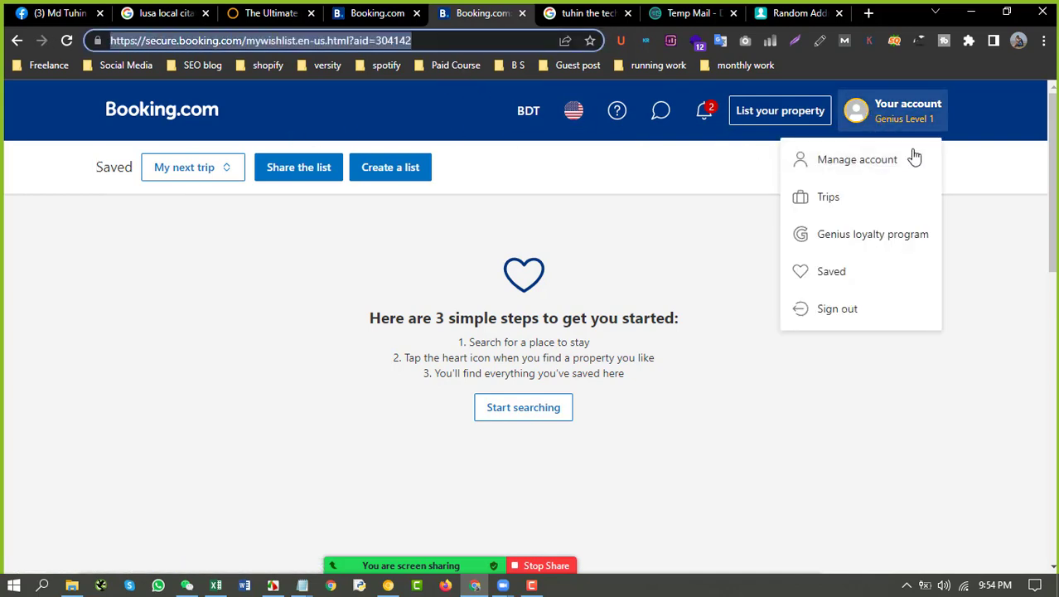
click(866, 160)
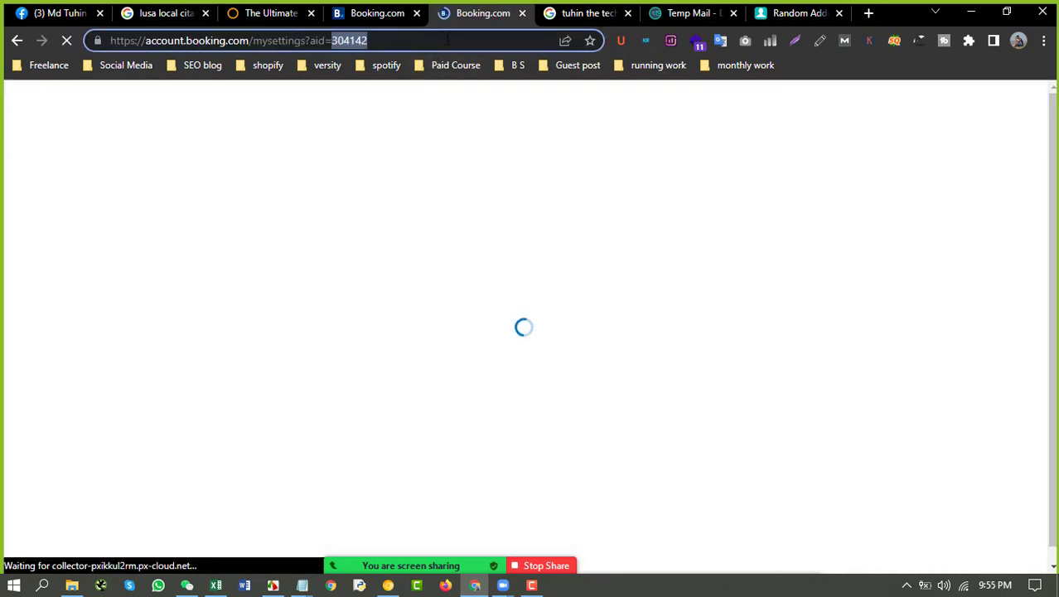
click(448, 39)
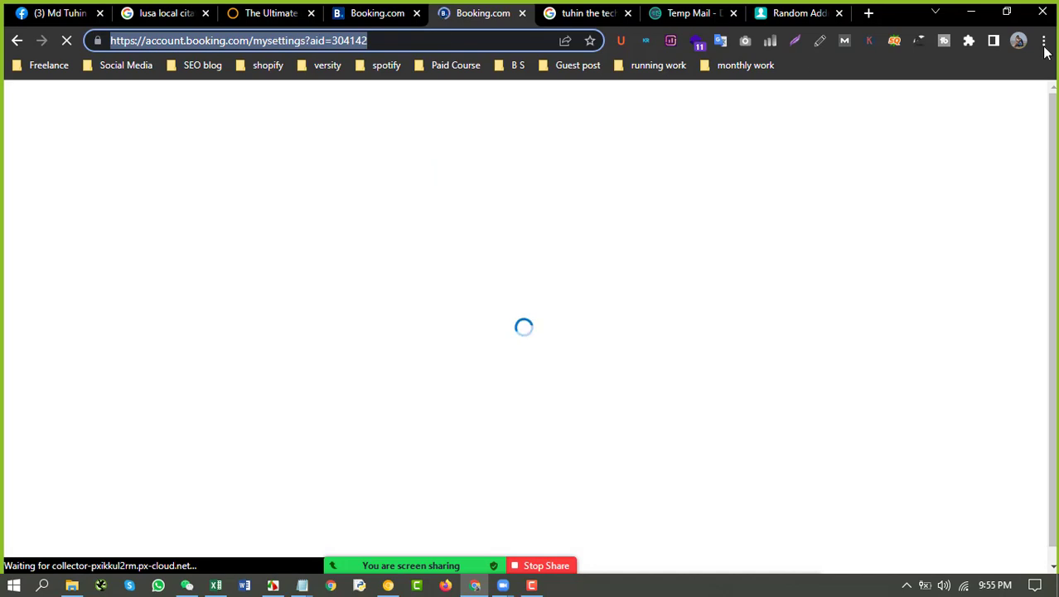
click(1043, 40)
click(926, 100)
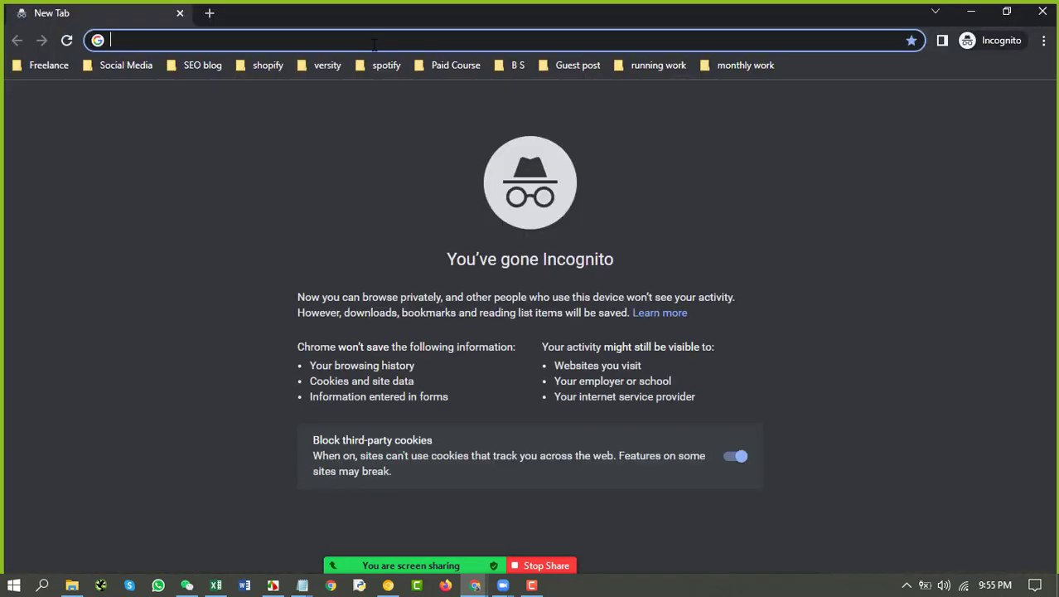
click(1043, 12)
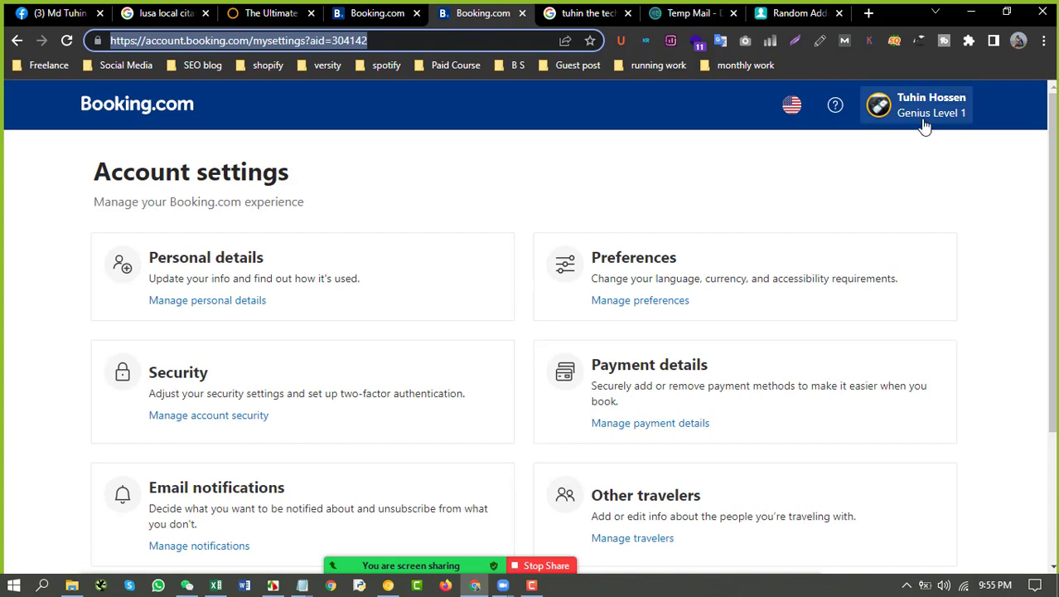
click(254, 42)
drag(250, 41, 110, 41)
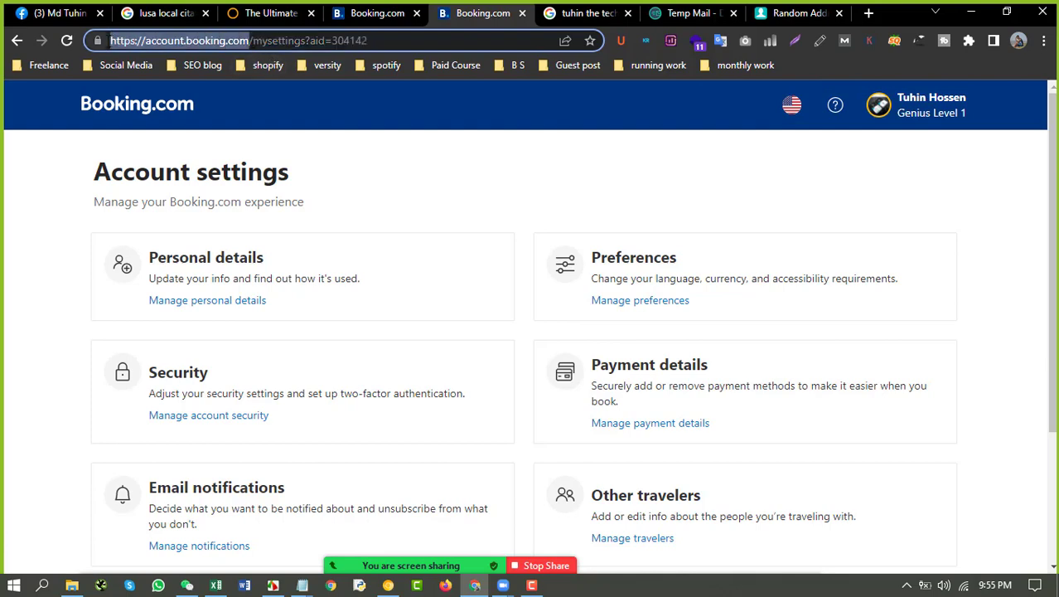
click(216, 585)
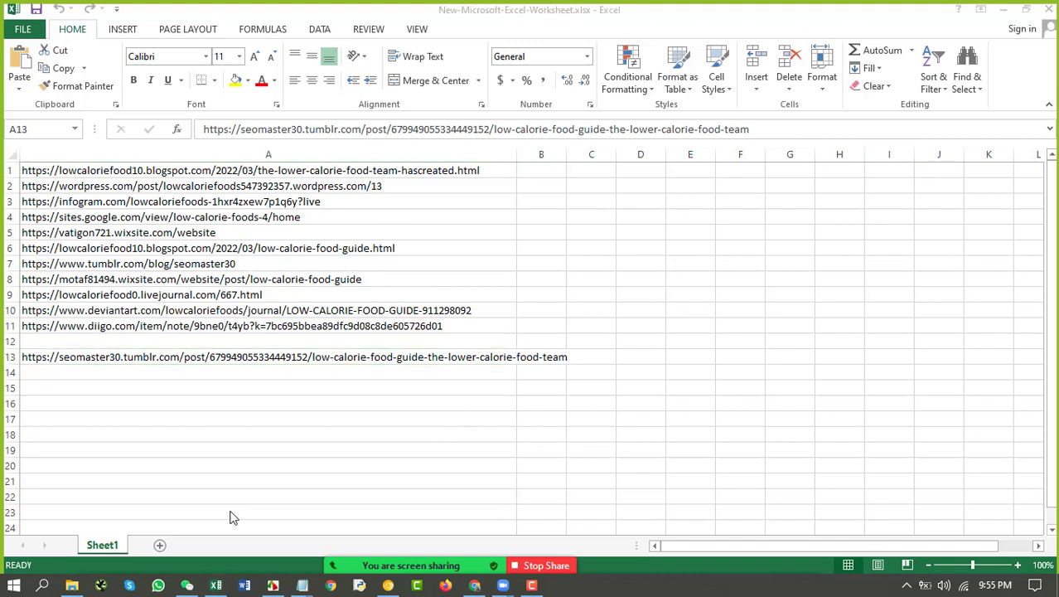
Add a new sheet with headers 'no' in A1 and 'usename' in B1, widening column B
click(175, 553)
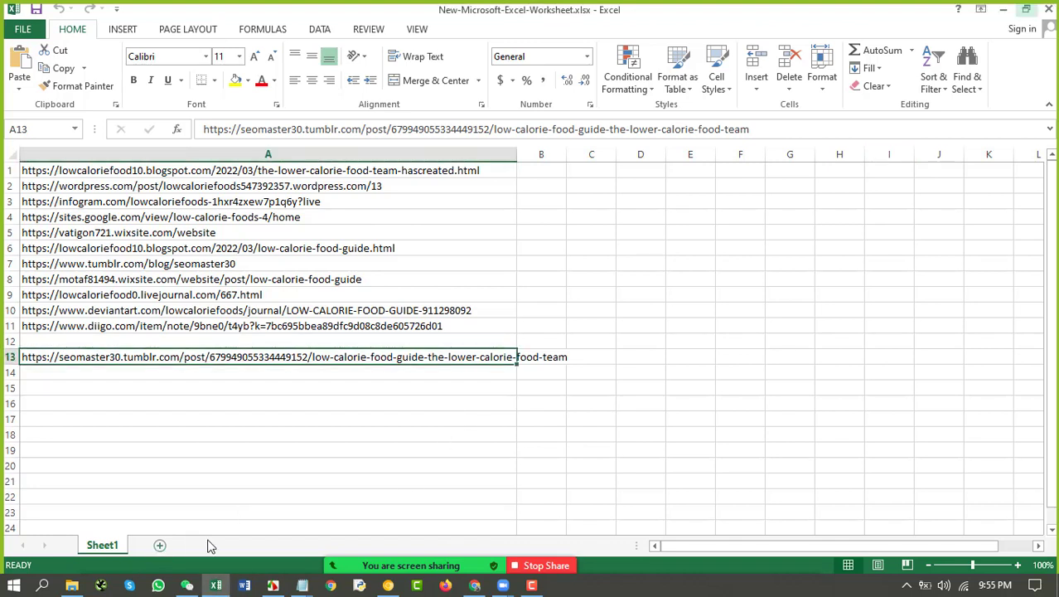
click(160, 546)
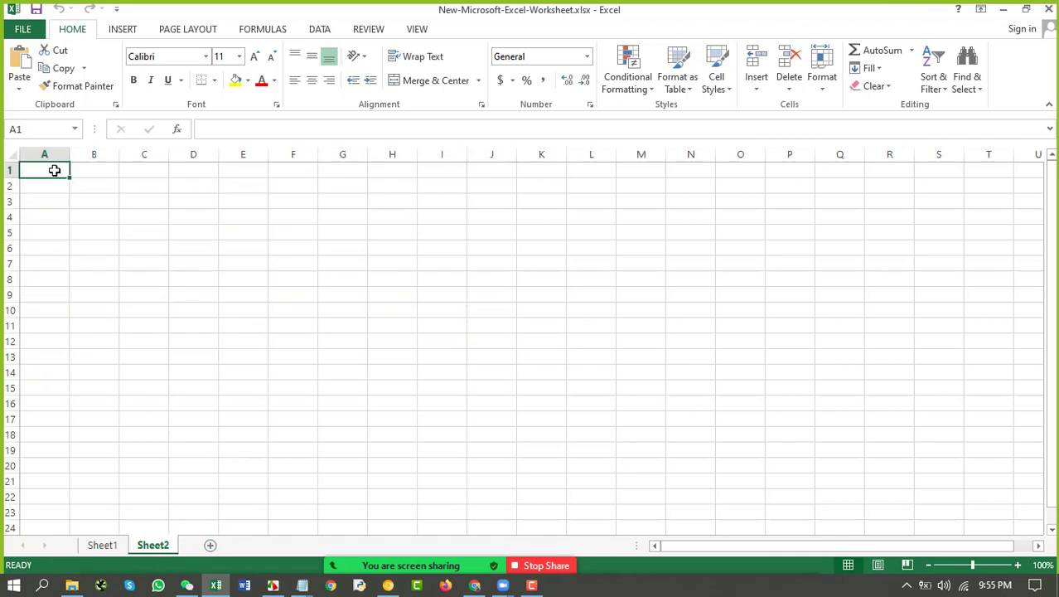
text(no)
click(90, 169)
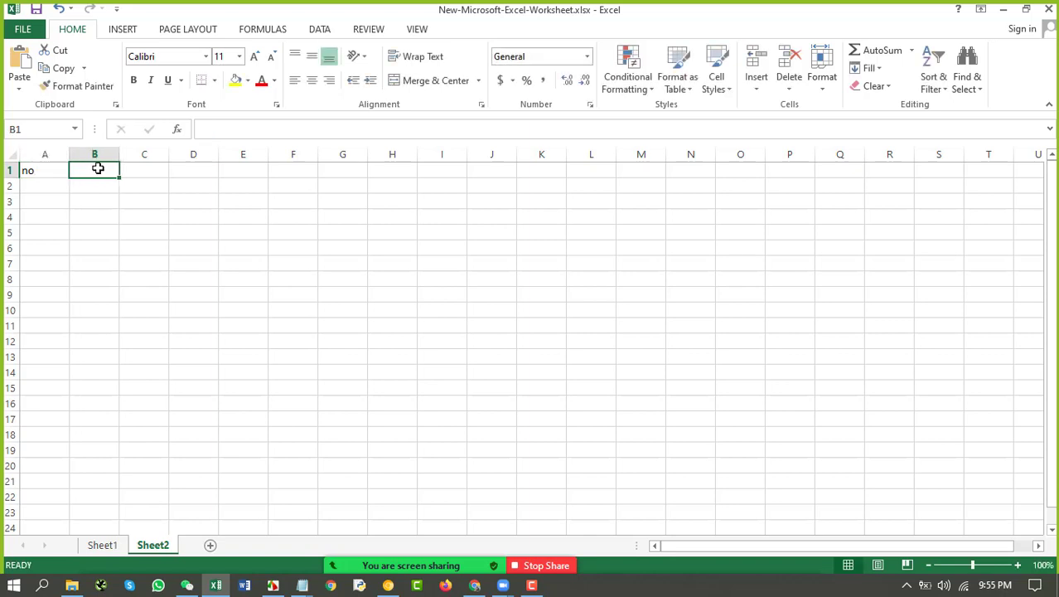
text(usename)
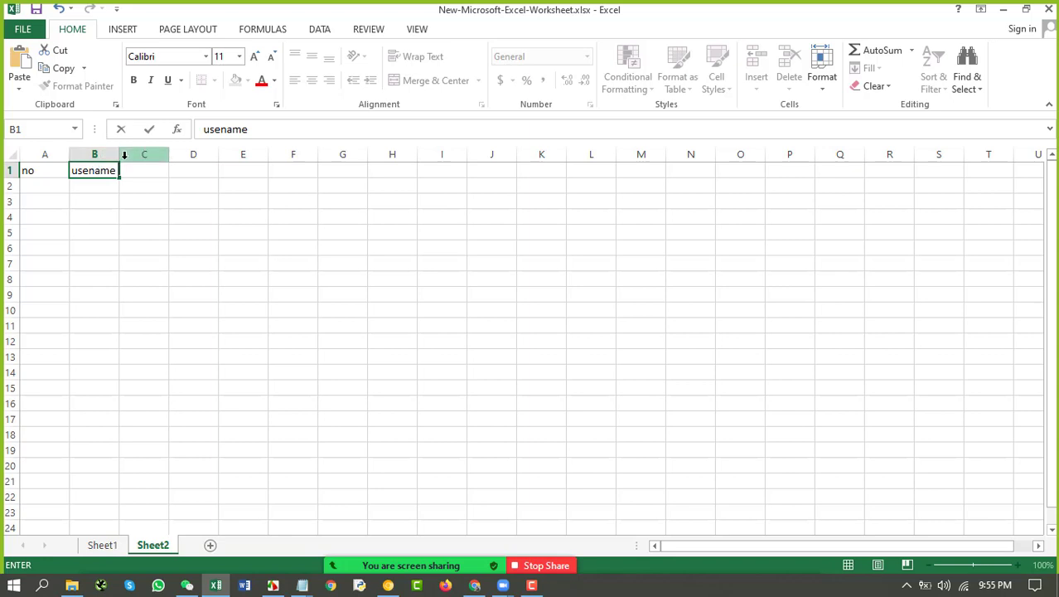
click(126, 218)
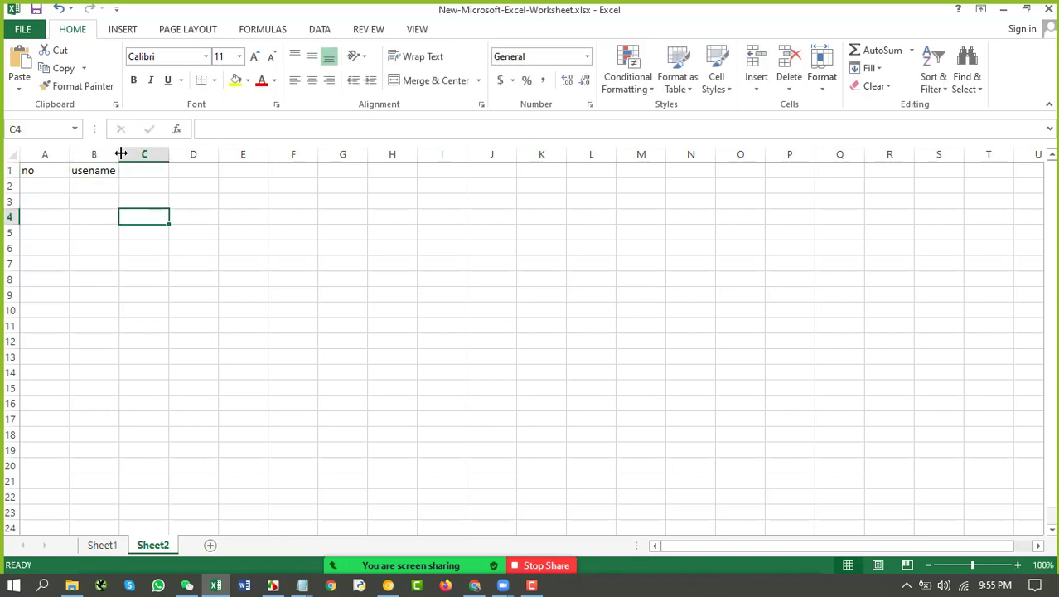
drag(121, 154, 296, 151)
click(208, 168)
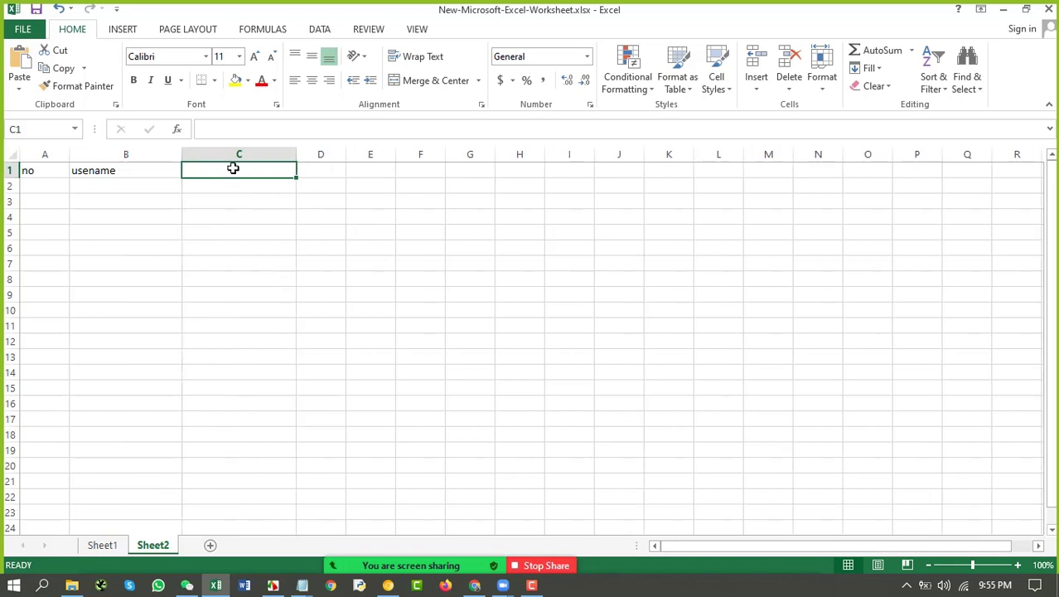
Enter 'passward' in C1 and 'website url' in D1, widening column D
text(passwoard)
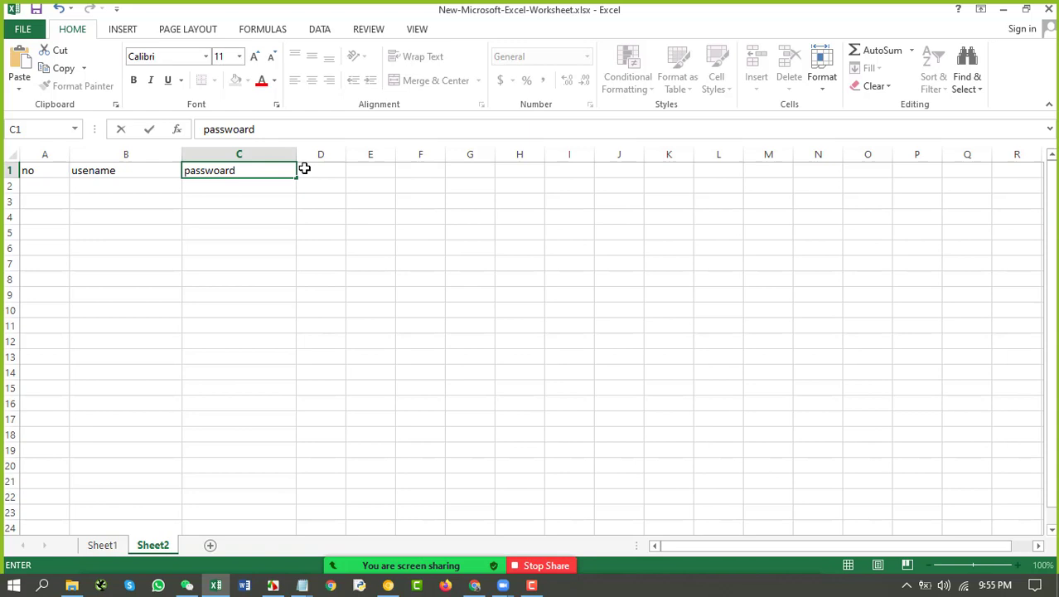
click(310, 168)
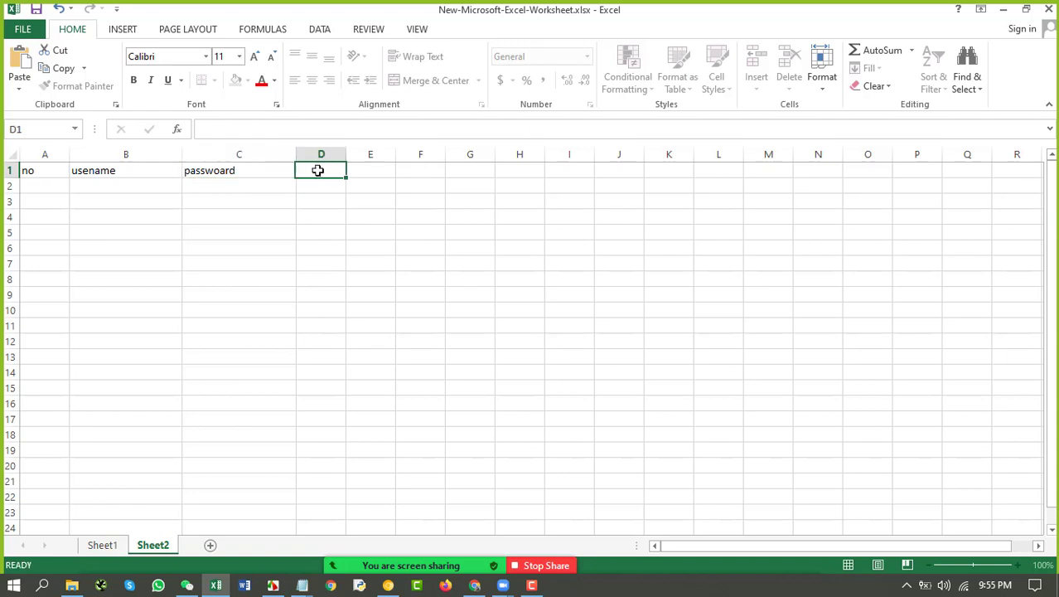
drag(347, 154, 382, 153)
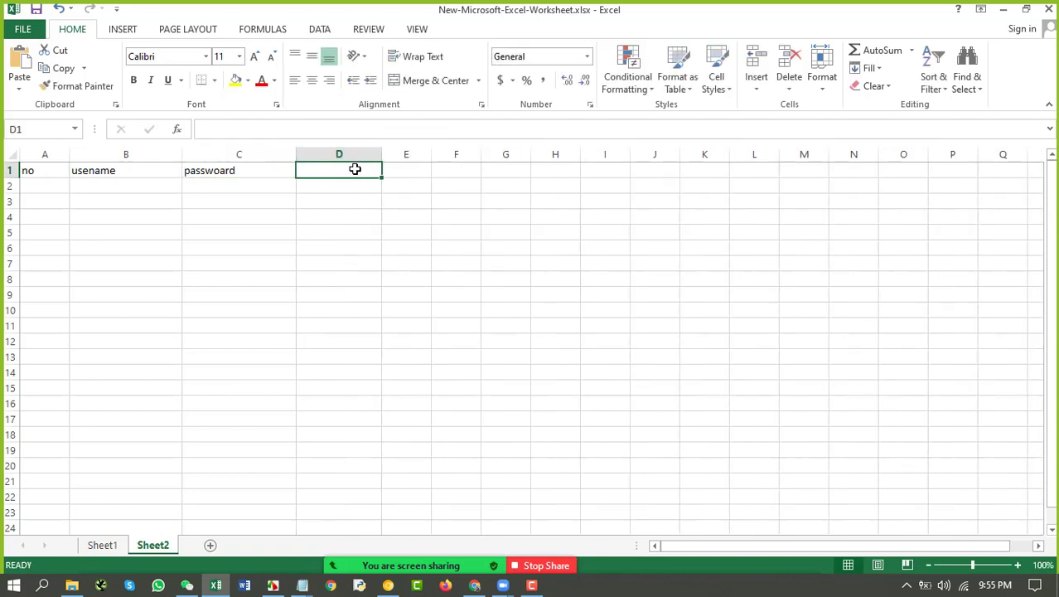
text(website DA)
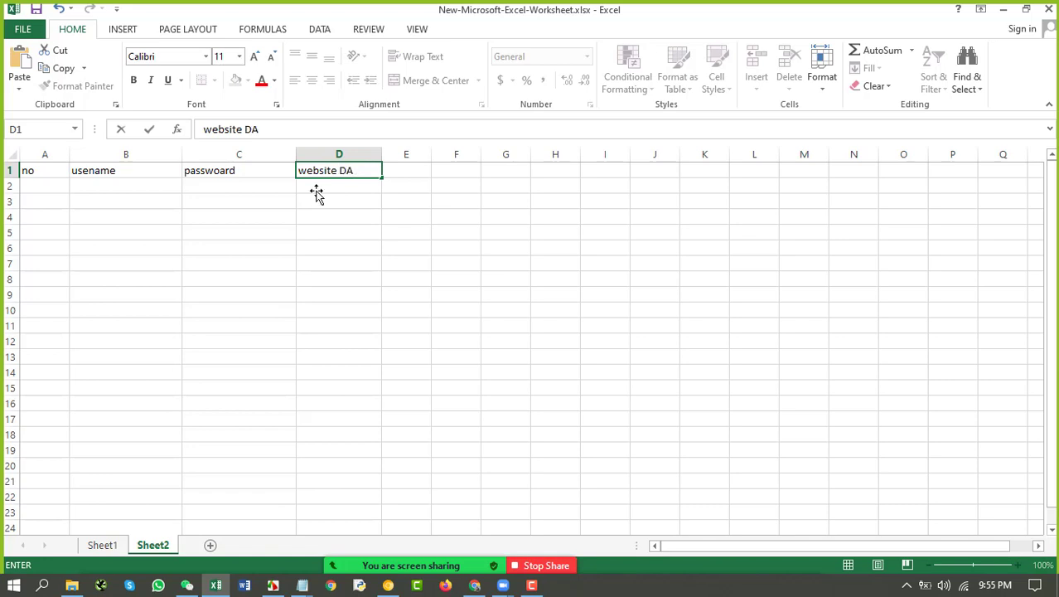
click(403, 169)
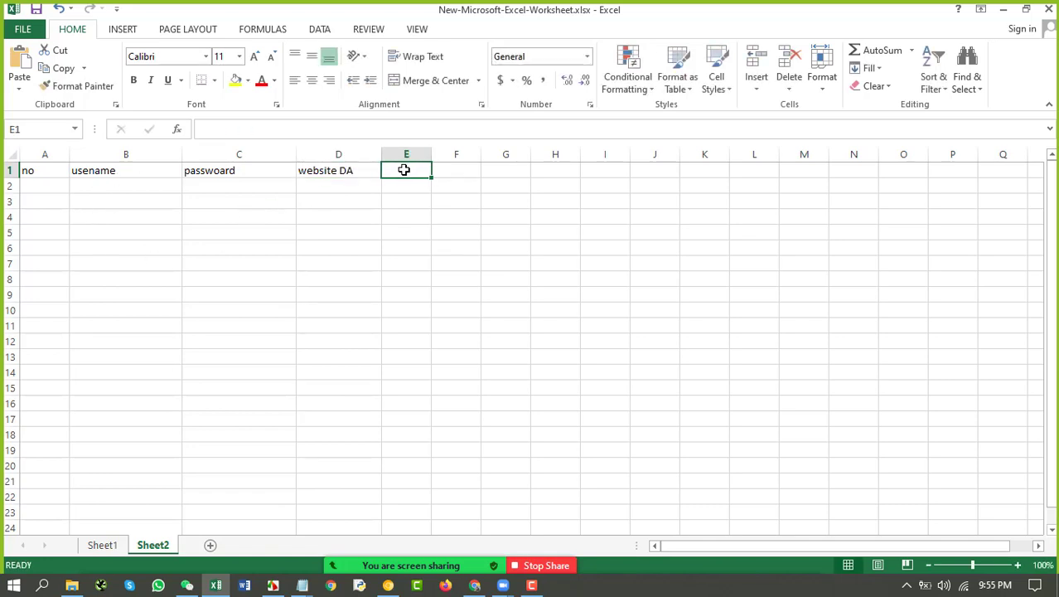
click(373, 172)
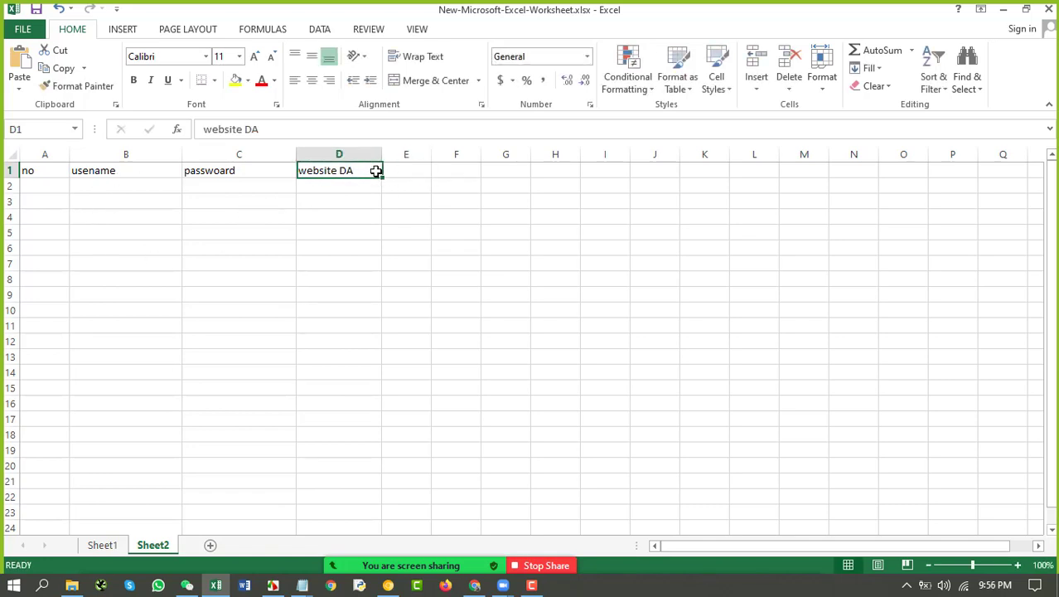
double_click(247, 129)
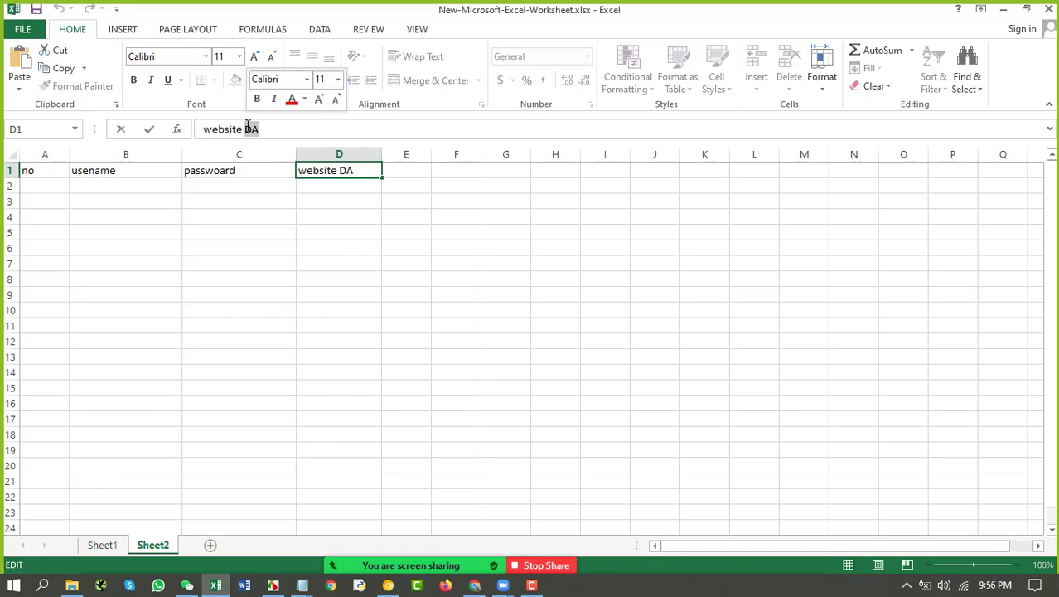
text(url)
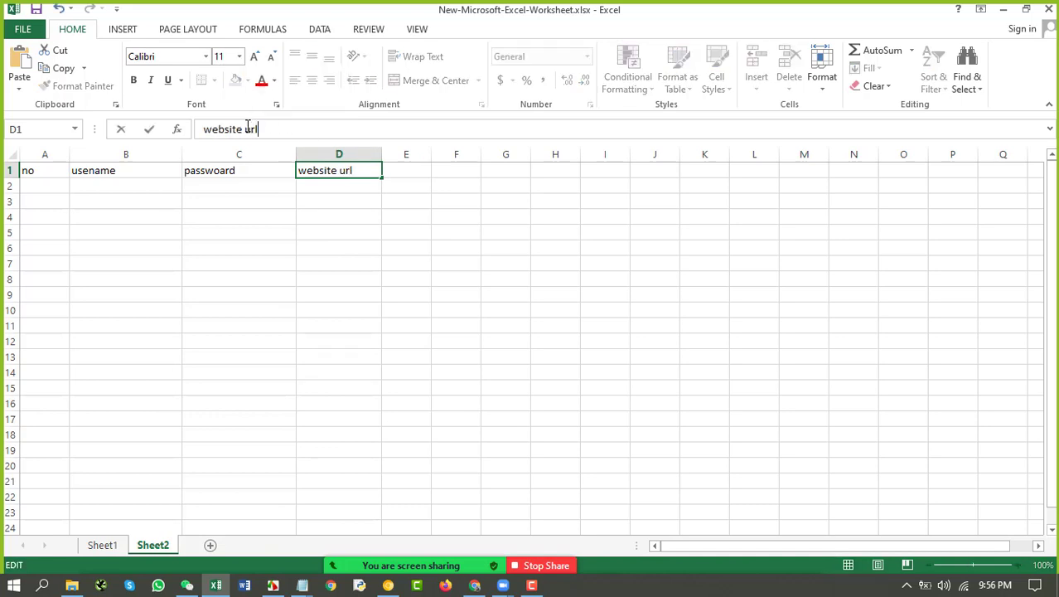
click(400, 174)
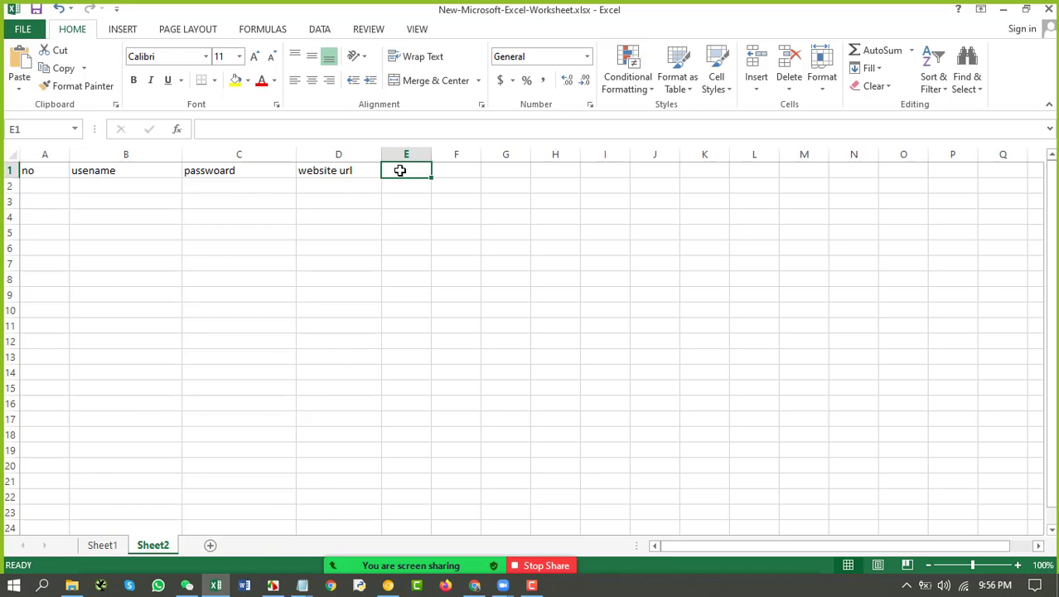
Enter 'website DA' in E1, widen column E, and reselect A1
text(website DA)
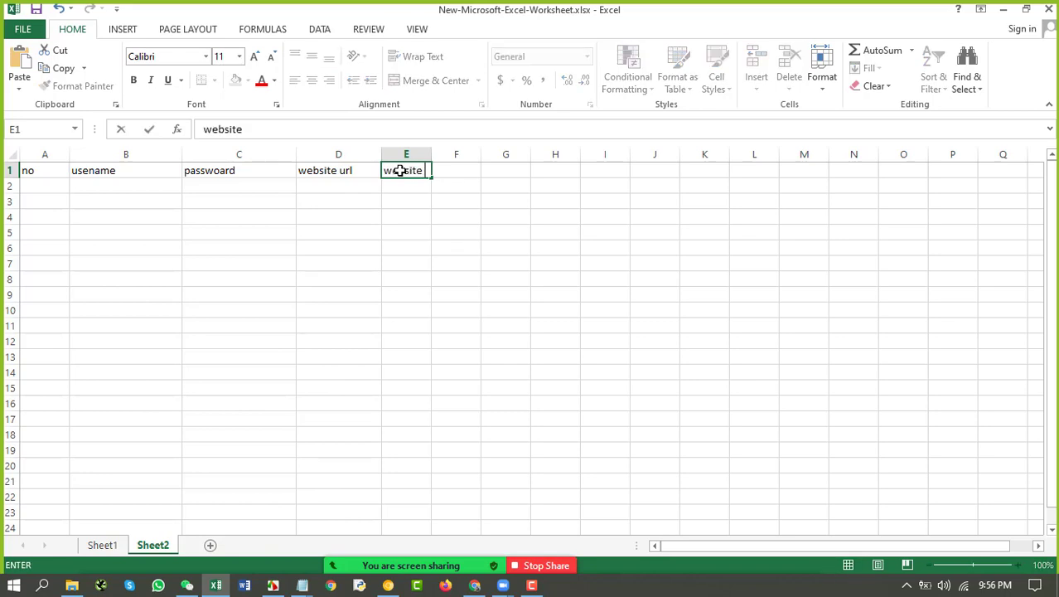
click(355, 172)
drag(432, 153, 496, 154)
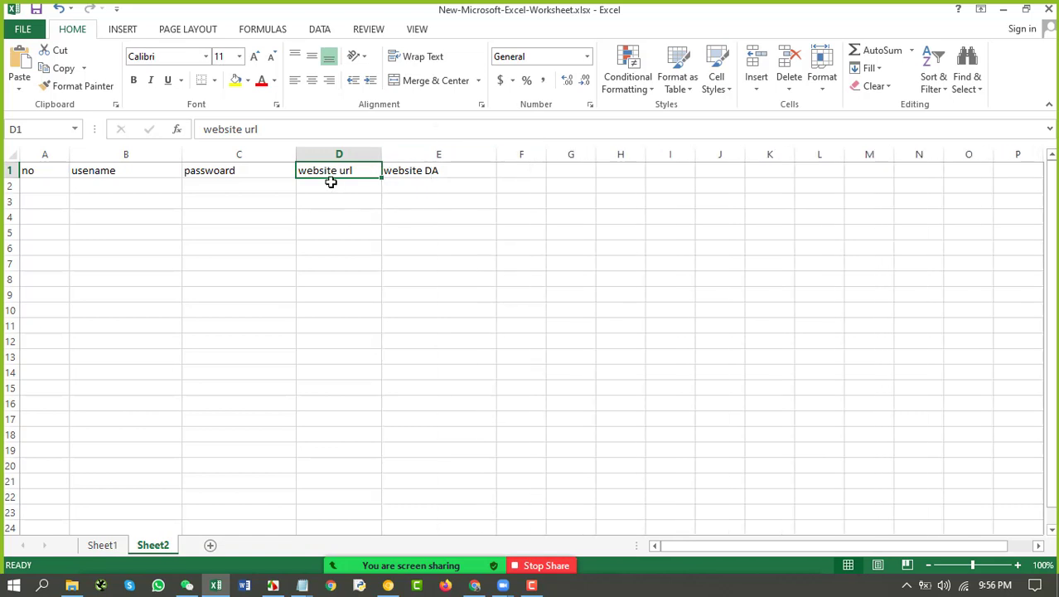
click(200, 173)
click(86, 170)
click(36, 170)
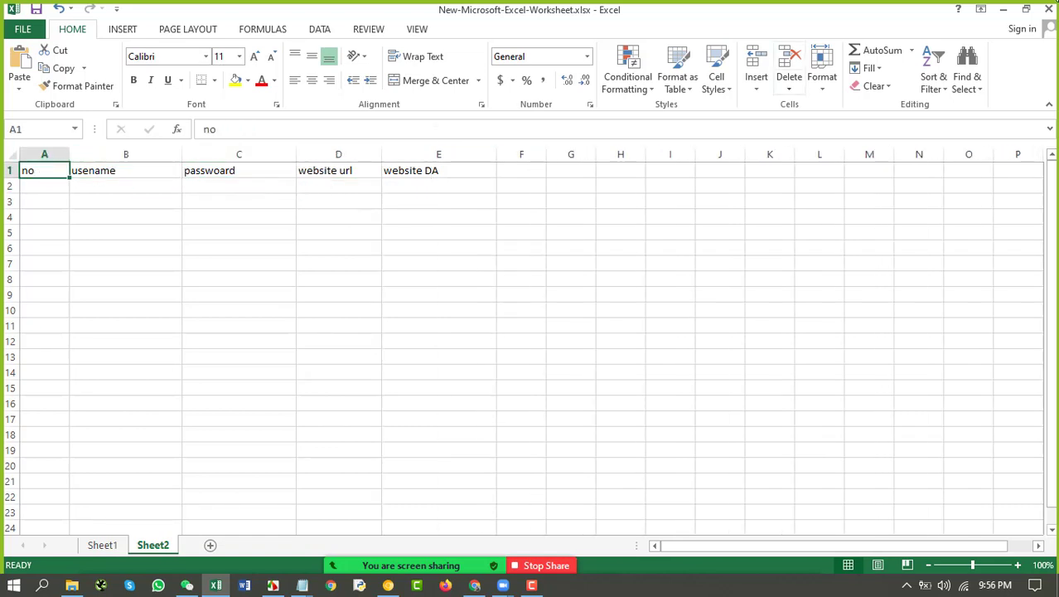
Minimize Excel and open the Booking.com account's Manage personal details page
click(1003, 9)
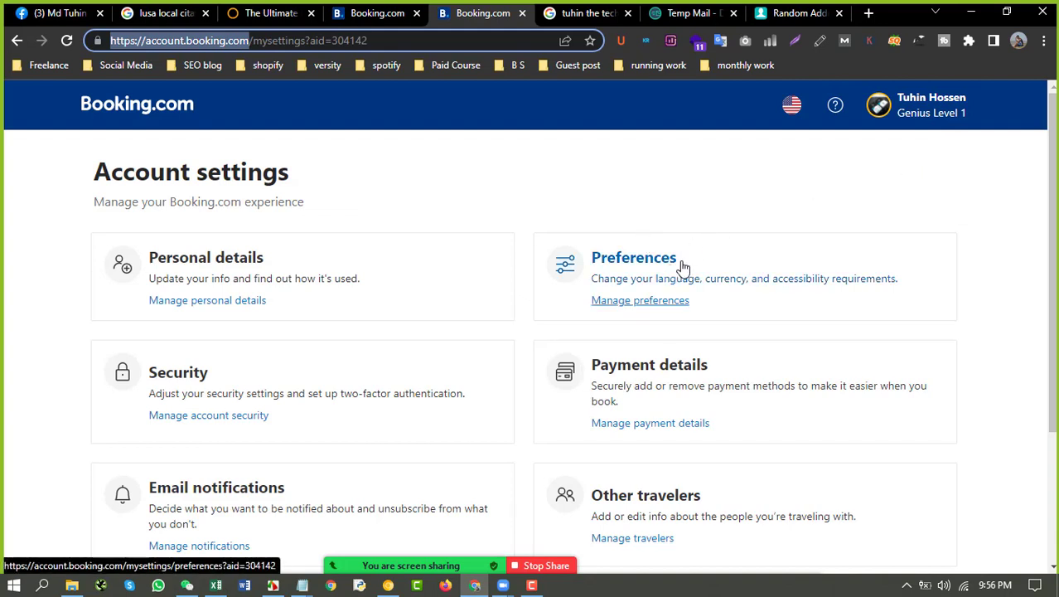
click(947, 106)
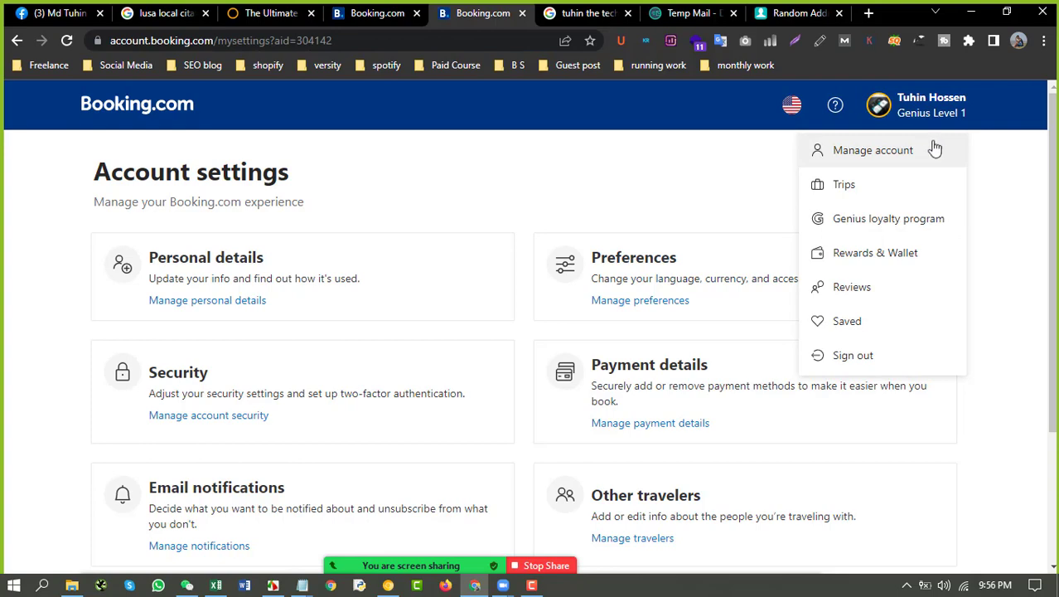
click(239, 300)
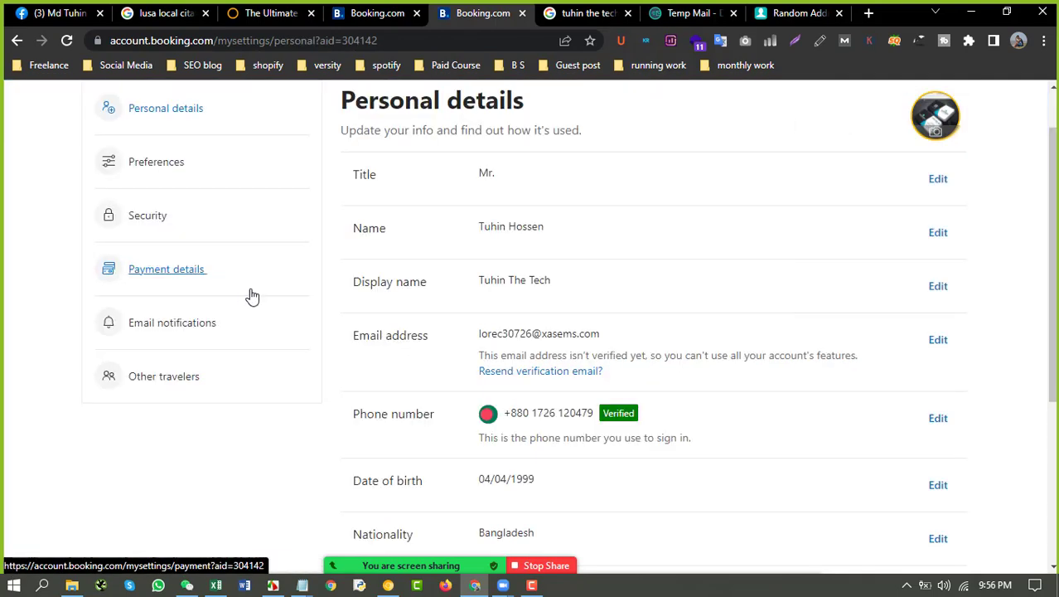
scroll(504, 249, up, 1)
scroll(504, 247, down, 1)
scroll(331, 224, up, 1)
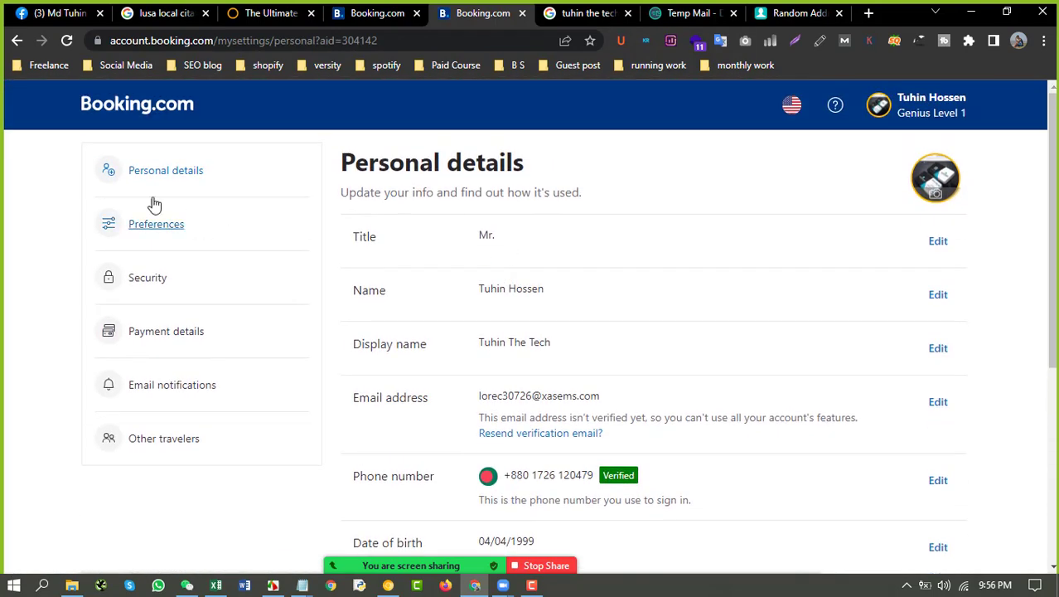
key(alt+Tab)
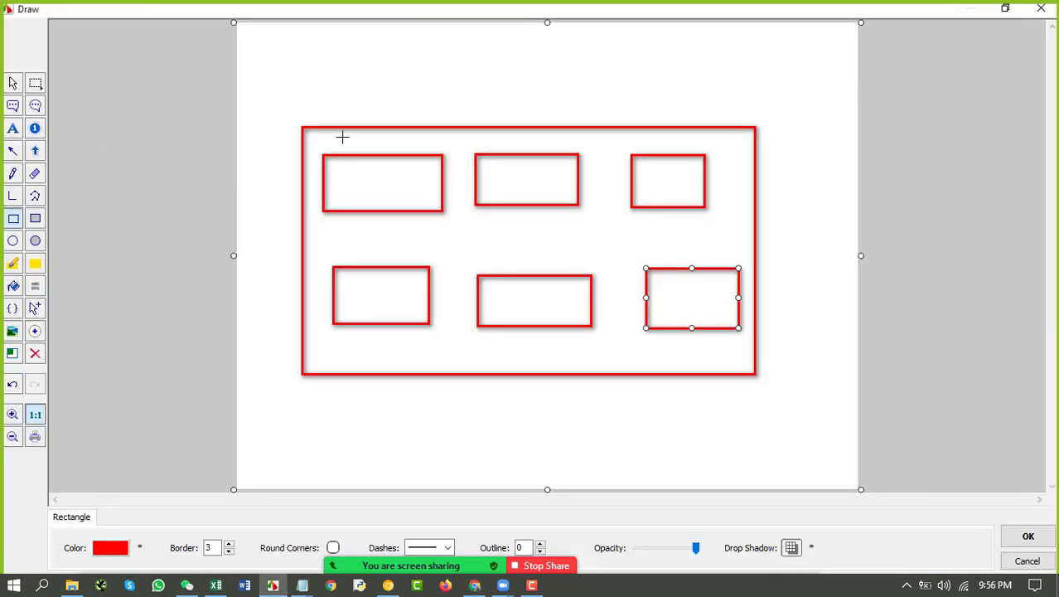
Decline discarding the Draw rectangle drawing twice and bring the Personal details page back
click(1041, 9)
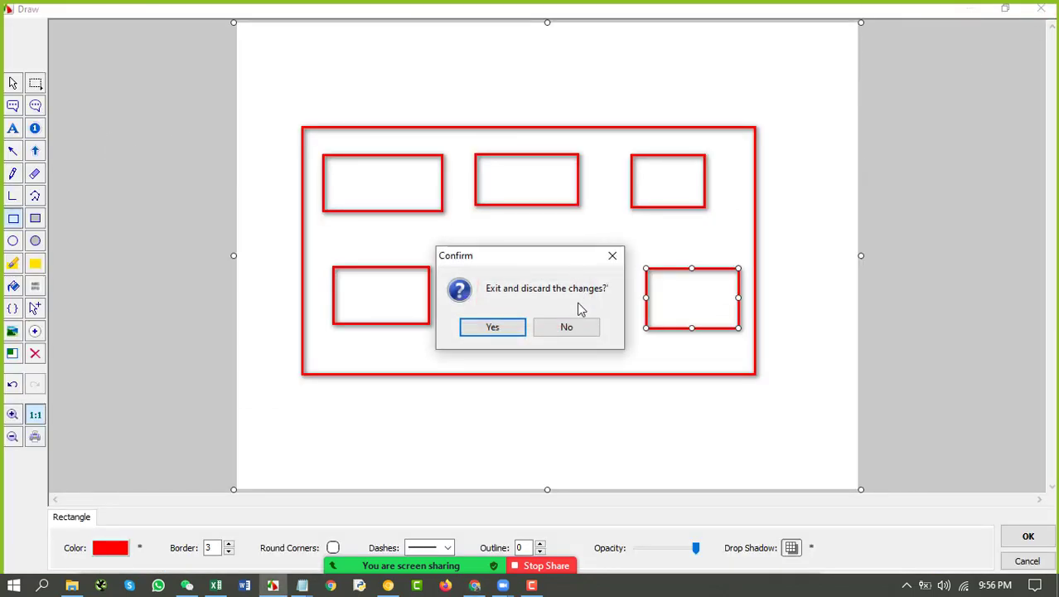
click(555, 326)
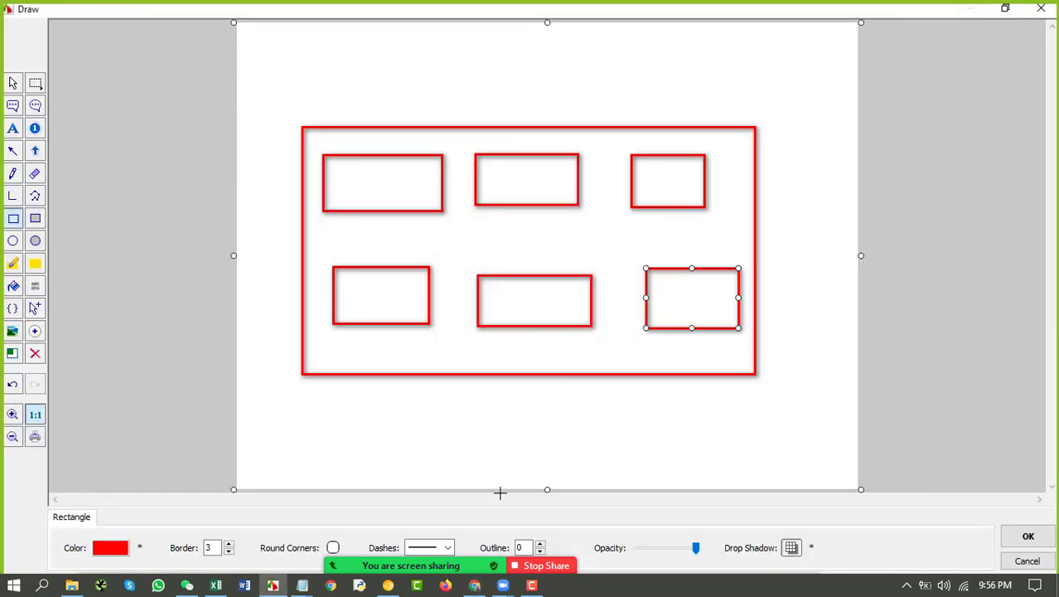
click(1041, 8)
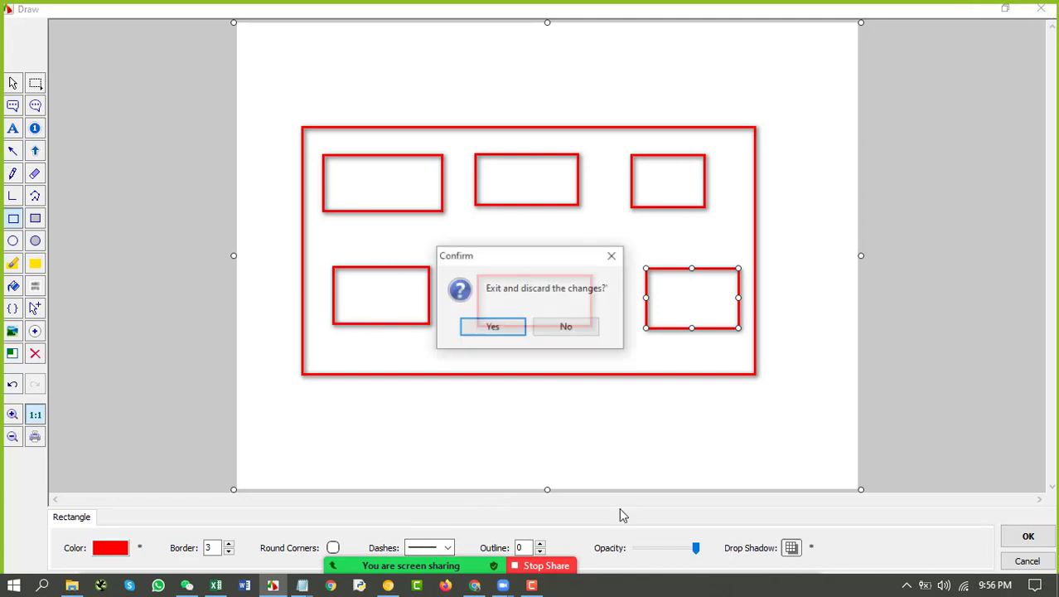
click(543, 328)
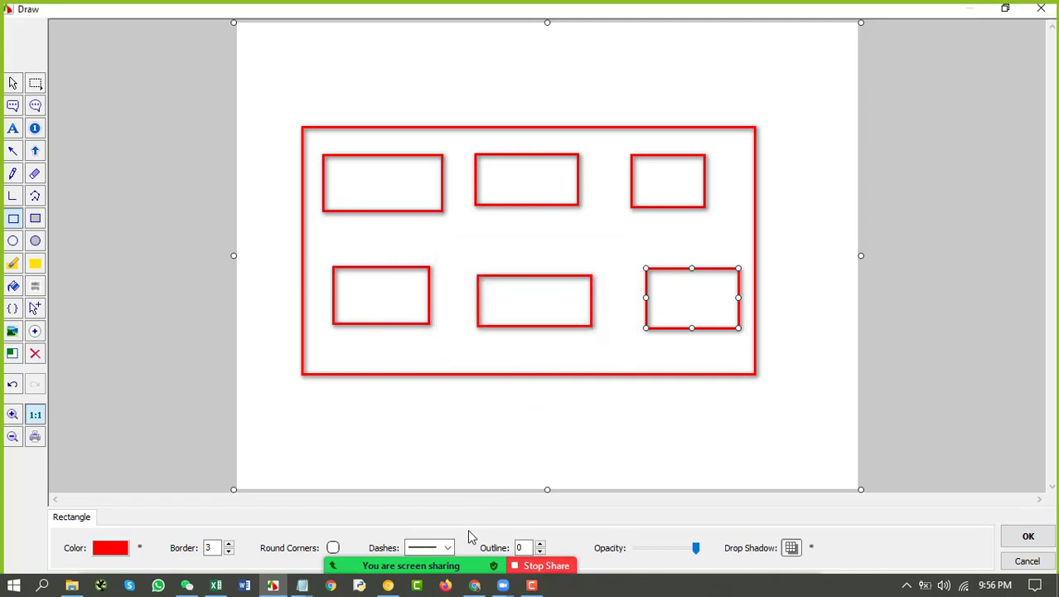
click(474, 586)
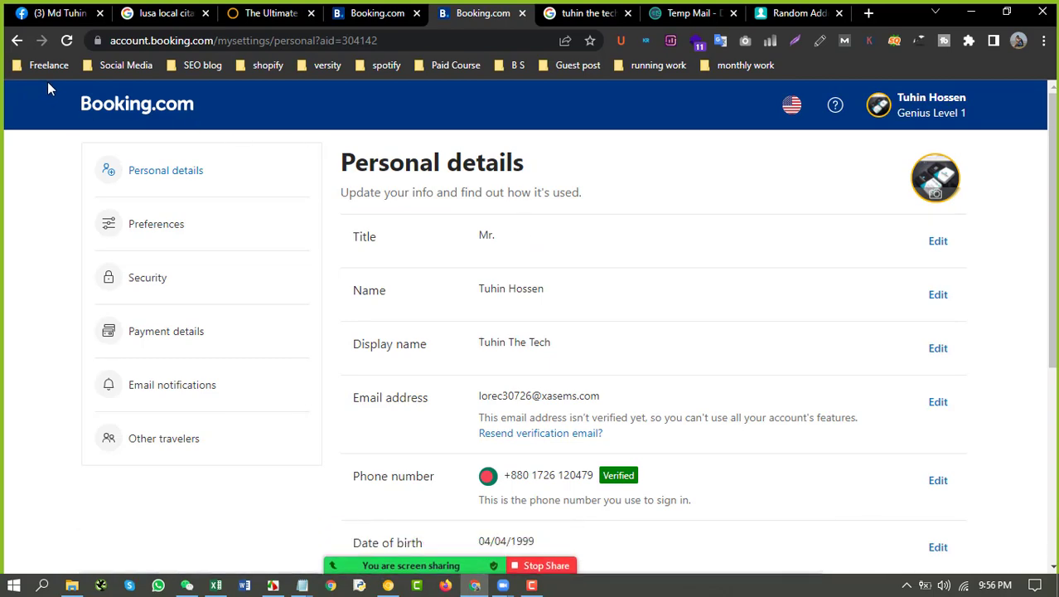
Capture the whole Personal details page with Lightshot, upload it, and select the prnt.sc link
click(794, 41)
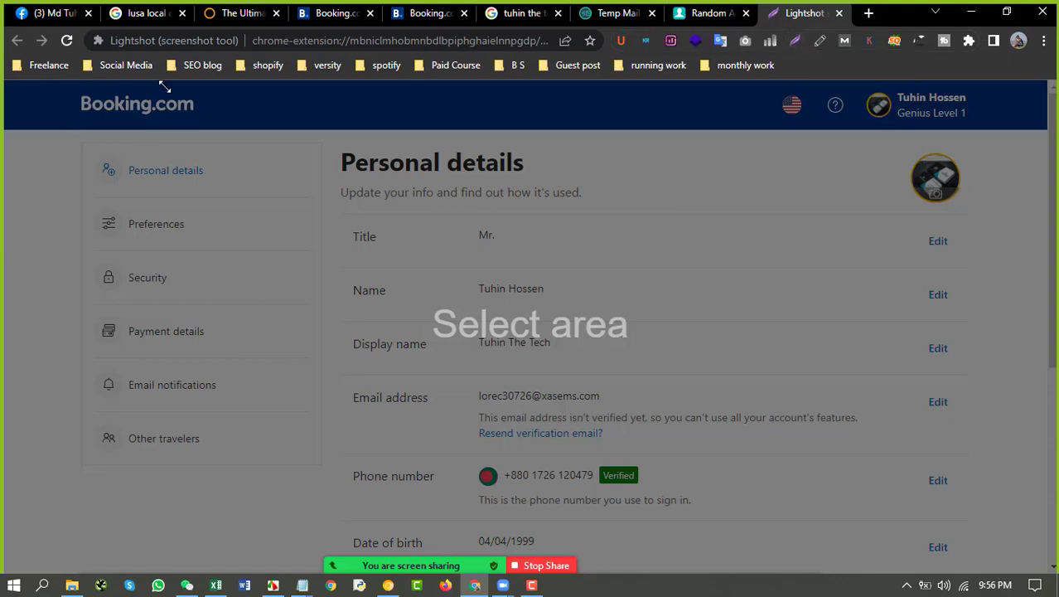
drag(46, 91, 1046, 572)
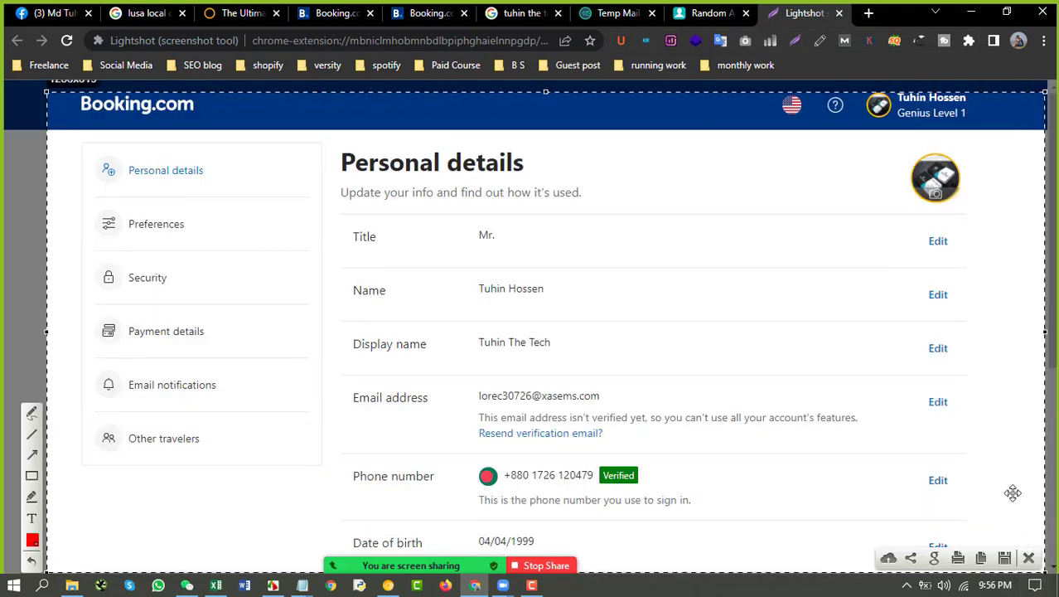
click(891, 558)
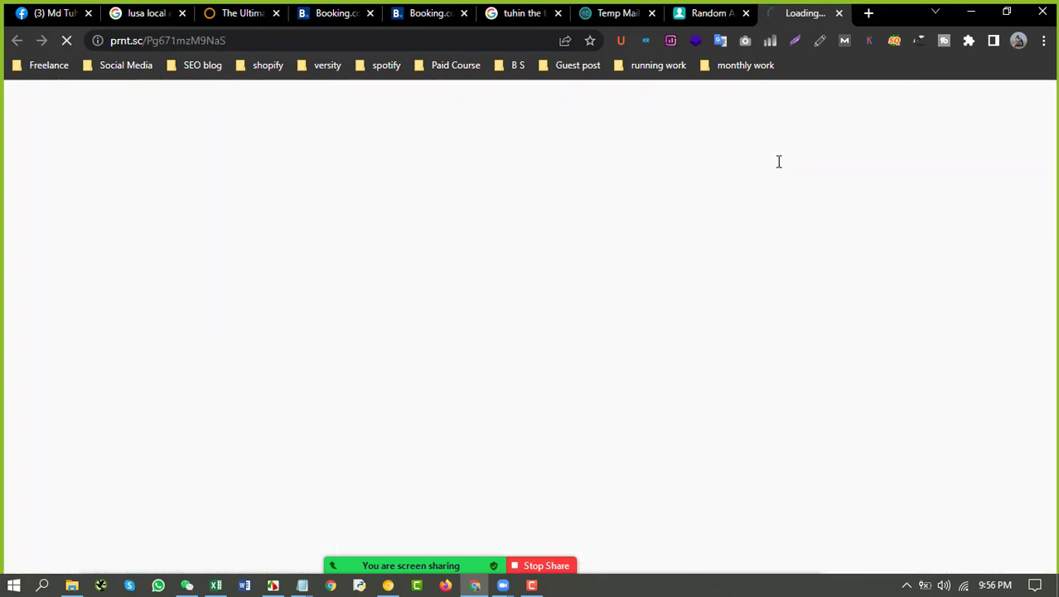
click(286, 40)
key(ctrl+c)
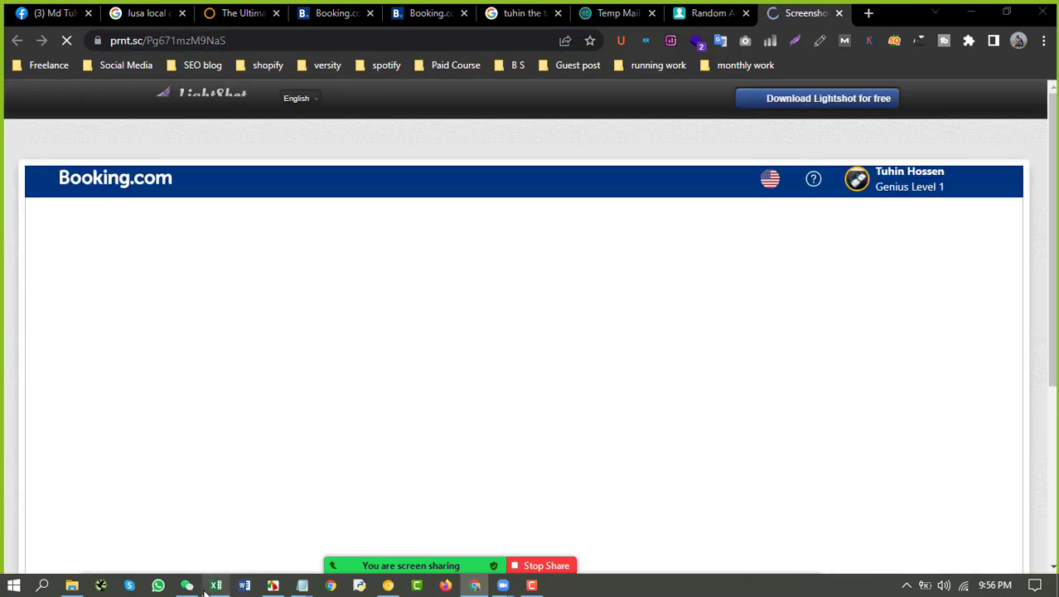
Start typing the 'work prove' heading in Excel cell F1
click(215, 585)
click(532, 172)
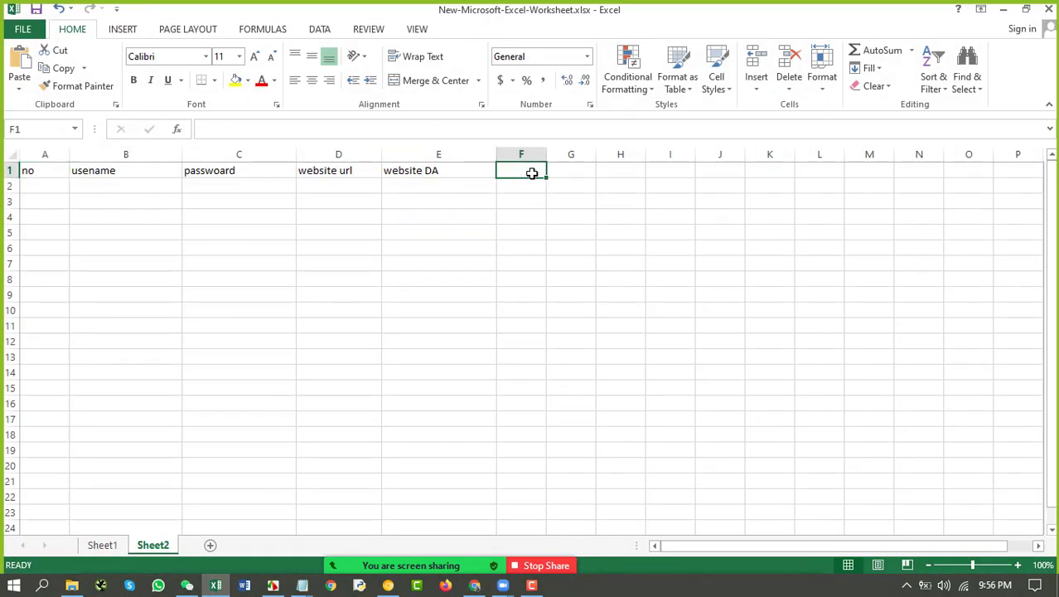
text(work prove)
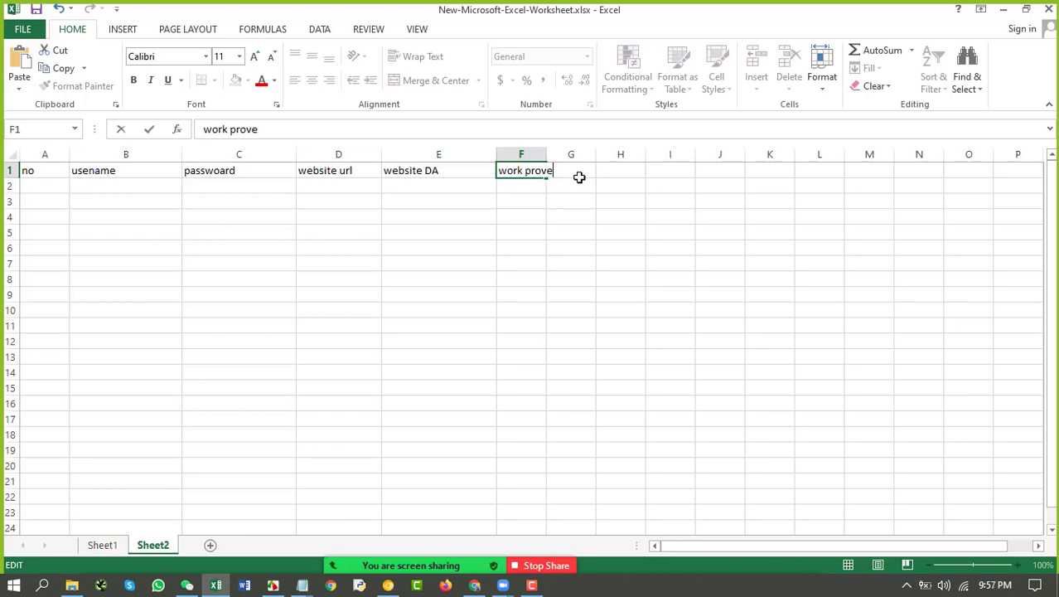
Confirm the 'work prove' heading, widen column F, and paste the prnt.sc link into F2
key(Return)
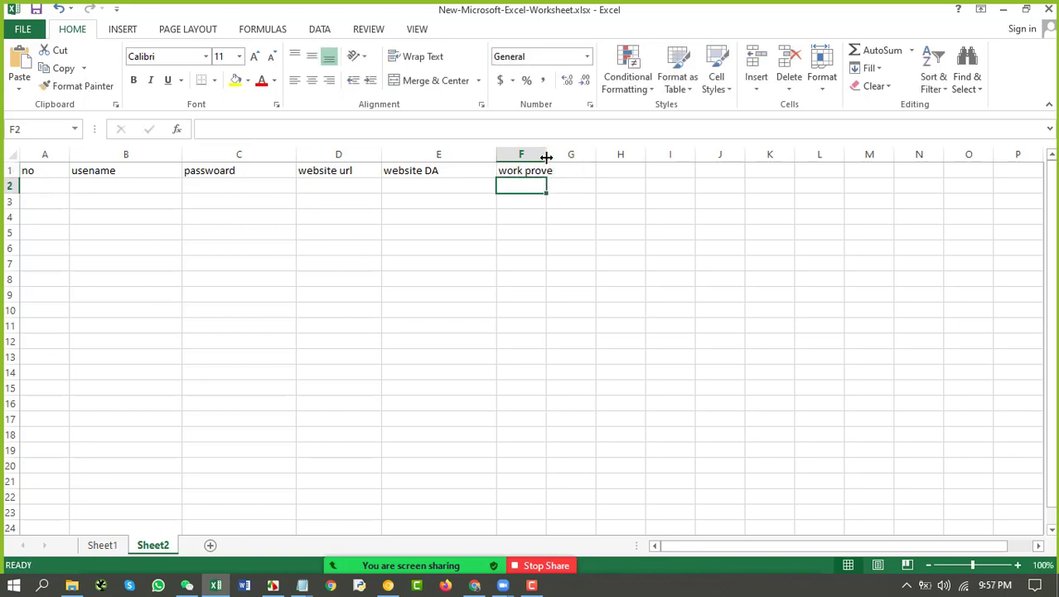
drag(547, 155, 611, 158)
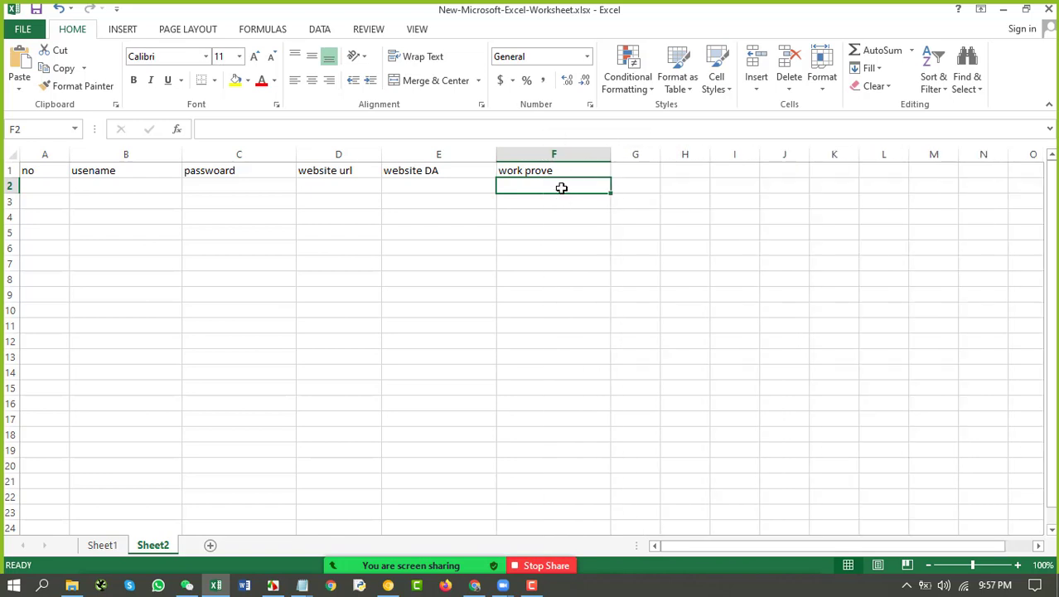
key(ctrl+v)
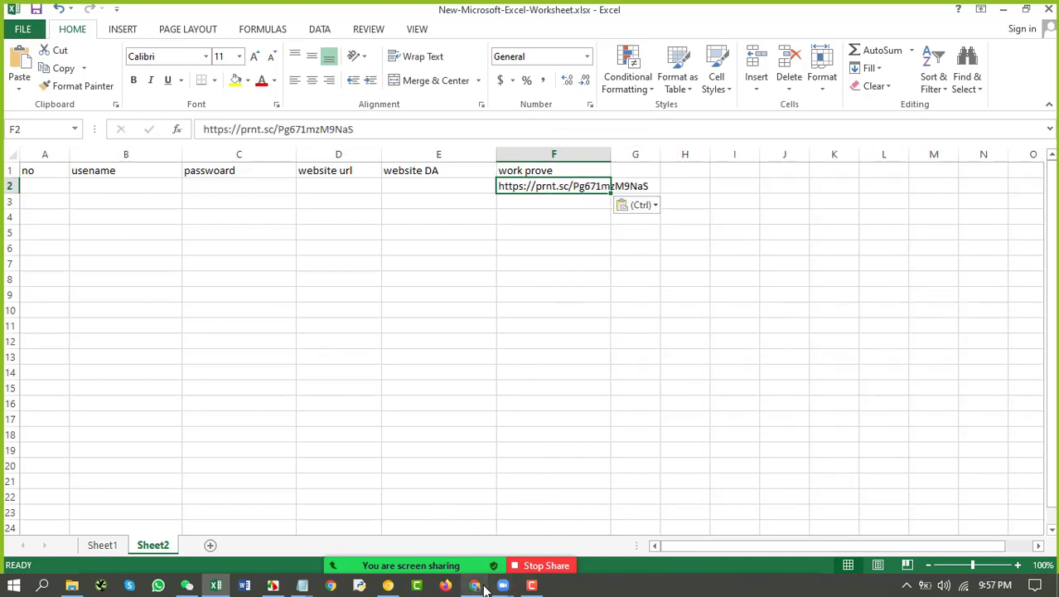
click(474, 585)
key(ctrl+t)
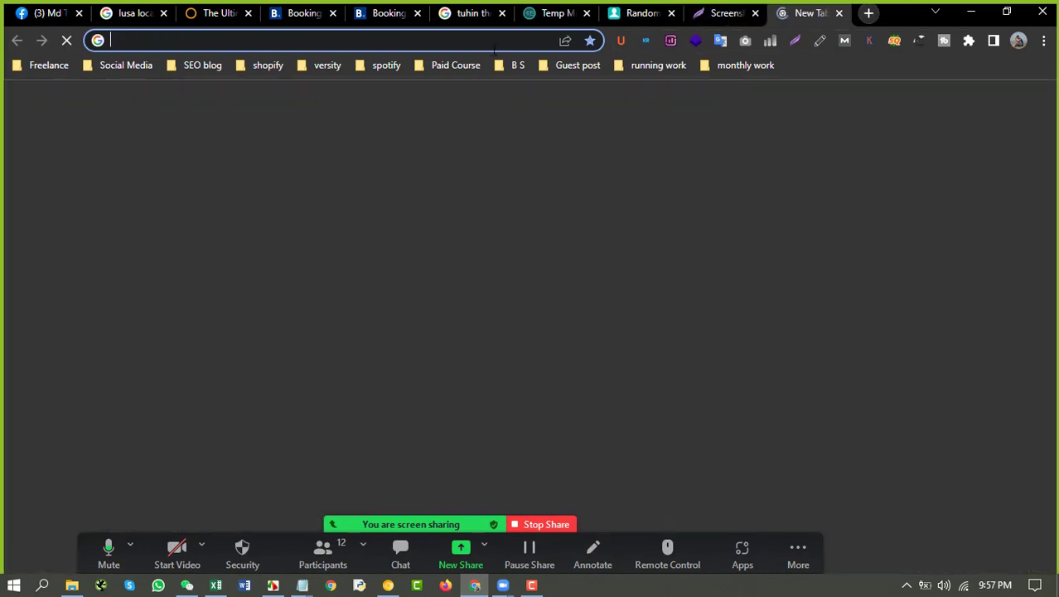
Load the pasted prnt.sc screenshot link in the new tab
click(482, 42)
key(ctrl+v)
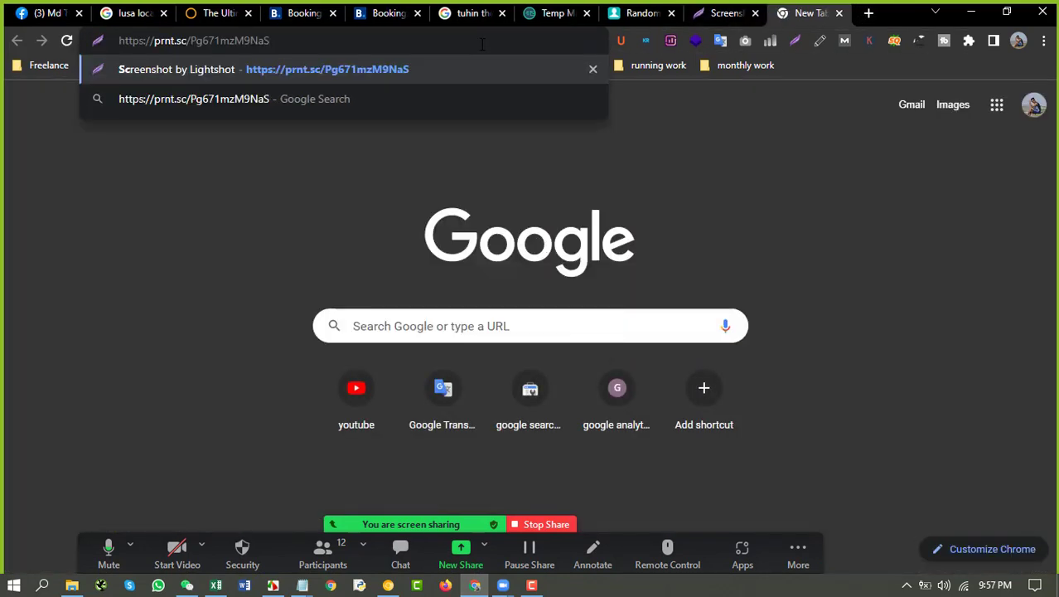
key(Return)
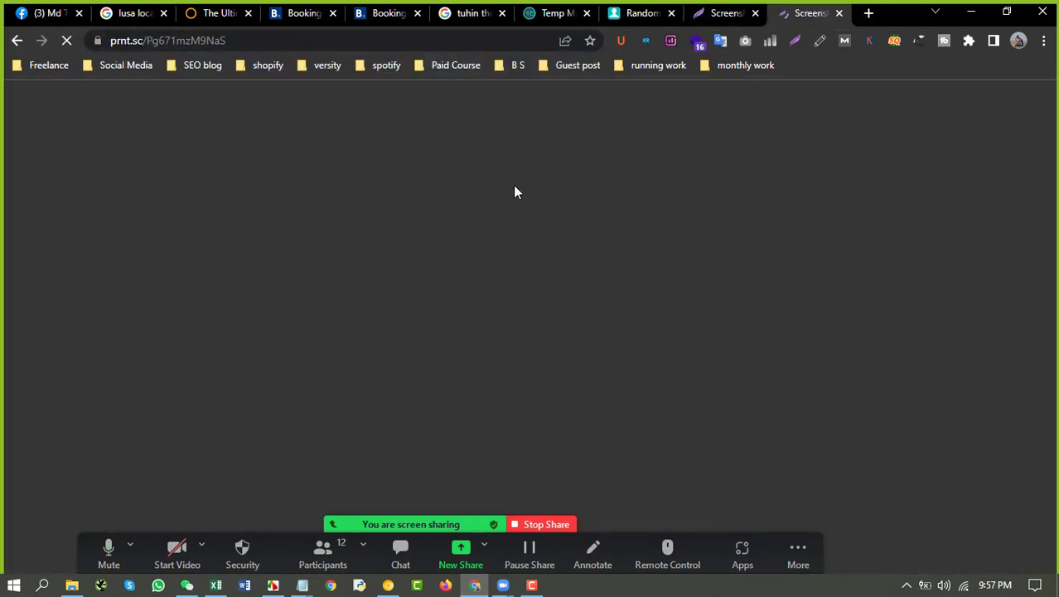
scroll(468, 284, down, 2)
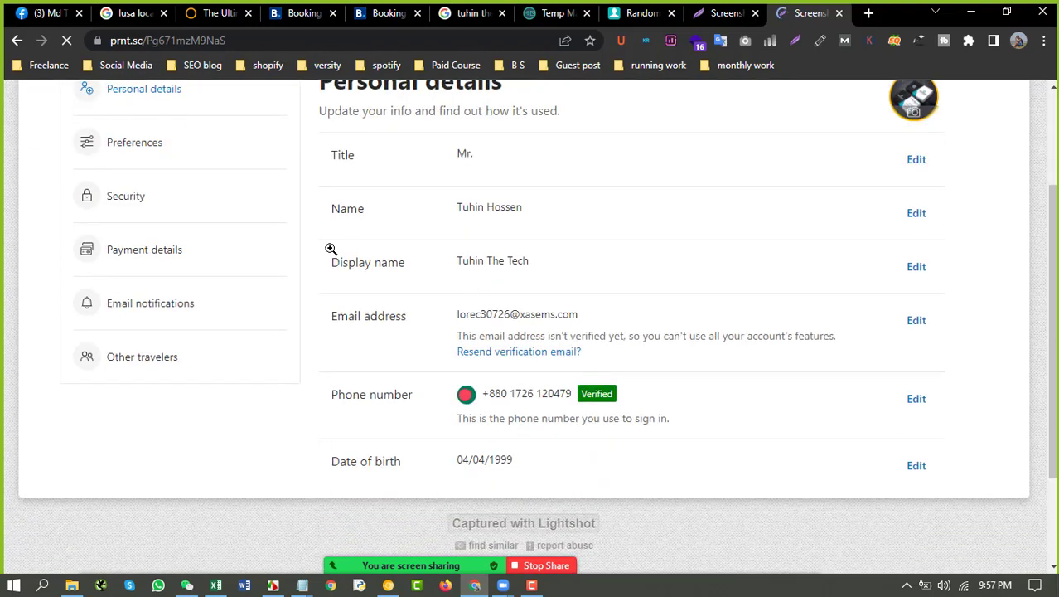
scroll(331, 248, up, 2)
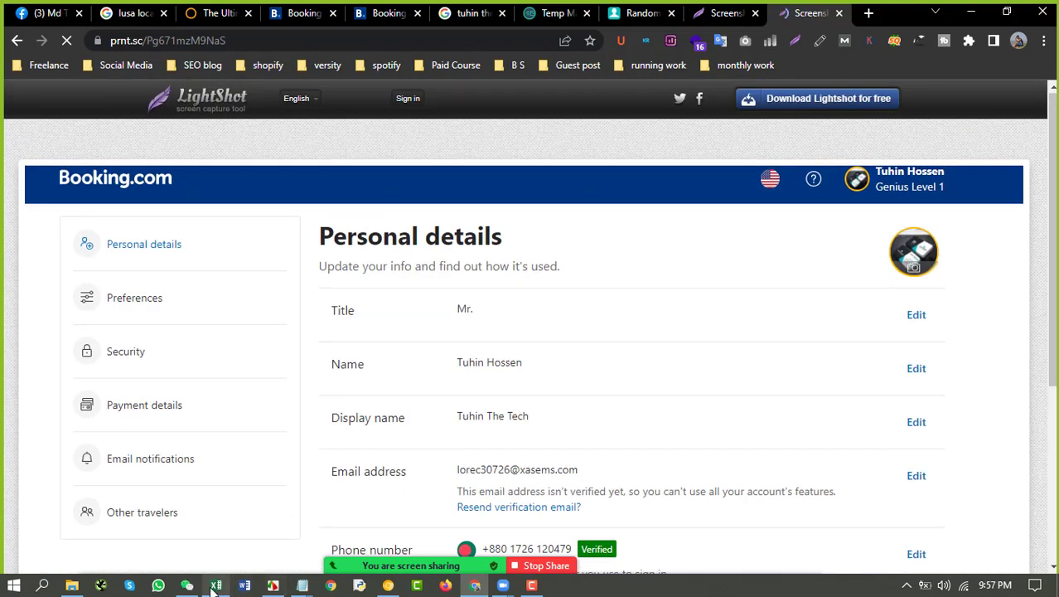
Paste into the Excel tracker, select C2 and D2, then hide Excel to view the screenshot
click(215, 585)
key(ctrl+v)
click(265, 187)
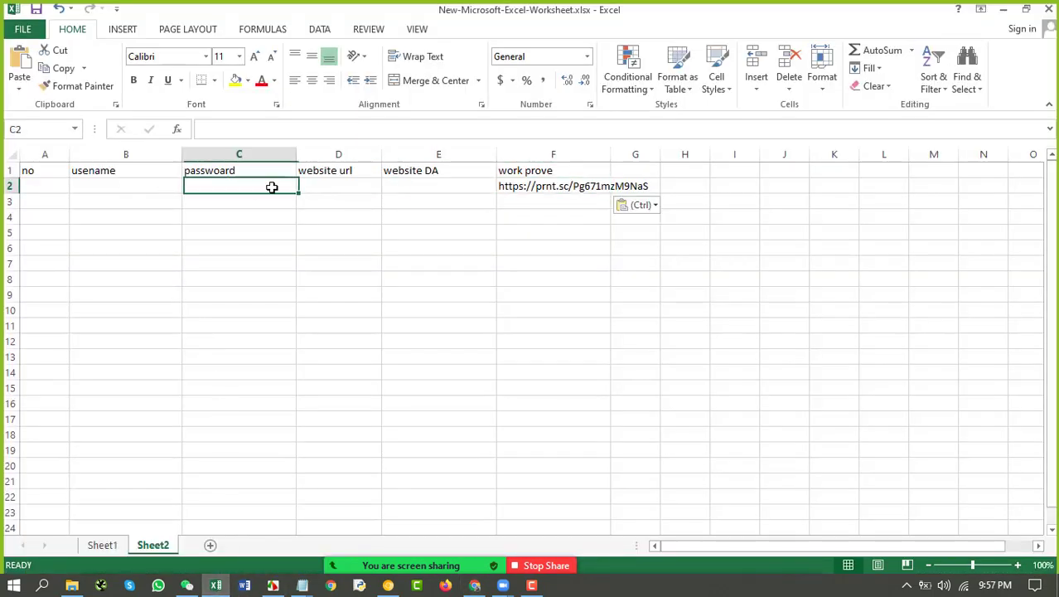
click(355, 184)
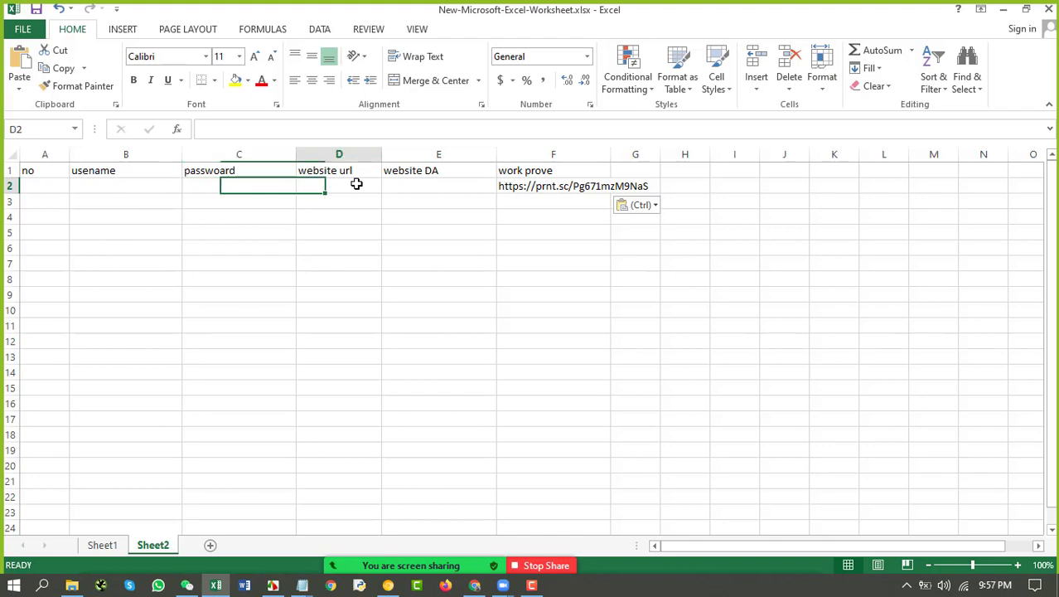
click(1003, 9)
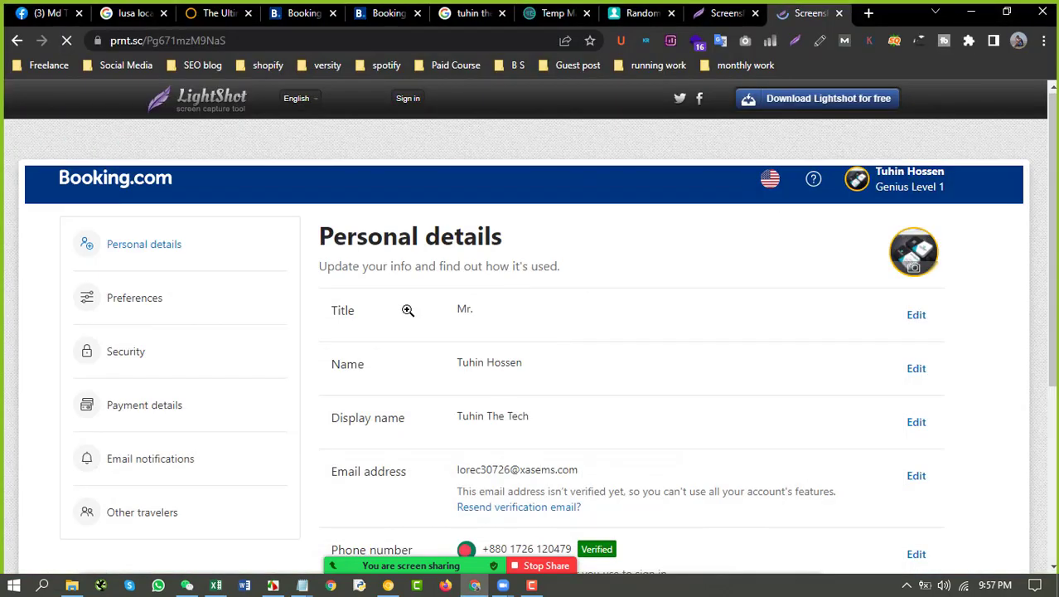
scroll(408, 310, down, 5)
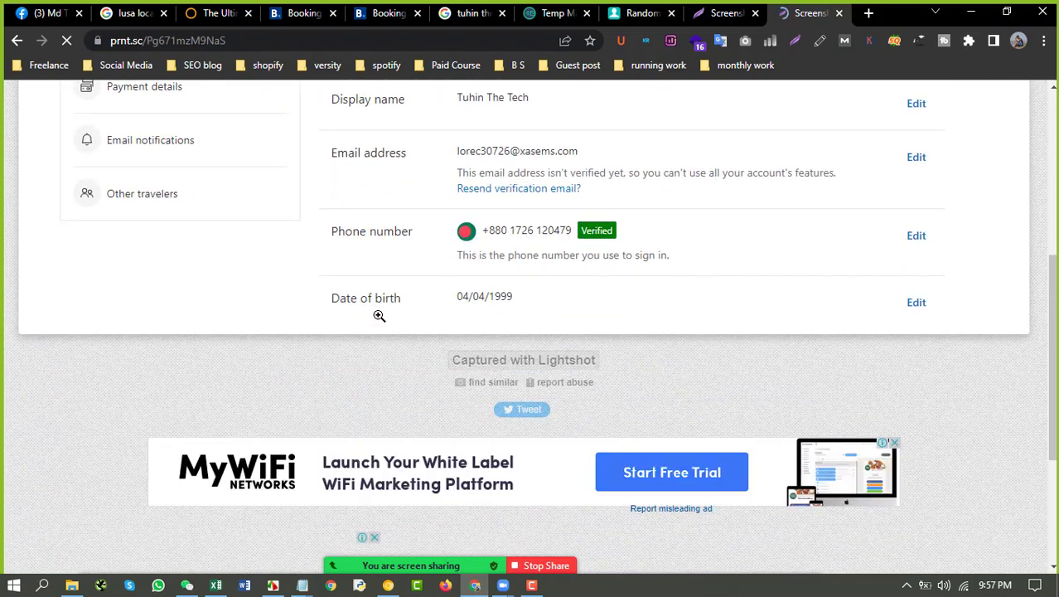
scroll(376, 315, up, 3)
scroll(374, 315, up, 2)
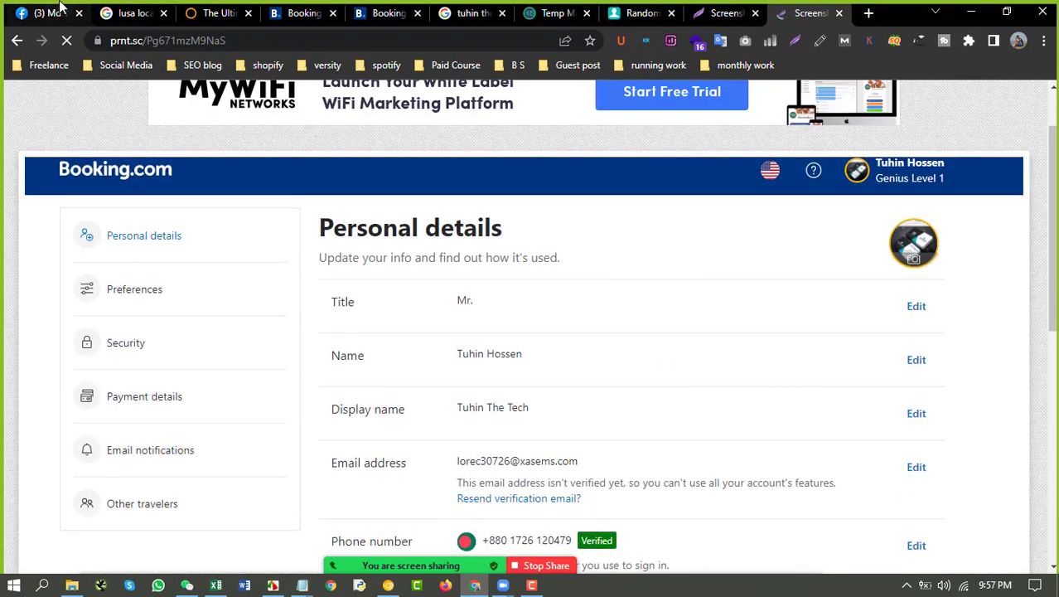
Select the Facebook profile tab's address, then return to the latest screenshot tab
click(50, 13)
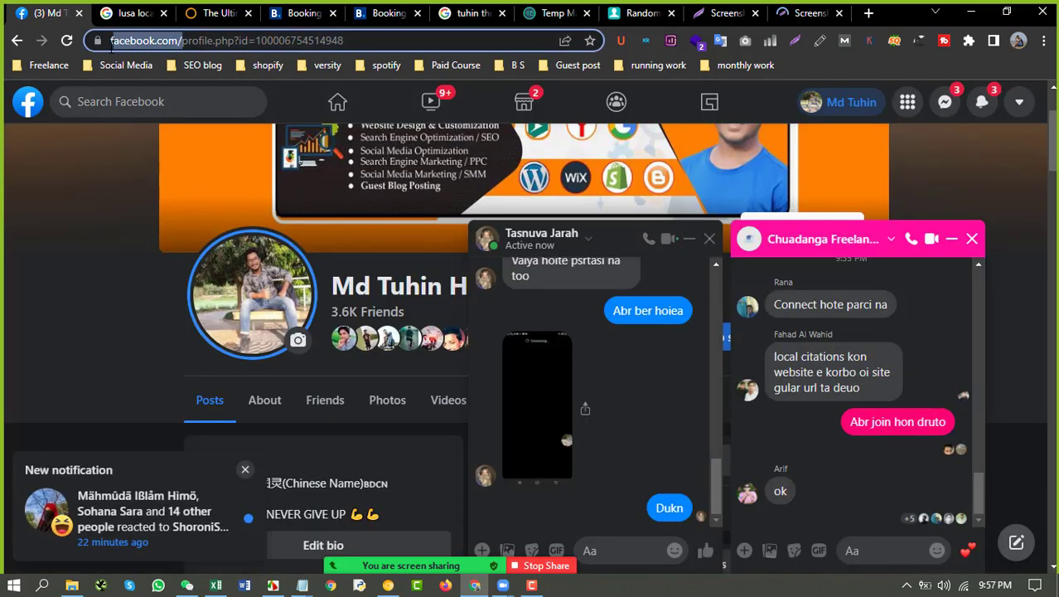
drag(111, 42, 243, 42)
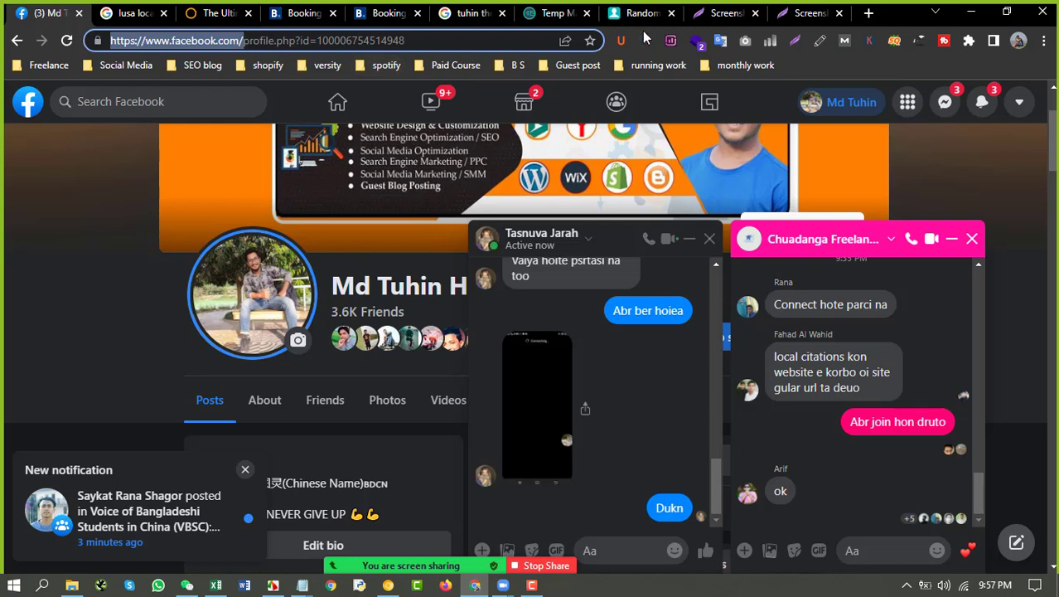
click(803, 8)
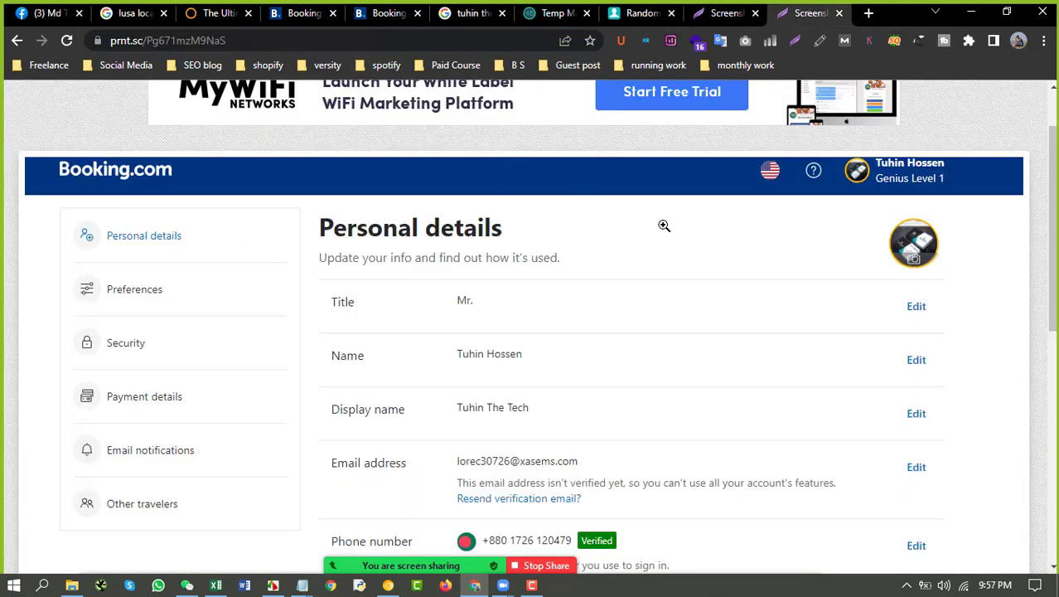
scroll(696, 290, down, 2)
scroll(696, 292, up, 1)
scroll(697, 292, up, 1)
Open a blank tab and close the duplicate Booking.com profile screenshot tabs
click(870, 13)
click(737, 14)
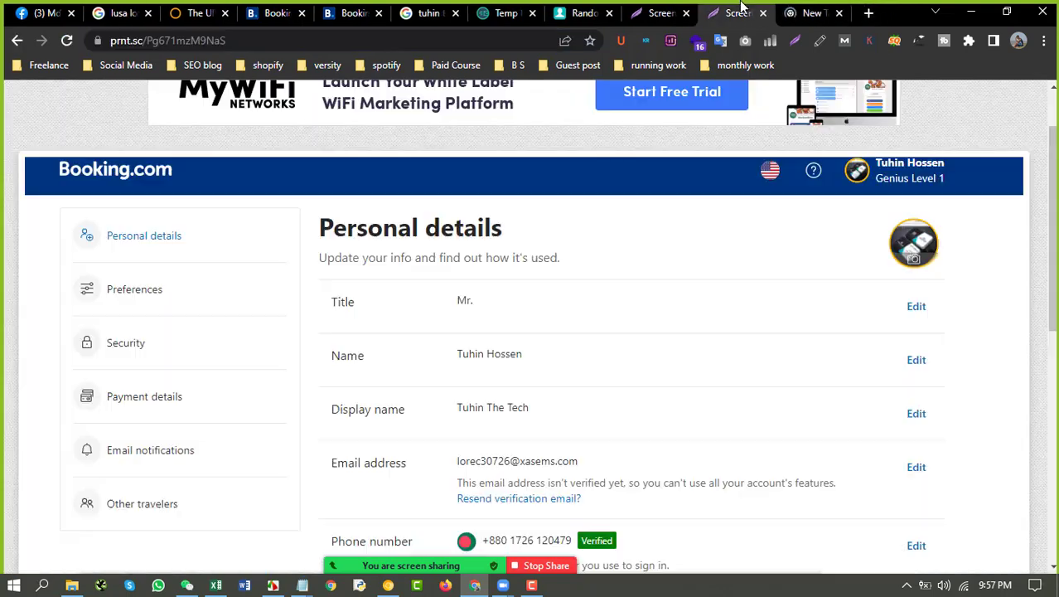
click(107, 40)
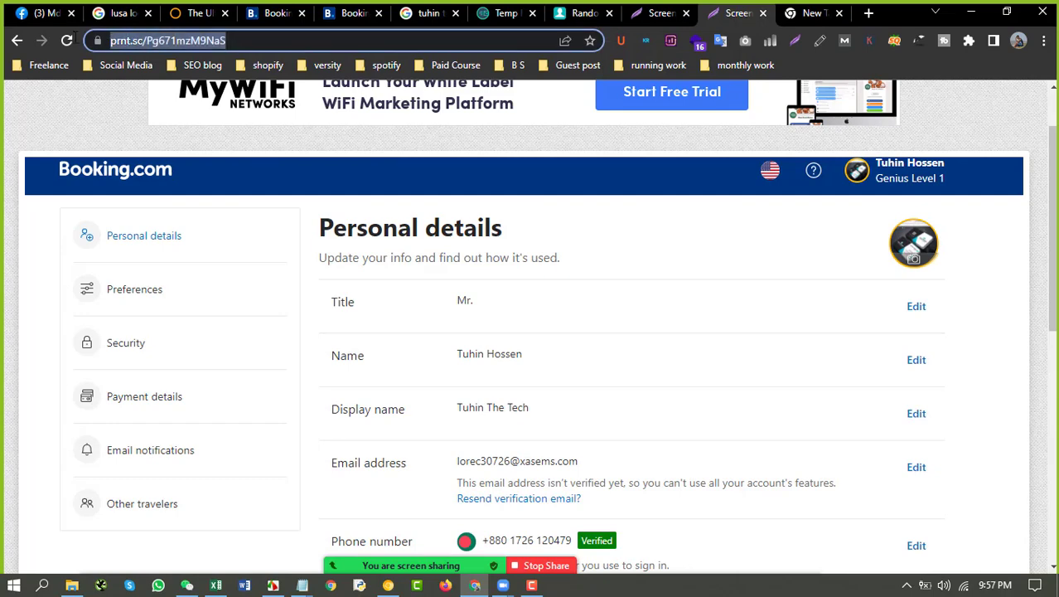
click(673, 10)
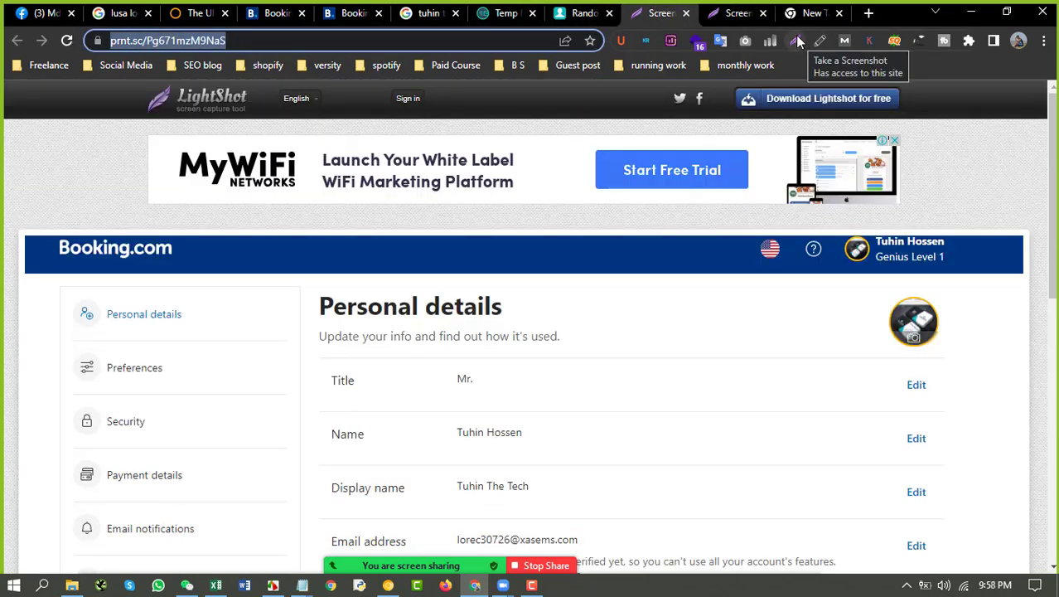
click(811, 12)
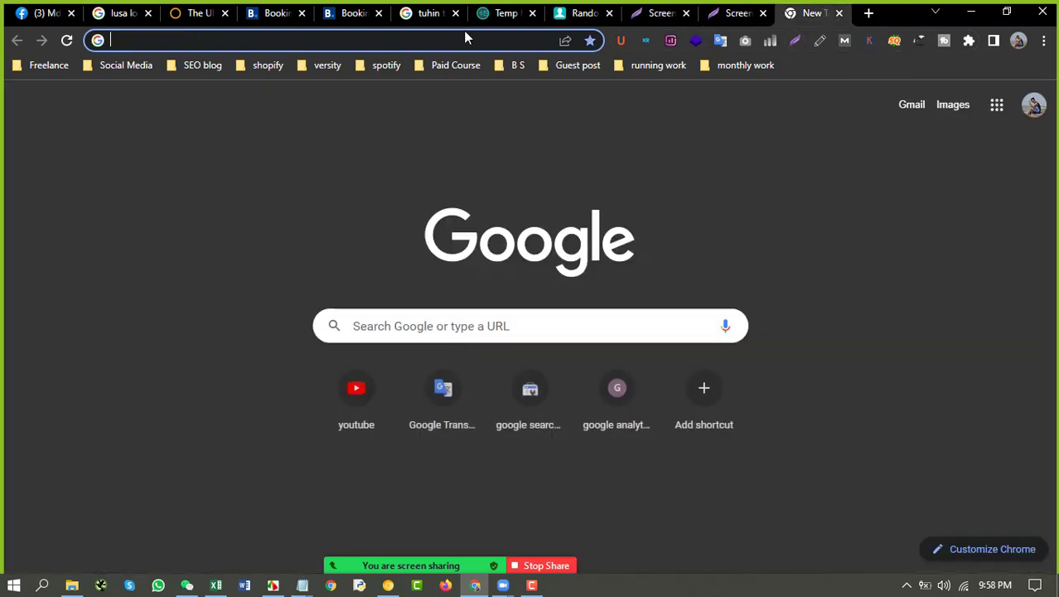
click(463, 35)
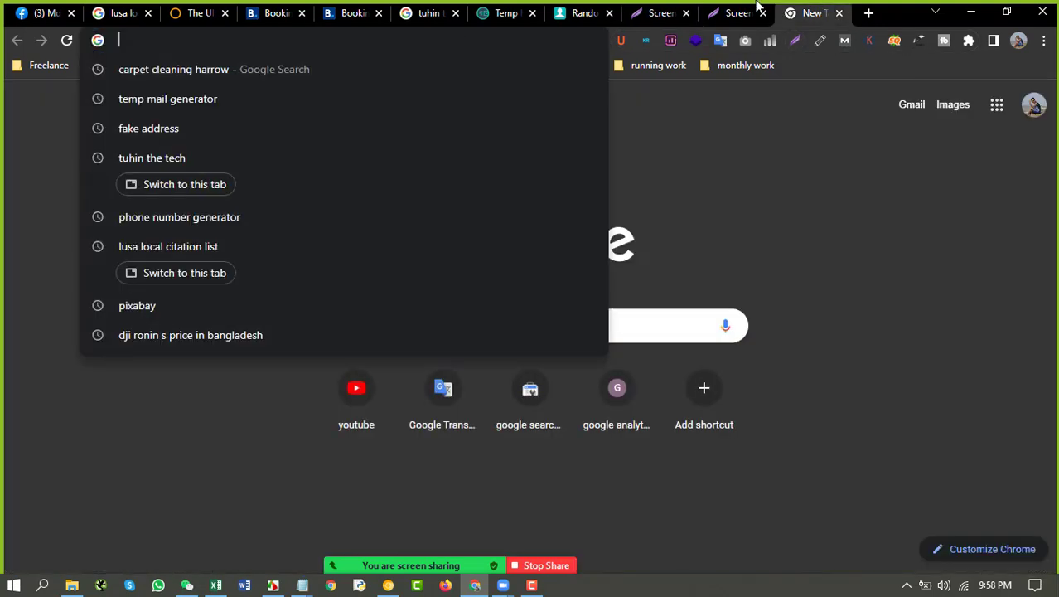
click(727, 10)
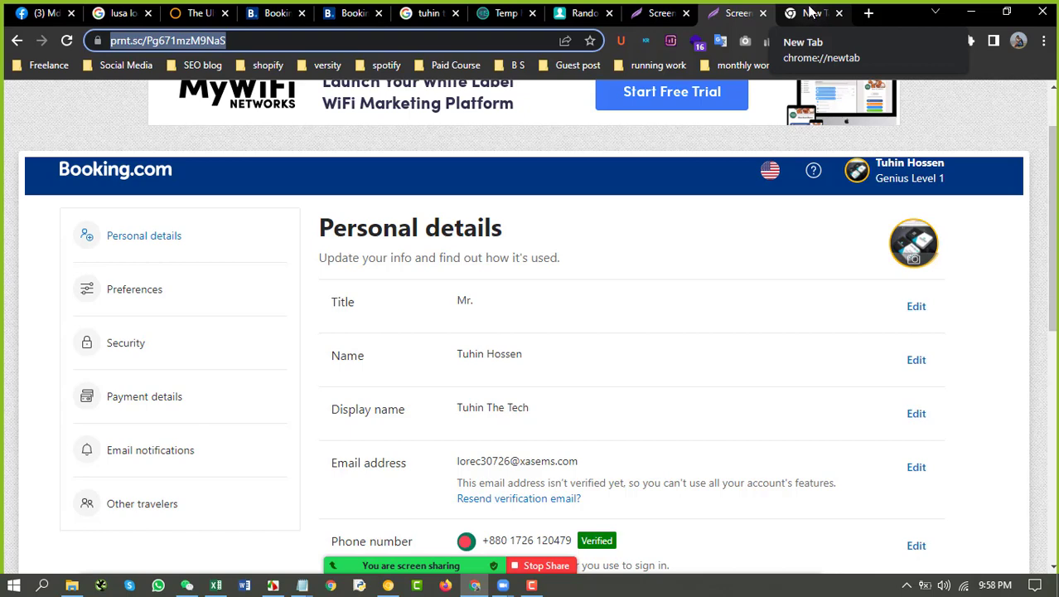
click(678, 11)
click(686, 13)
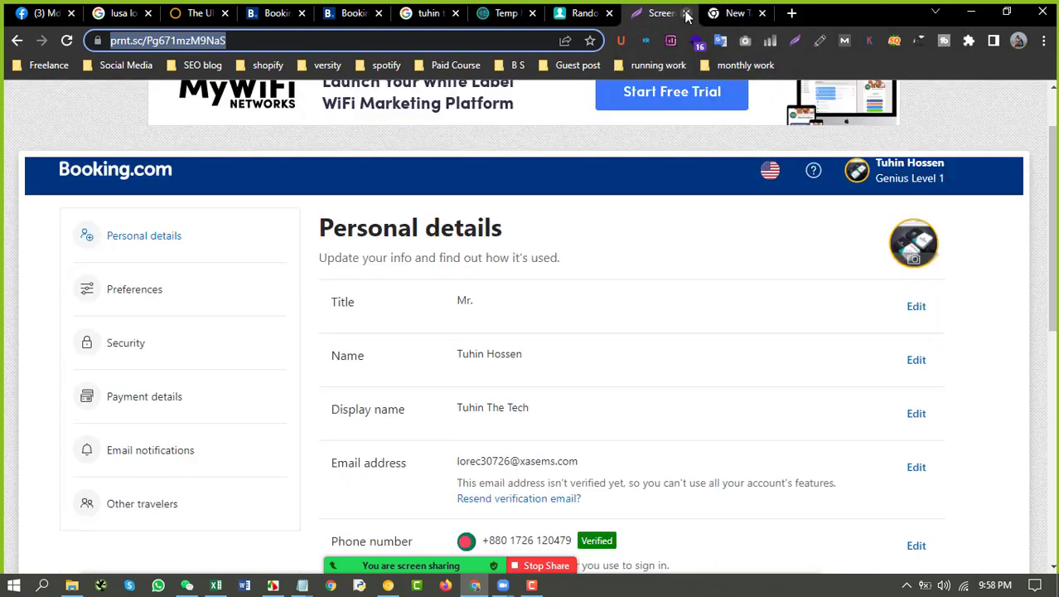
click(687, 13)
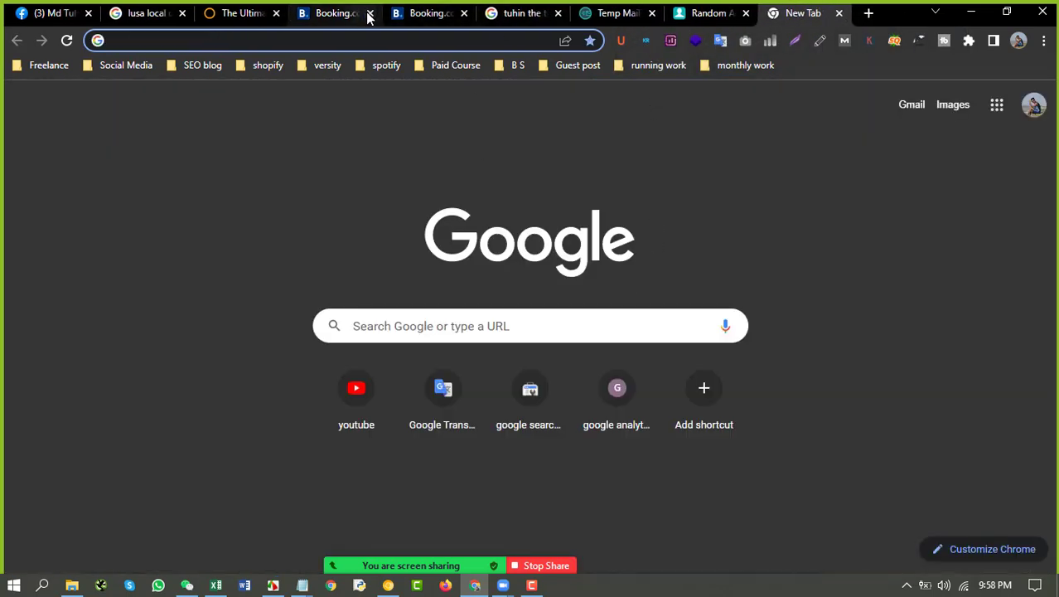
Inspect the USA citation sources article's address, marking its usa ending
click(253, 13)
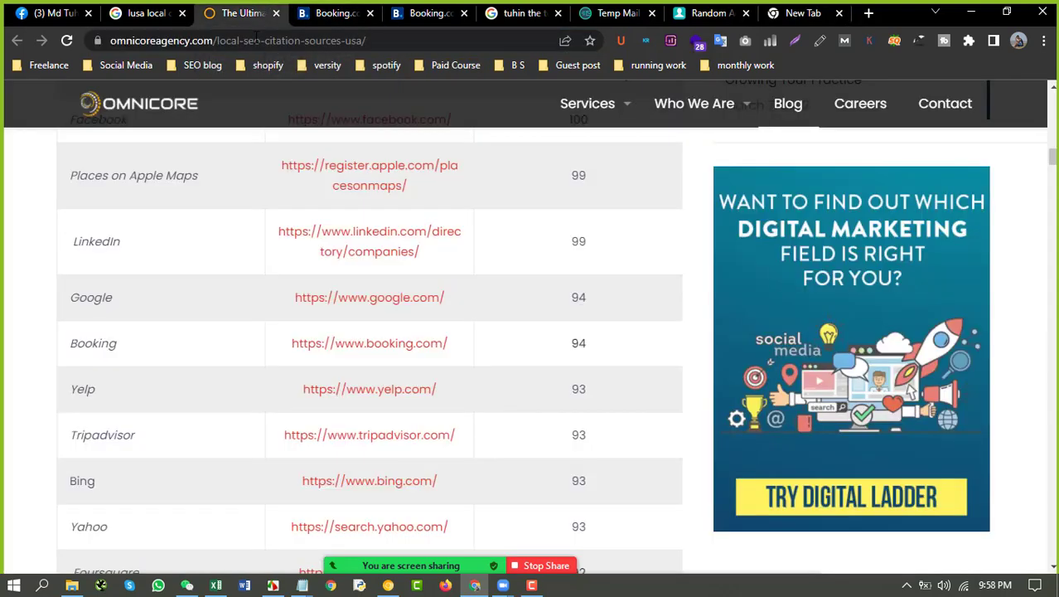
click(363, 39)
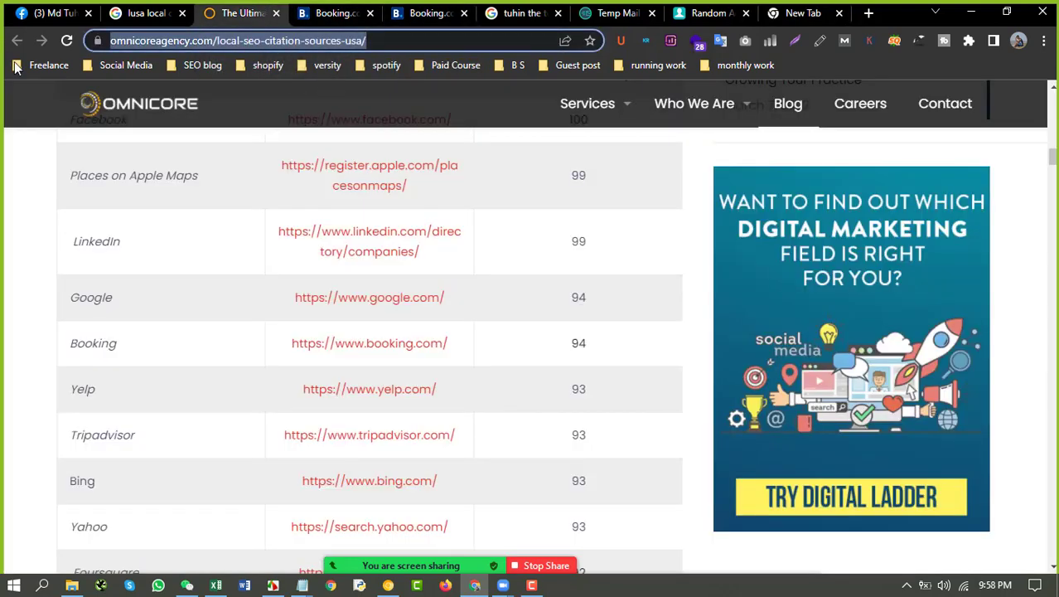
click(465, 40)
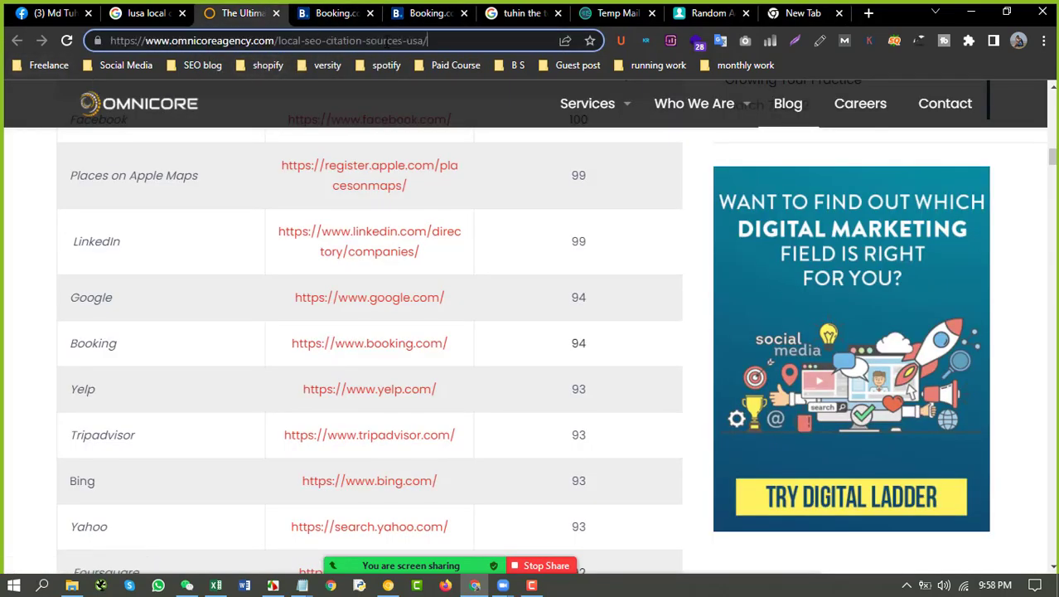
drag(428, 46, 399, 41)
scroll(445, 141, up, 10)
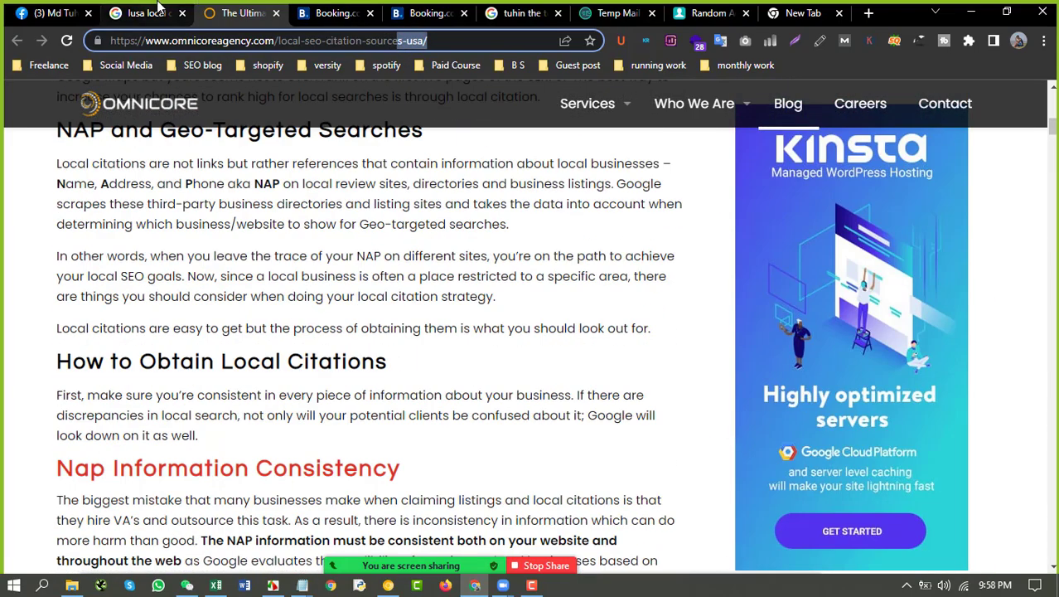
Replace 'lusa' with 'uk' and search for 'uk local citation list'
click(145, 13)
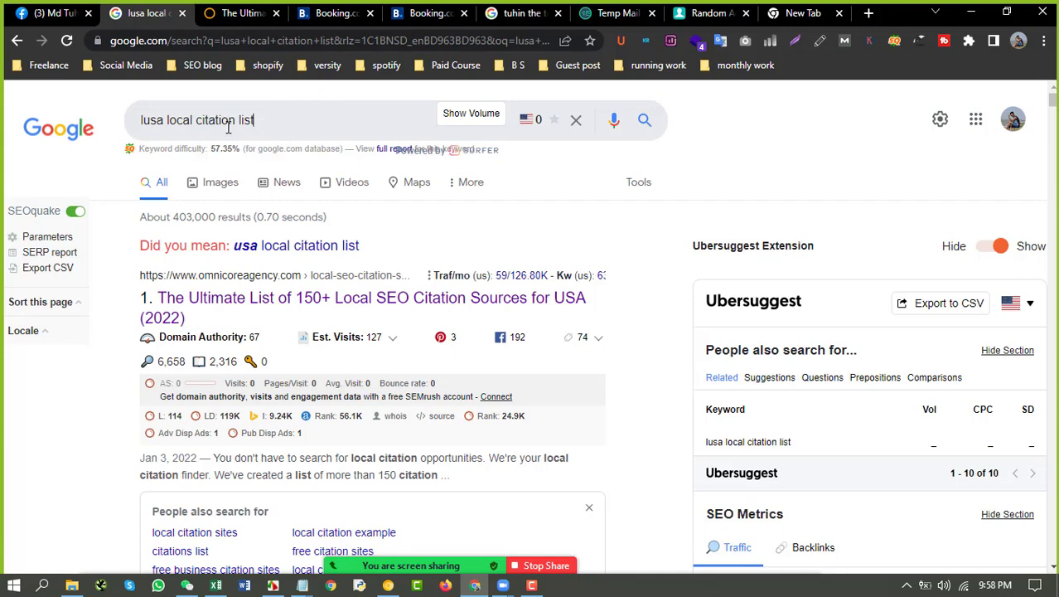
click(166, 123)
drag(165, 123, 137, 124)
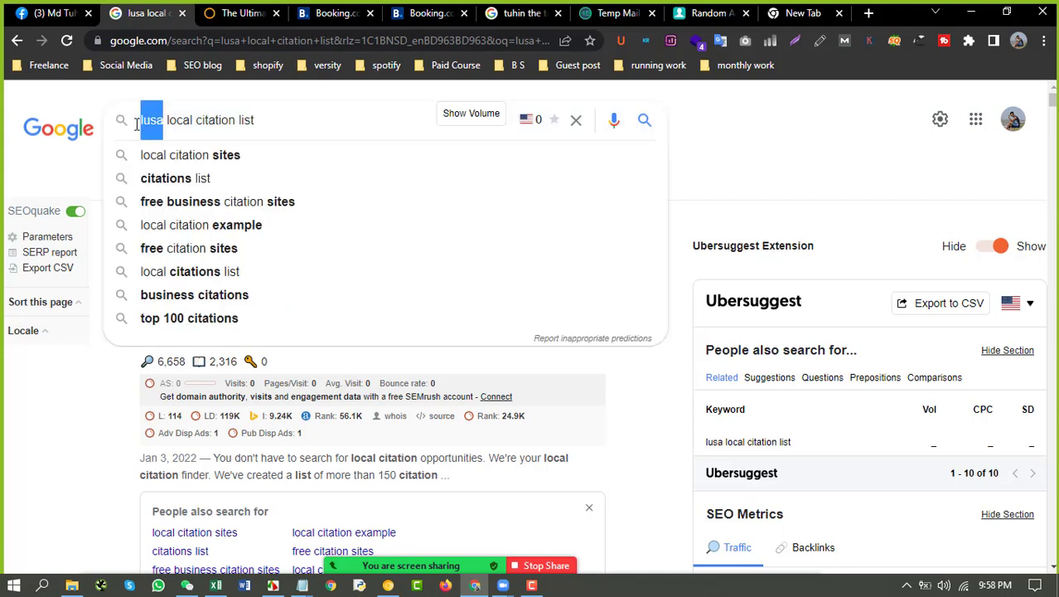
text(uk)
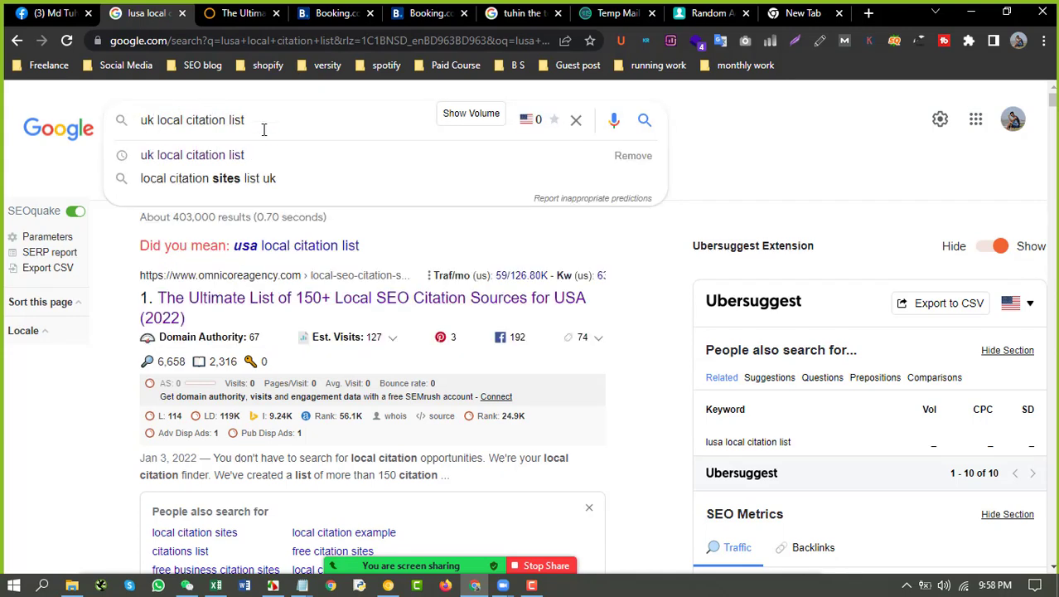
click(644, 122)
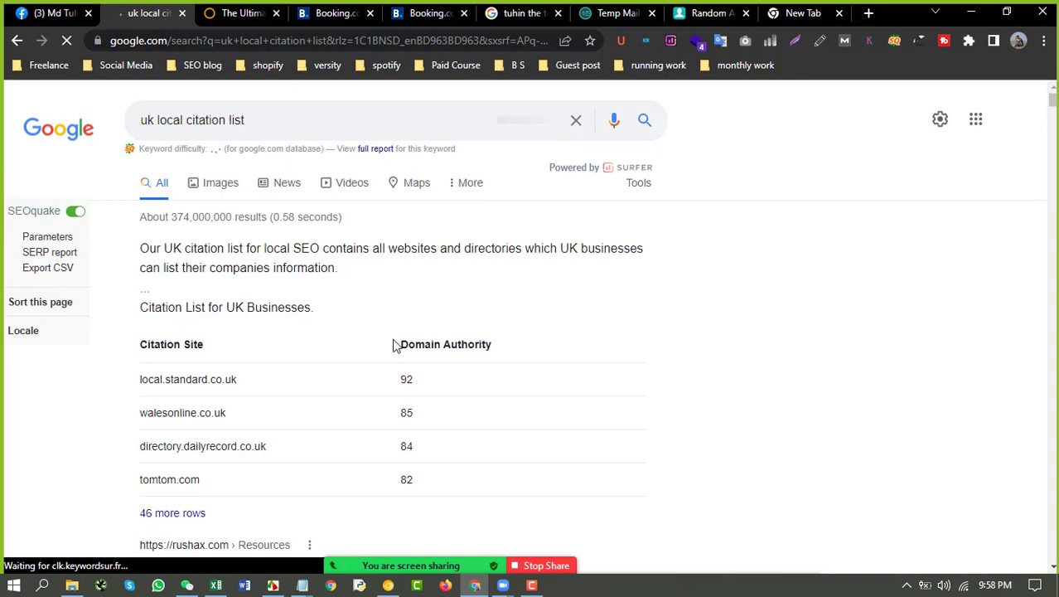
scroll(395, 346, down, 2)
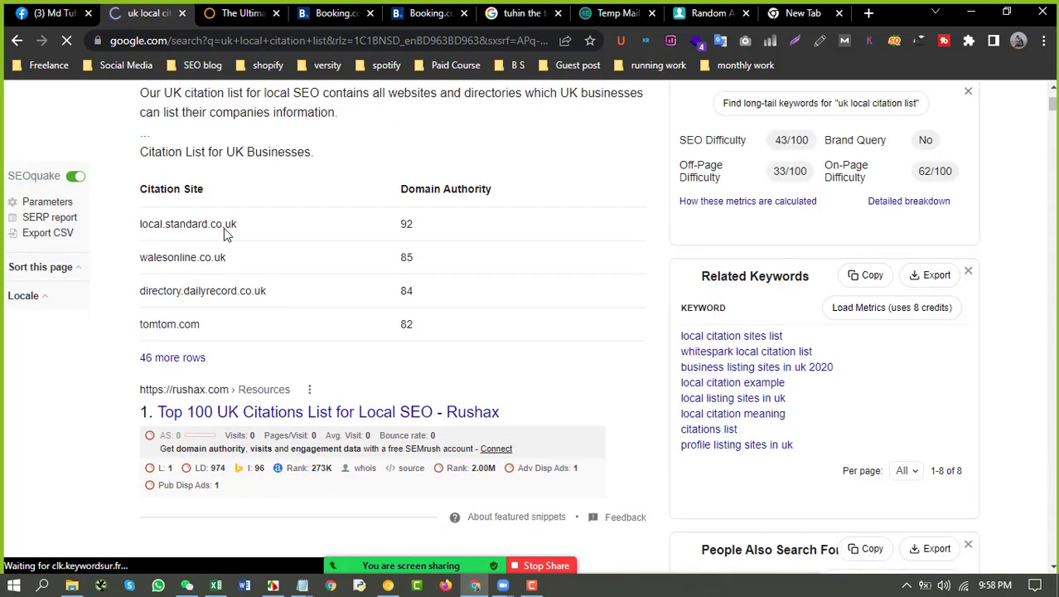
scroll(168, 461, up, 1)
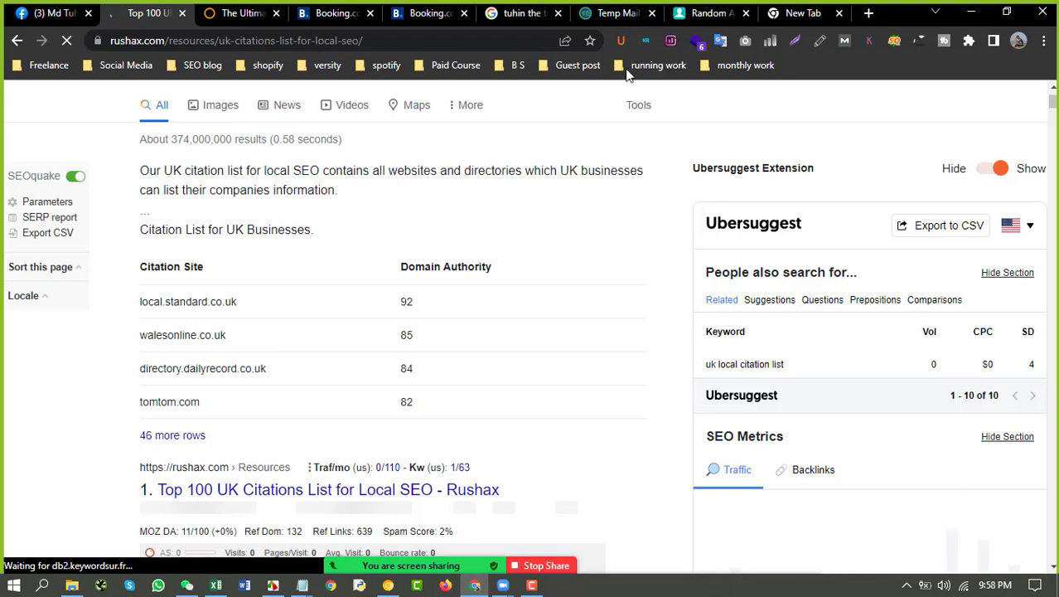
click(798, 12)
click(377, 38)
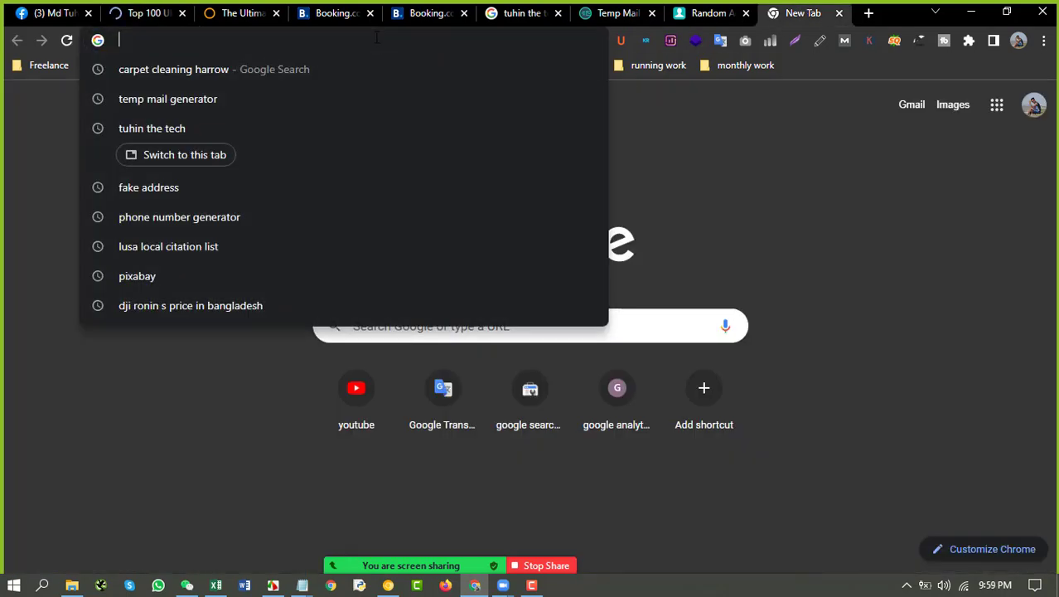
Go to fiverr.com and click into the service search box
text(fiverr)
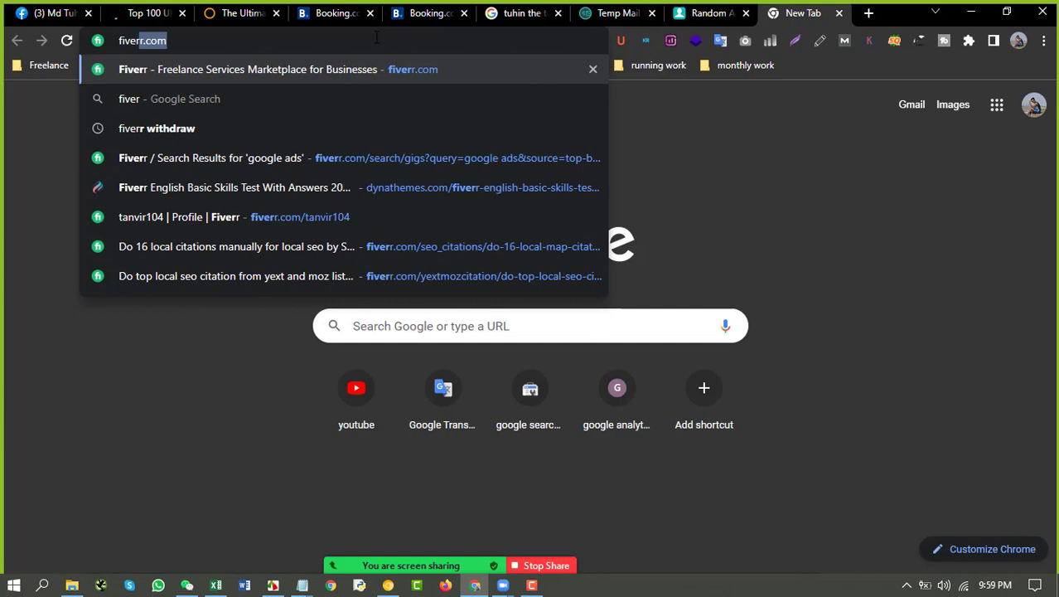
key(Return)
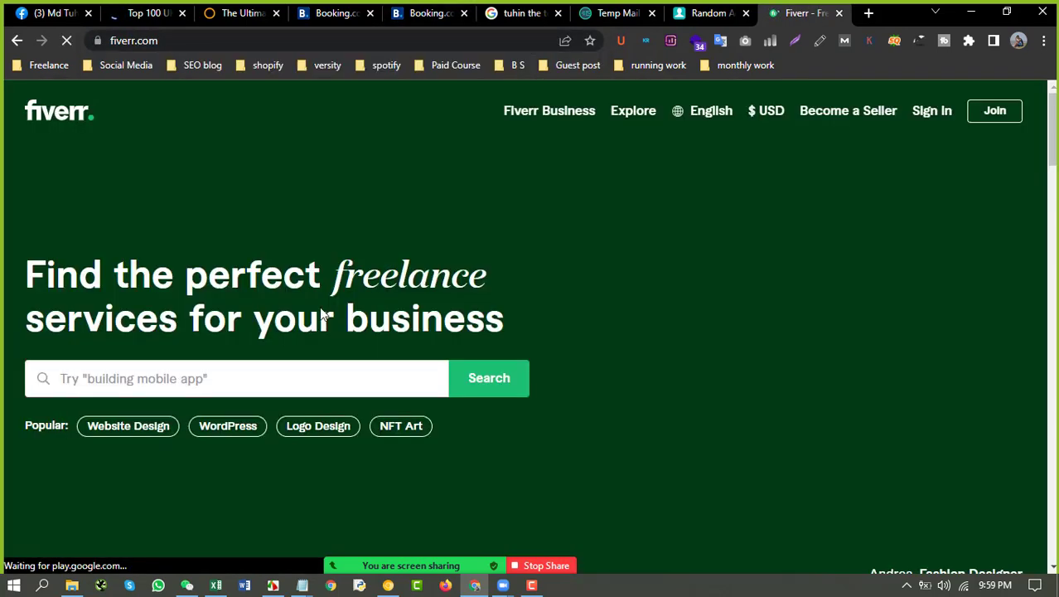
click(213, 377)
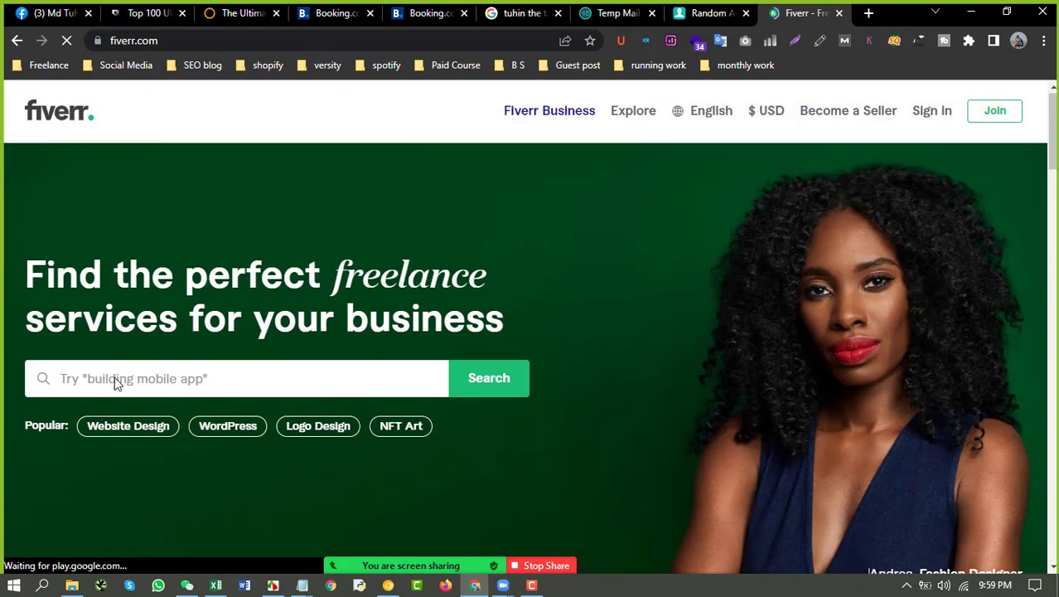
Try and clear Fiverr service searches for usa, uk, spain and german
text(u)
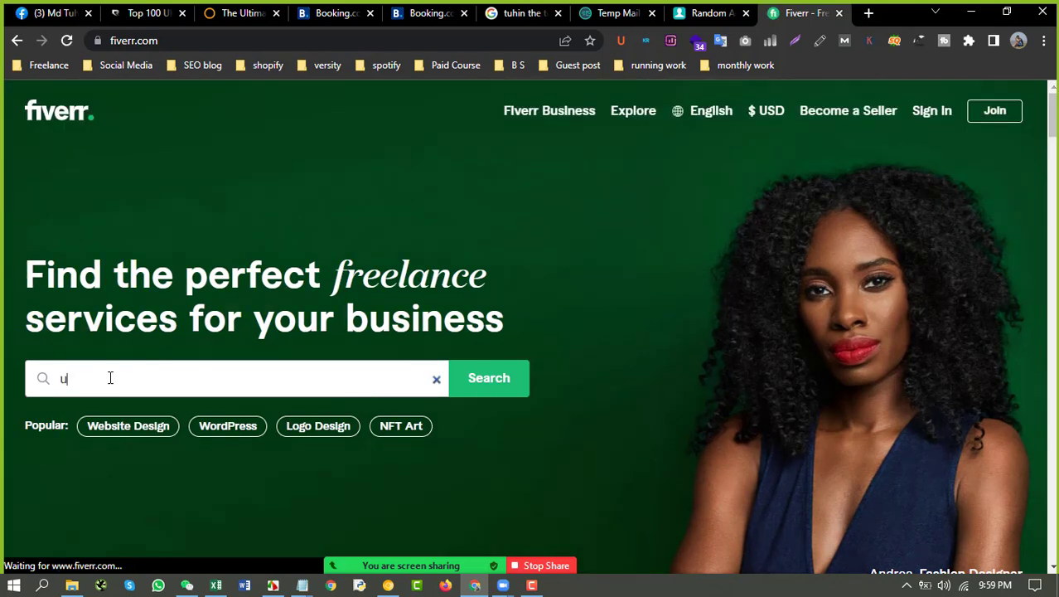
text(sa t)
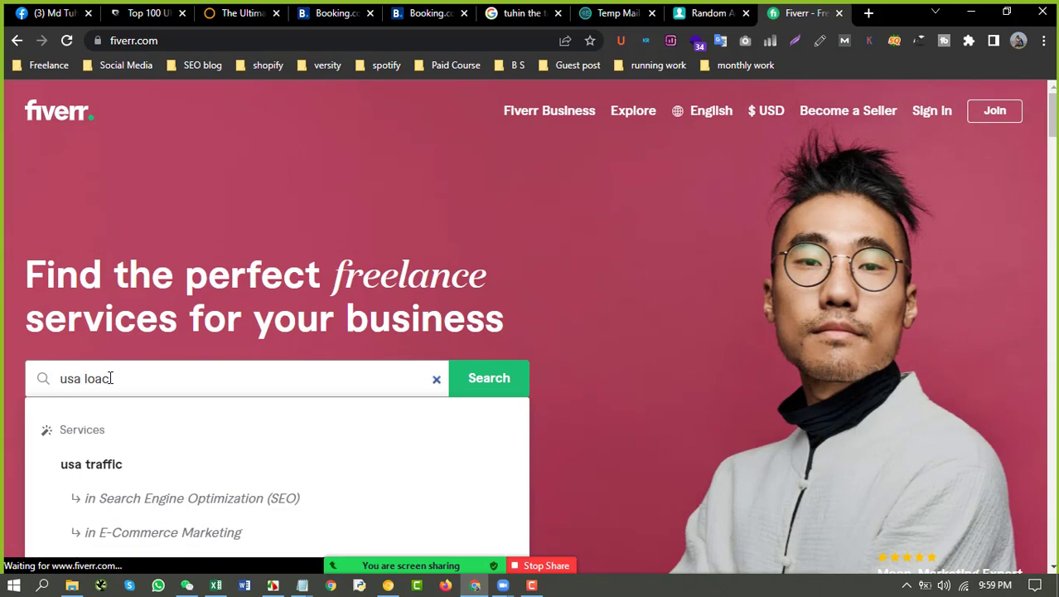
key(BackSpace)
key(BackSpace)
key(BackSpace)
key(BackSpace)
key(BackSpace)
text(uk)
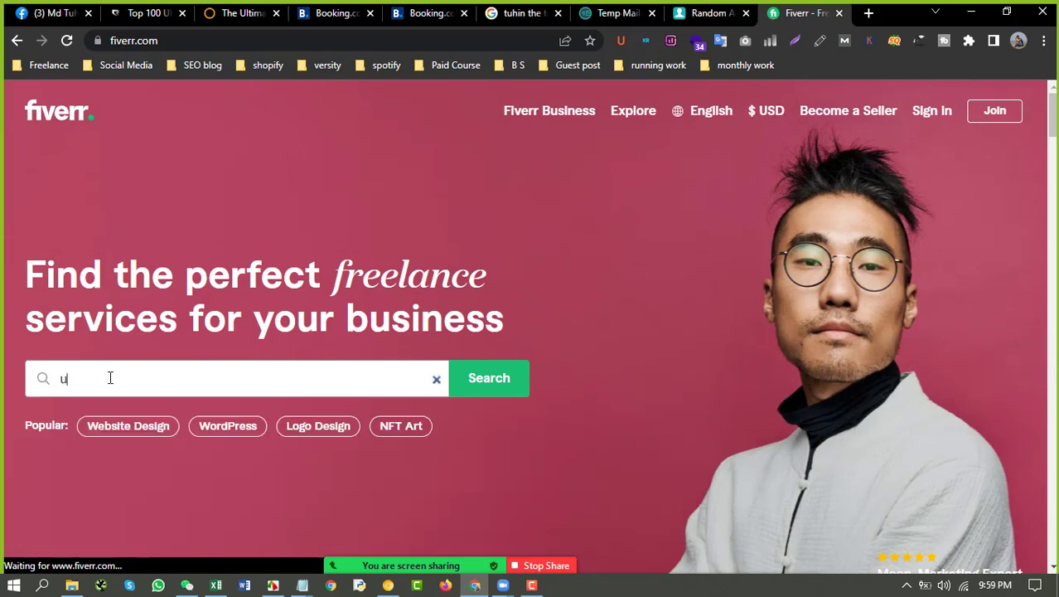
key(BackSpace)
key(BackSpace)
key(BackSpace)
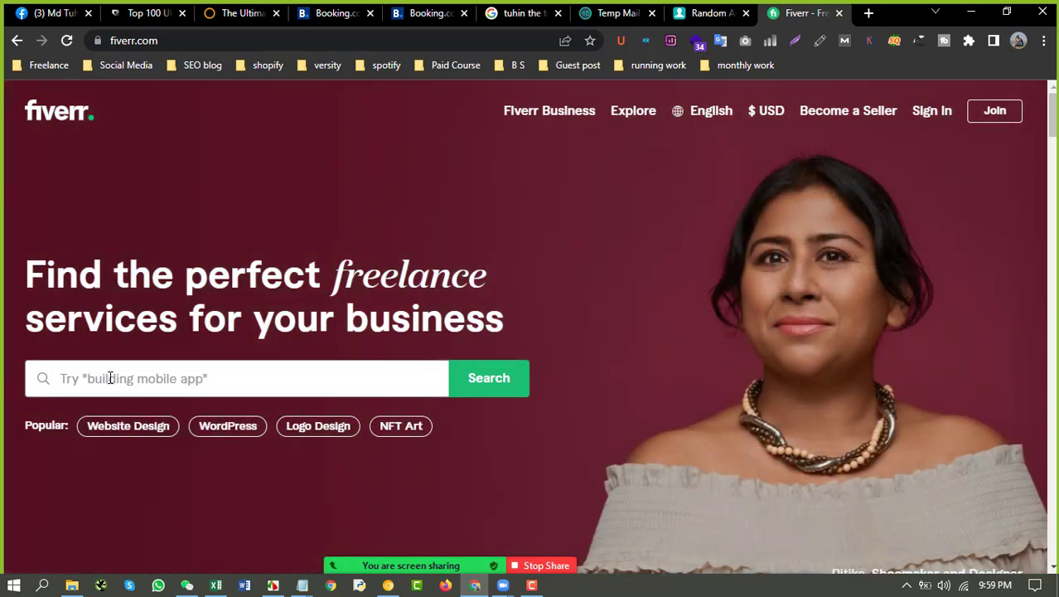
text(spain)
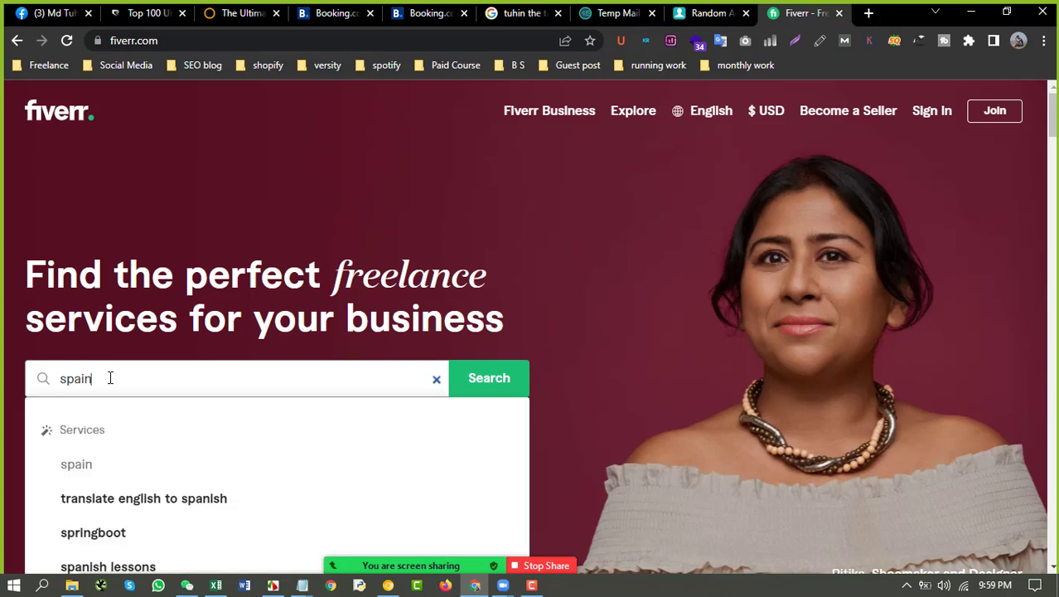
key(BackSpace)
key(BackSpace)
key(BackSpace)
key(BackSpace)
key(BackSpace)
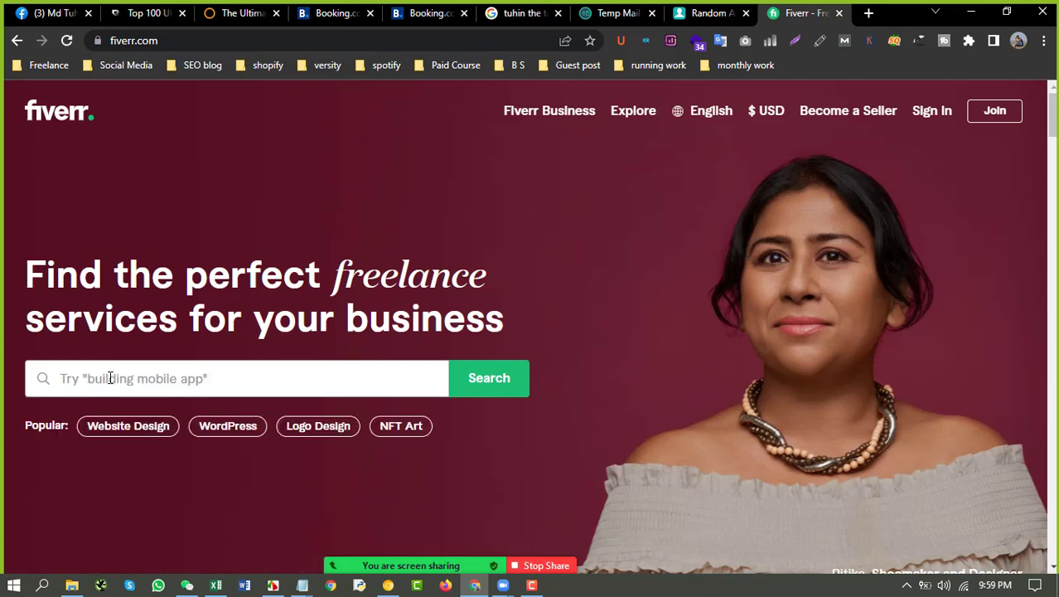
text(german)
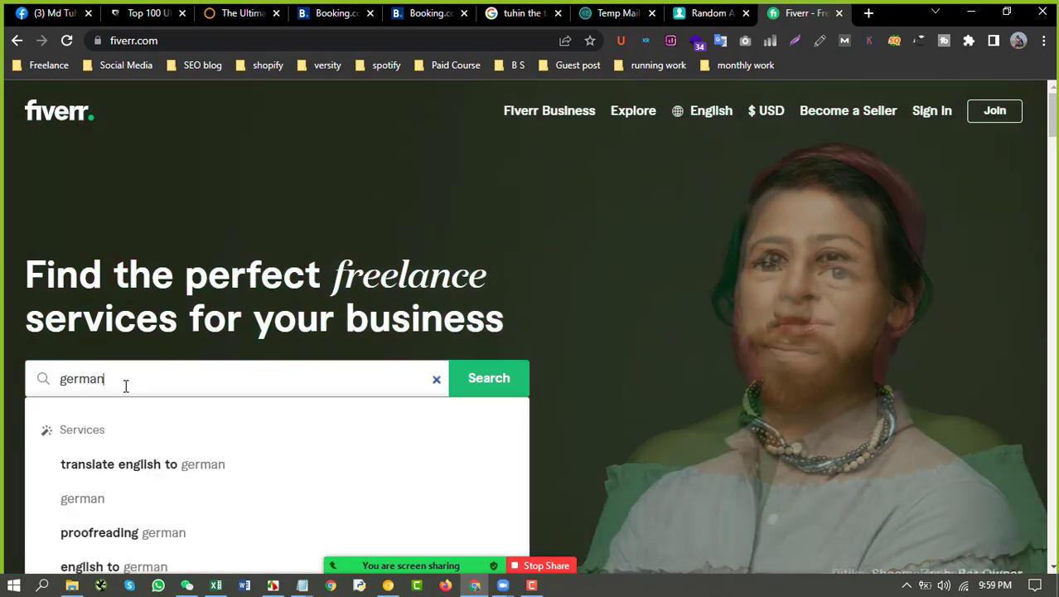
drag(123, 378, 30, 379)
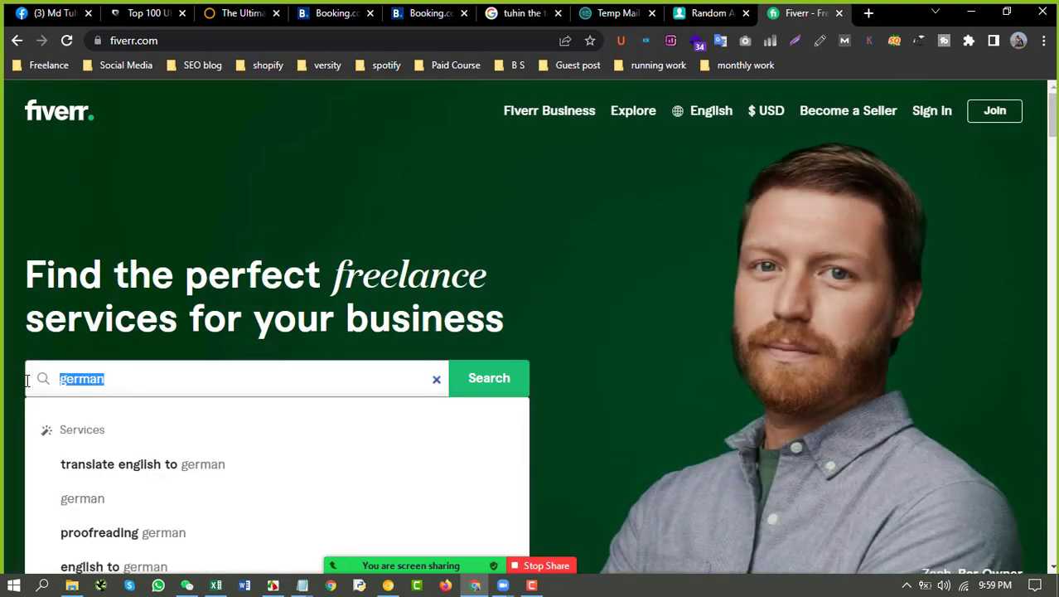
key(BackSpace)
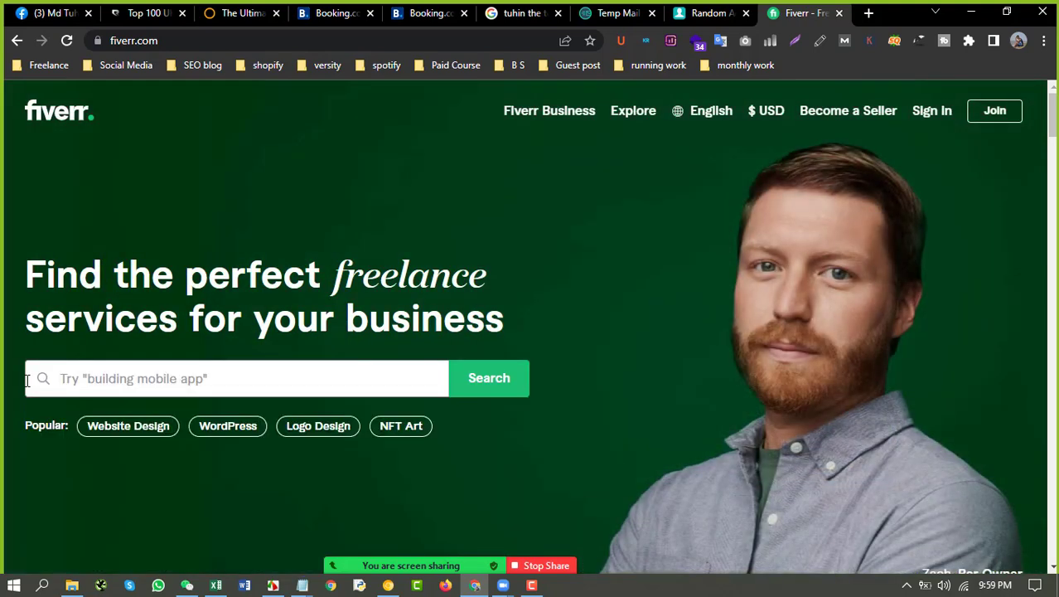